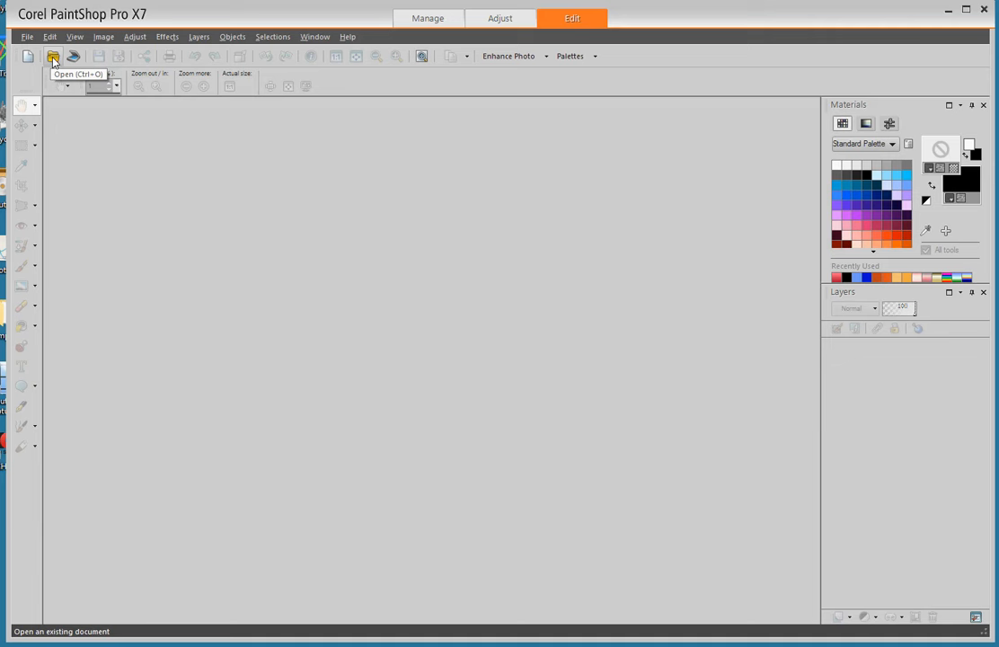
Open the BonnieJune2016 image from the Pictures folder 2016 > Challenges and work Jan-Feb > Bonnies.
{"action": "left_click", "coordinate": [53, 59]}
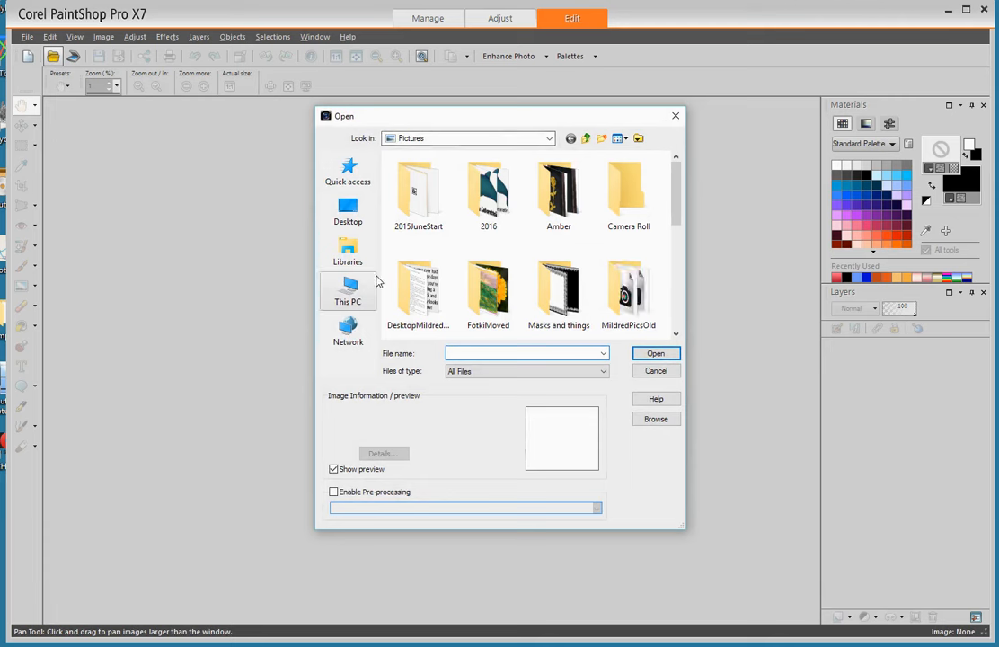
{"action": "left_click", "coordinate": [487, 206]}
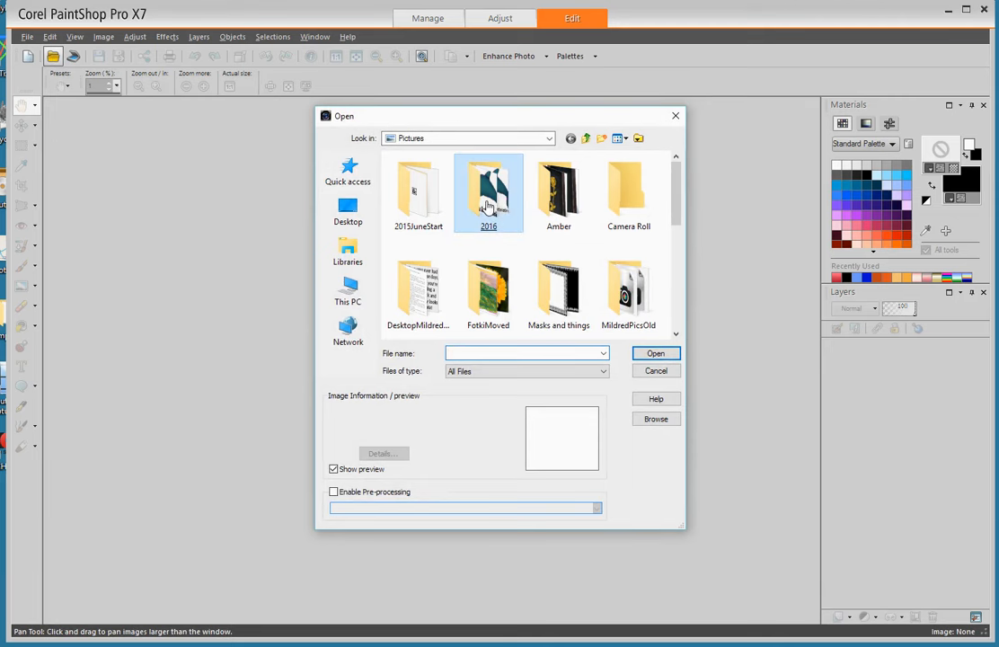
{"action": "double_click", "coordinate": [487, 206]}
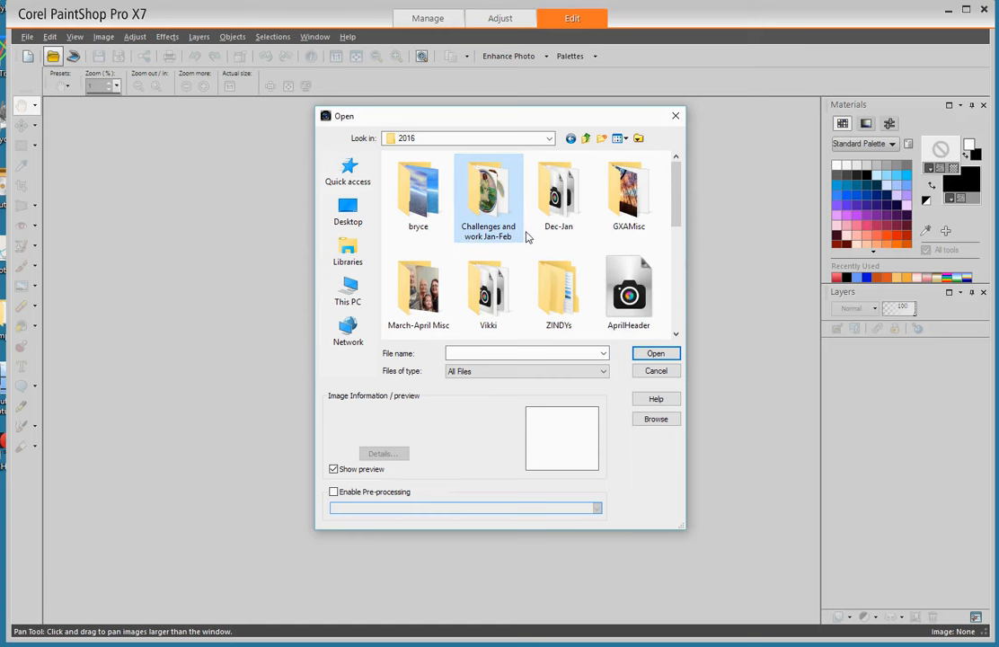
{"action": "double_click", "coordinate": [500, 210]}
{"action": "left_click", "coordinate": [460, 210]}
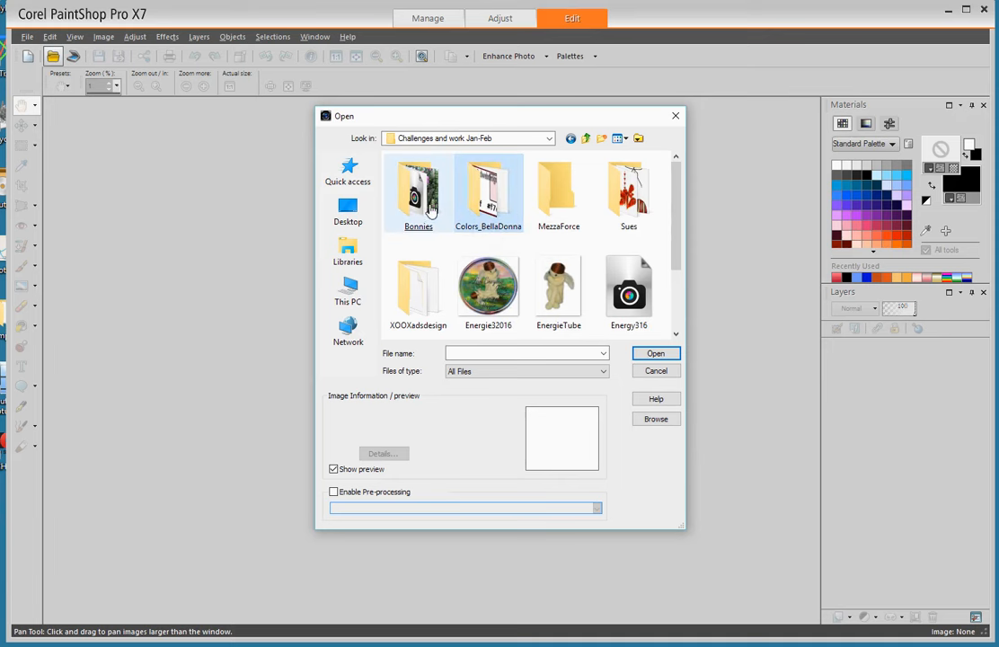
{"action": "double_click", "coordinate": [426, 213]}
{"action": "left_click", "coordinate": [427, 210]}
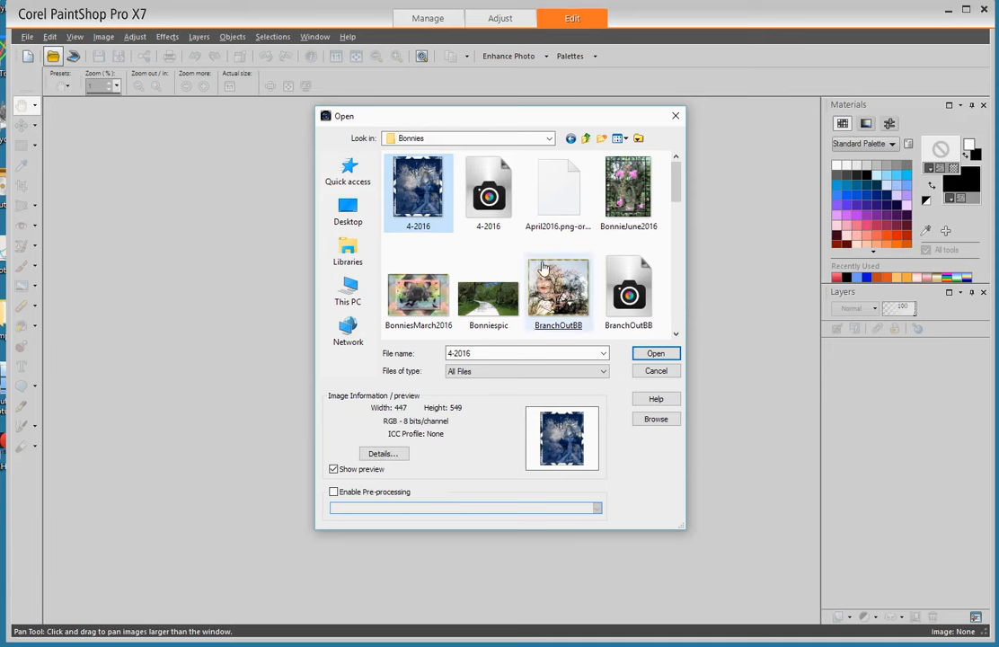
{"action": "scroll", "coordinate": [493, 260], "scroll_direction": "down", "scroll_amount": 1}
{"action": "left_click", "coordinate": [489, 261]}
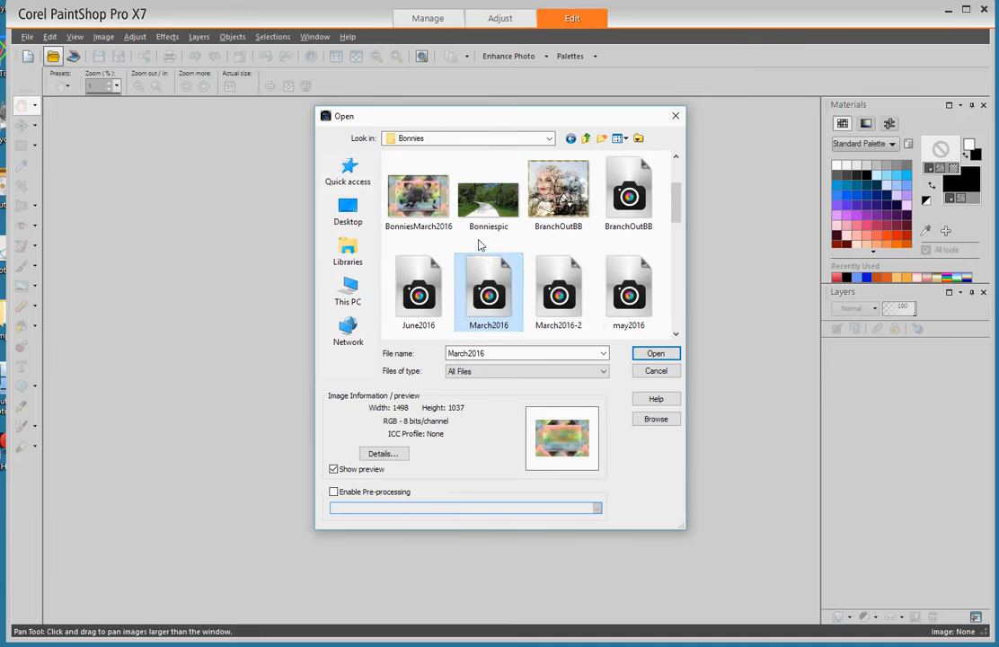
{"action": "scroll", "coordinate": [467, 245], "scroll_direction": "up", "scroll_amount": 1}
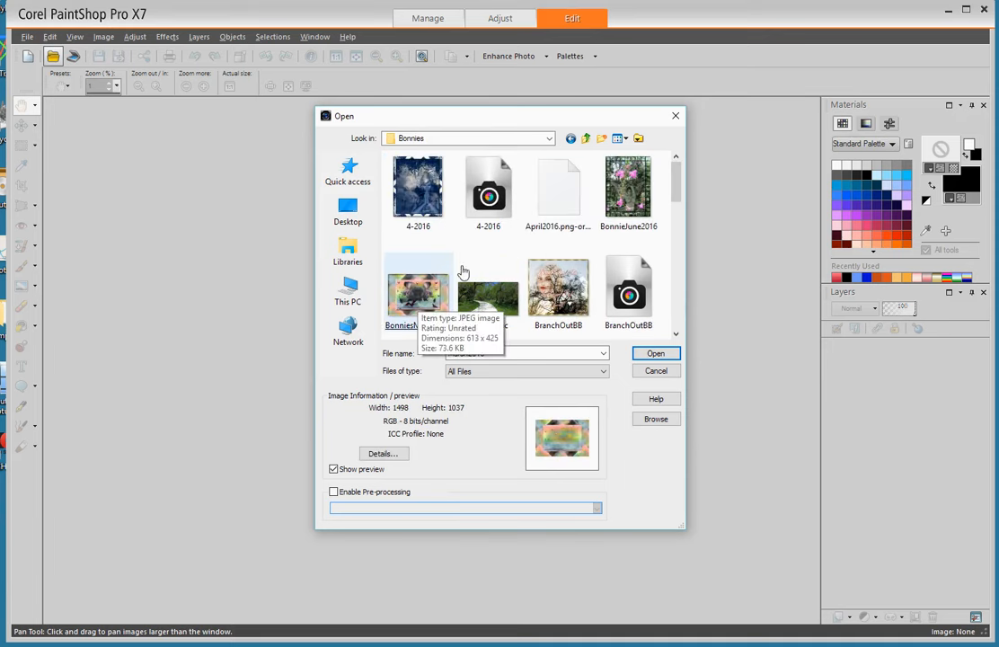
{"action": "double_click", "coordinate": [624, 190]}
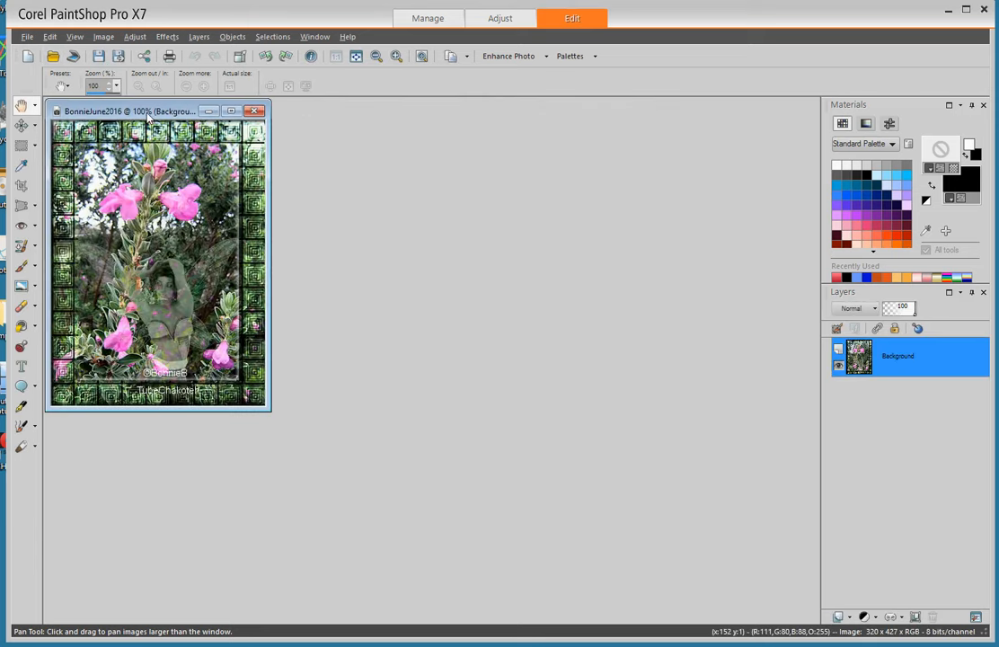
Reposition the photo's window in the workspace and zoom the photo in to 150% and back to 100%.
{"action": "left_click_drag", "start_coordinate": [147, 115], "coordinate": [287, 149]}
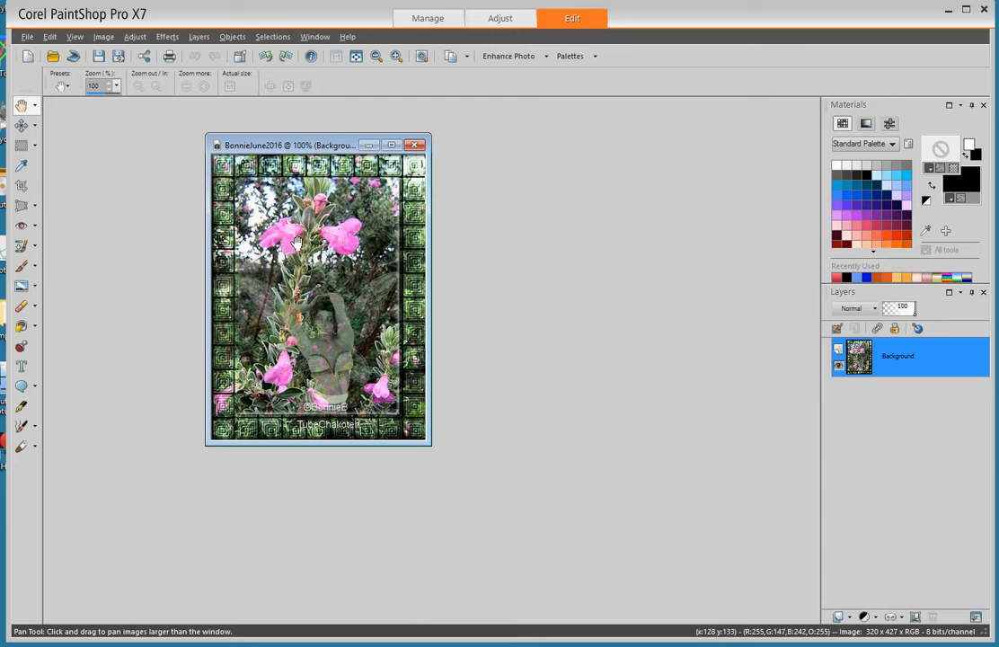
{"action": "scroll", "coordinate": [297, 268], "scroll_direction": "up", "scroll_amount": 3}
{"action": "scroll", "coordinate": [297, 243], "scroll_direction": "down", "scroll_amount": 4}
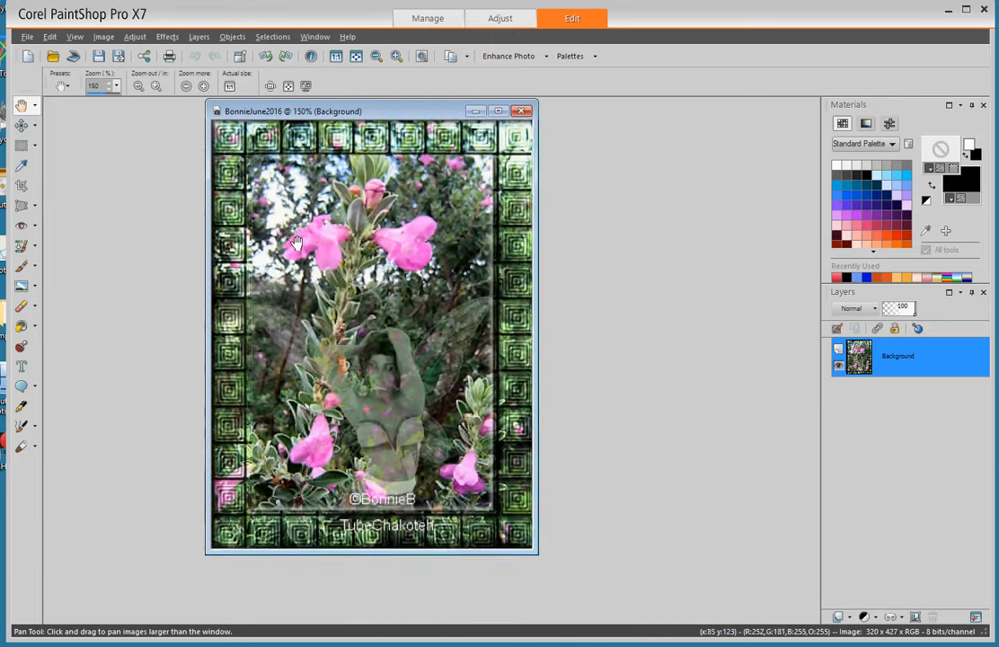
{"action": "scroll", "coordinate": [296, 243], "scroll_direction": "up", "scroll_amount": 2}
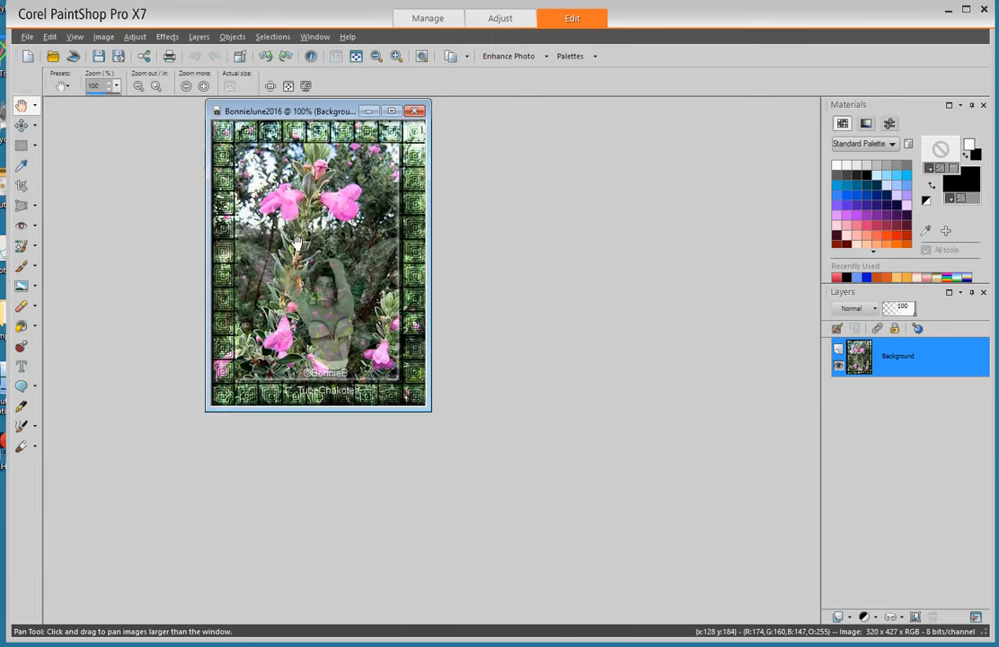
{"action": "scroll", "coordinate": [296, 243], "scroll_direction": "down", "scroll_amount": 2}
{"action": "left_click_drag", "start_coordinate": [250, 112], "coordinate": [126, 115]}
{"action": "scroll", "coordinate": [124, 149], "scroll_direction": "up", "scroll_amount": 2}
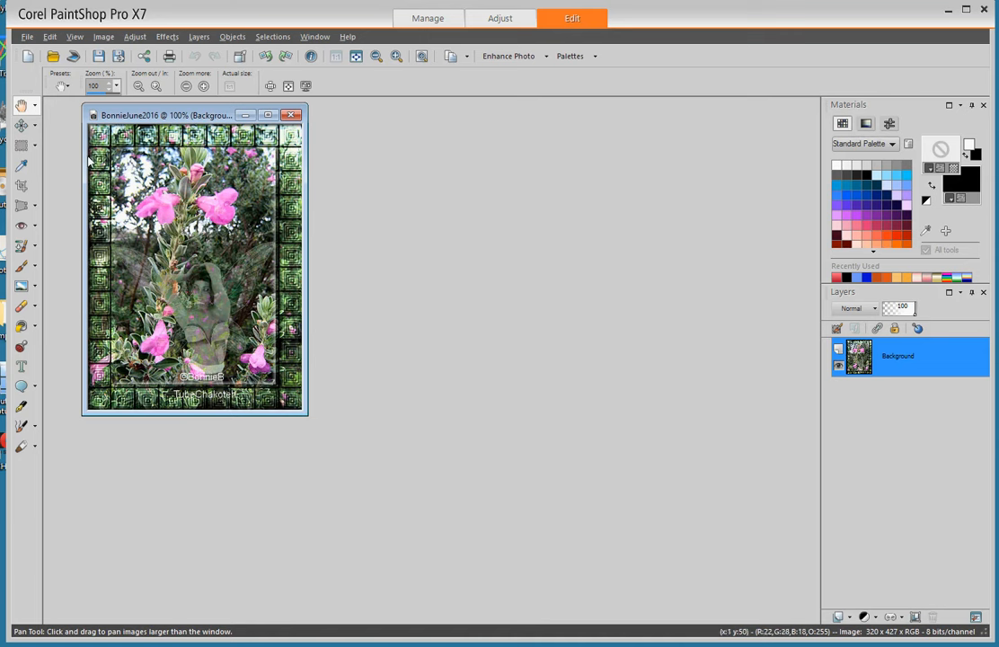
Create a 600 x 400 pixel transparent raster image from the user preset and place its window beside the photo.
{"action": "left_click", "coordinate": [27, 60]}
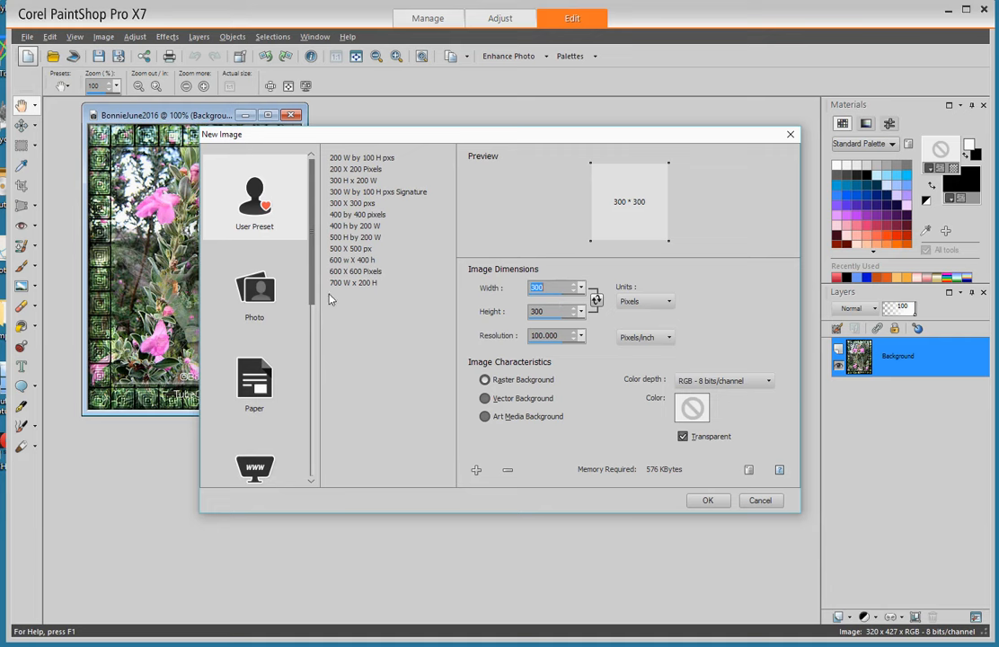
{"action": "left_click", "coordinate": [360, 260]}
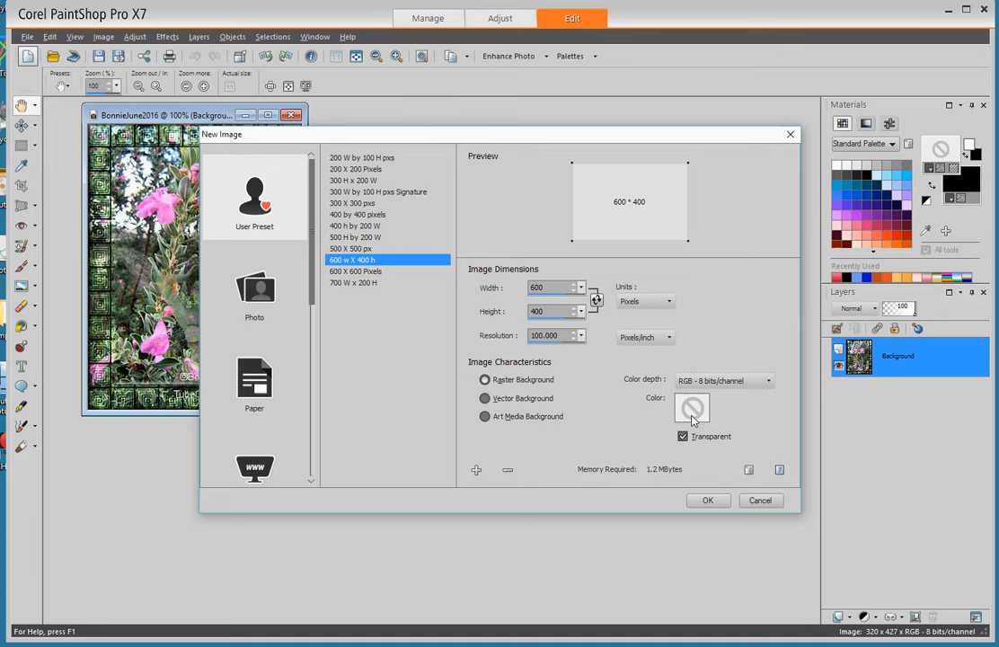
{"action": "left_click", "coordinate": [707, 500]}
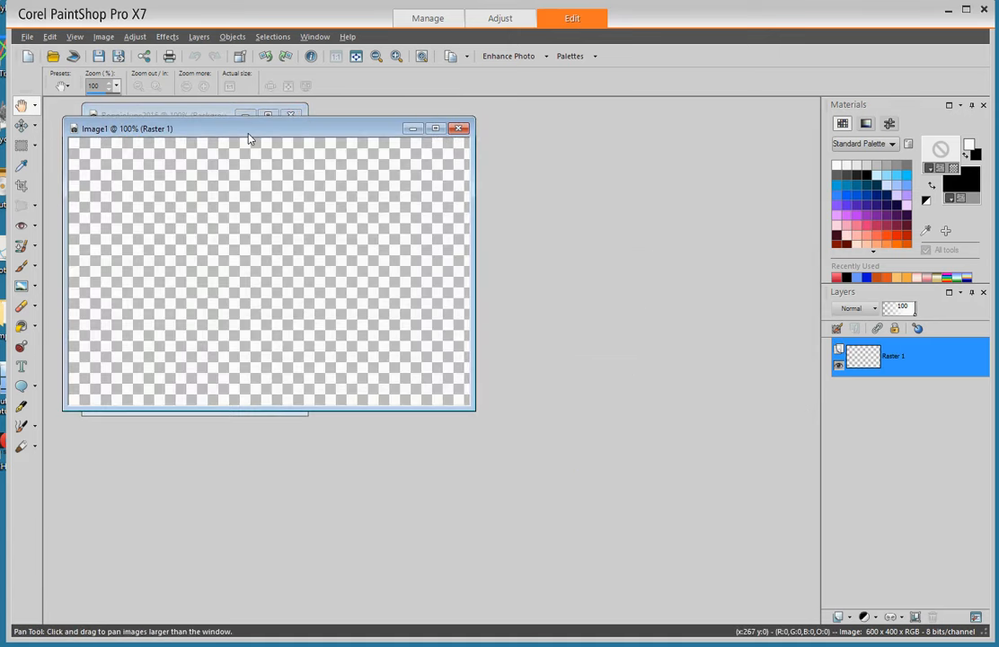
{"action": "left_click_drag", "start_coordinate": [250, 136], "coordinate": [513, 155]}
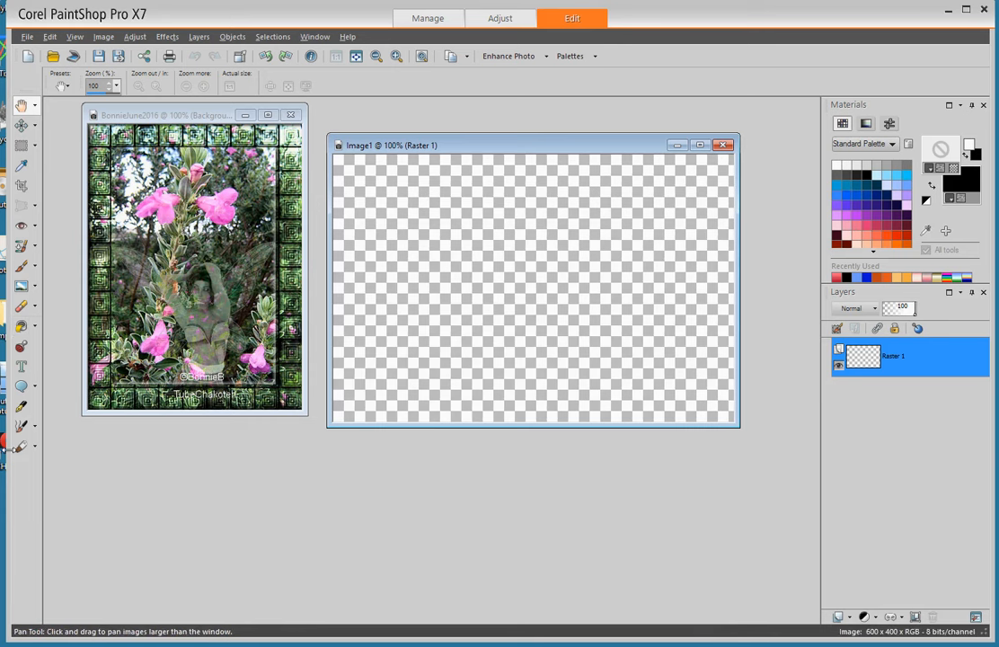
Try shifting the BonnieJune2016 picture slightly within its canvas with the Move tool, and undo the move.
{"action": "left_click", "coordinate": [35, 107]}
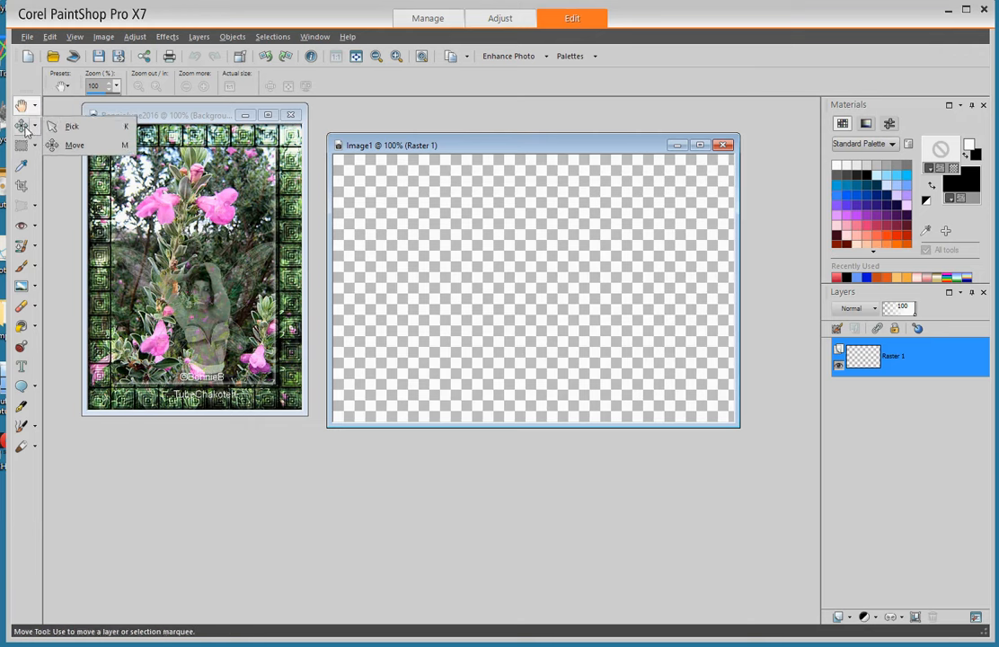
{"action": "mouse_move", "coordinate": [23, 132]}
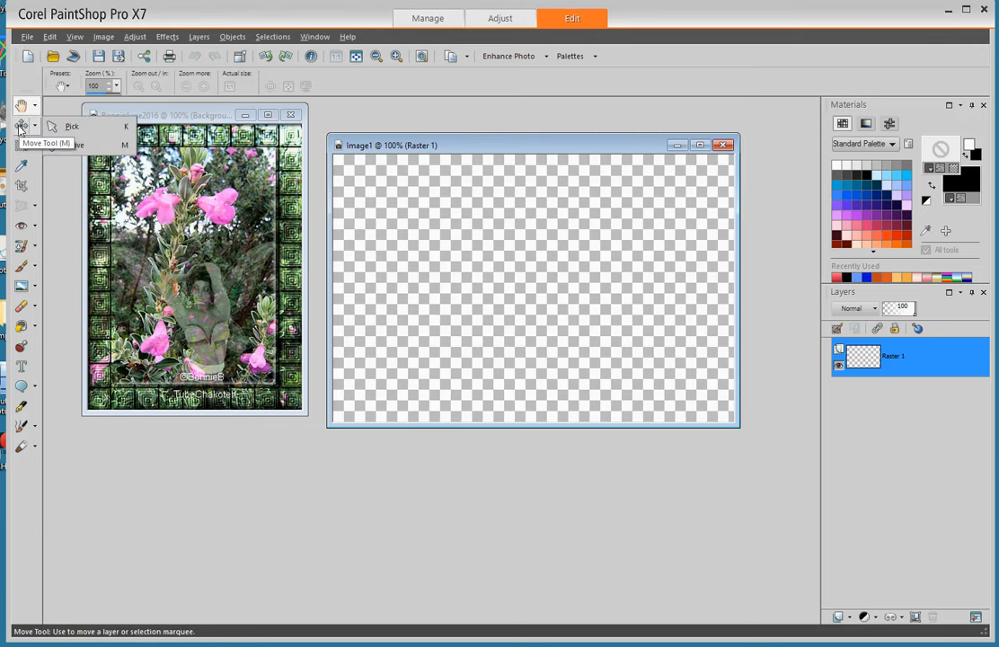
{"action": "left_click", "coordinate": [20, 130]}
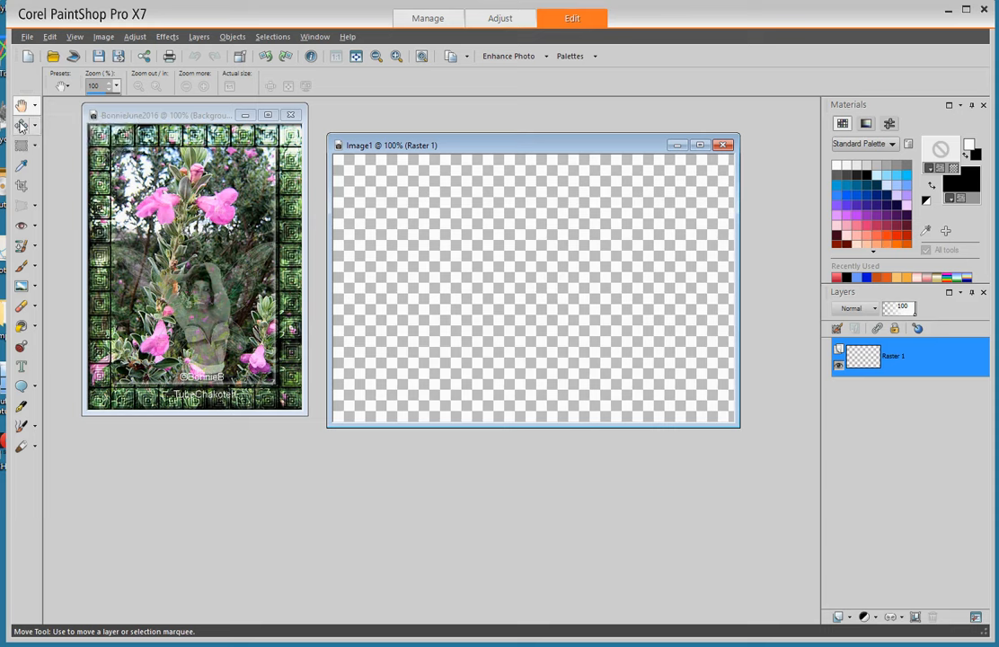
{"action": "key", "text": "s"}
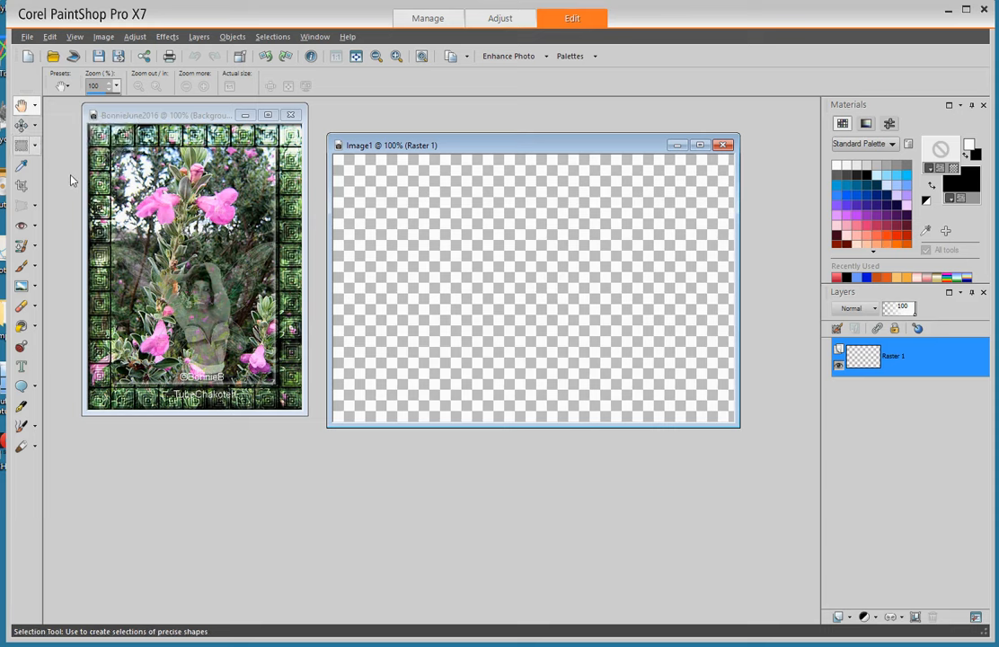
{"action": "left_click", "coordinate": [160, 211]}
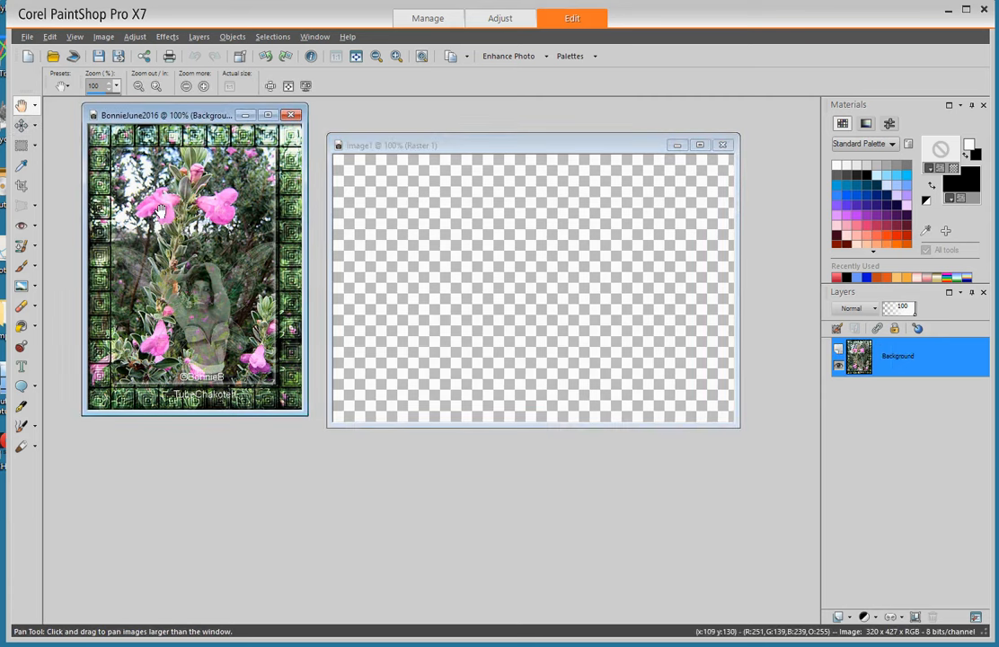
{"action": "left_click", "coordinate": [22, 127]}
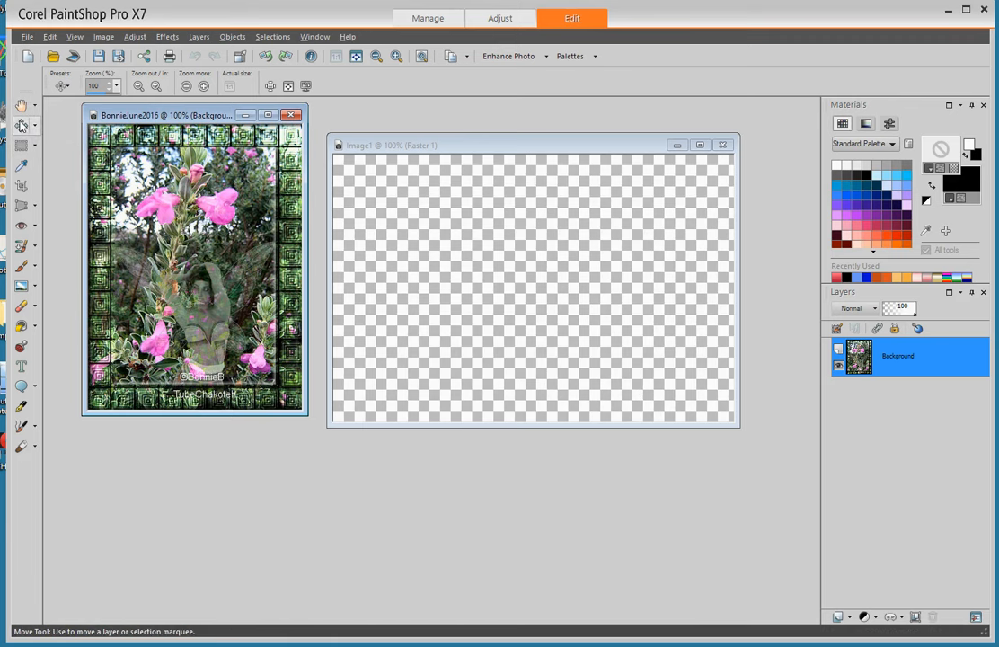
{"action": "left_click_drag", "start_coordinate": [143, 208], "coordinate": [162, 237]}
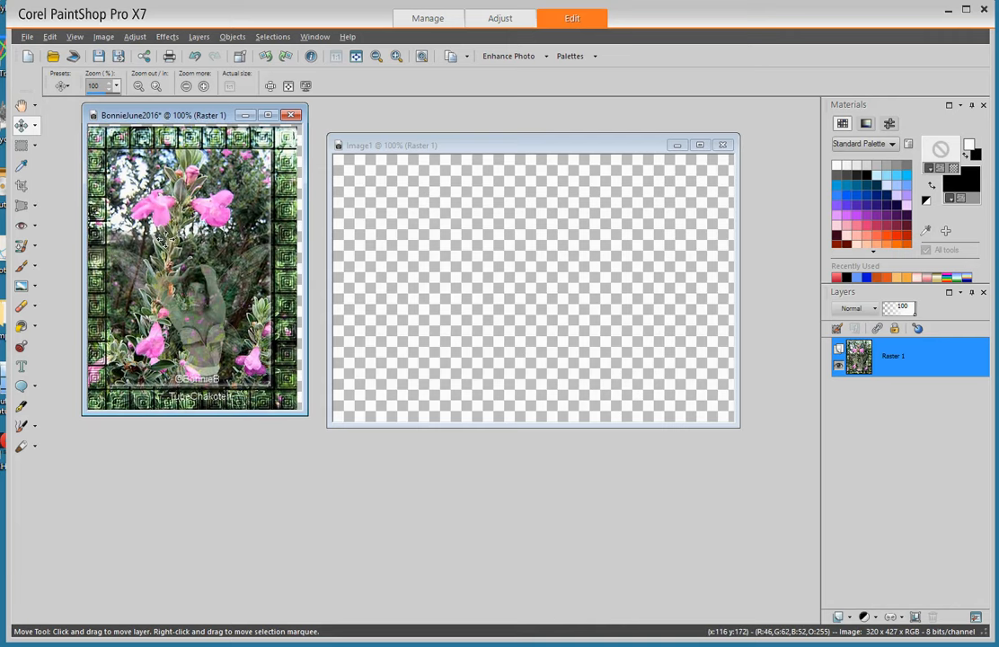
{"action": "left_click", "coordinate": [195, 56]}
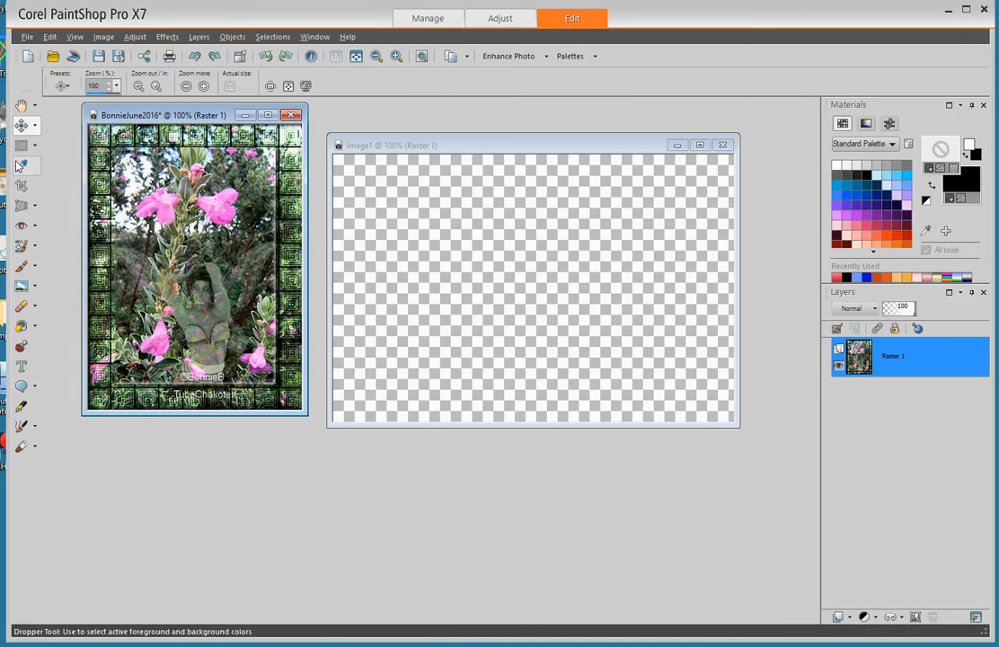
Scale the photo layer down to about 75% with the Pick tool and centre it roughly on its canvas.
{"action": "left_click", "coordinate": [34, 126]}
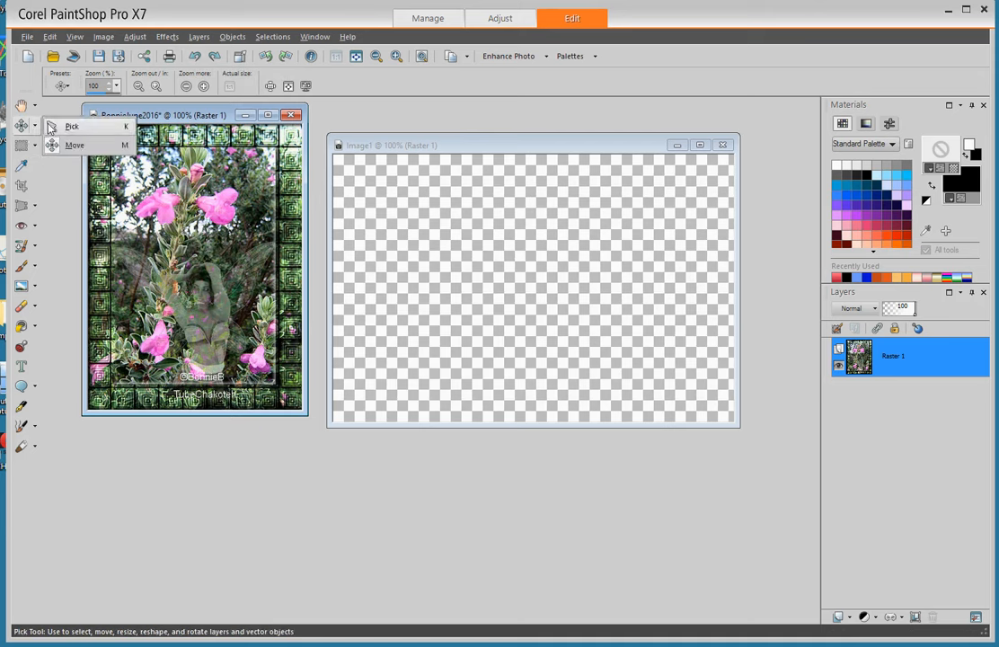
{"action": "left_click", "coordinate": [68, 127]}
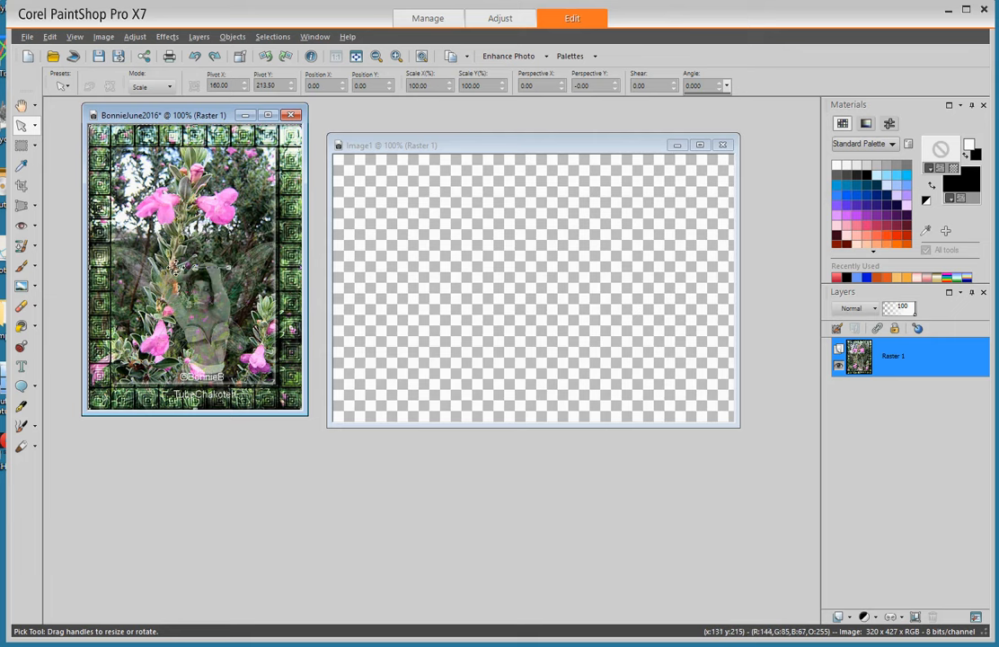
{"action": "left_click_drag", "start_coordinate": [192, 262], "coordinate": [192, 231]}
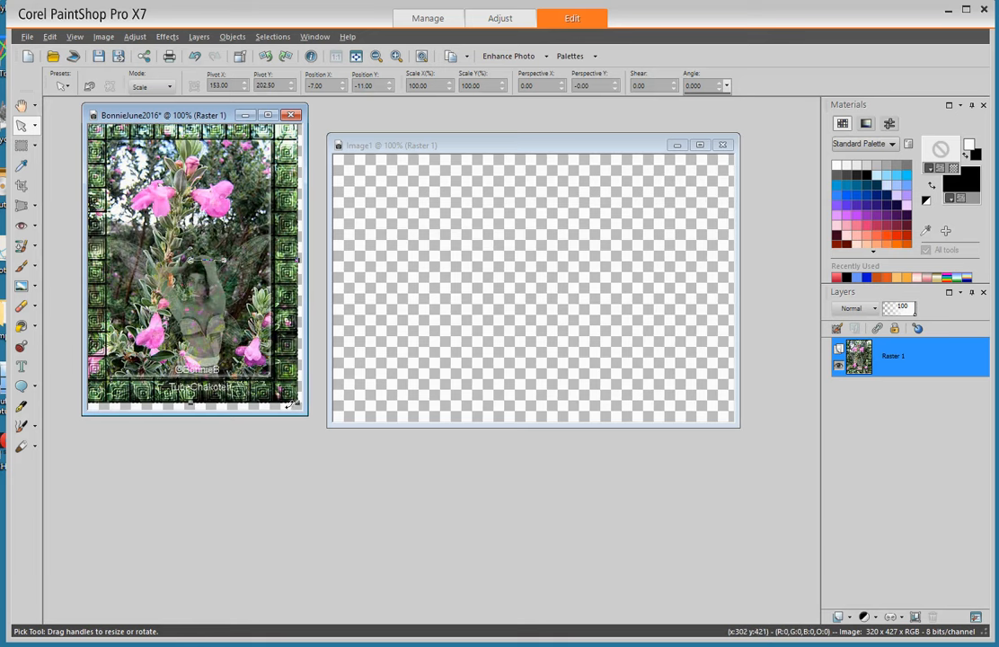
{"action": "left_click_drag", "start_coordinate": [298, 406], "coordinate": [244, 330]}
{"action": "left_click_drag", "start_coordinate": [144, 199], "coordinate": [192, 285]}
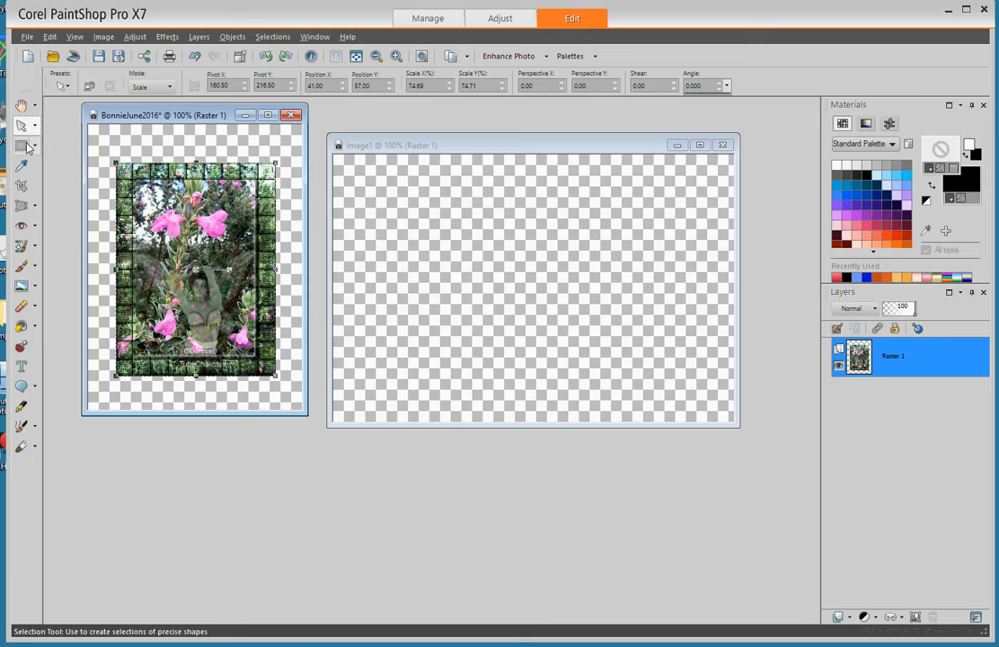
{"action": "left_click", "coordinate": [35, 208]}
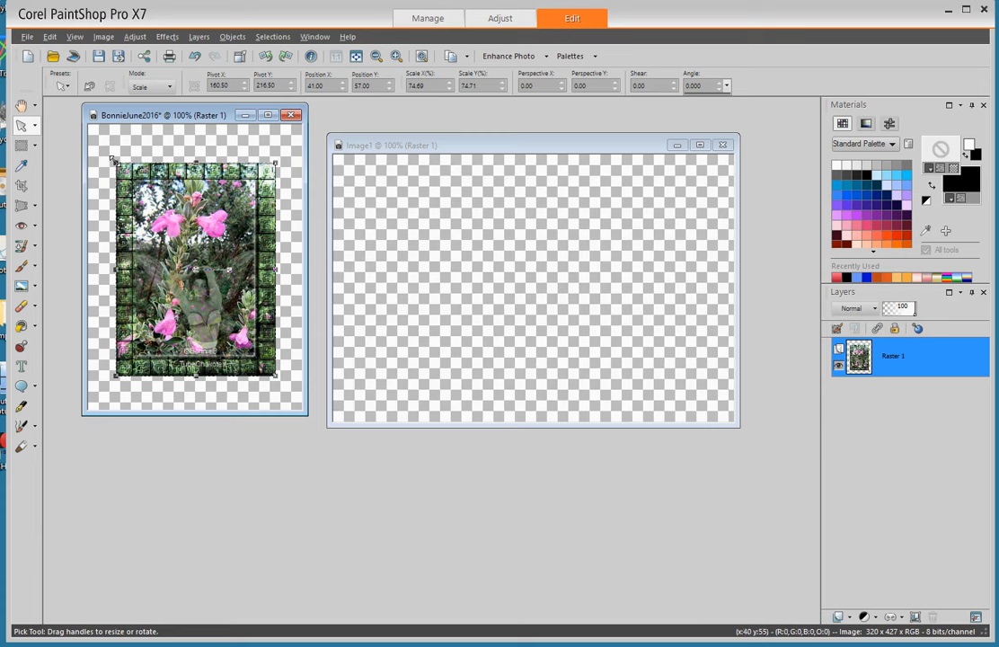
Draw an elliptical selection over the upper part of the photo with the Selection tool, and deselect it.
{"action": "left_click", "coordinate": [21, 146]}
{"action": "left_click", "coordinate": [36, 147]}
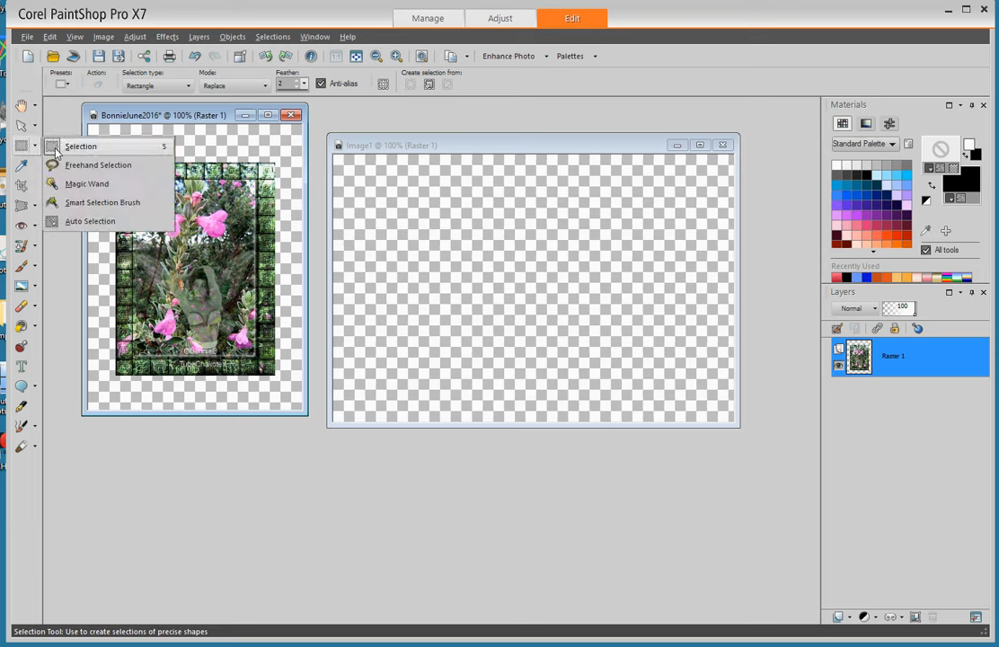
{"action": "left_click", "coordinate": [56, 150]}
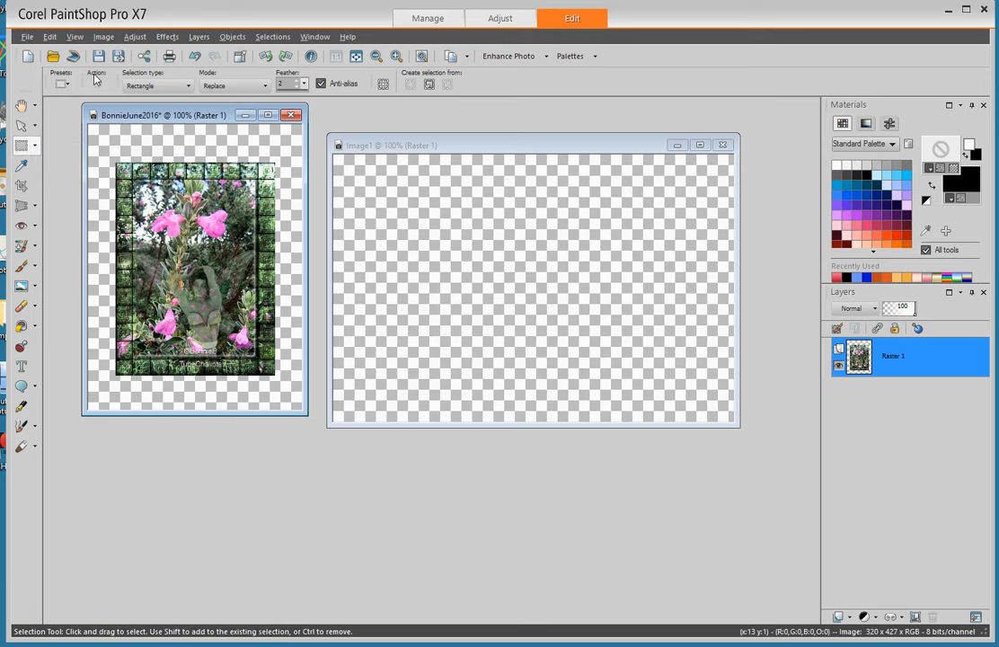
{"action": "left_click", "coordinate": [187, 86]}
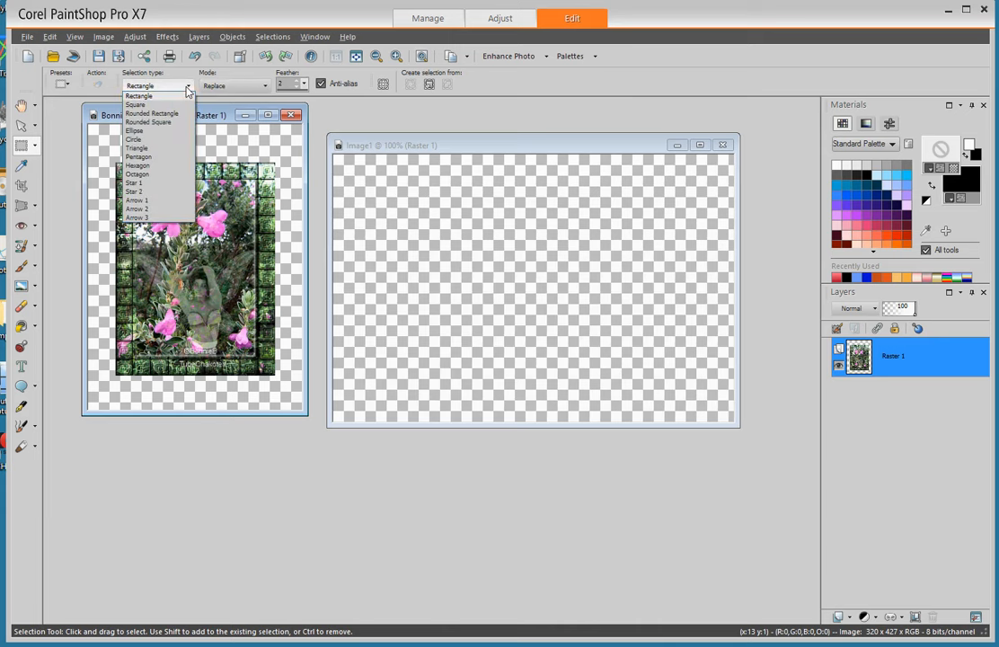
{"action": "left_click", "coordinate": [136, 130]}
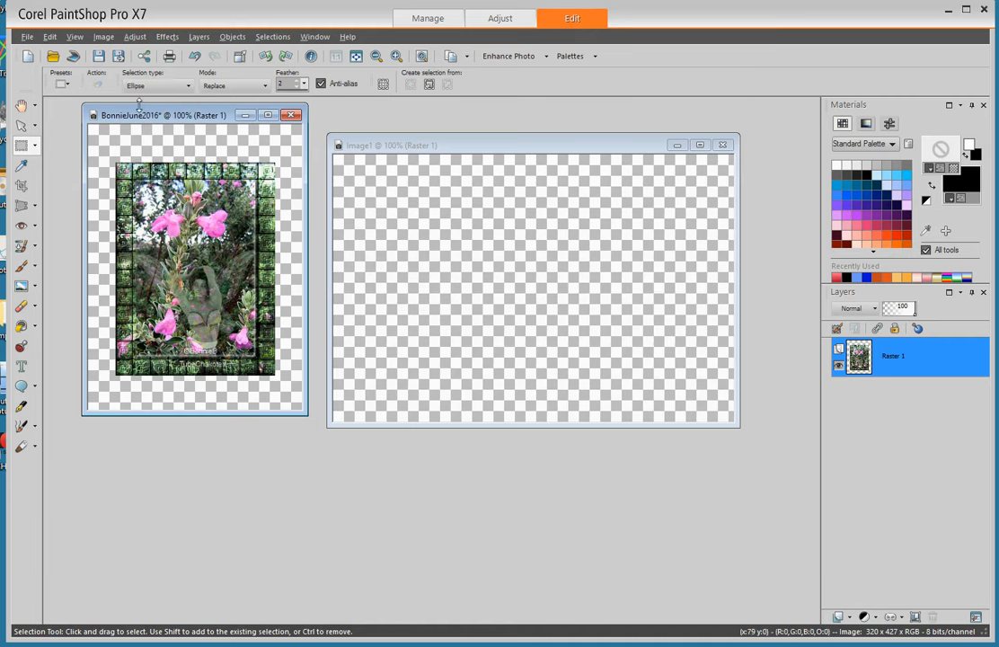
{"action": "left_click_drag", "start_coordinate": [167, 147], "coordinate": [245, 266]}
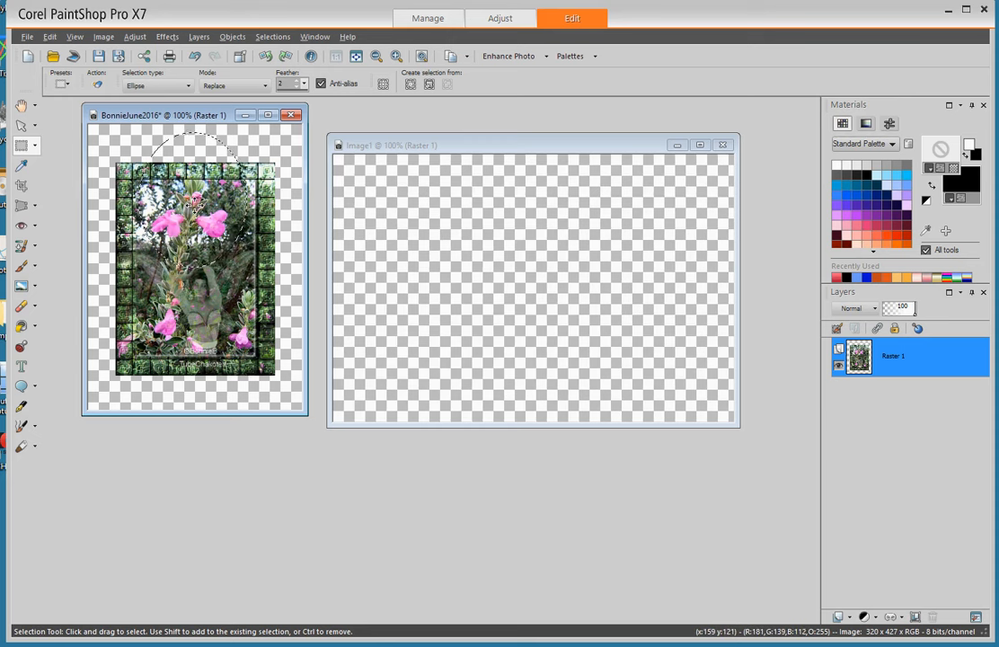
{"action": "key", "text": "ctrl+d"}
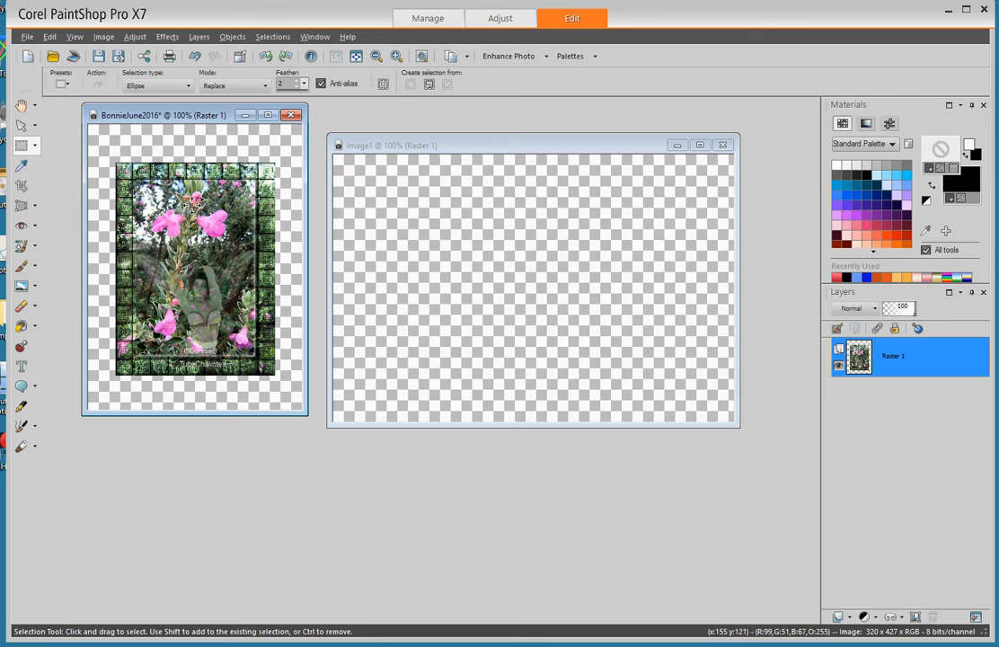
Sample light pink from the flower as the foreground colour with the Dropper, toggling foreground transparency on and off and leaving it off.
{"action": "left_click", "coordinate": [21, 167]}
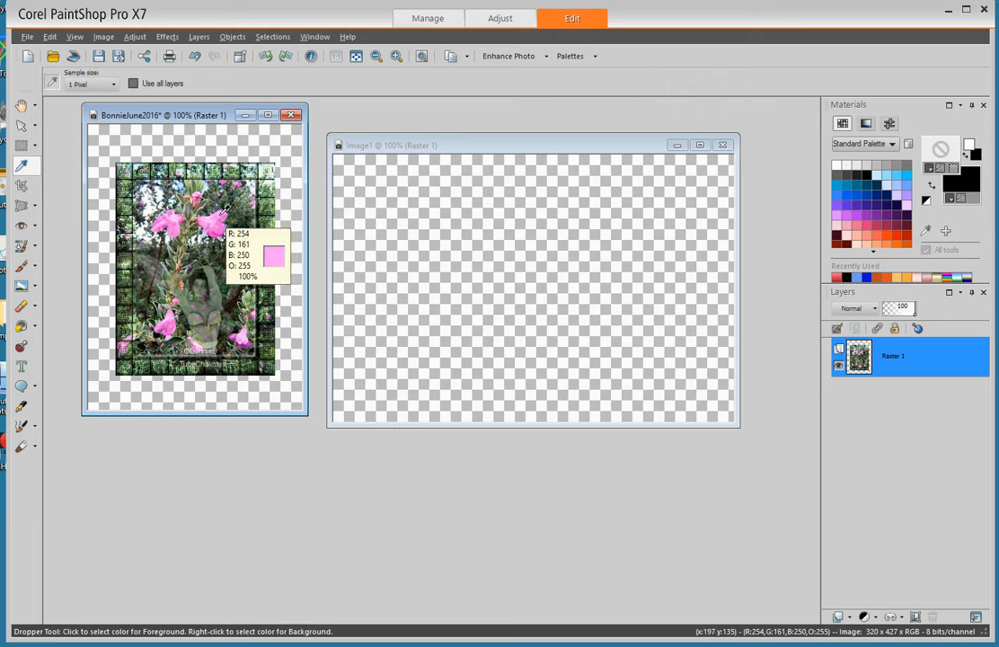
{"action": "left_click", "coordinate": [954, 169]}
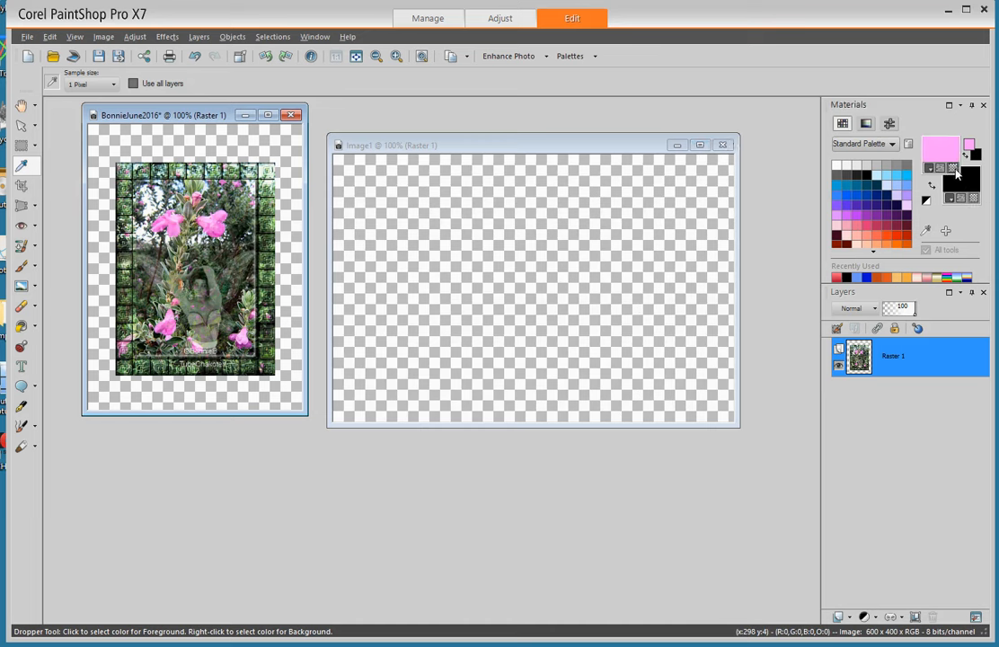
{"action": "left_click", "coordinate": [954, 170]}
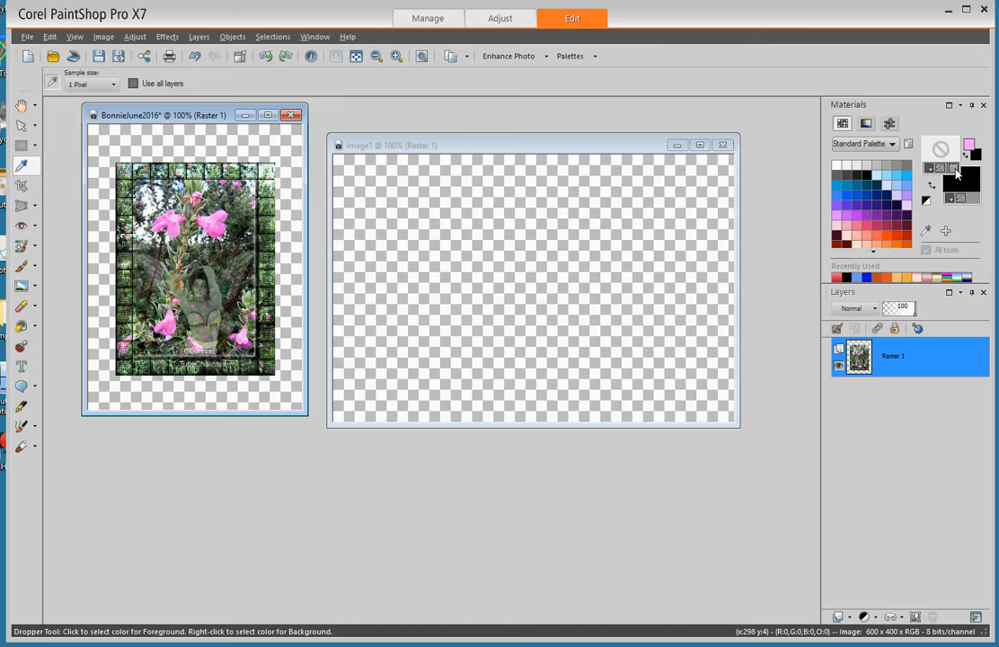
{"action": "left_click", "coordinate": [954, 170]}
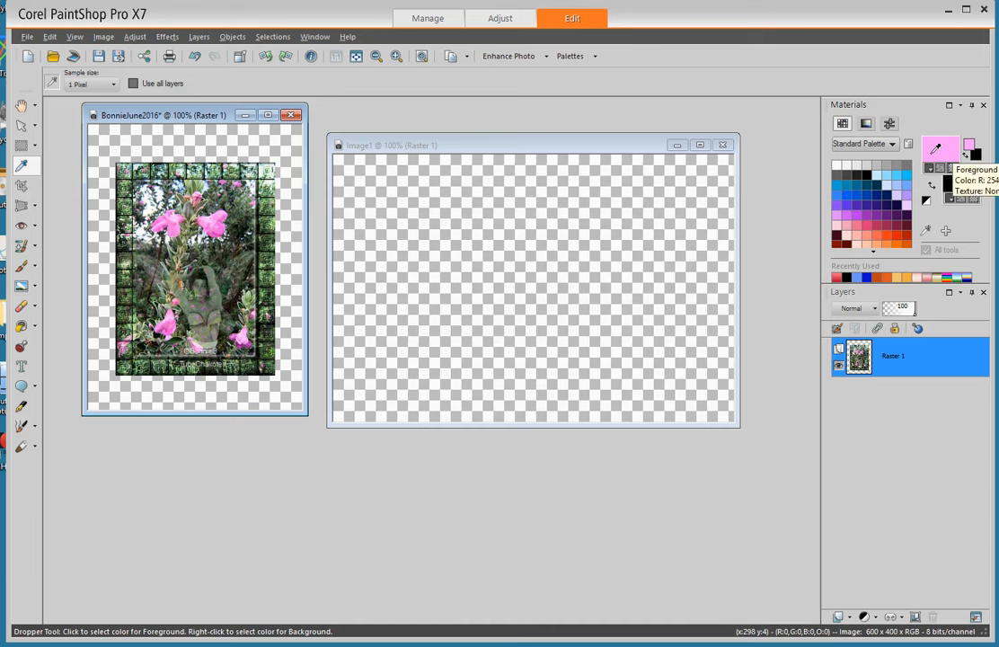
{"action": "left_click", "coordinate": [954, 170]}
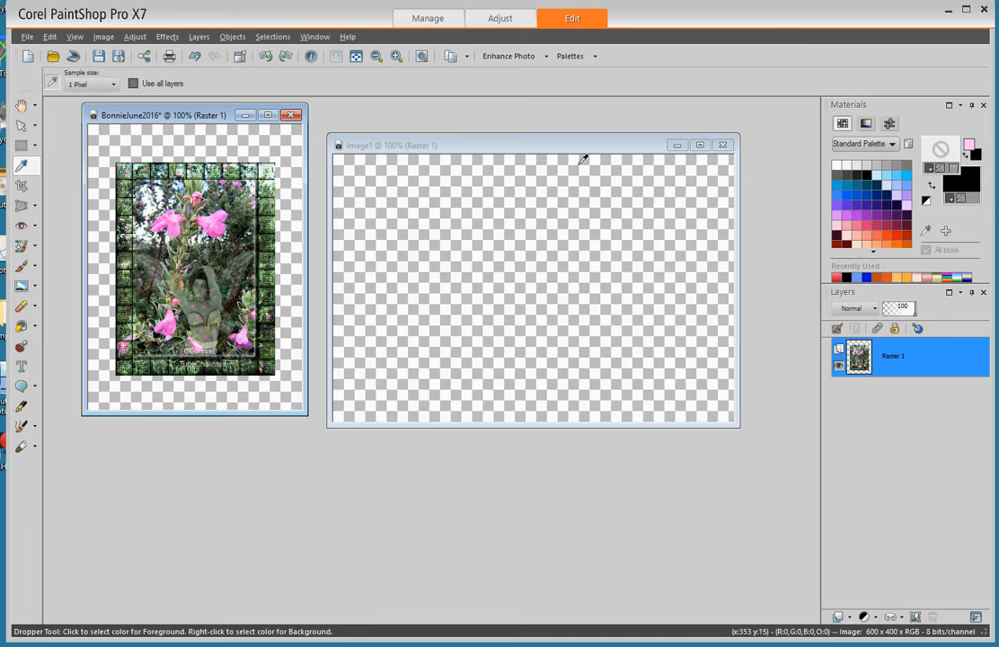
{"action": "left_click", "coordinate": [954, 170]}
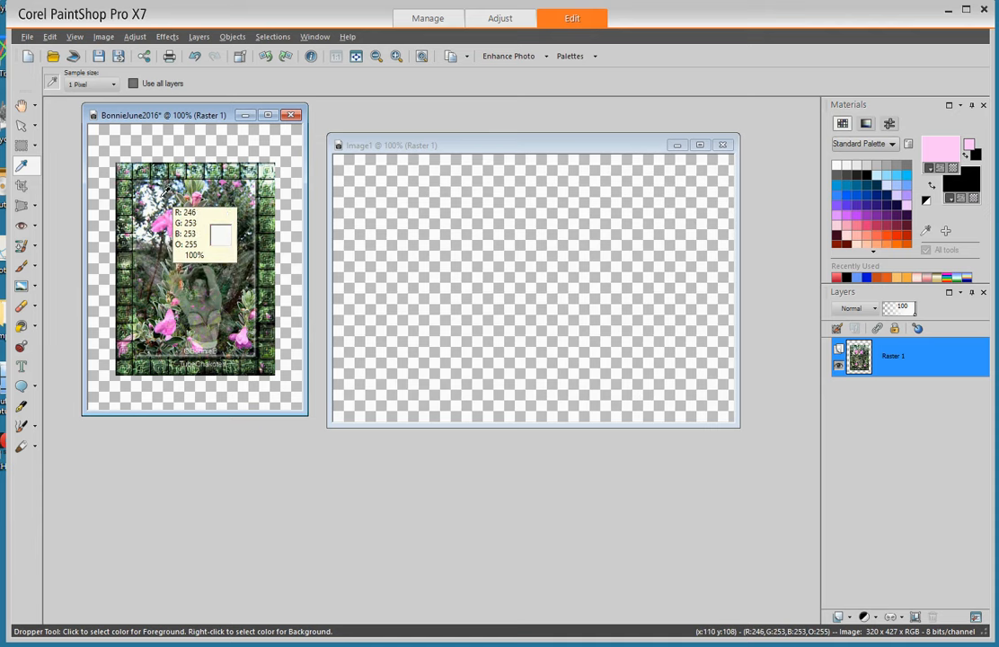
Sample several photo colours with the Dropper, ending with dark green as foreground and the flower's pink (254, 129, 221) as background.
{"action": "right_click", "coordinate": [164, 185]}
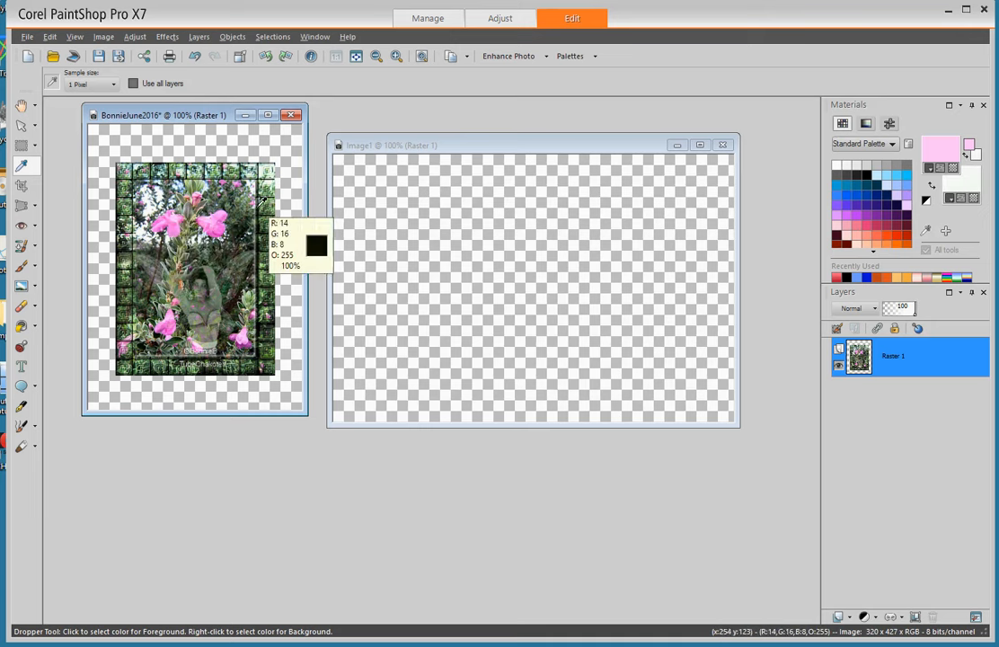
{"action": "right_click", "coordinate": [221, 305]}
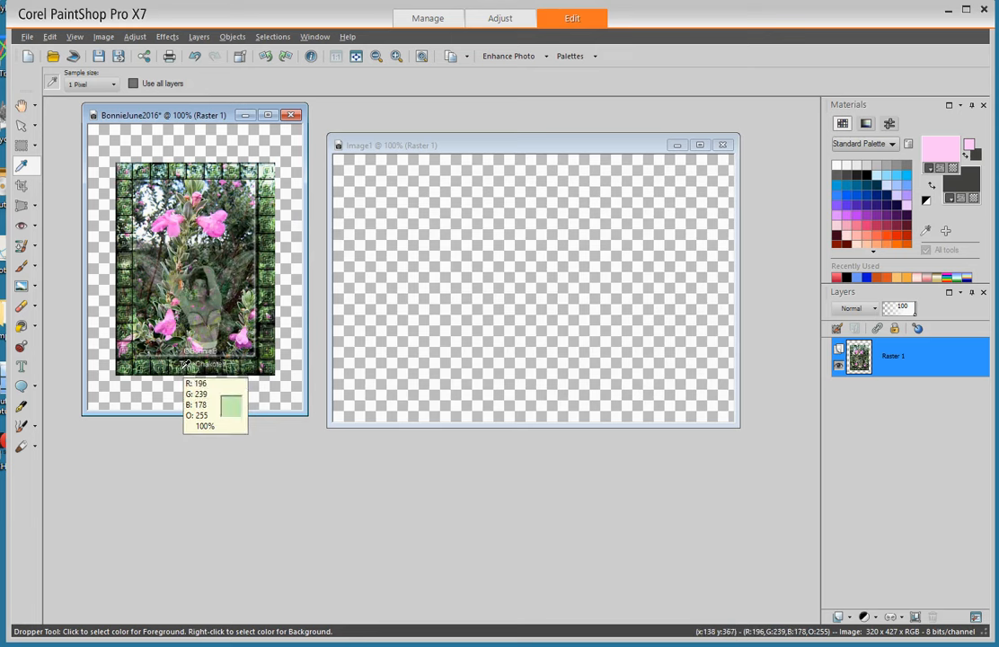
{"action": "left_click", "coordinate": [186, 364]}
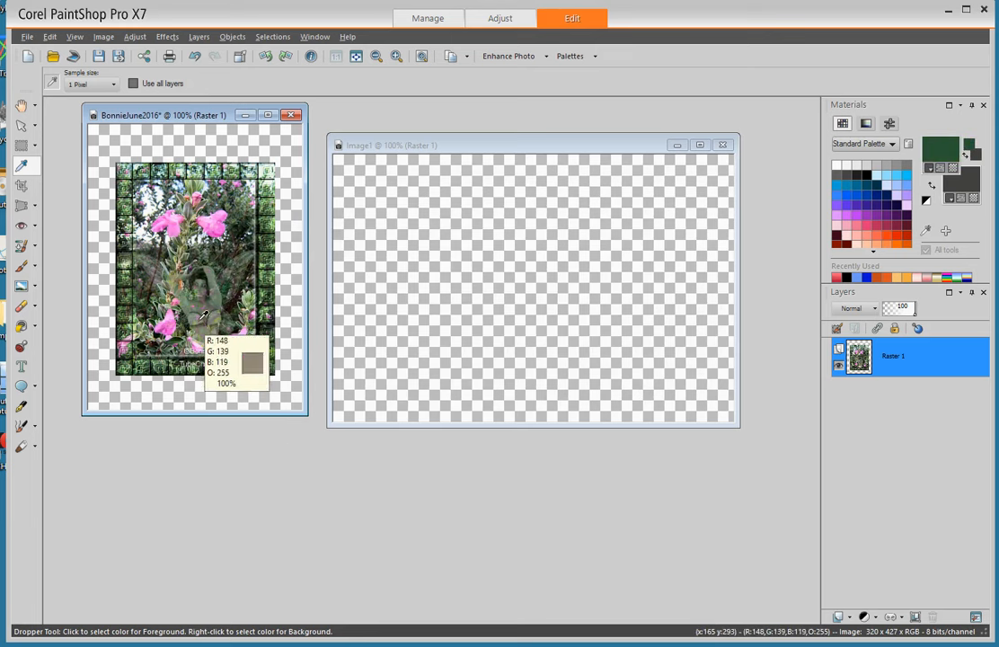
{"action": "right_click", "coordinate": [169, 216]}
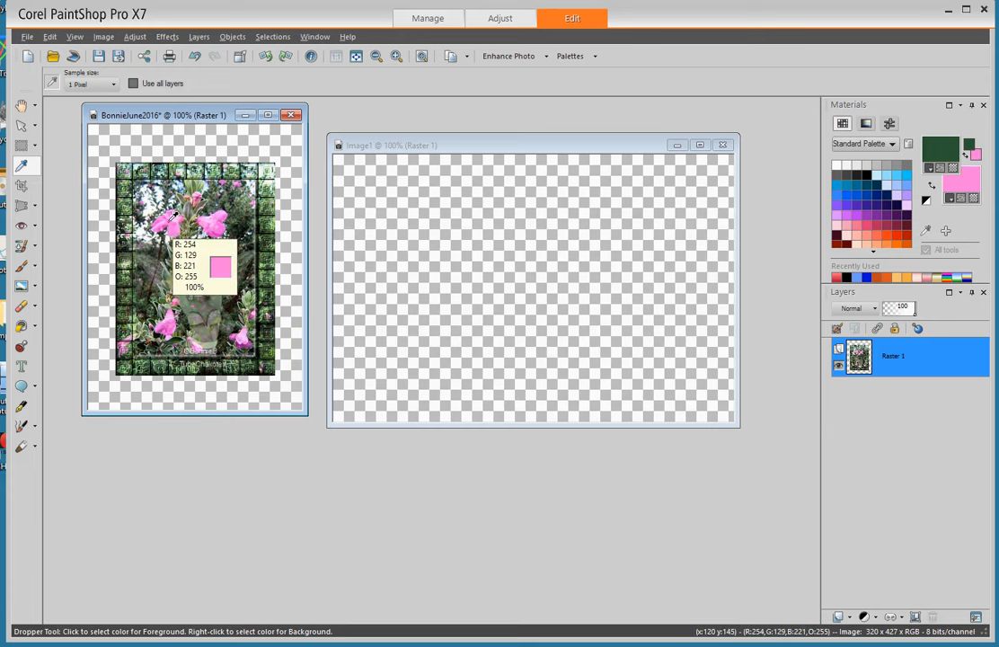
Frame the middle of the photo with the Crop tool, adjusting the crop rectangle's edges and position to about 126 x 126 pixels.
{"action": "left_click", "coordinate": [20, 186]}
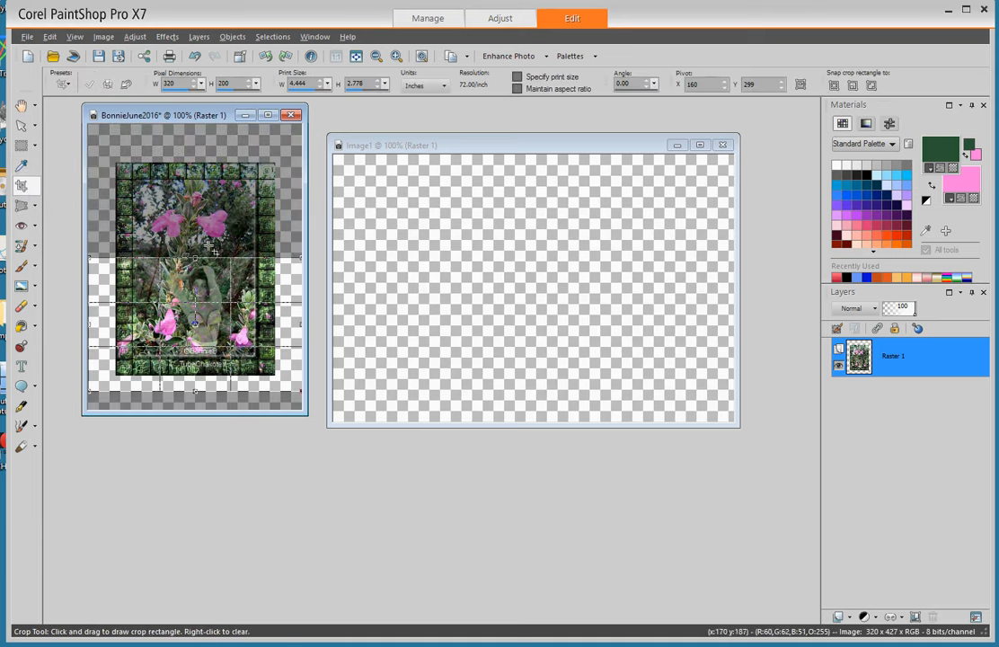
{"action": "left_click_drag", "start_coordinate": [197, 259], "coordinate": [201, 185]}
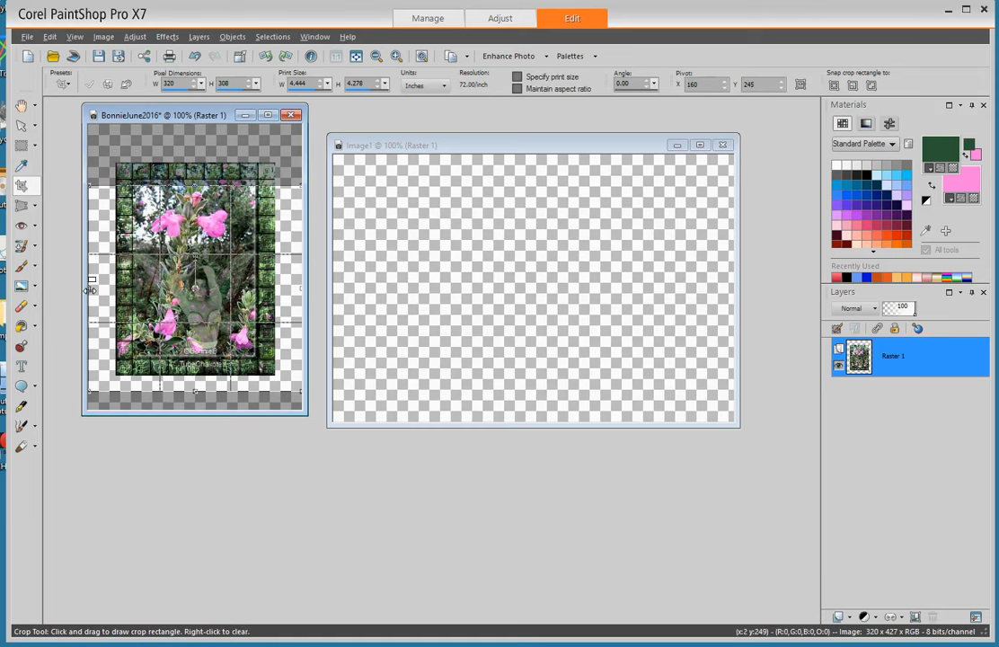
{"action": "left_click_drag", "start_coordinate": [88, 287], "coordinate": [131, 287]}
{"action": "left_click_drag", "start_coordinate": [236, 307], "coordinate": [218, 299]}
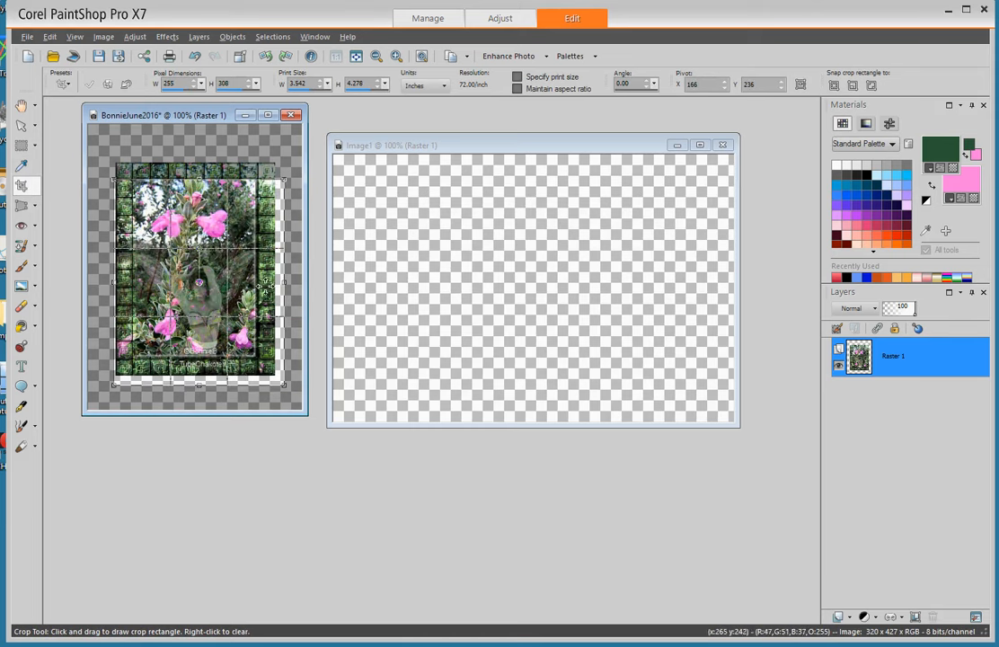
{"action": "left_click_drag", "start_coordinate": [200, 182], "coordinate": [200, 230]}
{"action": "left_click_drag", "start_coordinate": [284, 306], "coordinate": [252, 306]}
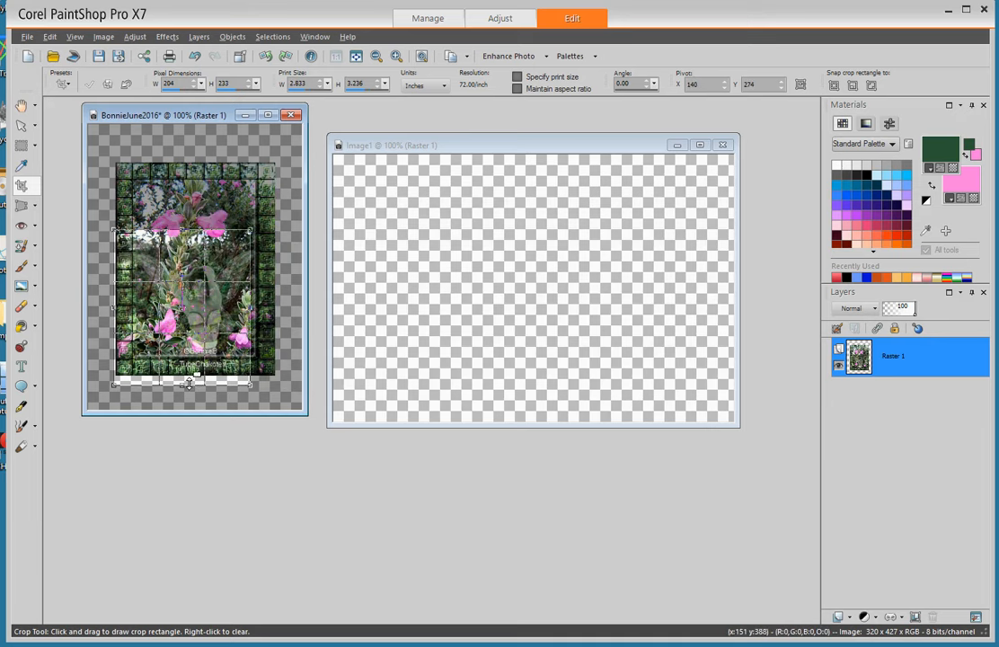
{"action": "left_click_drag", "start_coordinate": [184, 384], "coordinate": [184, 338]}
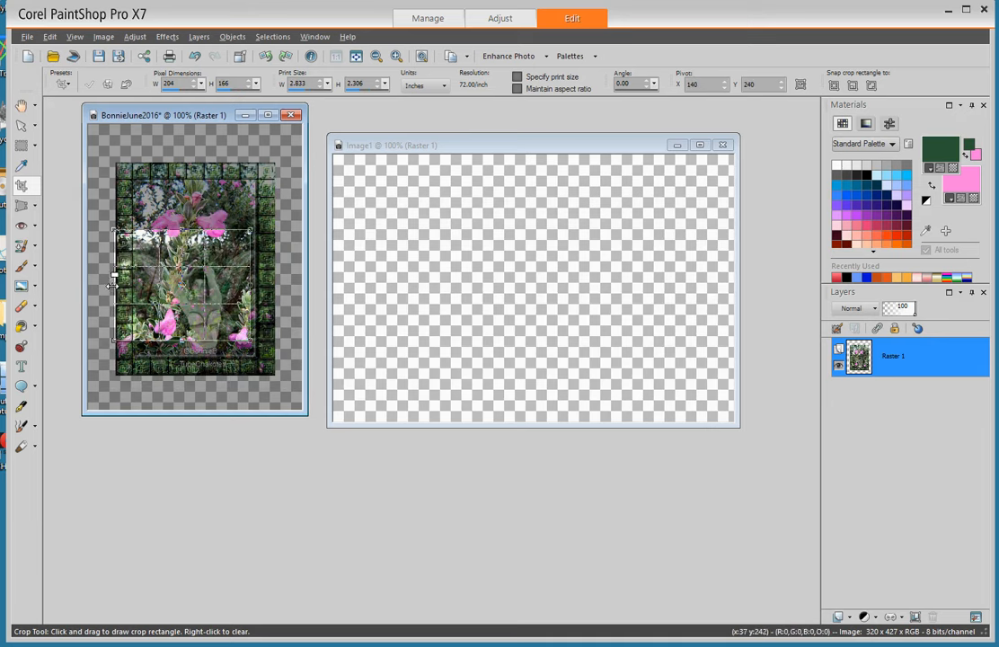
{"action": "left_click_drag", "start_coordinate": [114, 287], "coordinate": [151, 287]}
{"action": "left_click_drag", "start_coordinate": [245, 284], "coordinate": [235, 285]}
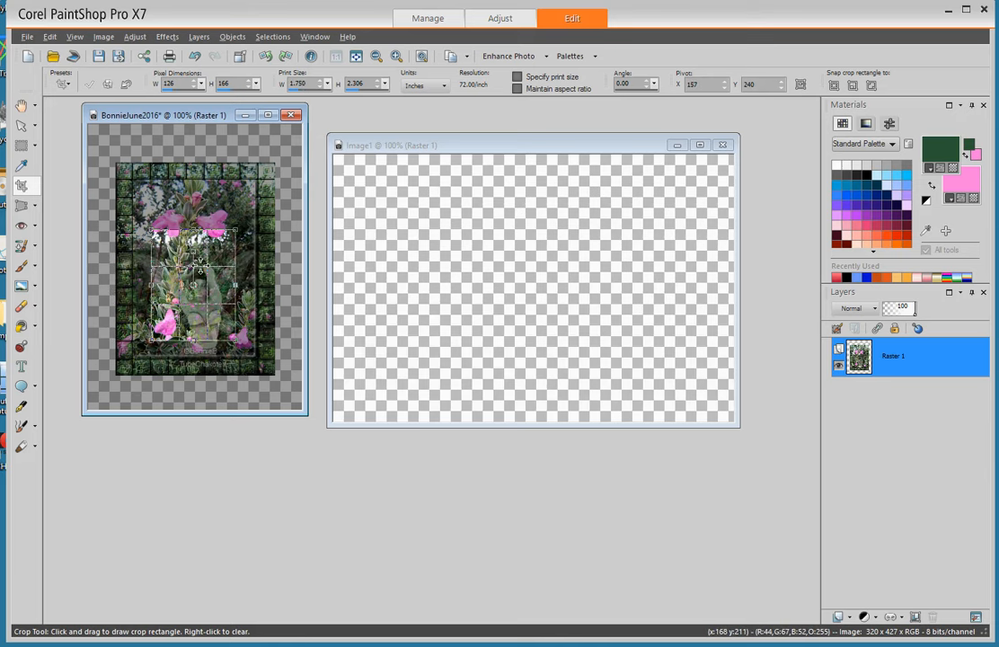
{"action": "left_click_drag", "start_coordinate": [201, 224], "coordinate": [201, 256]}
{"action": "left_click_drag", "start_coordinate": [202, 298], "coordinate": [195, 266]}
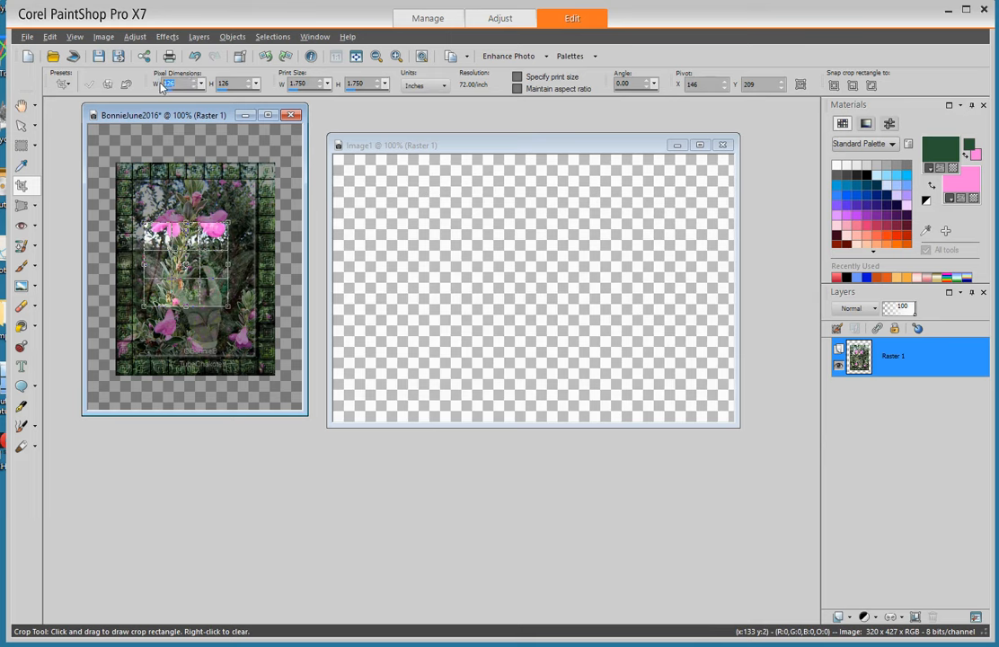
Set the crop rectangle to 100 x 100 pixels, move it over the two large pink flowers and apply the crop.
{"action": "type", "text": "00"}
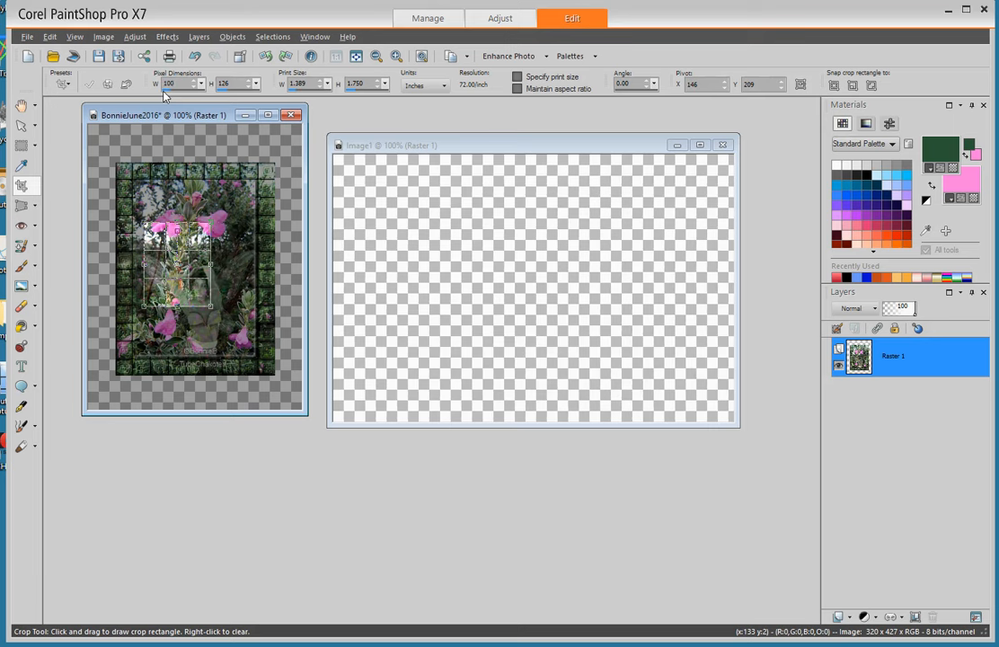
{"action": "key", "text": "Tab"}
{"action": "type", "text": "100"}
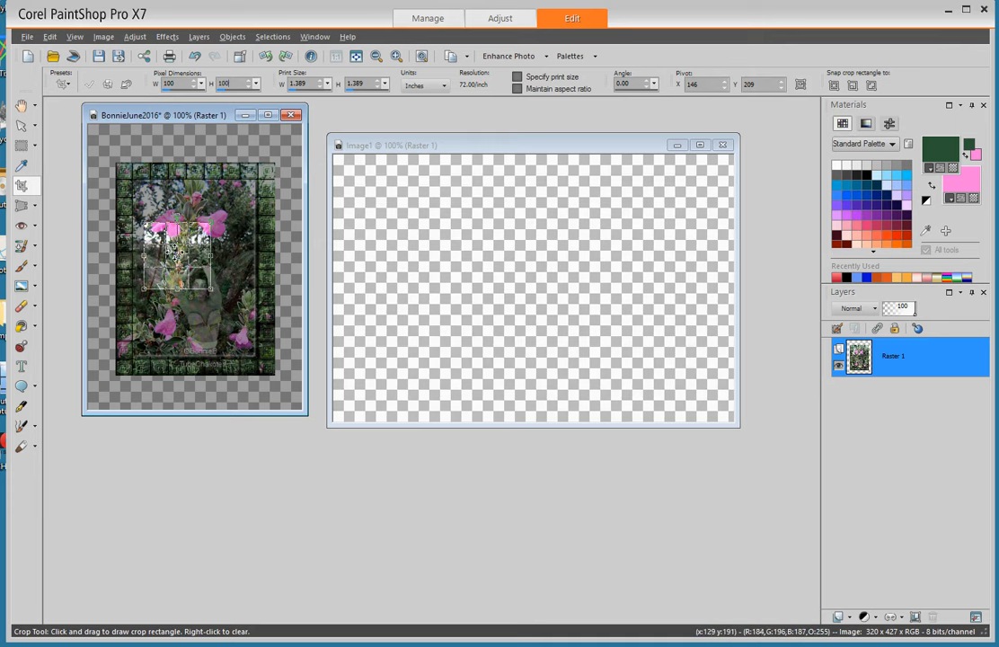
{"action": "mouse_move", "coordinate": [171, 247]}
{"action": "left_mouse_down"}
{"action": "mouse_move", "coordinate": [189, 258]}
{"action": "mouse_move", "coordinate": [203, 302]}
{"action": "mouse_move", "coordinate": [190, 252]}
{"action": "left_mouse_up"}
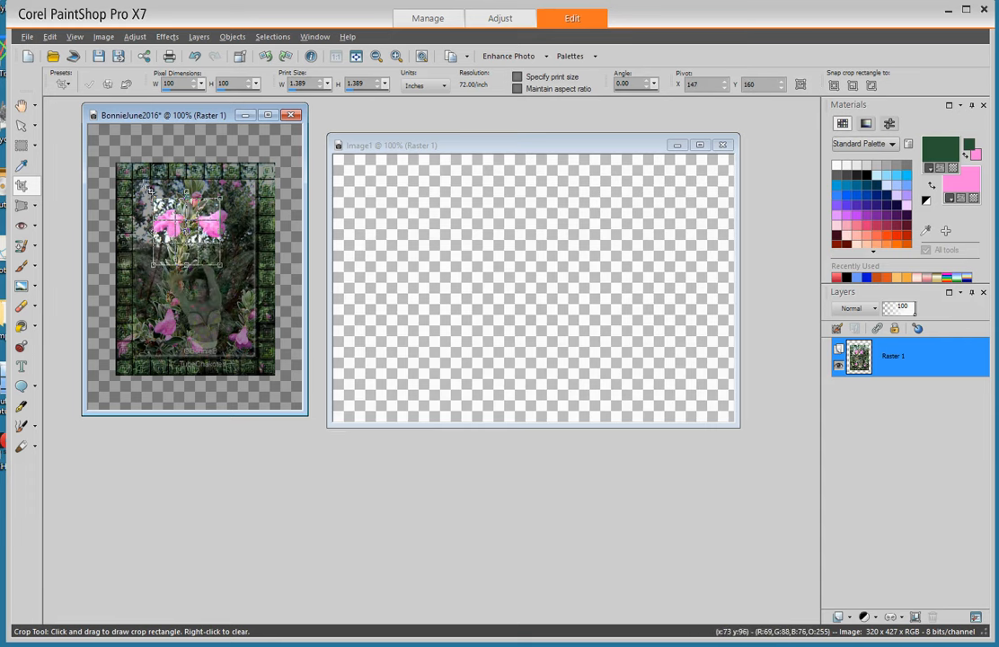
{"action": "left_click", "coordinate": [88, 85]}
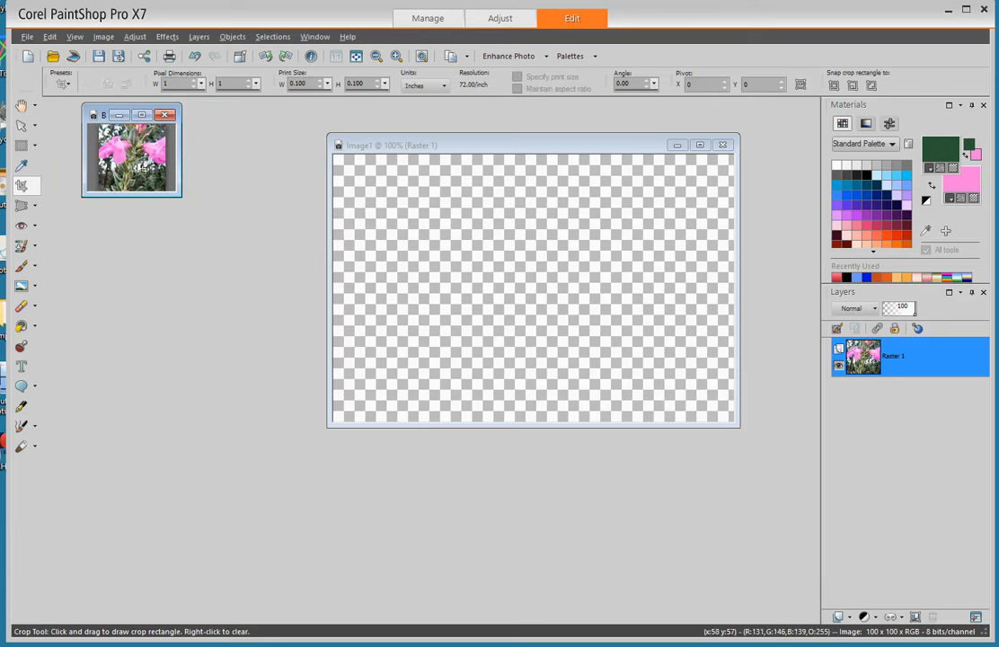
Undo the crop and the earlier repositioning and scaling of the photo layer.
{"action": "left_click", "coordinate": [194, 59]}
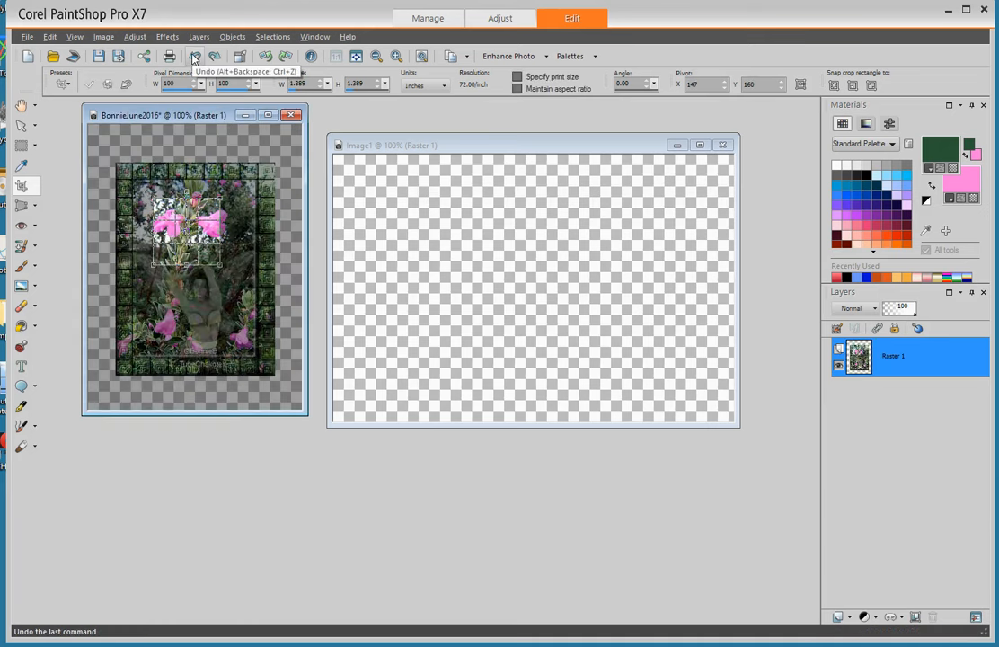
{"action": "left_click", "coordinate": [194, 59]}
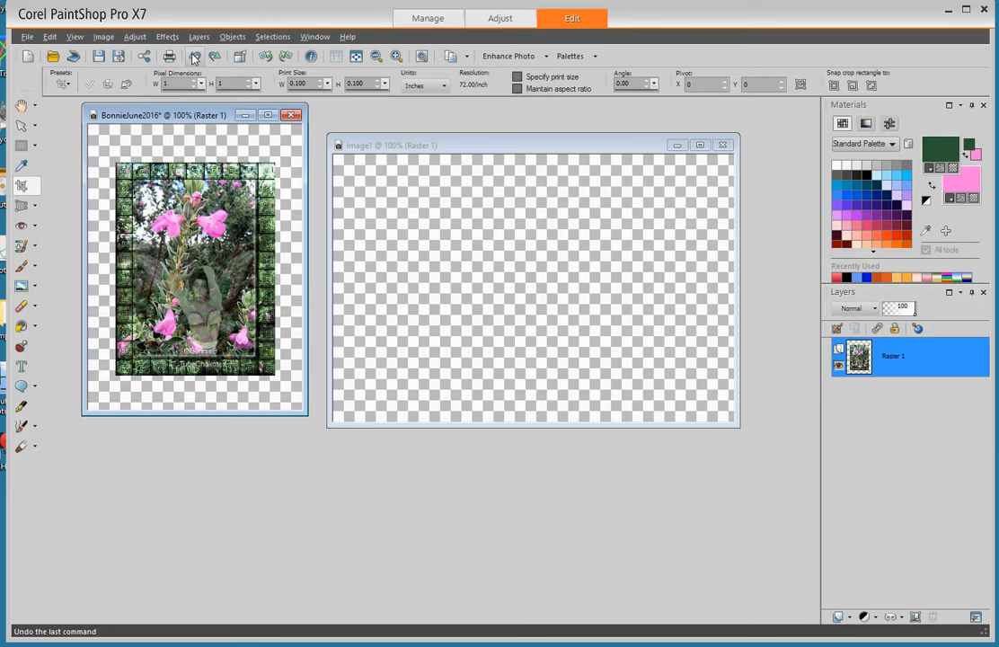
{"action": "left_click", "coordinate": [194, 60]}
{"action": "left_click", "coordinate": [195, 58]}
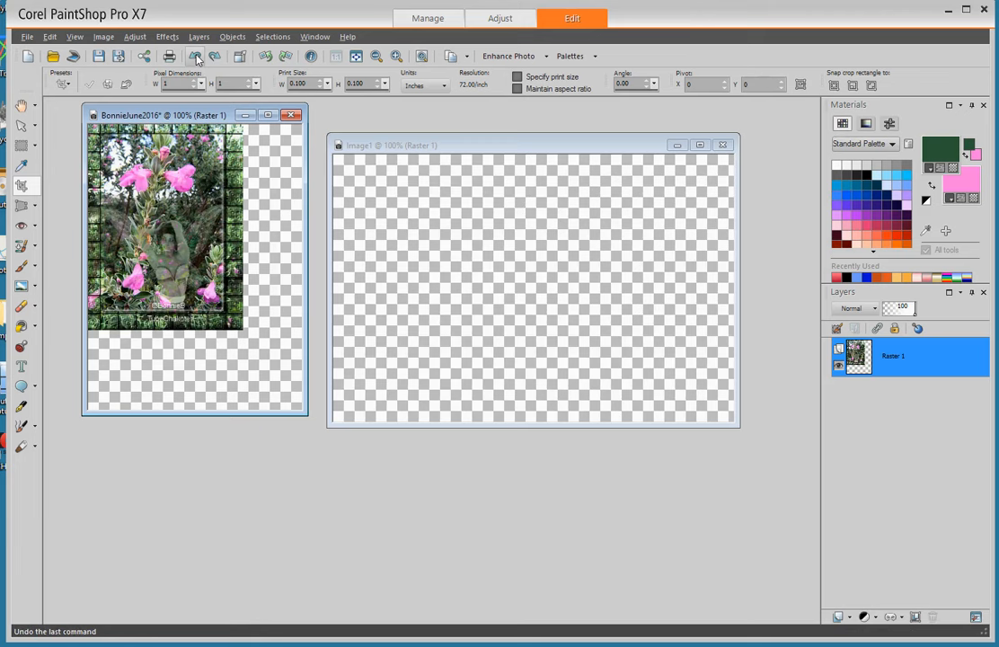
{"action": "left_click", "coordinate": [196, 60]}
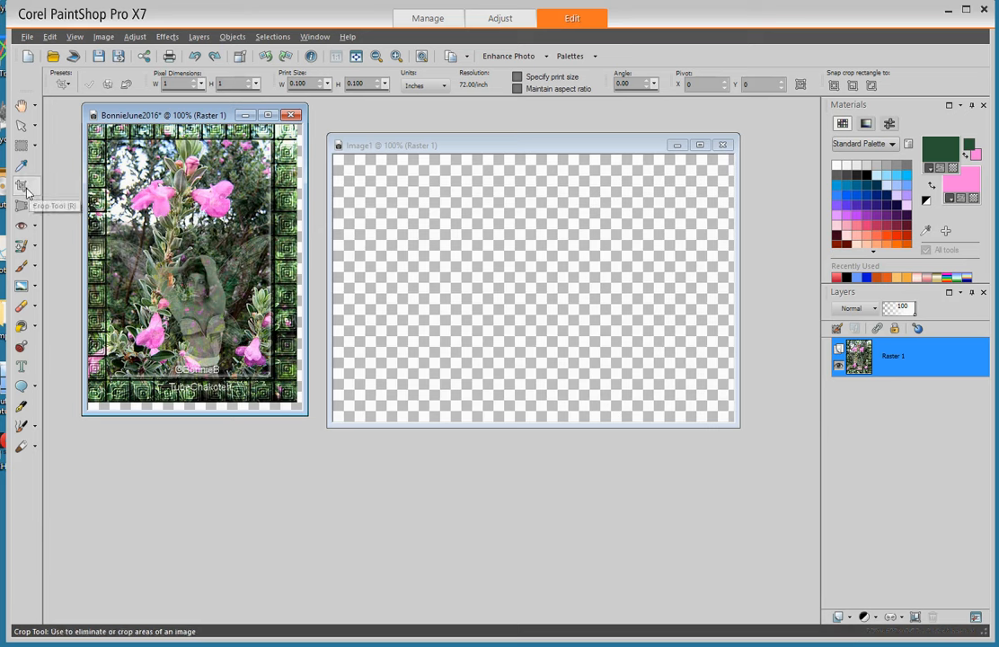
Shift the photo layer slightly with the Move tool so that it fills its canvas.
{"action": "left_click", "coordinate": [20, 247]}
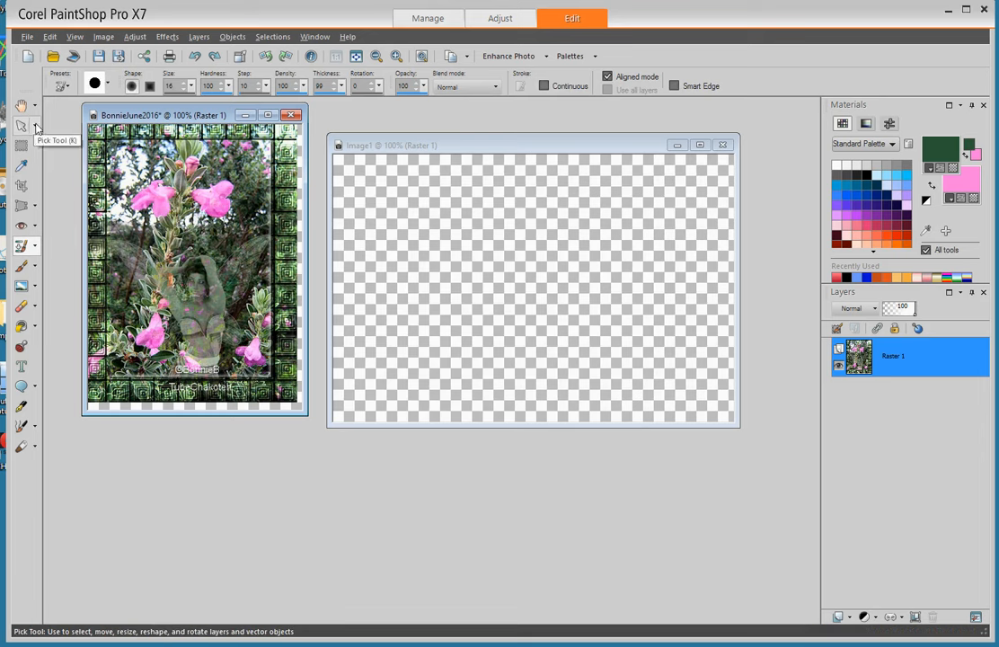
{"action": "left_click", "coordinate": [35, 127]}
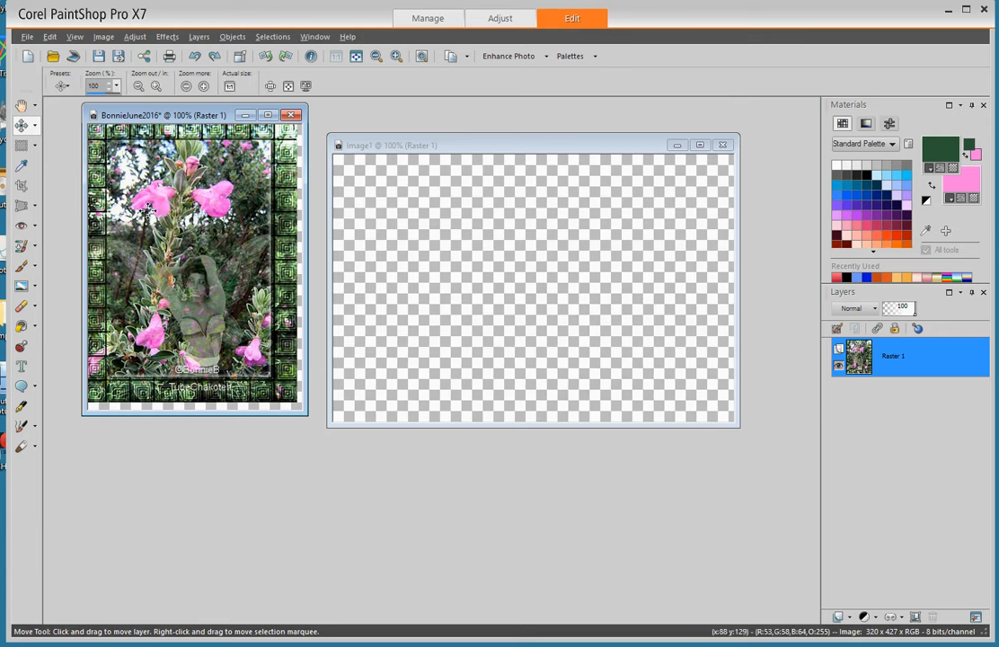
{"action": "left_click_drag", "start_coordinate": [148, 209], "coordinate": [154, 216]}
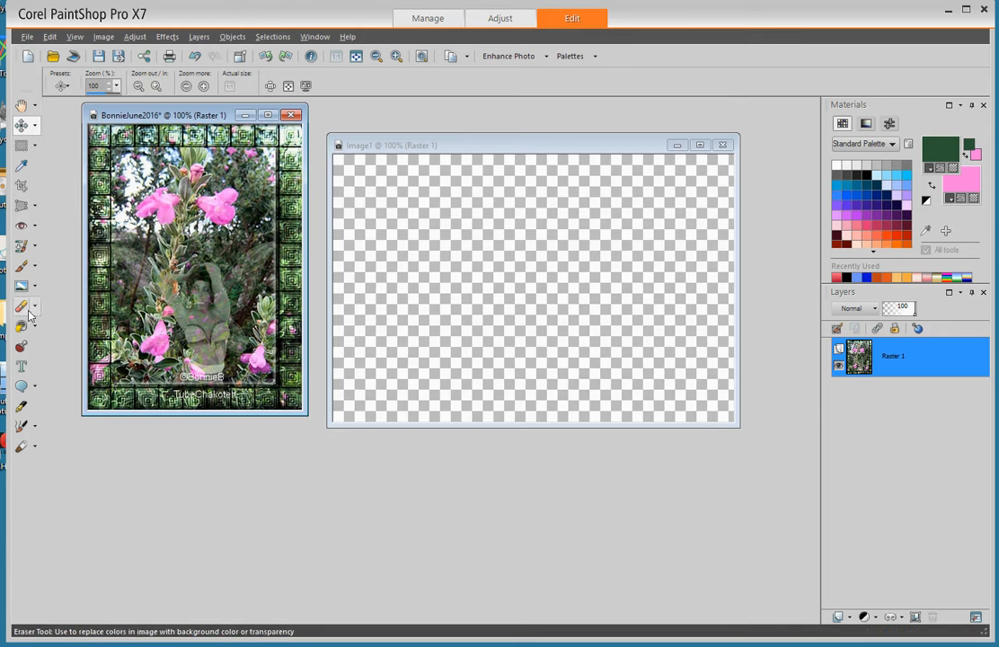
Set up the Clone Brush with a size of about 156, trying a 29 opacity before restoring it to 100.
{"action": "left_click", "coordinate": [21, 247]}
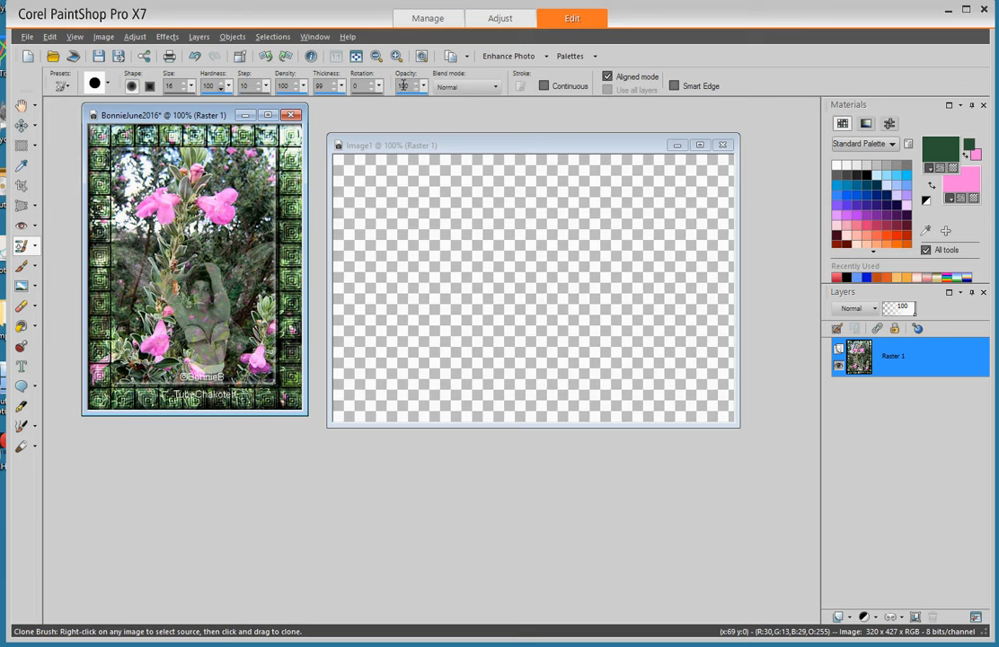
{"action": "left_click_drag", "start_coordinate": [423, 89], "coordinate": [420, 87]}
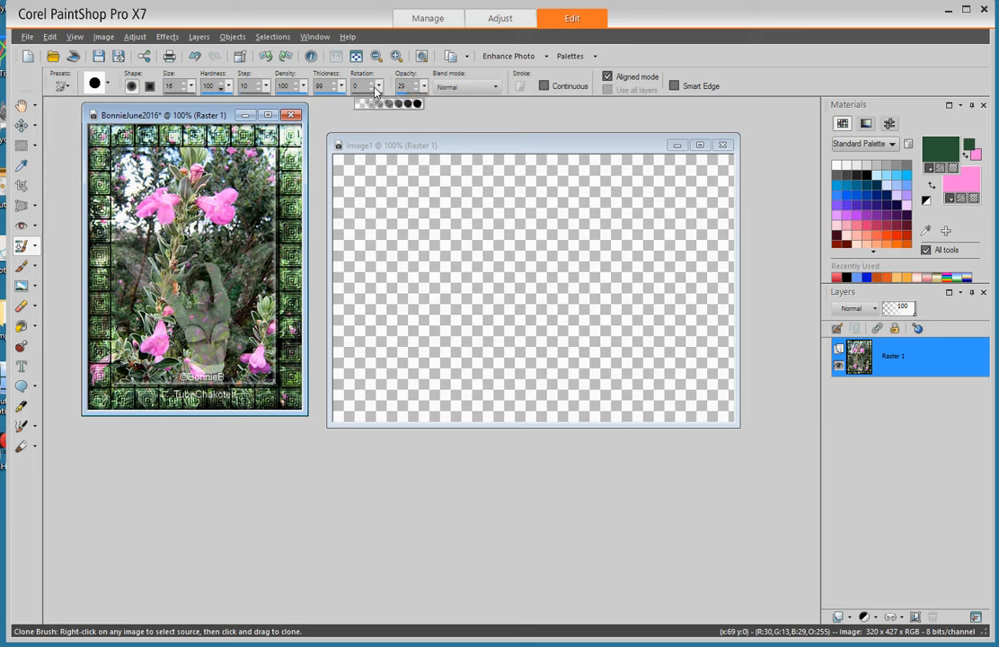
{"action": "left_click", "coordinate": [423, 91]}
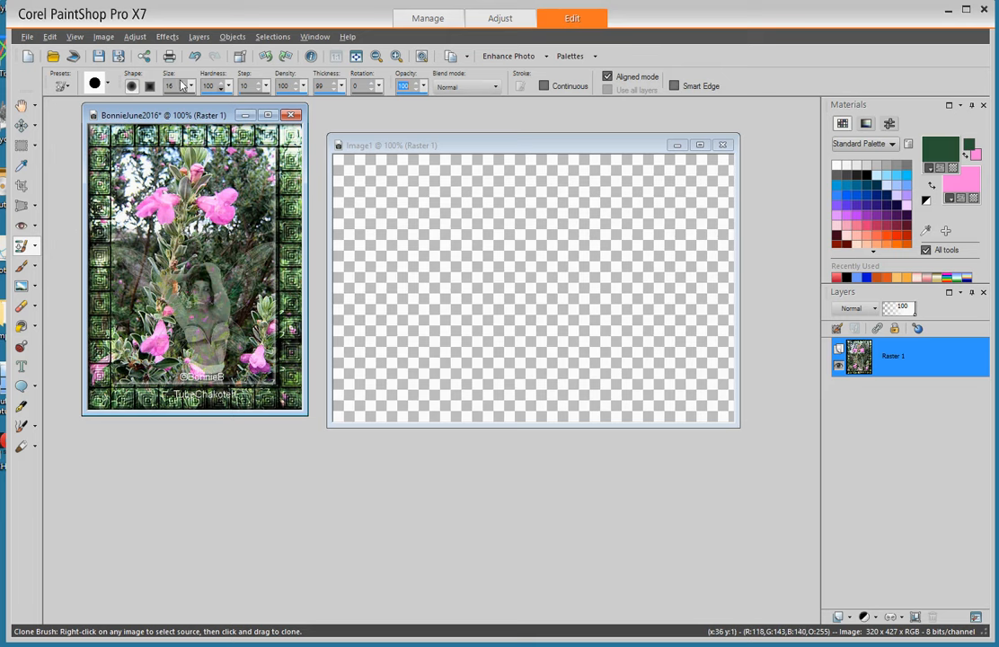
{"action": "left_click_drag", "start_coordinate": [190, 88], "coordinate": [209, 88]}
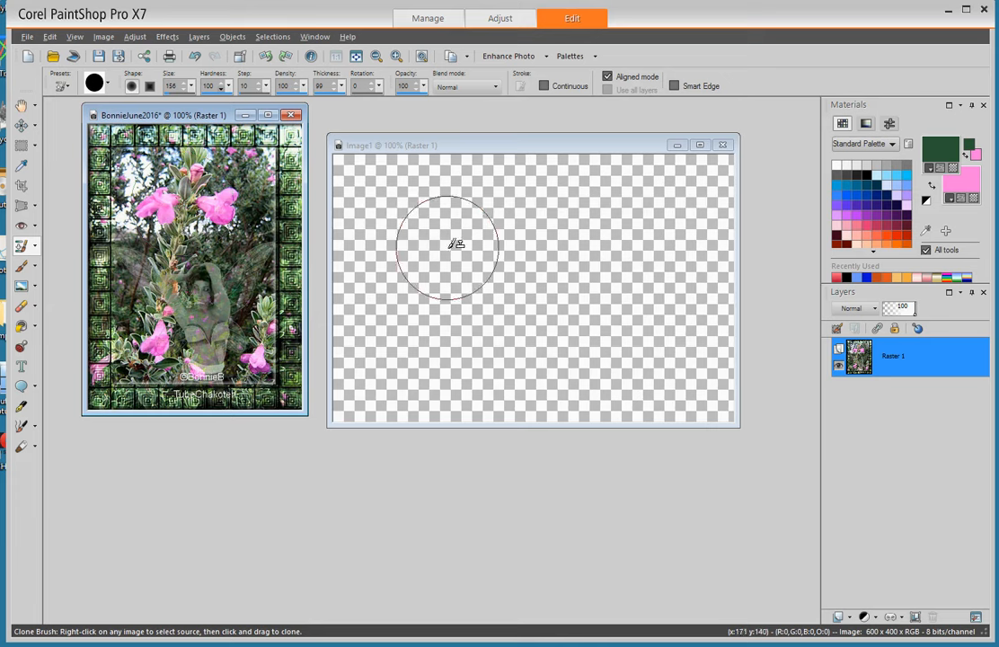
Clone the framed flower photo onto the blank image with the Clone Brush, filling in its border, flowers and lower part.
{"action": "left_click", "coordinate": [498, 252]}
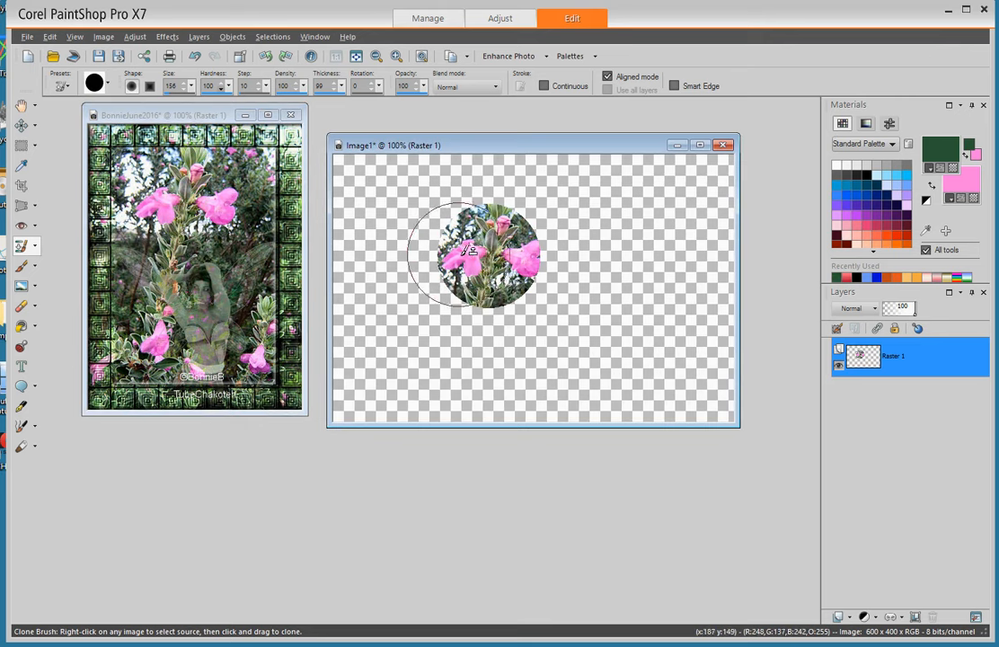
{"action": "left_click", "coordinate": [467, 309]}
{"action": "mouse_move", "coordinate": [469, 309]}
{"action": "left_mouse_down"}
{"action": "mouse_move", "coordinate": [464, 330]}
{"action": "mouse_move", "coordinate": [501, 334]}
{"action": "mouse_move", "coordinate": [544, 301]}
{"action": "mouse_move", "coordinate": [471, 229]}
{"action": "mouse_move", "coordinate": [458, 234]}
{"action": "mouse_move", "coordinate": [458, 251]}
{"action": "mouse_move", "coordinate": [413, 238]}
{"action": "mouse_move", "coordinate": [415, 296]}
{"action": "mouse_move", "coordinate": [493, 317]}
{"action": "mouse_move", "coordinate": [575, 270]}
{"action": "mouse_move", "coordinate": [579, 236]}
{"action": "mouse_move", "coordinate": [449, 193]}
{"action": "mouse_move", "coordinate": [413, 197]}
{"action": "mouse_move", "coordinate": [454, 225]}
{"action": "left_mouse_up"}
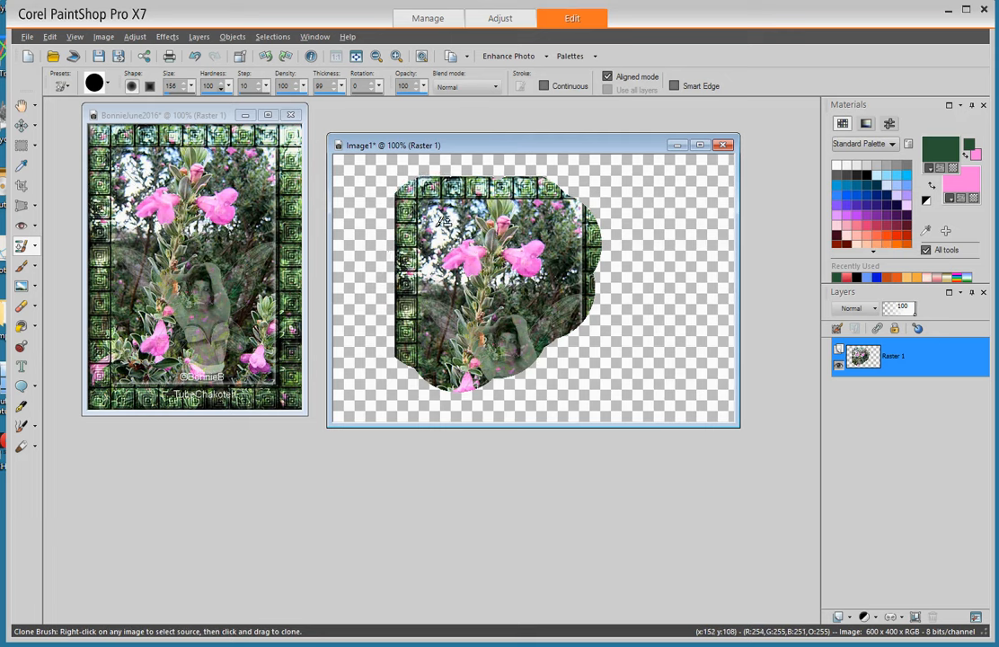
{"action": "mouse_move", "coordinate": [536, 210]}
{"action": "left_mouse_down"}
{"action": "mouse_move", "coordinate": [561, 199]}
{"action": "mouse_move", "coordinate": [580, 202]}
{"action": "mouse_move", "coordinate": [582, 214]}
{"action": "mouse_move", "coordinate": [600, 209]}
{"action": "mouse_move", "coordinate": [618, 263]}
{"action": "left_mouse_up"}
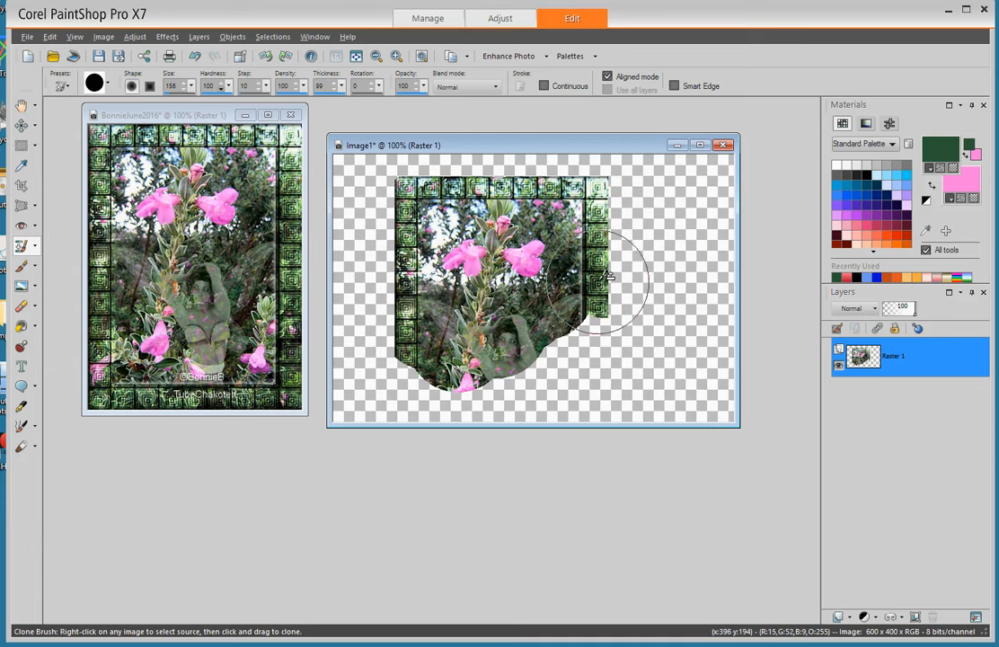
{"action": "mouse_move", "coordinate": [608, 287]}
{"action": "left_mouse_down"}
{"action": "mouse_move", "coordinate": [600, 379]}
{"action": "mouse_move", "coordinate": [569, 355]}
{"action": "mouse_move", "coordinate": [521, 393]}
{"action": "mouse_move", "coordinate": [504, 381]}
{"action": "mouse_move", "coordinate": [395, 377]}
{"action": "mouse_move", "coordinate": [350, 337]}
{"action": "mouse_move", "coordinate": [382, 368]}
{"action": "left_mouse_up"}
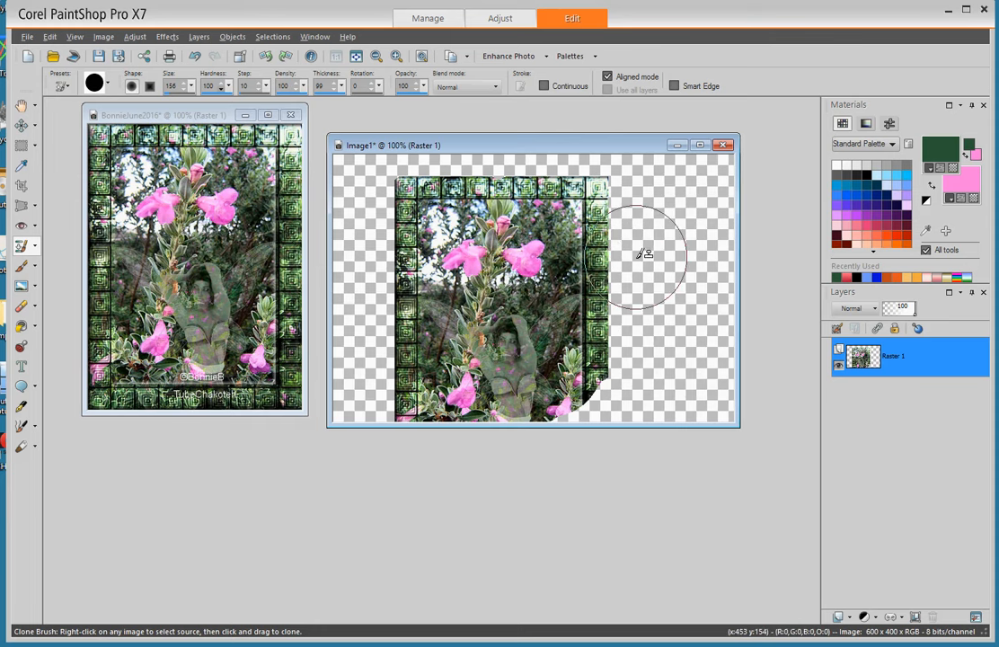
{"action": "mouse_move", "coordinate": [643, 254]}
{"action": "left_mouse_down"}
{"action": "mouse_move", "coordinate": [629, 355]}
{"action": "mouse_move", "coordinate": [607, 409]}
{"action": "mouse_move", "coordinate": [583, 382]}
{"action": "left_mouse_up"}
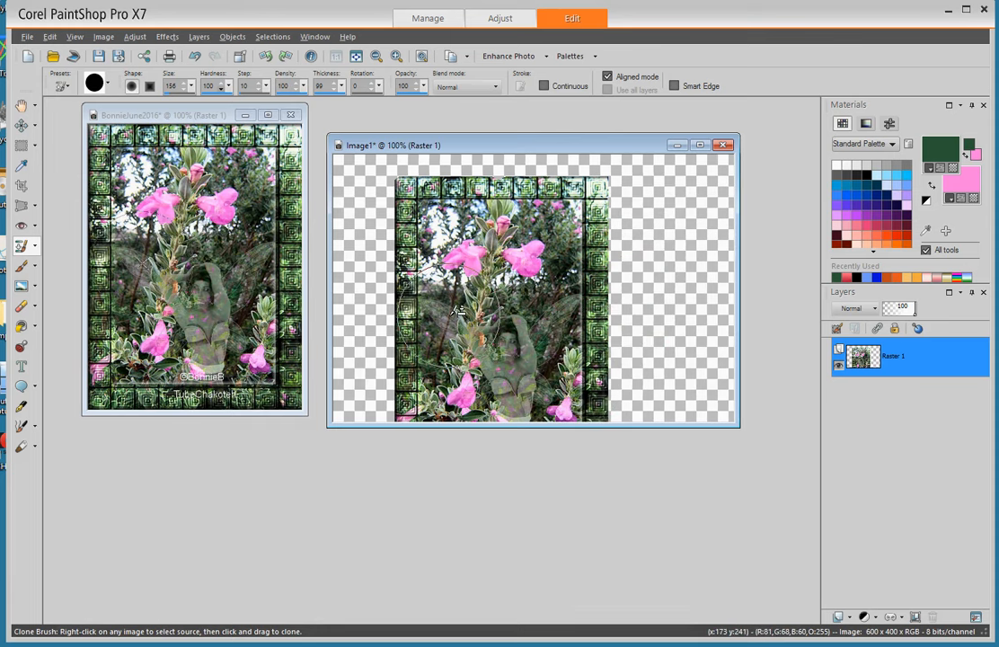
Switch to the Paint Brush and set its size to 94.
{"action": "left_click", "coordinate": [32, 268]}
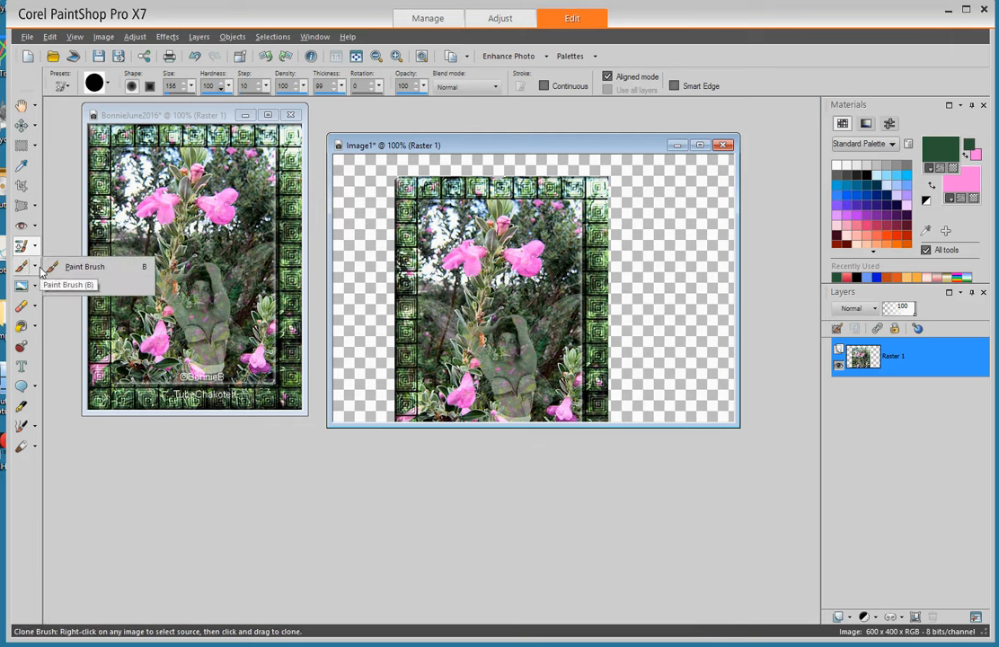
{"action": "left_click", "coordinate": [36, 266]}
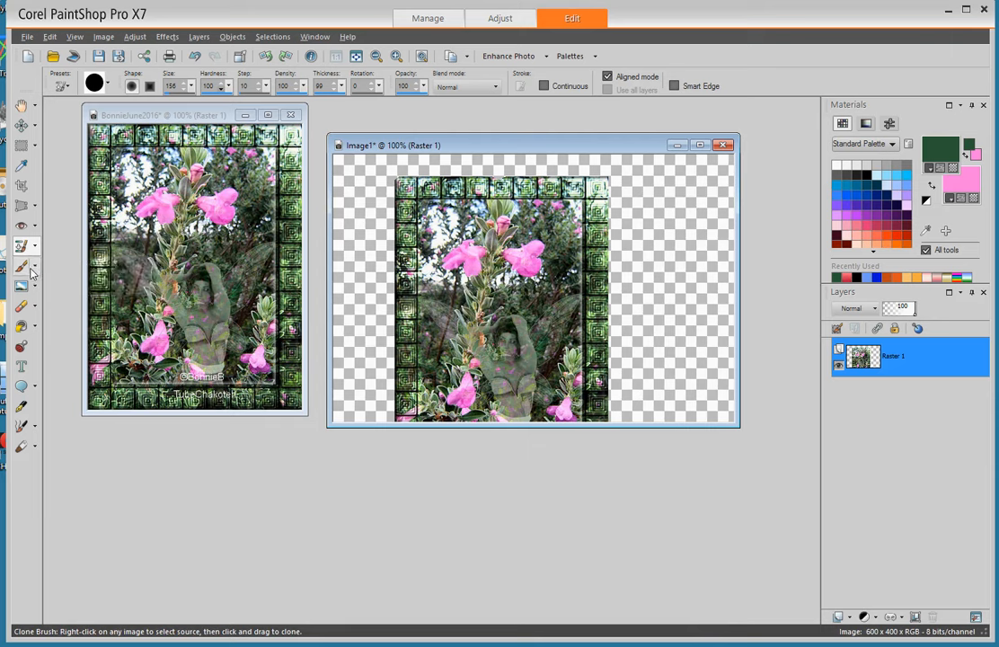
{"action": "left_click", "coordinate": [30, 269]}
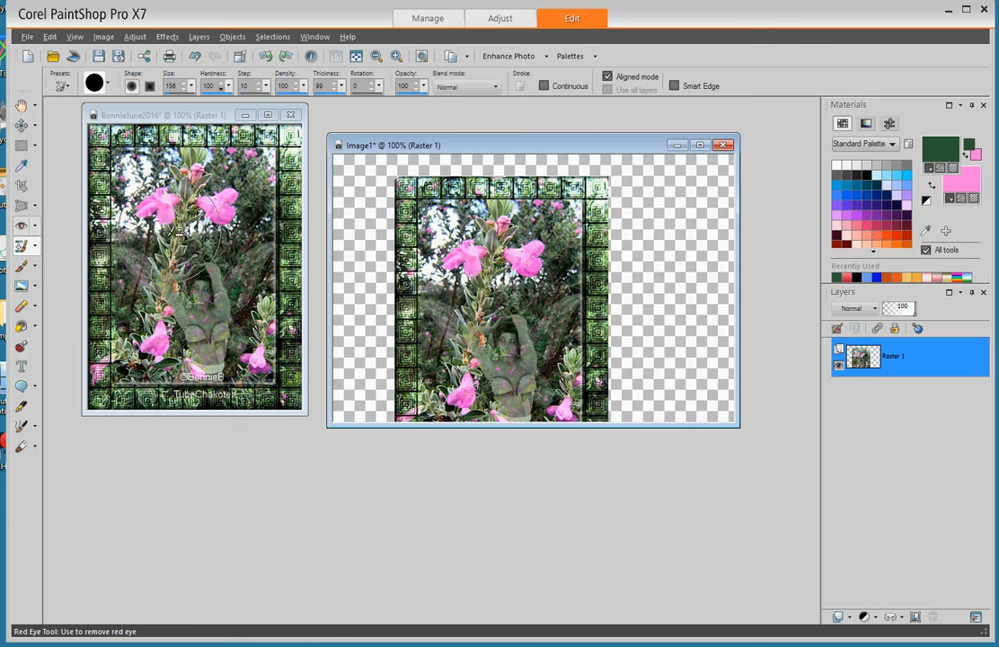
{"action": "left_click", "coordinate": [33, 267]}
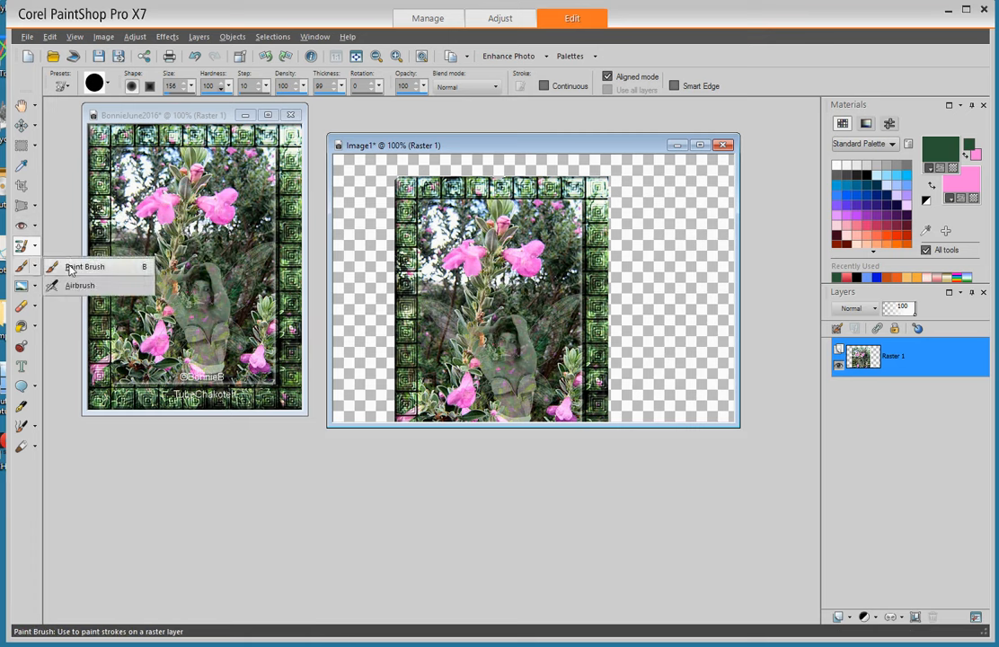
{"action": "left_click", "coordinate": [72, 267]}
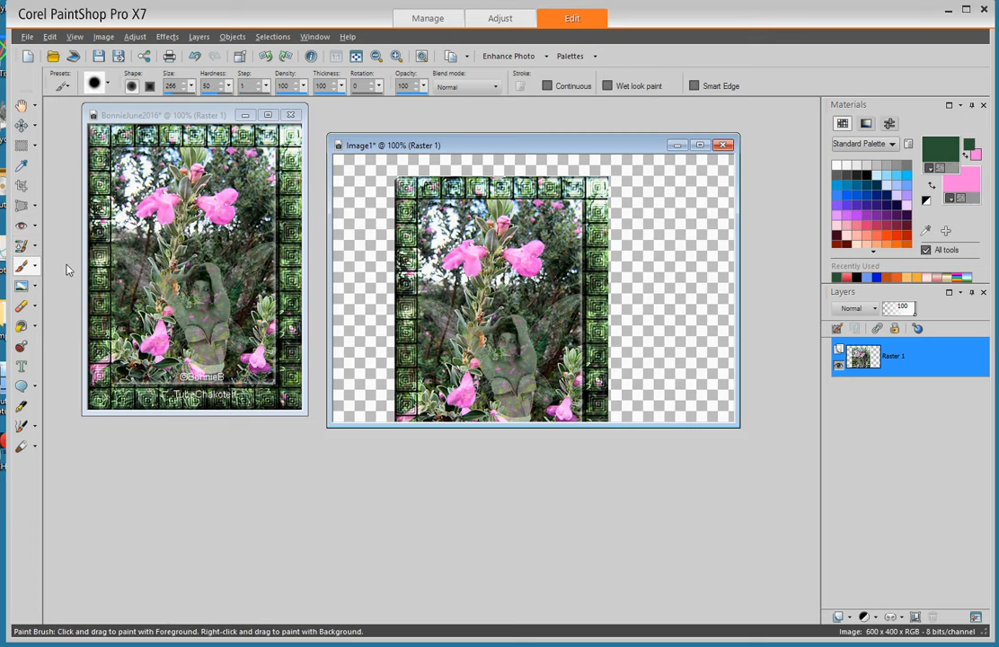
{"action": "left_click", "coordinate": [190, 87]}
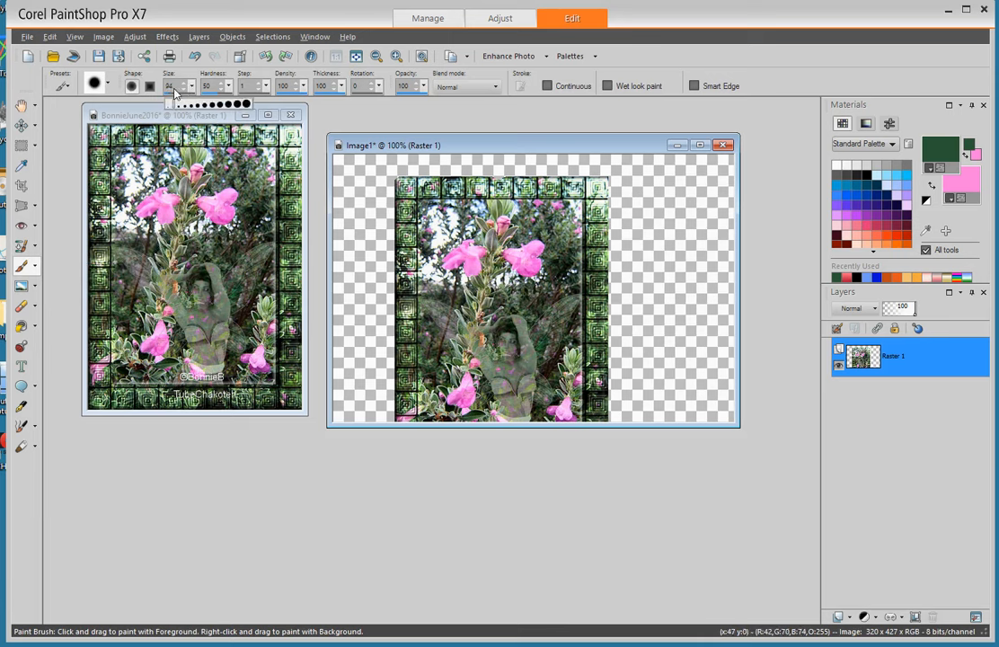
{"action": "left_click_drag", "start_coordinate": [174, 88], "coordinate": [174, 89]}
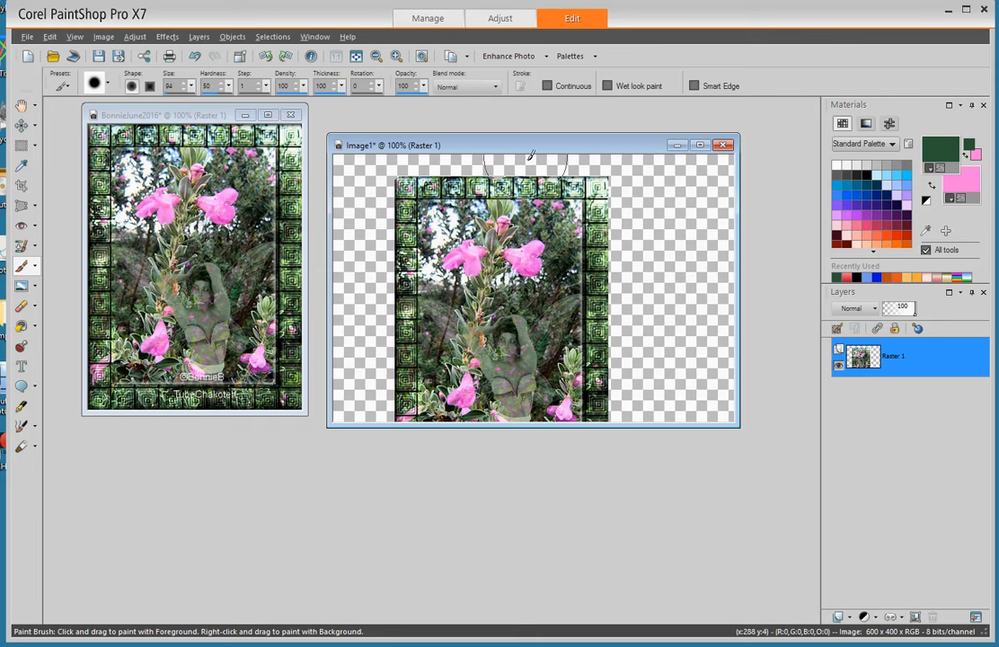
Paint a green stroke beside the cloned photo and replace it with one at a brush density of 31.
{"action": "mouse_move", "coordinate": [674, 211]}
{"action": "left_mouse_down"}
{"action": "mouse_move", "coordinate": [677, 281]}
{"action": "mouse_move", "coordinate": [652, 299]}
{"action": "left_mouse_up"}
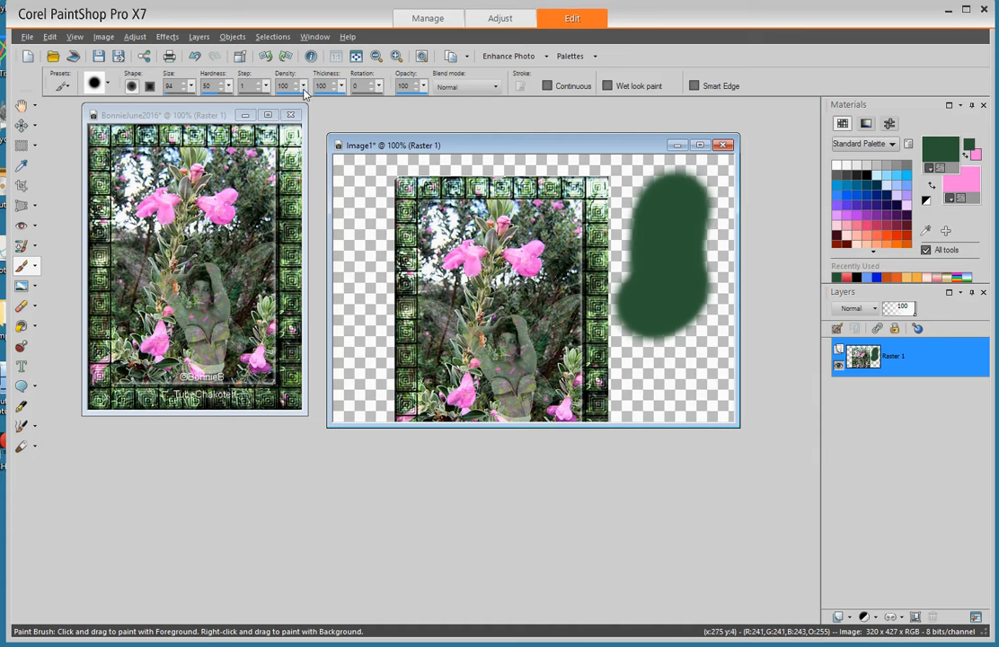
{"action": "left_click_drag", "start_coordinate": [303, 88], "coordinate": [300, 90]}
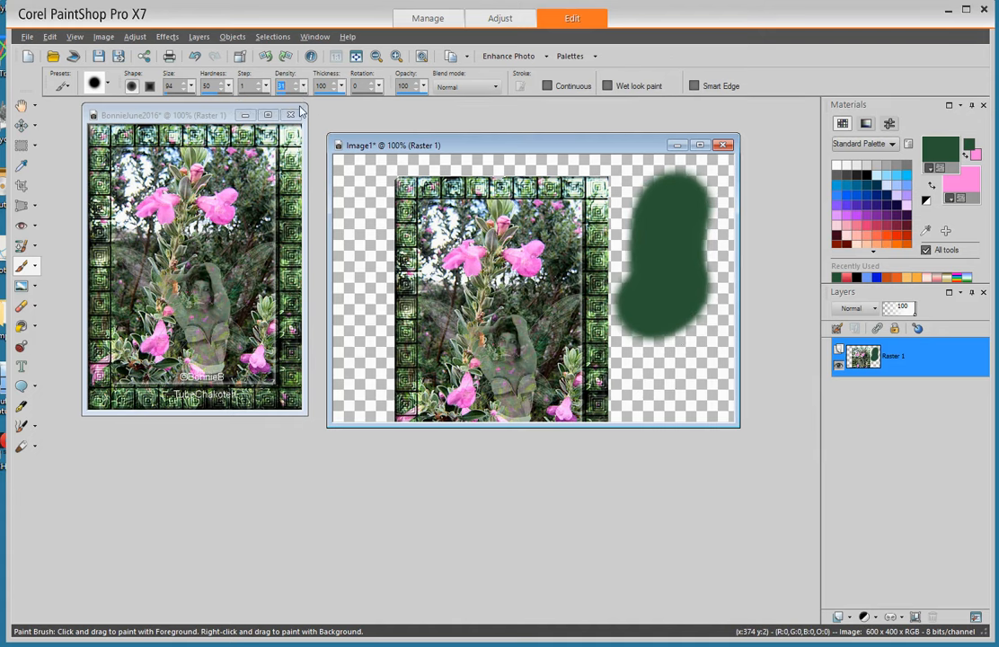
{"action": "left_click", "coordinate": [195, 56]}
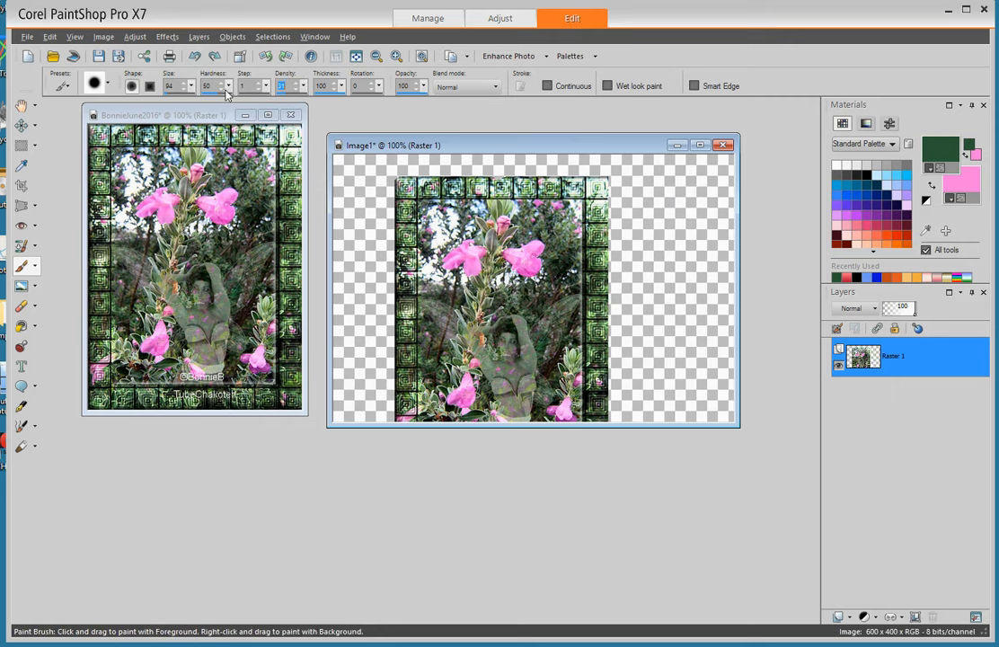
{"action": "left_click_drag", "start_coordinate": [703, 203], "coordinate": [648, 295]}
{"action": "mouse_move", "coordinate": [688, 208]}
{"action": "left_mouse_down"}
{"action": "mouse_move", "coordinate": [711, 226]}
{"action": "mouse_move", "coordinate": [683, 273]}
{"action": "mouse_move", "coordinate": [686, 316]}
{"action": "mouse_move", "coordinate": [704, 283]}
{"action": "mouse_move", "coordinate": [703, 202]}
{"action": "mouse_move", "coordinate": [673, 182]}
{"action": "left_mouse_up"}
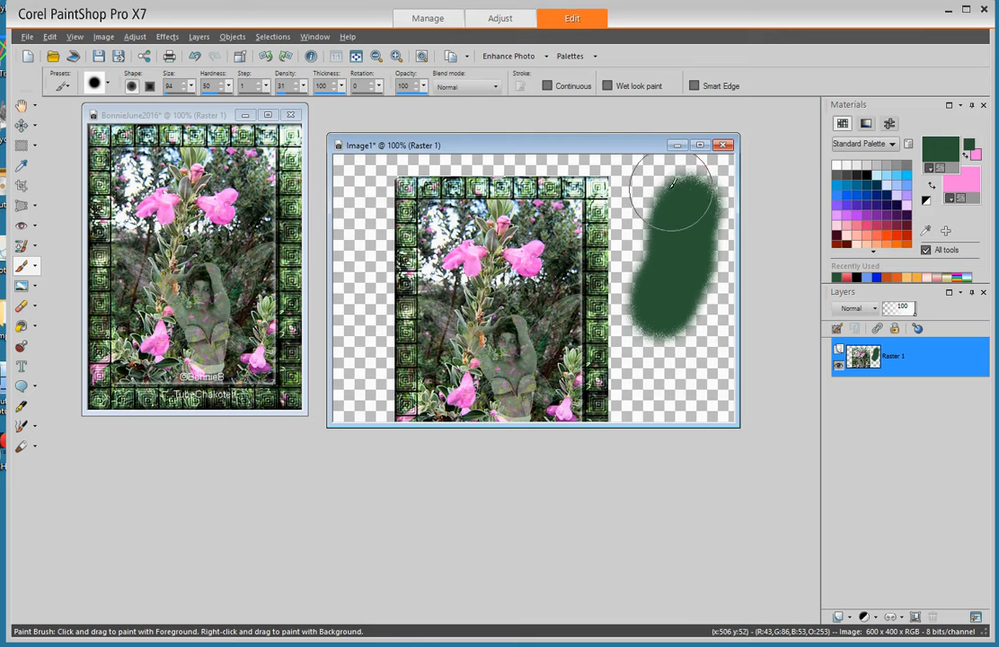
Replace the green stroke with one at a density of 18 and paint a pink background-color stroke beside it.
{"action": "left_click", "coordinate": [303, 87]}
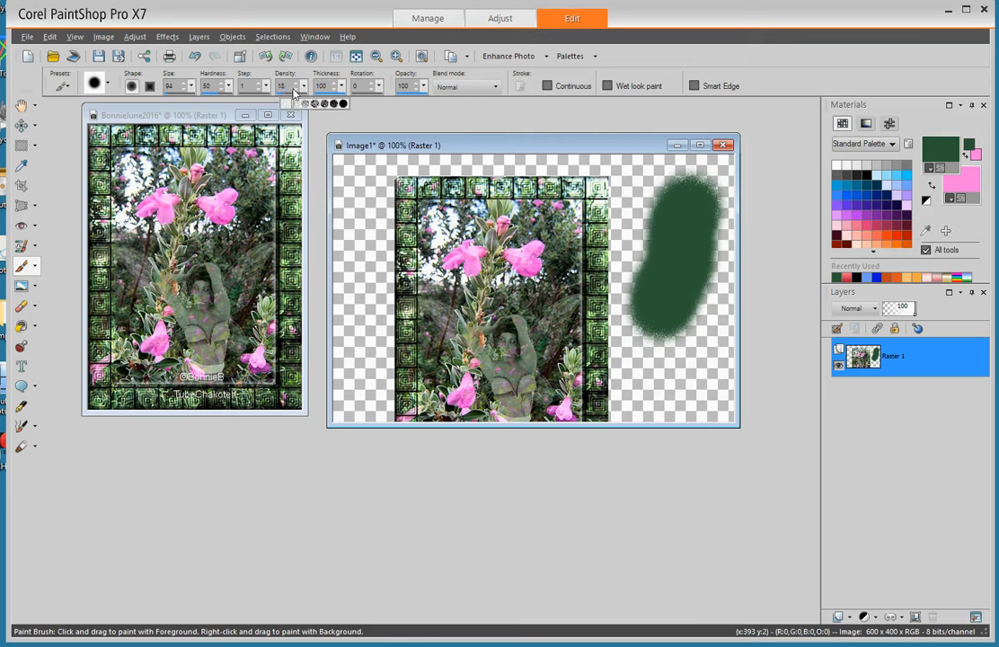
{"action": "left_click", "coordinate": [194, 56]}
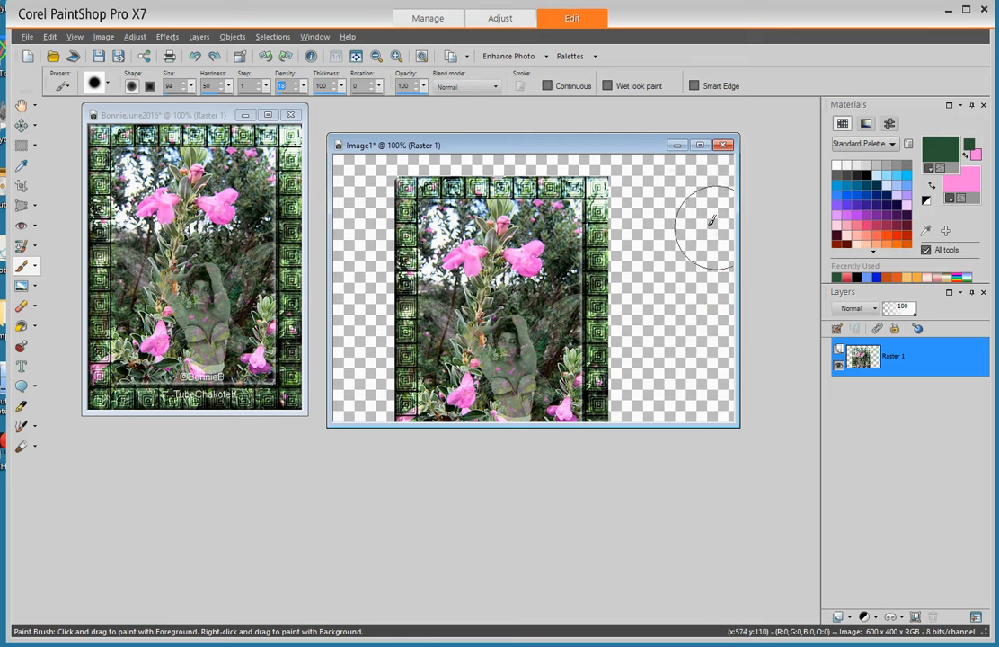
{"action": "mouse_move", "coordinate": [688, 202]}
{"action": "left_mouse_down"}
{"action": "mouse_move", "coordinate": [669, 282]}
{"action": "mouse_move", "coordinate": [682, 330]}
{"action": "left_mouse_up"}
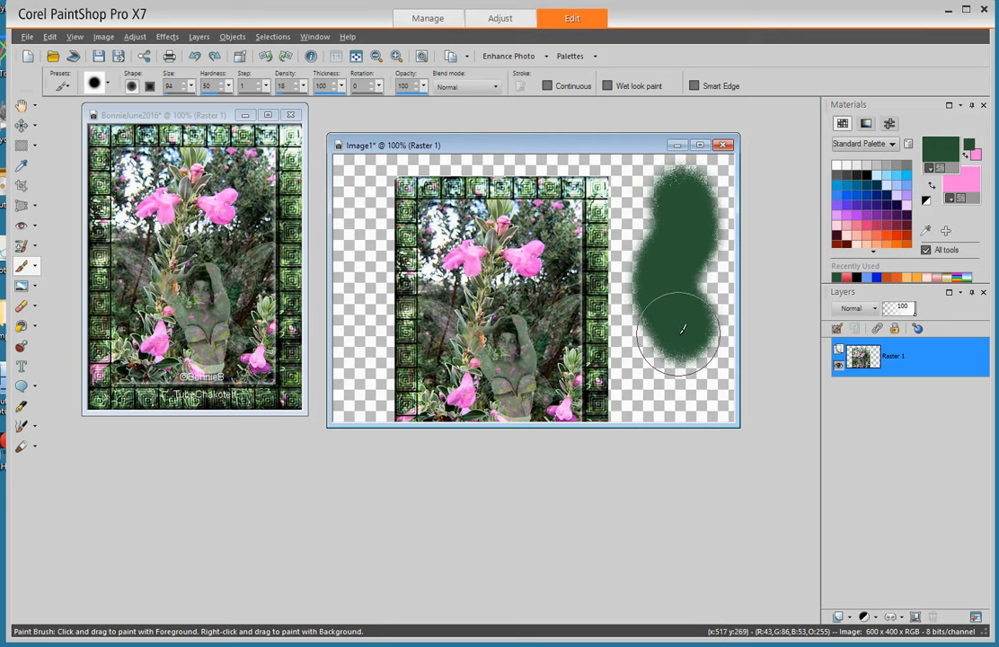
{"action": "mouse_move", "coordinate": [654, 191]}
{"action": "left_mouse_down"}
{"action": "mouse_move", "coordinate": [625, 242]}
{"action": "mouse_move", "coordinate": [640, 309]}
{"action": "mouse_move", "coordinate": [633, 355]}
{"action": "left_mouse_up"}
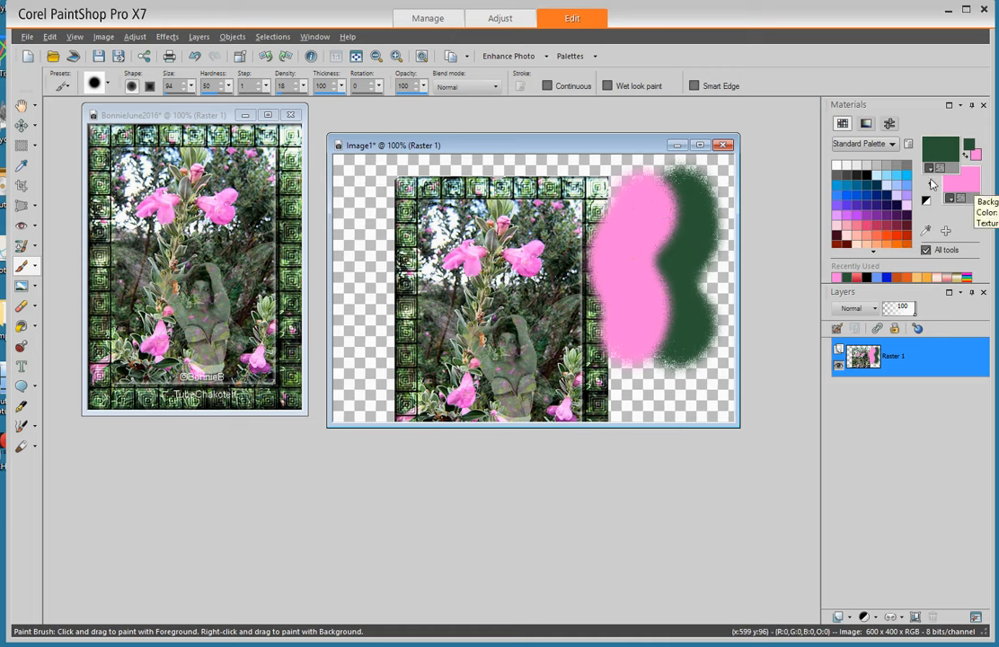
Undo the pink and green strokes and paint a new green stroke at a brush density of 8.
{"action": "left_click", "coordinate": [196, 56]}
{"action": "left_click", "coordinate": [196, 57]}
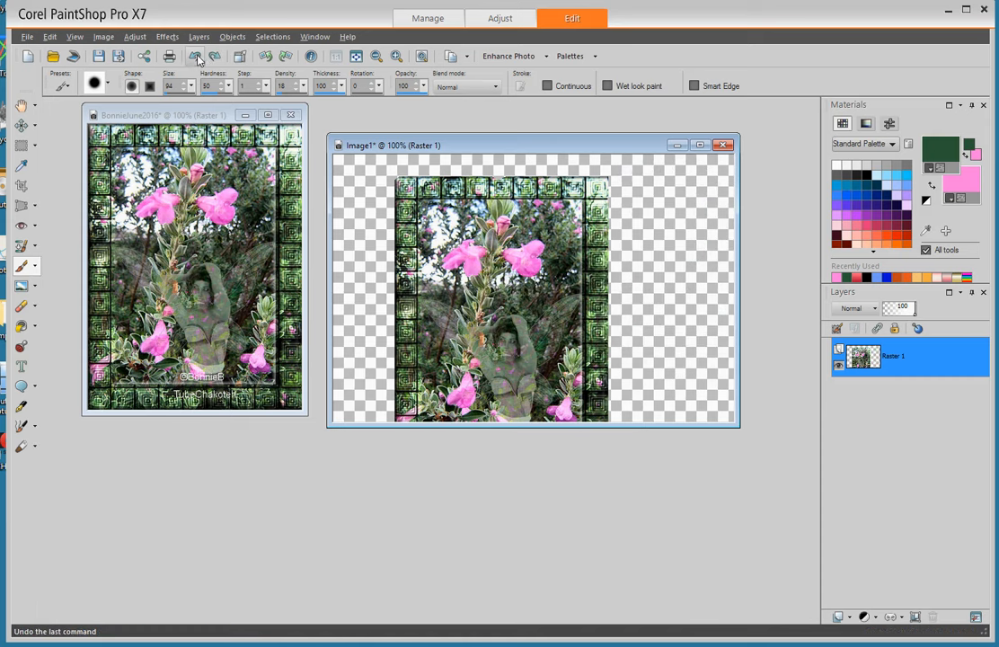
{"action": "left_click", "coordinate": [302, 87]}
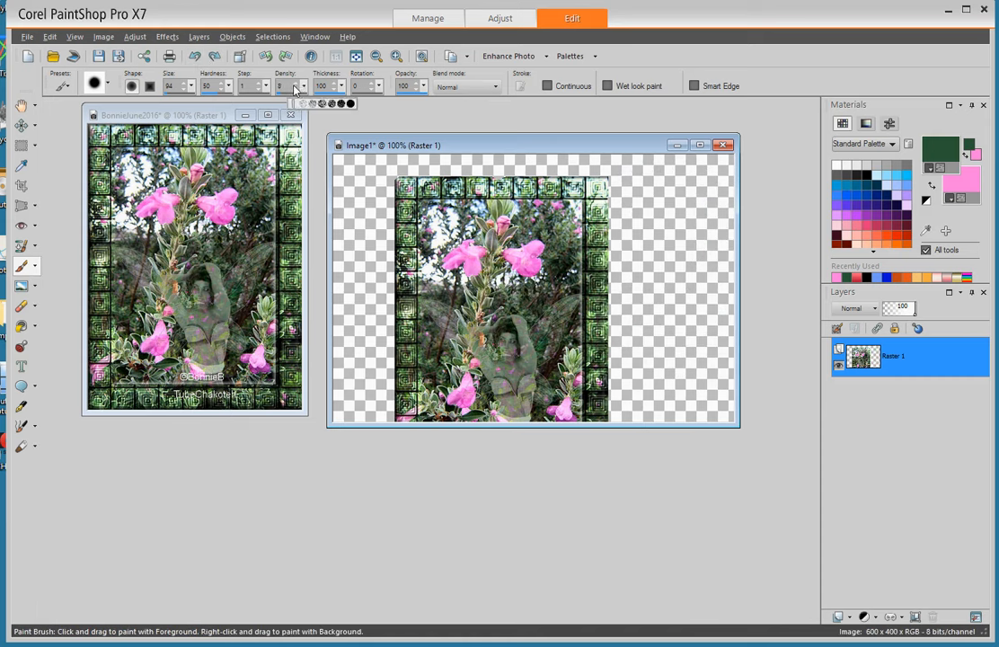
{"action": "left_click", "coordinate": [679, 230]}
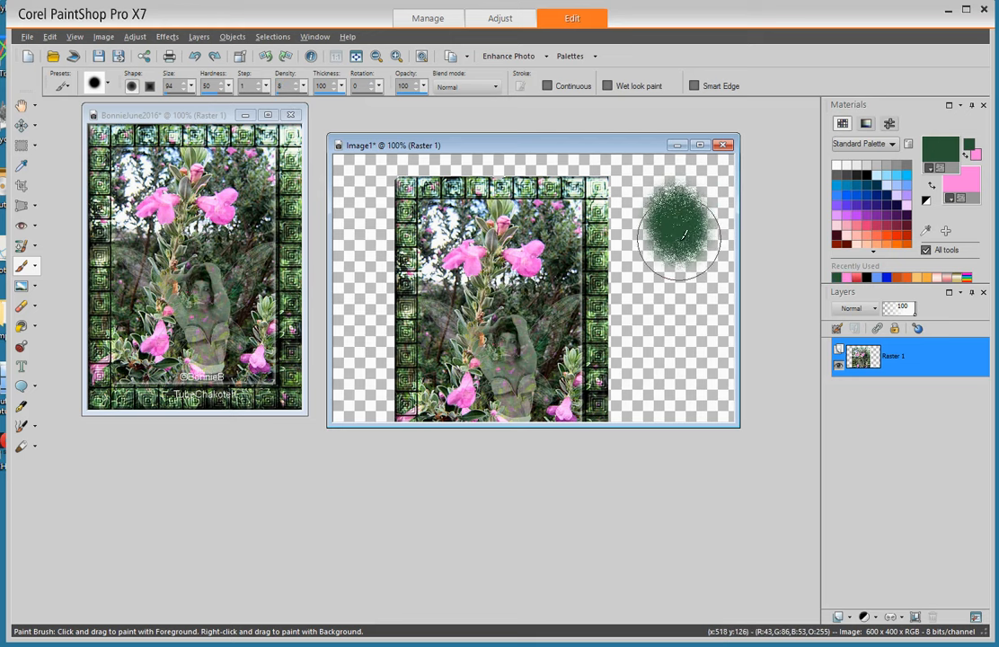
{"action": "mouse_move", "coordinate": [682, 236]}
{"action": "left_mouse_down"}
{"action": "mouse_move", "coordinate": [645, 279]}
{"action": "mouse_move", "coordinate": [648, 327]}
{"action": "mouse_move", "coordinate": [664, 355]}
{"action": "mouse_move", "coordinate": [681, 352]}
{"action": "left_mouse_up"}
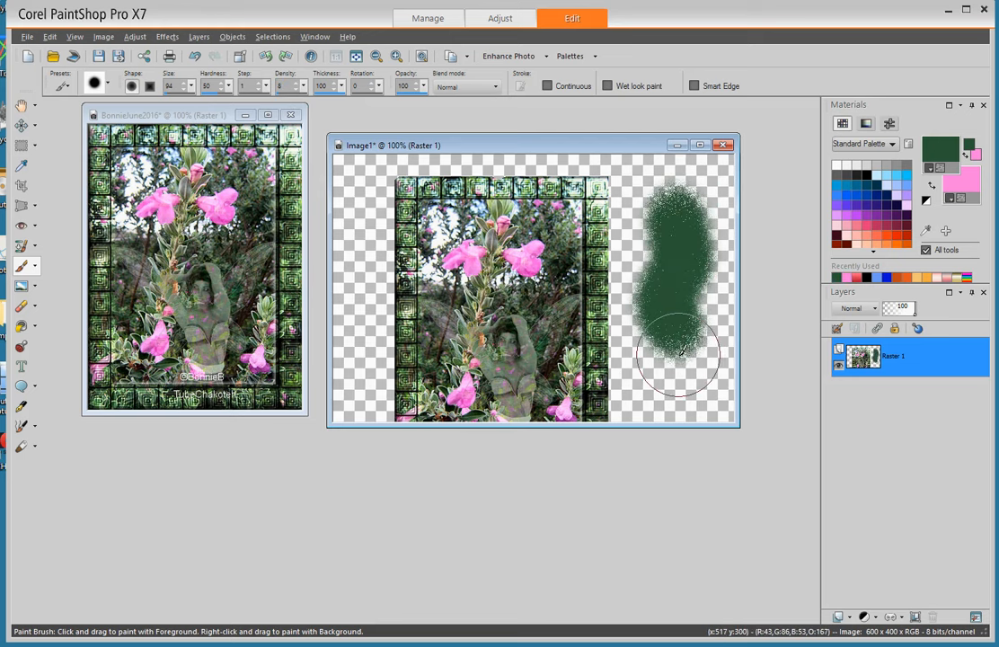
Undo the green stroke and paint overlapping green and pink strokes at a Paint Brush opacity of 31.
{"action": "left_click", "coordinate": [195, 60]}
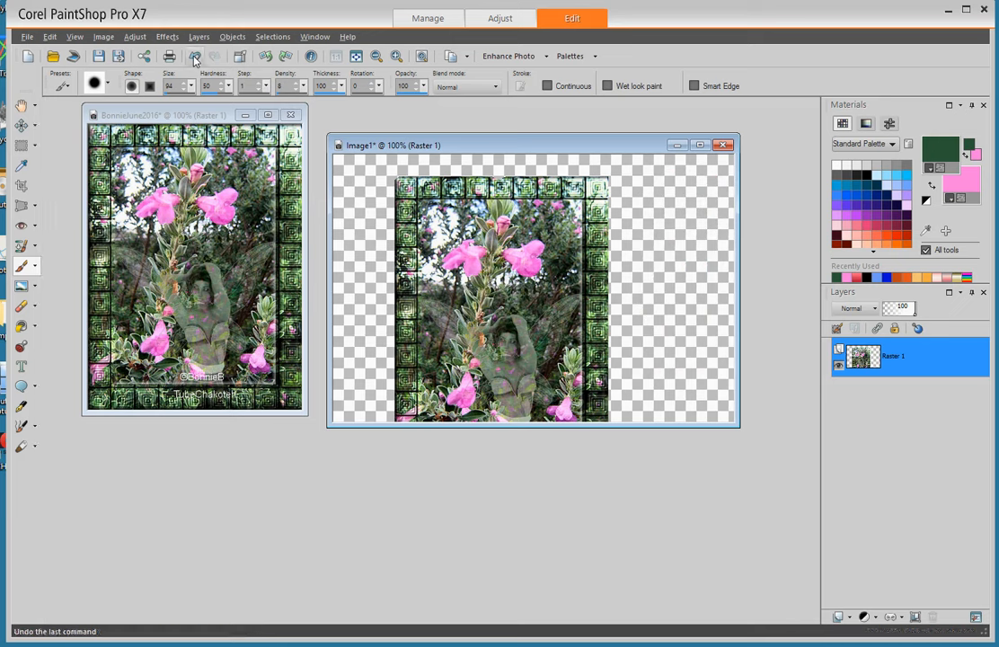
{"action": "left_click", "coordinate": [423, 86]}
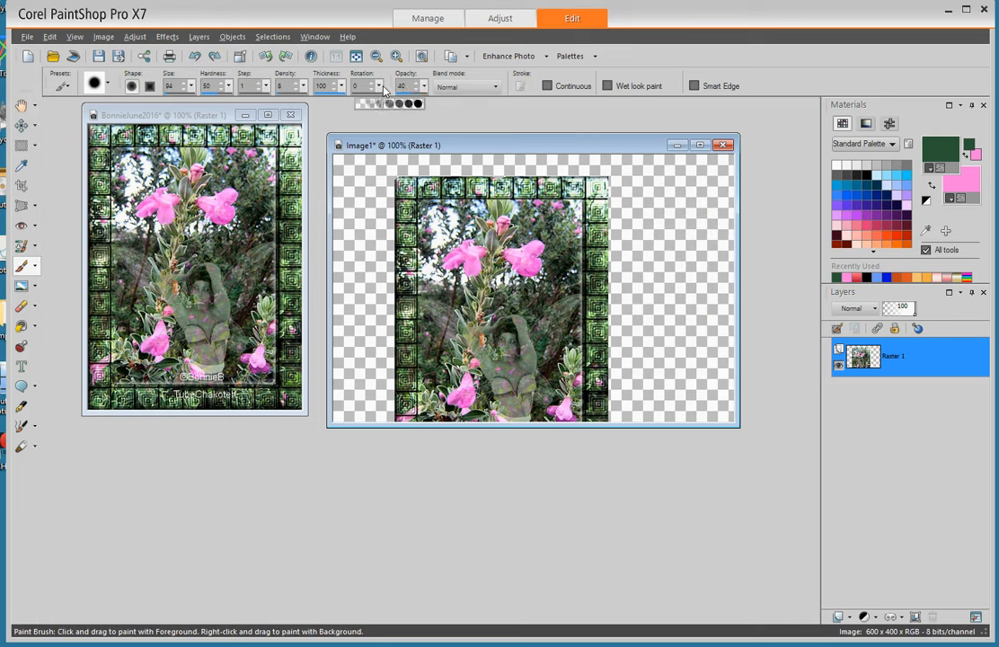
{"action": "left_click_drag", "start_coordinate": [385, 89], "coordinate": [379, 89]}
{"action": "mouse_move", "coordinate": [687, 202]}
{"action": "left_mouse_down"}
{"action": "mouse_move", "coordinate": [686, 230]}
{"action": "mouse_move", "coordinate": [657, 271]}
{"action": "mouse_move", "coordinate": [685, 312]}
{"action": "mouse_move", "coordinate": [655, 334]}
{"action": "mouse_move", "coordinate": [670, 361]}
{"action": "mouse_move", "coordinate": [661, 368]}
{"action": "mouse_move", "coordinate": [674, 295]}
{"action": "left_mouse_up"}
{"action": "mouse_move", "coordinate": [656, 180]}
{"action": "left_mouse_down"}
{"action": "mouse_move", "coordinate": [628, 324]}
{"action": "mouse_move", "coordinate": [633, 278]}
{"action": "mouse_move", "coordinate": [618, 191]}
{"action": "left_mouse_up"}
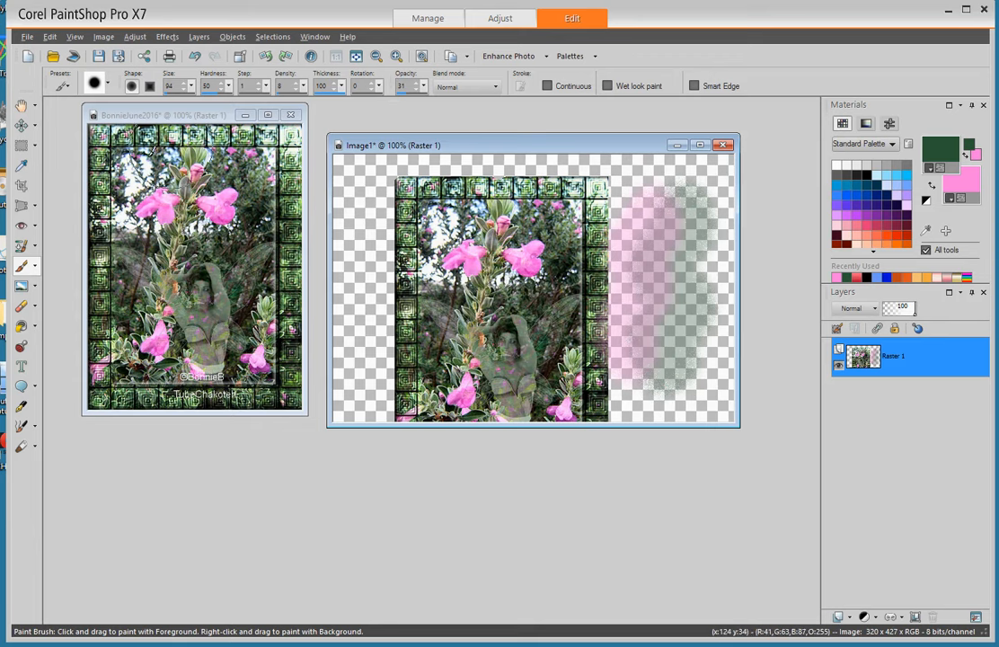
Switch to the Airbrush and undo the last two changes to the original flower photo.
{"action": "left_click", "coordinate": [36, 267]}
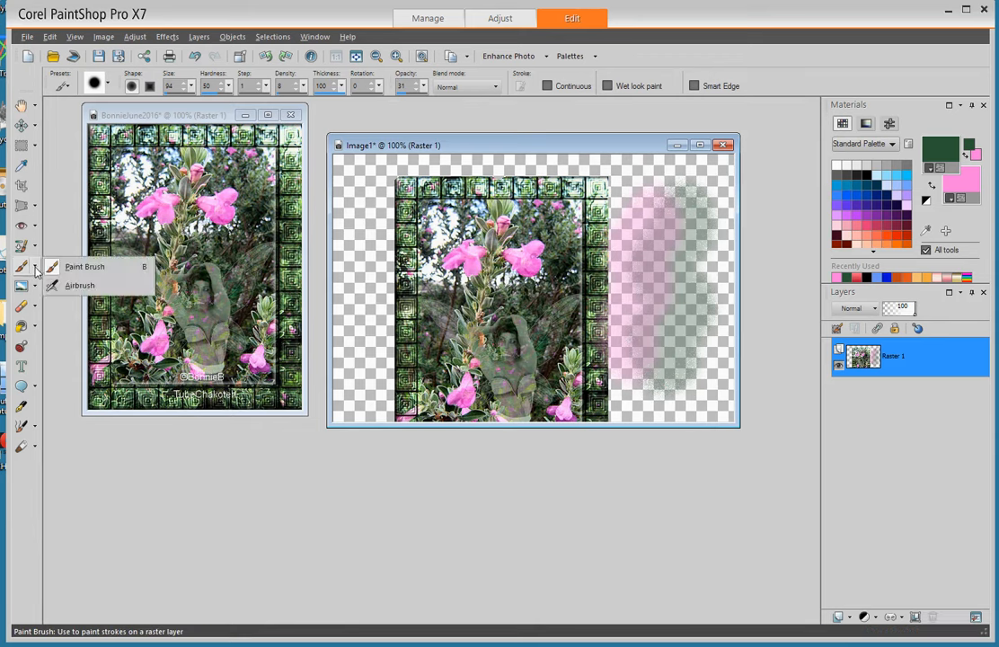
{"action": "left_click", "coordinate": [64, 285]}
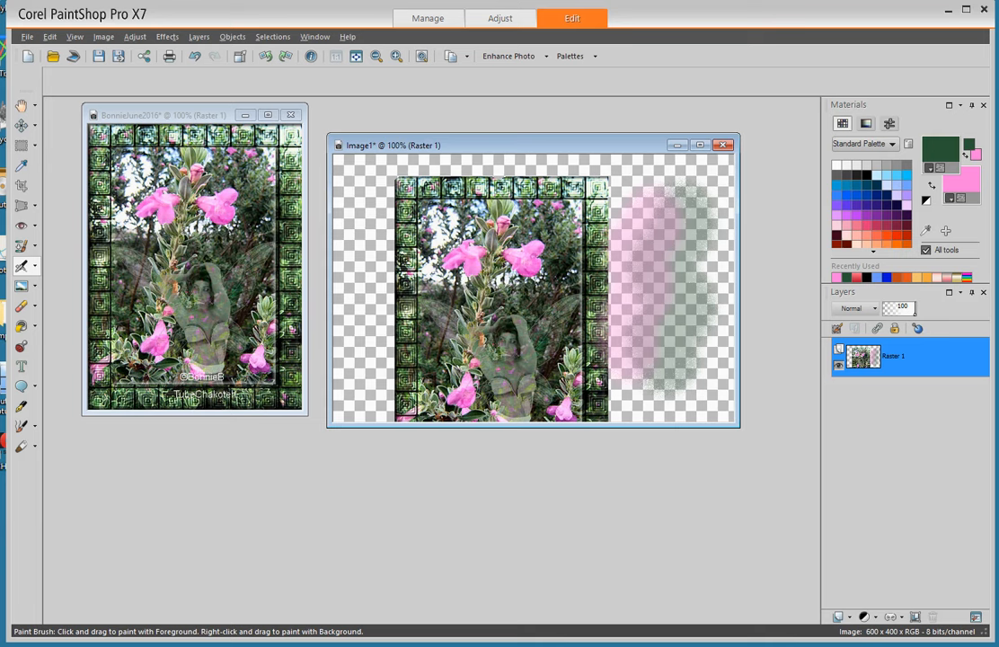
{"action": "left_click", "coordinate": [224, 381]}
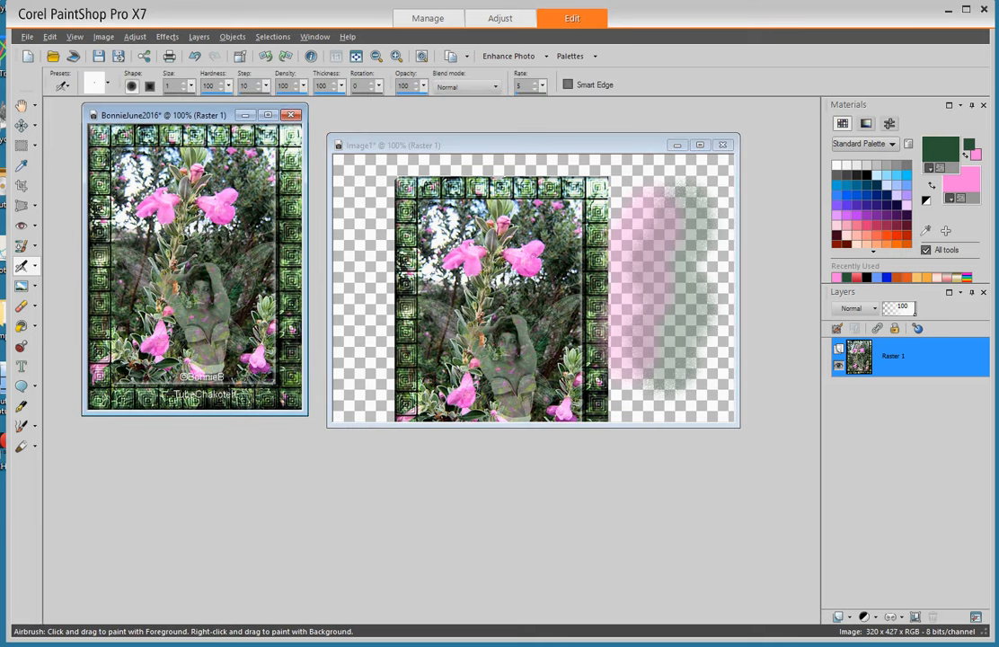
{"action": "left_click", "coordinate": [194, 57]}
{"action": "left_click", "coordinate": [194, 57]}
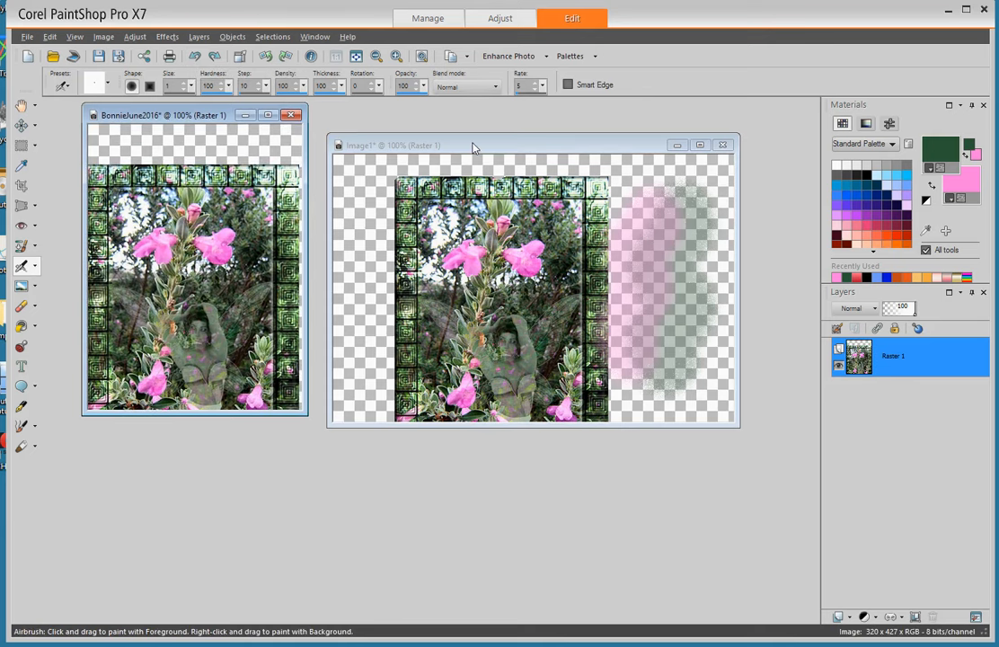
Undo the translucent pink and green strokes on the image with the cloned photo.
{"action": "left_click", "coordinate": [409, 142]}
{"action": "left_click", "coordinate": [194, 56]}
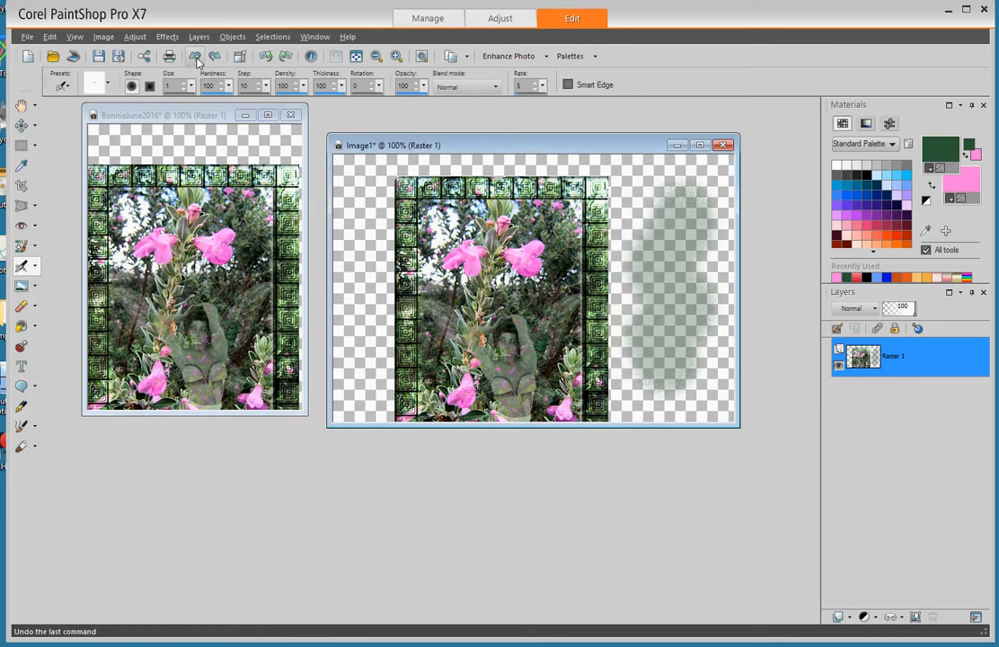
{"action": "left_click", "coordinate": [194, 57]}
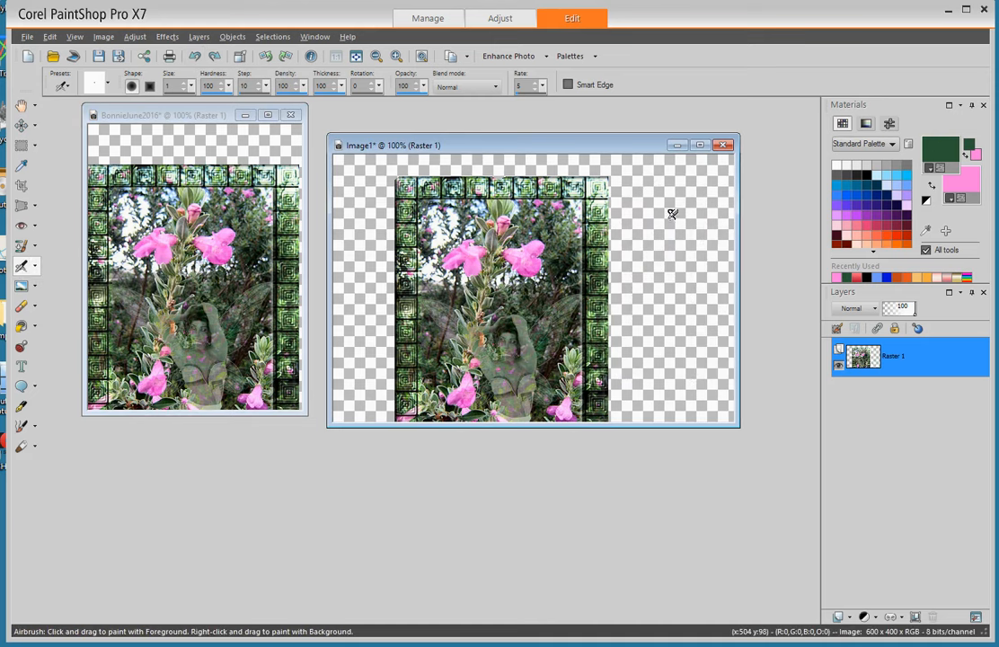
Paint a solid green stroke and a pink stroke beside the cloned photo with the Airbrush at size 40.
{"action": "left_click", "coordinate": [192, 86]}
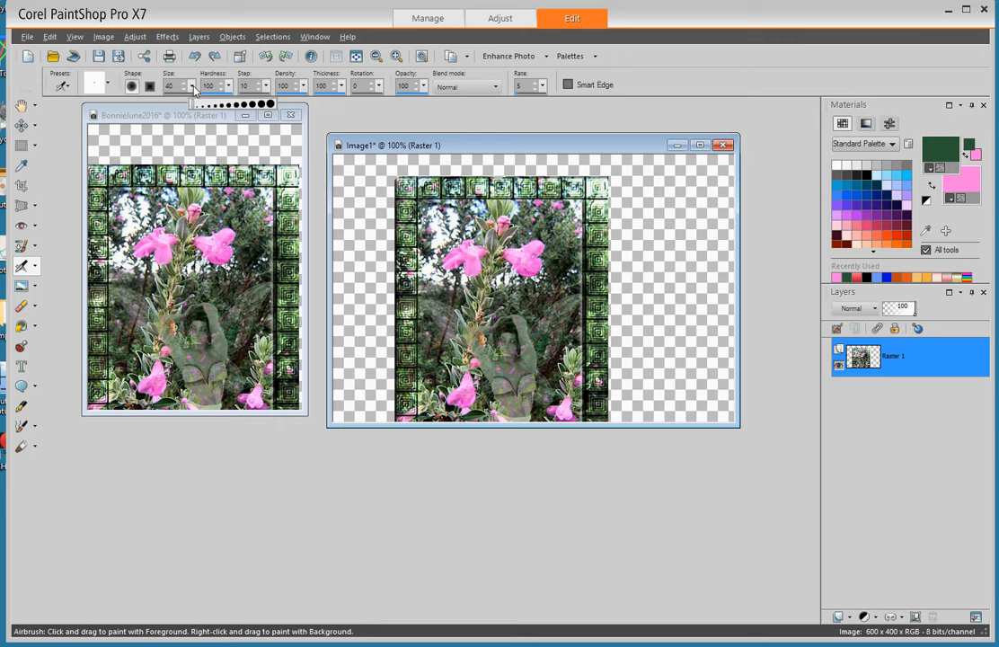
{"action": "left_click_drag", "start_coordinate": [193, 85], "coordinate": [194, 87]}
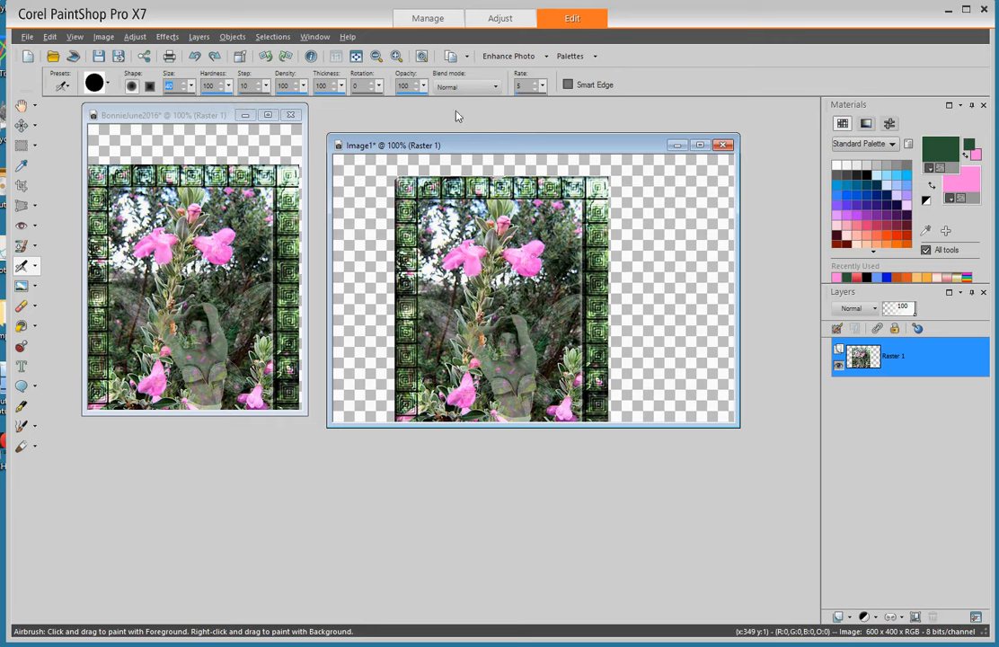
{"action": "mouse_move", "coordinate": [423, 87]}
{"action": "left_mouse_down"}
{"action": "mouse_move", "coordinate": [364, 79]}
{"action": "mouse_move", "coordinate": [424, 88]}
{"action": "left_mouse_up"}
{"action": "left_click", "coordinate": [302, 86]}
{"action": "left_click_drag", "start_coordinate": [643, 172], "coordinate": [643, 226]}
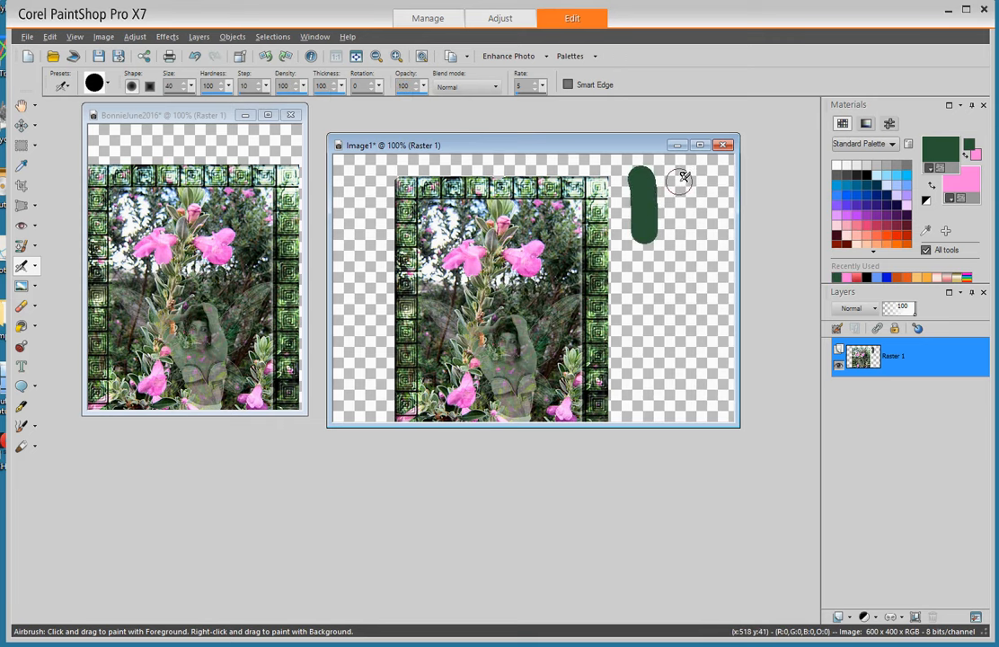
{"action": "right_click", "coordinate": [679, 185]}
{"action": "left_click_drag", "start_coordinate": [684, 189], "coordinate": [686, 235]}
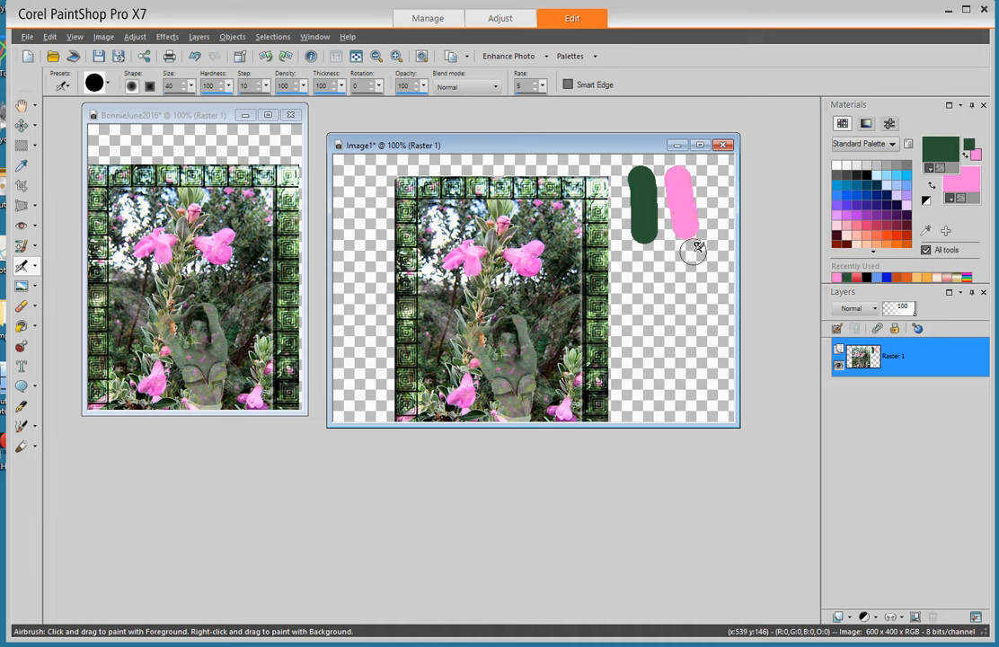
Set the Airbrush opacity to 43 and density to 16, and spray green and pink strokes below the solid ones.
{"action": "left_click_drag", "start_coordinate": [424, 86], "coordinate": [386, 97]}
{"action": "left_click_drag", "start_coordinate": [302, 86], "coordinate": [246, 107]}
{"action": "left_click_drag", "start_coordinate": [638, 269], "coordinate": [639, 344]}
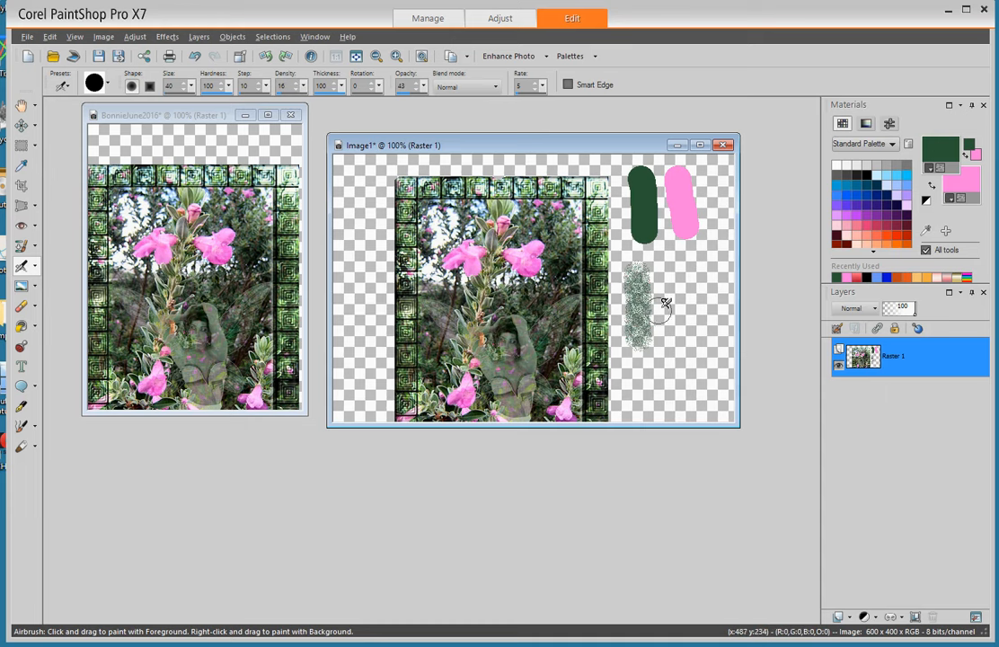
{"action": "left_click_drag", "start_coordinate": [689, 262], "coordinate": [691, 346]}
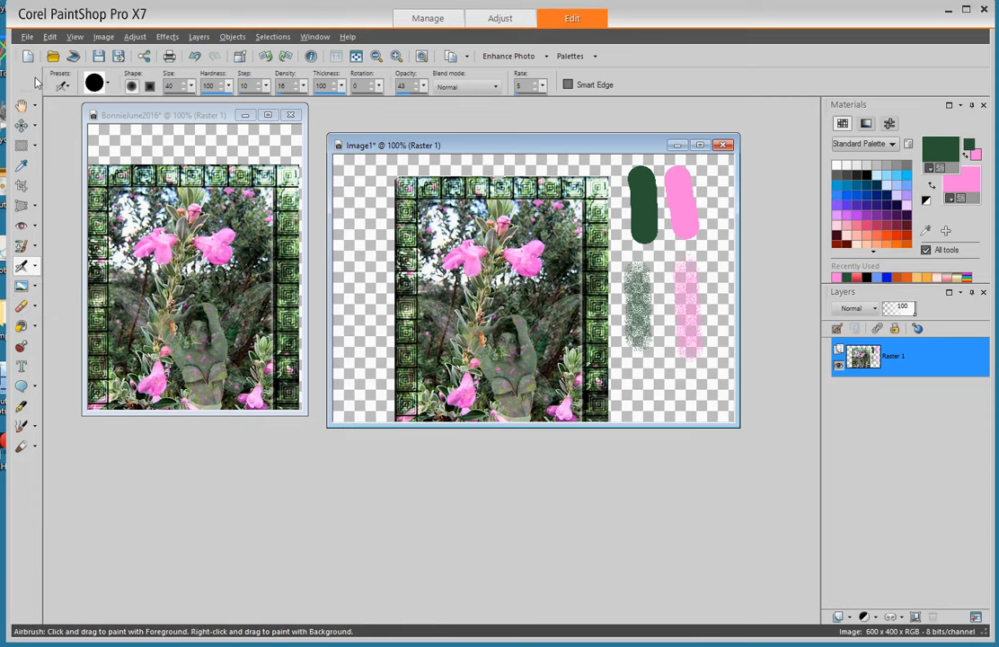
Smear the speckled green and pink strokes with the Smudge brush at size 55.
{"action": "left_click", "coordinate": [35, 287]}
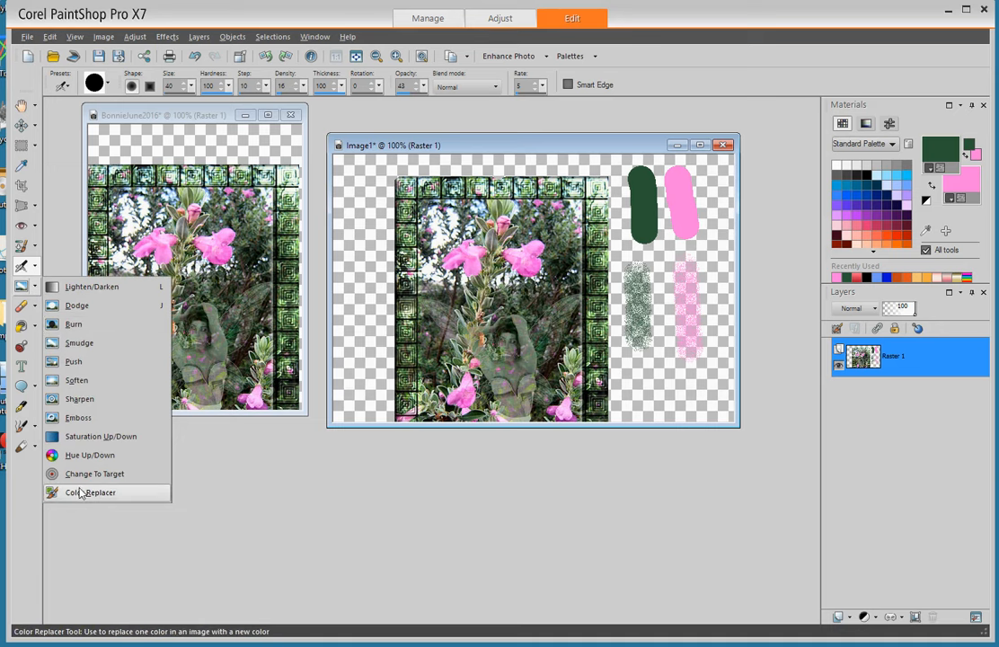
{"action": "left_click", "coordinate": [78, 346]}
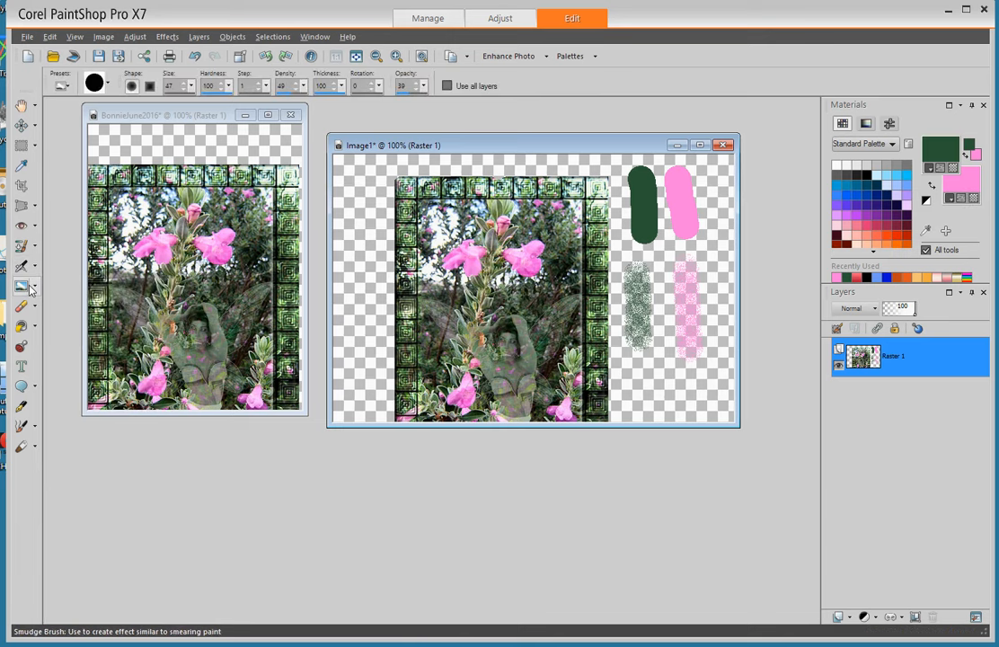
{"action": "left_click", "coordinate": [190, 87]}
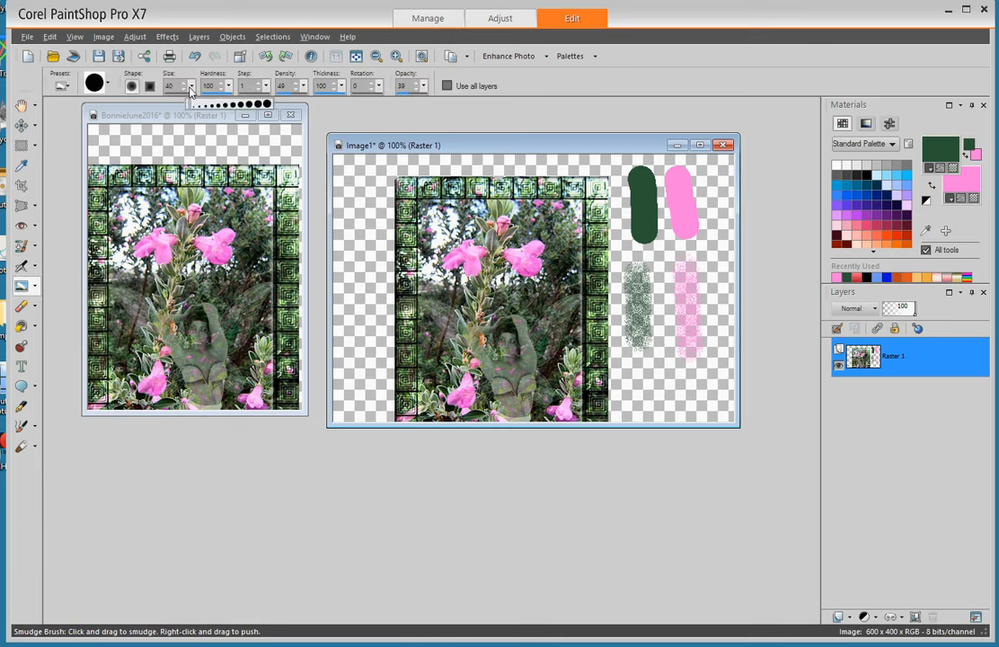
{"action": "left_click_drag", "start_coordinate": [191, 90], "coordinate": [193, 90]}
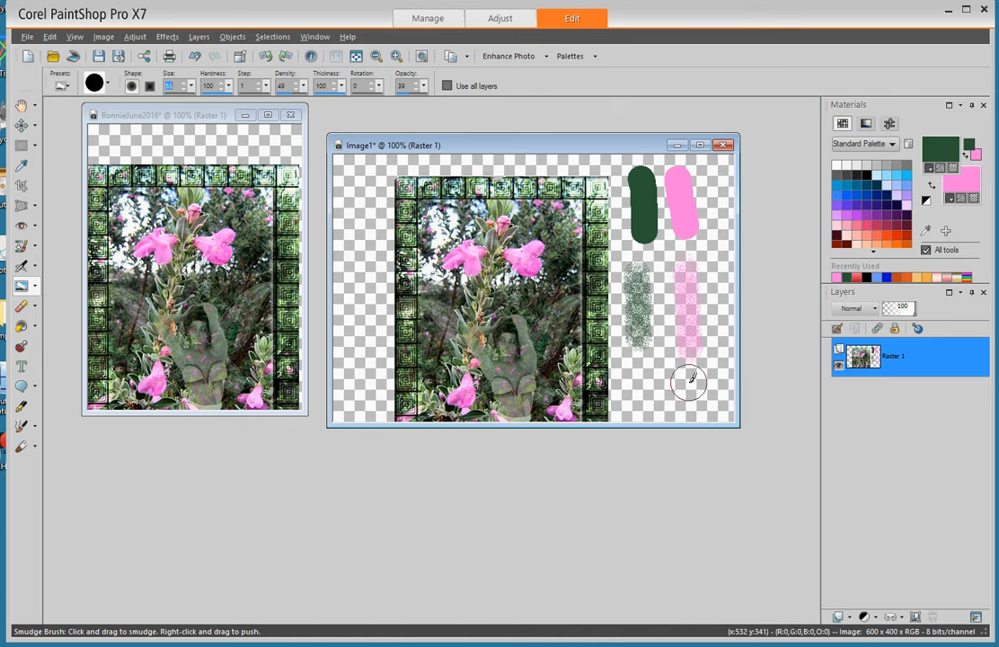
{"action": "mouse_move", "coordinate": [691, 386]}
{"action": "left_mouse_down"}
{"action": "mouse_move", "coordinate": [687, 287]}
{"action": "mouse_move", "coordinate": [696, 300]}
{"action": "mouse_move", "coordinate": [660, 310]}
{"action": "mouse_move", "coordinate": [637, 296]}
{"action": "mouse_move", "coordinate": [634, 375]}
{"action": "mouse_move", "coordinate": [635, 296]}
{"action": "mouse_move", "coordinate": [644, 382]}
{"action": "mouse_move", "coordinate": [640, 287]}
{"action": "mouse_move", "coordinate": [642, 334]}
{"action": "mouse_move", "coordinate": [638, 305]}
{"action": "left_mouse_up"}
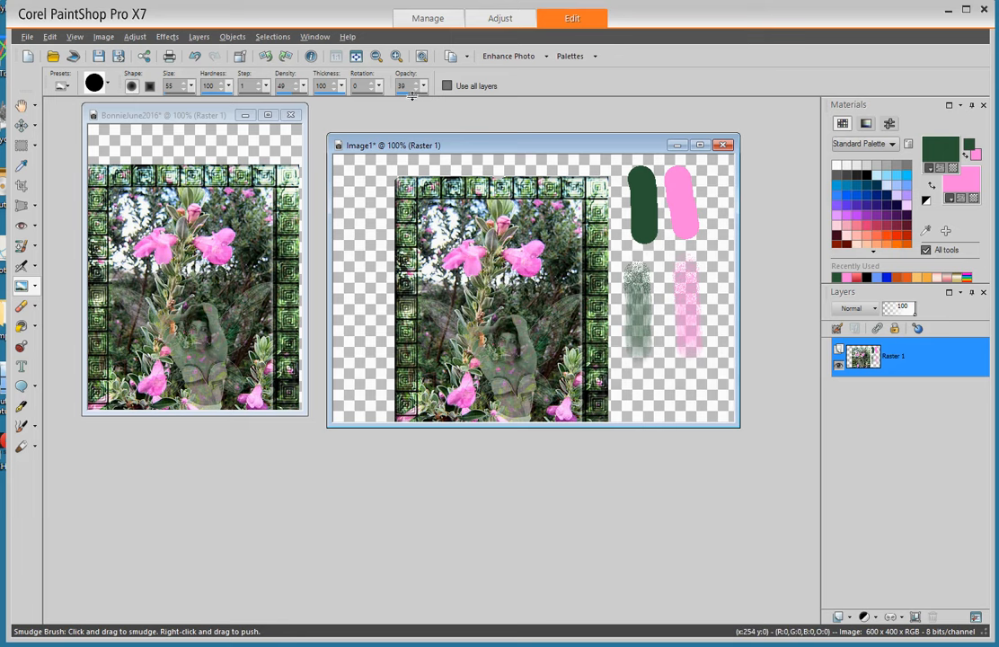
Raise the Smudge brush density and opacity to 100 and smear the lower pink stroke downwards.
{"action": "left_click", "coordinate": [303, 86]}
{"action": "left_click_drag", "start_coordinate": [303, 87], "coordinate": [337, 93]}
{"action": "left_click_drag", "start_coordinate": [425, 87], "coordinate": [473, 84]}
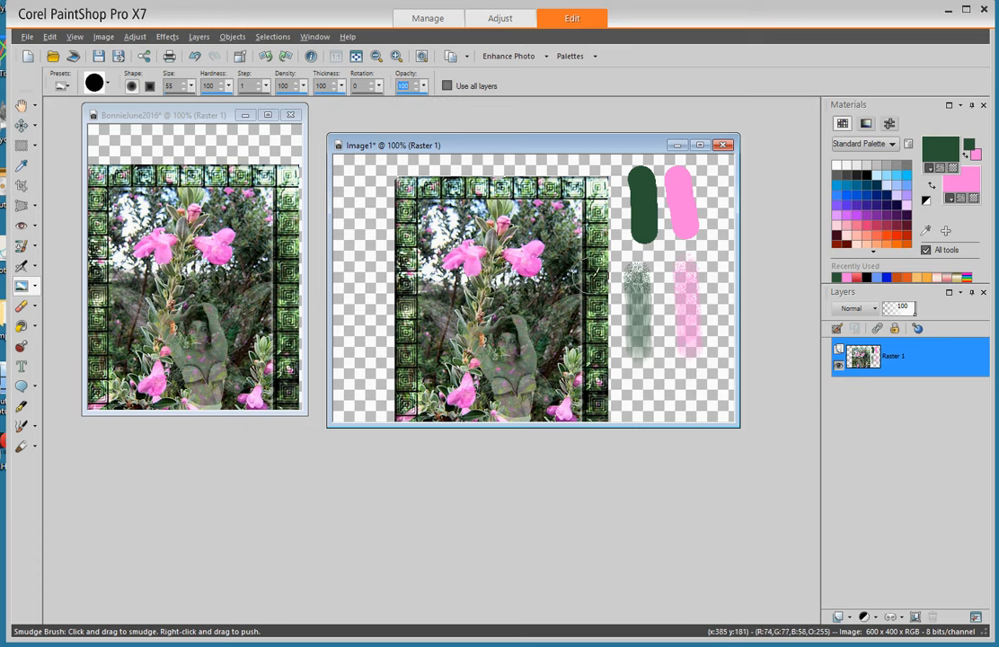
{"action": "mouse_move", "coordinate": [690, 270]}
{"action": "left_mouse_down"}
{"action": "mouse_move", "coordinate": [689, 384]}
{"action": "mouse_move", "coordinate": [686, 275]}
{"action": "mouse_move", "coordinate": [710, 292]}
{"action": "mouse_move", "coordinate": [686, 297]}
{"action": "mouse_move", "coordinate": [695, 322]}
{"action": "mouse_move", "coordinate": [712, 321]}
{"action": "mouse_move", "coordinate": [689, 367]}
{"action": "left_mouse_up"}
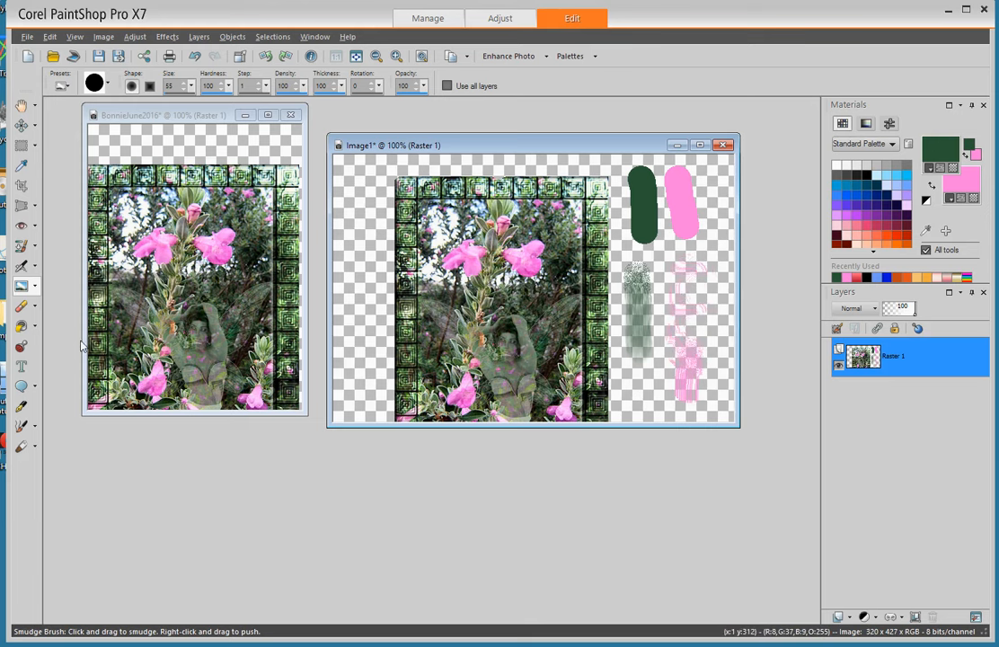
Erase a band across the solid pink stroke with the Eraser at density 18, and lightly erase its upper end at opacity 17.
{"action": "left_click", "coordinate": [25, 309]}
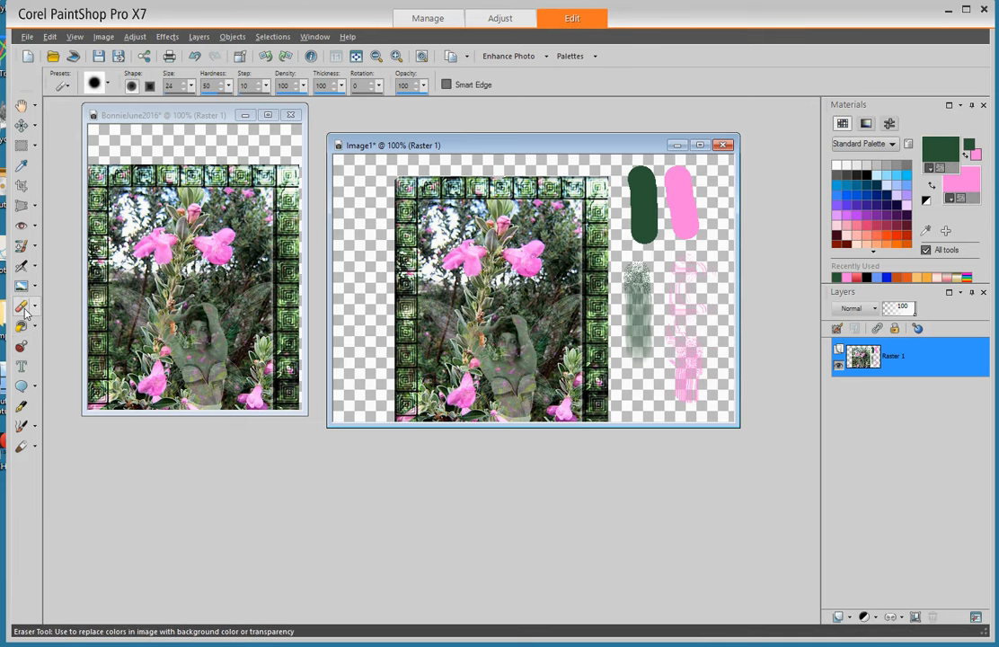
{"action": "left_click", "coordinate": [34, 310]}
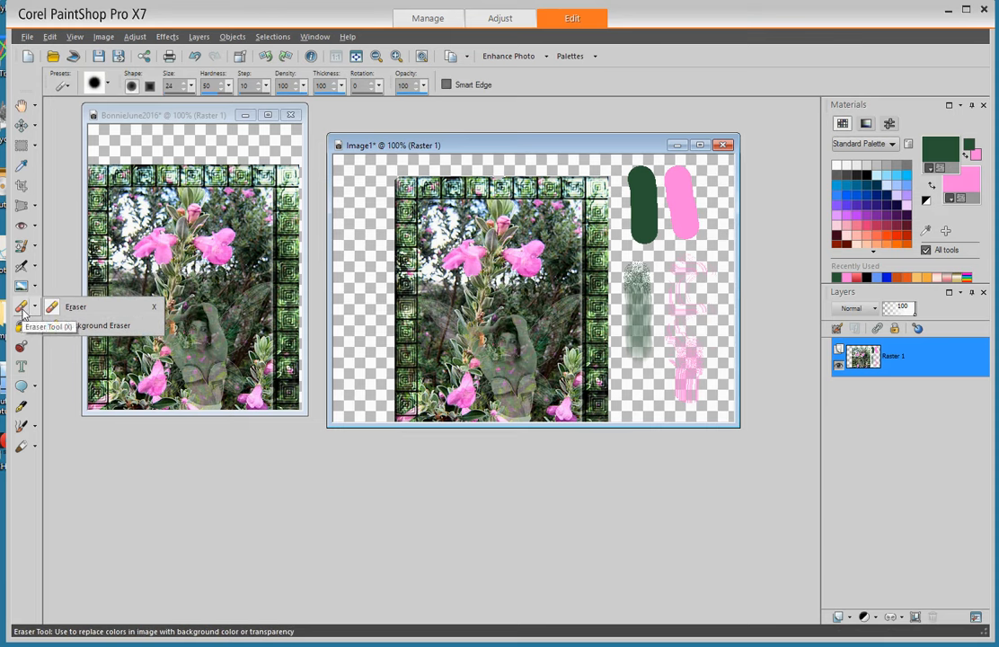
{"action": "left_click", "coordinate": [23, 310]}
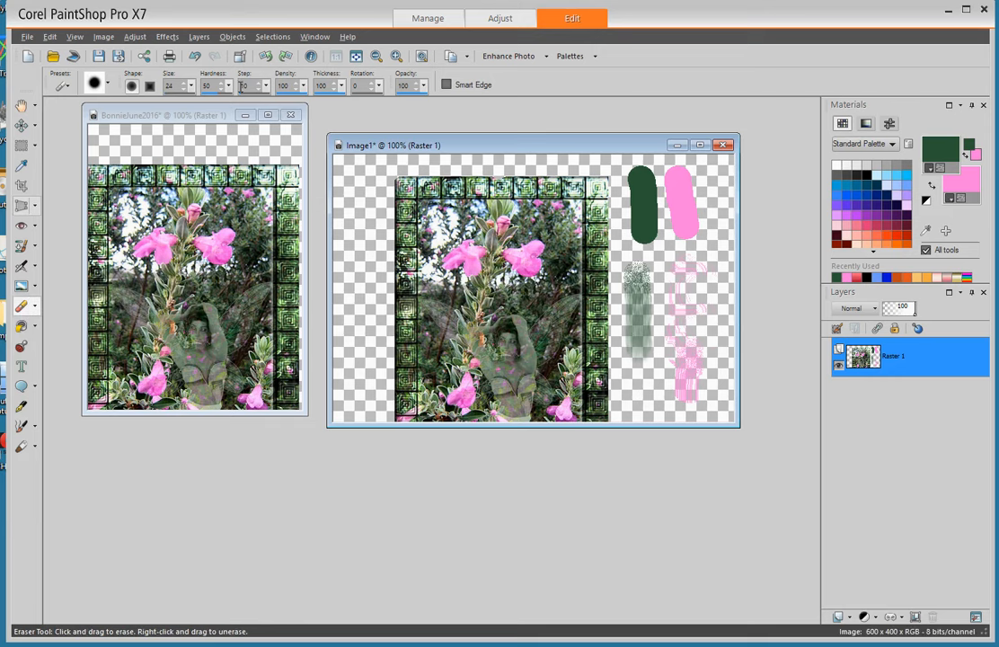
{"action": "left_click", "coordinate": [294, 85]}
{"action": "left_click_drag", "start_coordinate": [305, 87], "coordinate": [245, 86]}
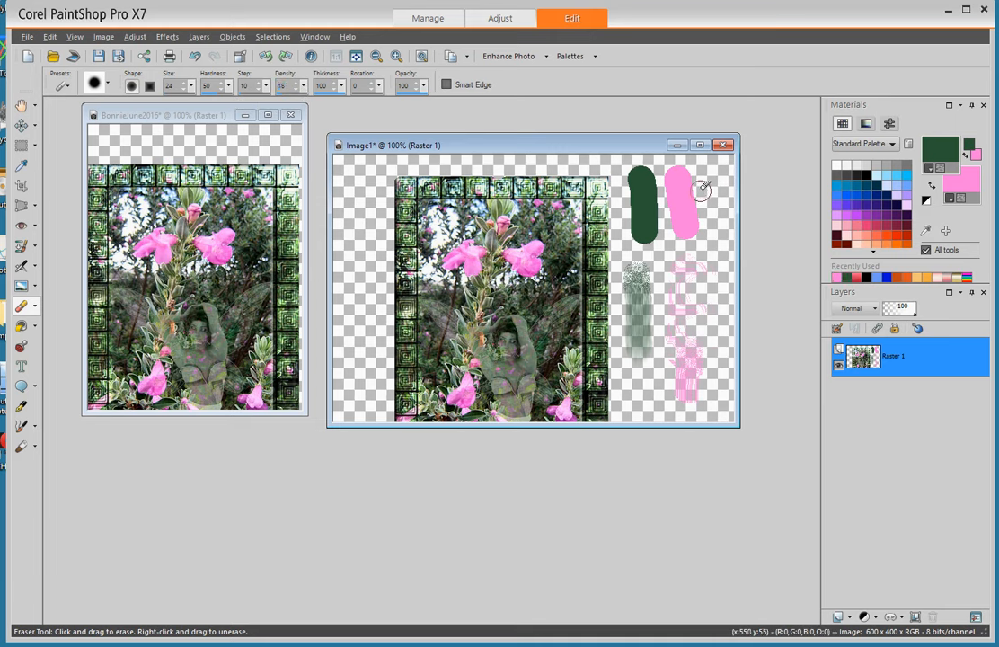
{"action": "left_click_drag", "start_coordinate": [680, 195], "coordinate": [669, 203]}
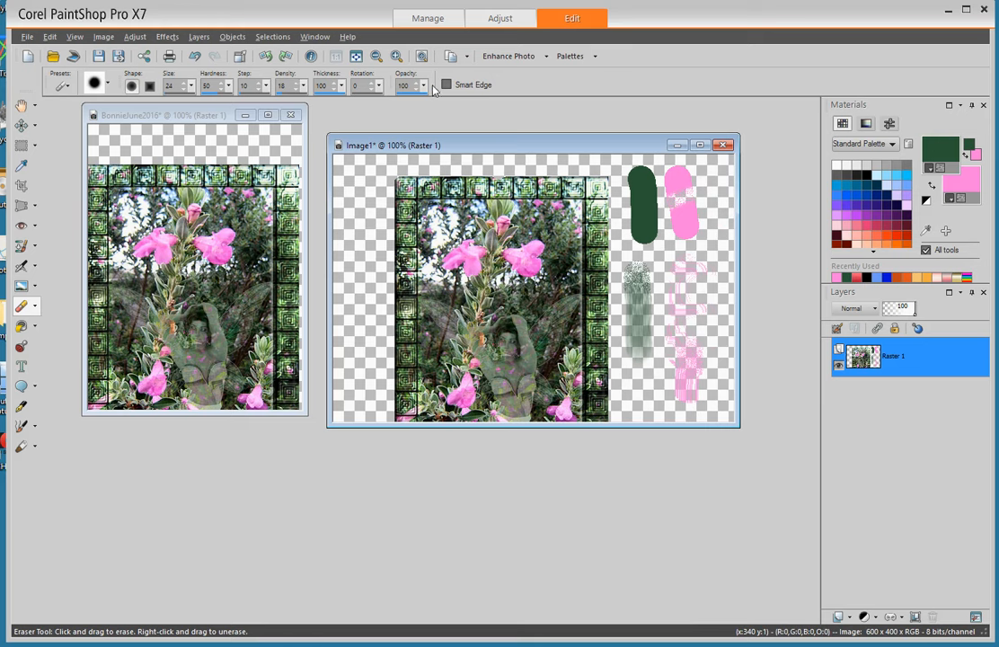
{"action": "left_click_drag", "start_coordinate": [424, 85], "coordinate": [379, 108]}
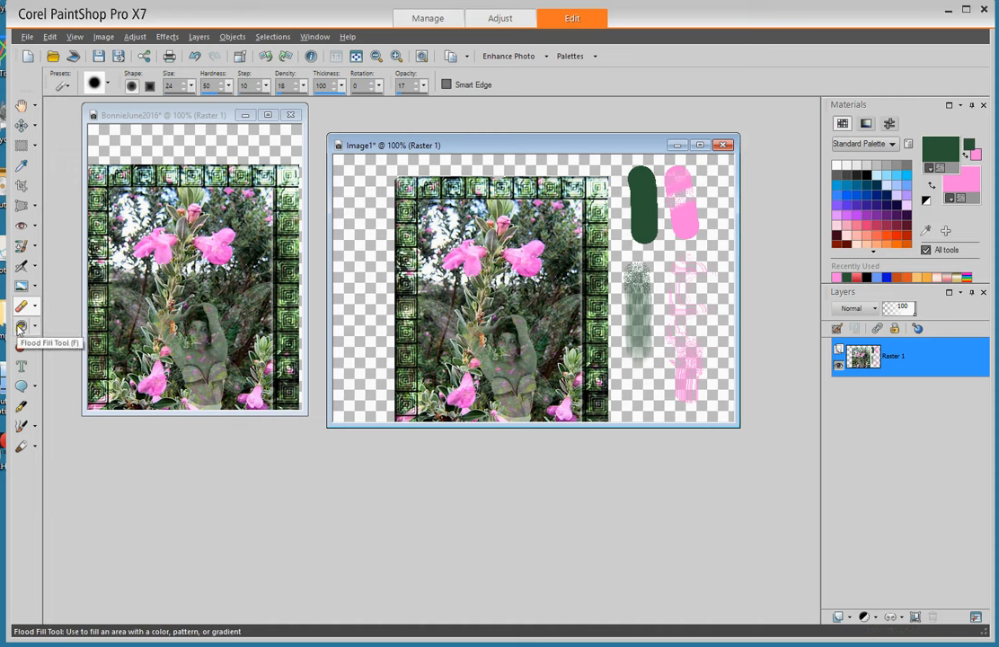
Switch to the Flood Fill tool and add a new raster layer with the default settings.
{"action": "left_click", "coordinate": [20, 328]}
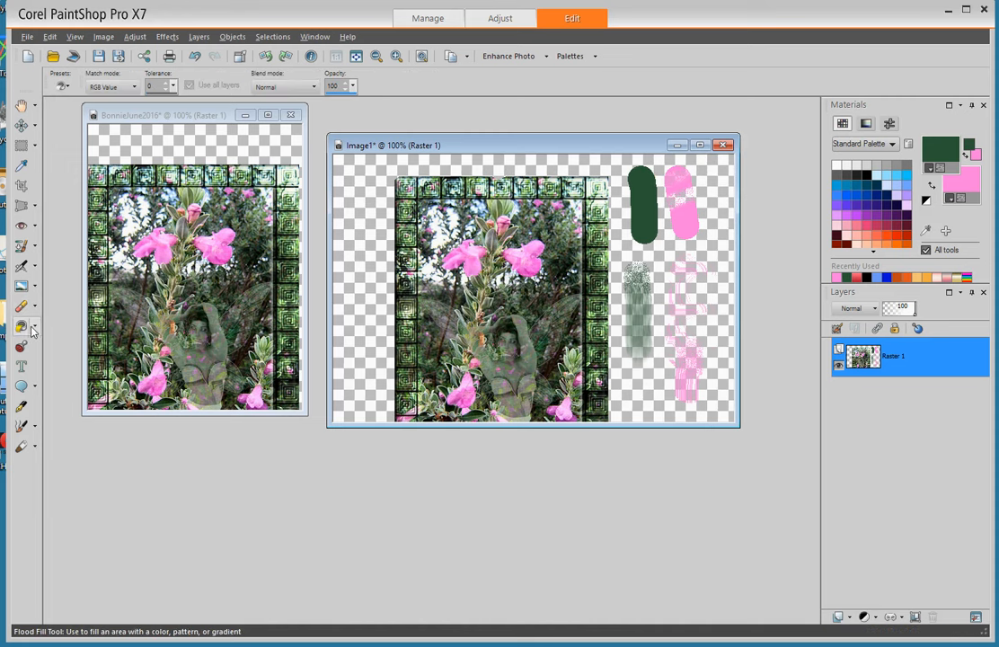
{"action": "left_click", "coordinate": [34, 329]}
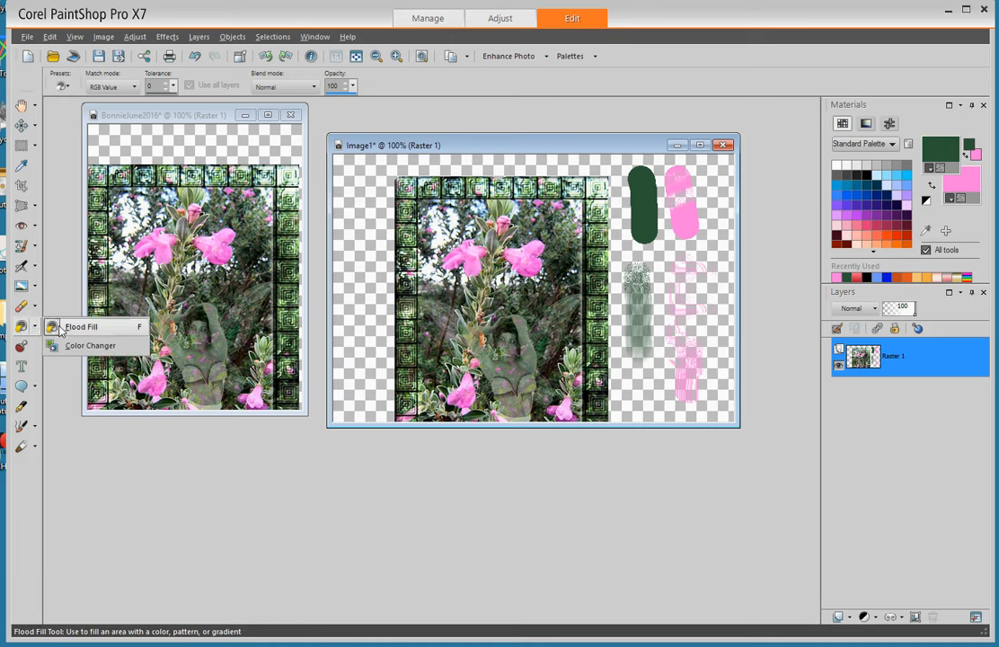
{"action": "left_click", "coordinate": [60, 328]}
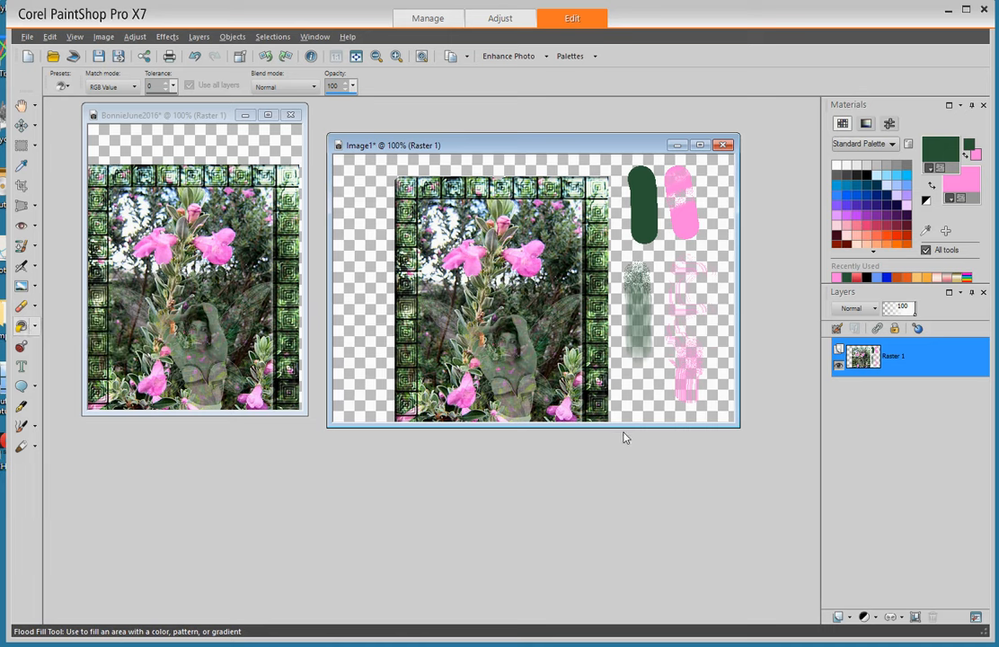
{"action": "left_click", "coordinate": [838, 617]}
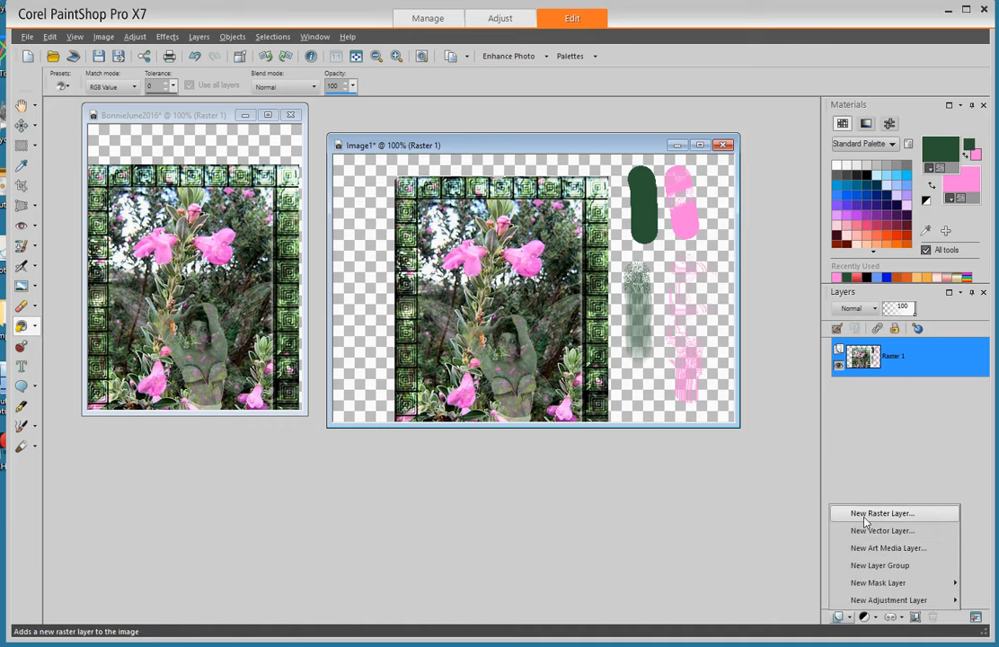
{"action": "left_click", "coordinate": [864, 514]}
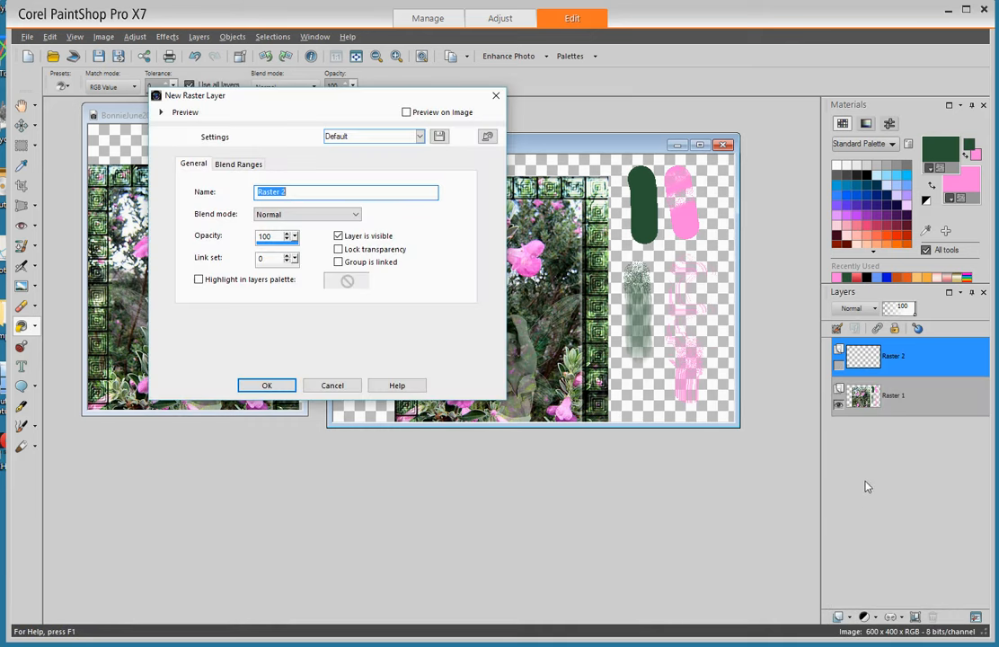
{"action": "left_click", "coordinate": [263, 386]}
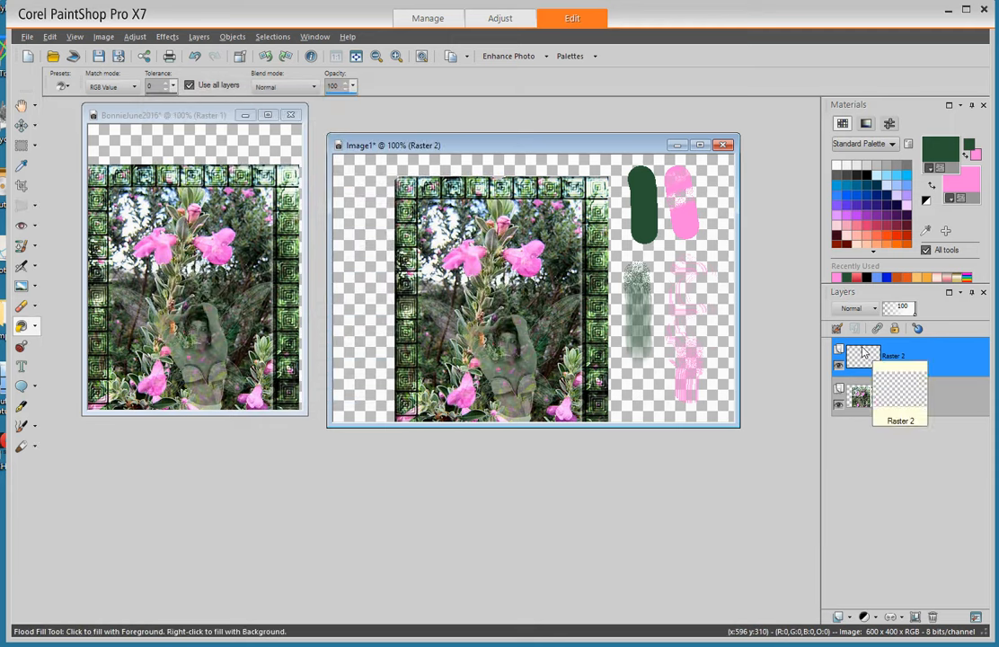
Move the empty Raster 2 layer down one level, beneath Raster 1.
{"action": "mouse_move", "coordinate": [869, 409]}
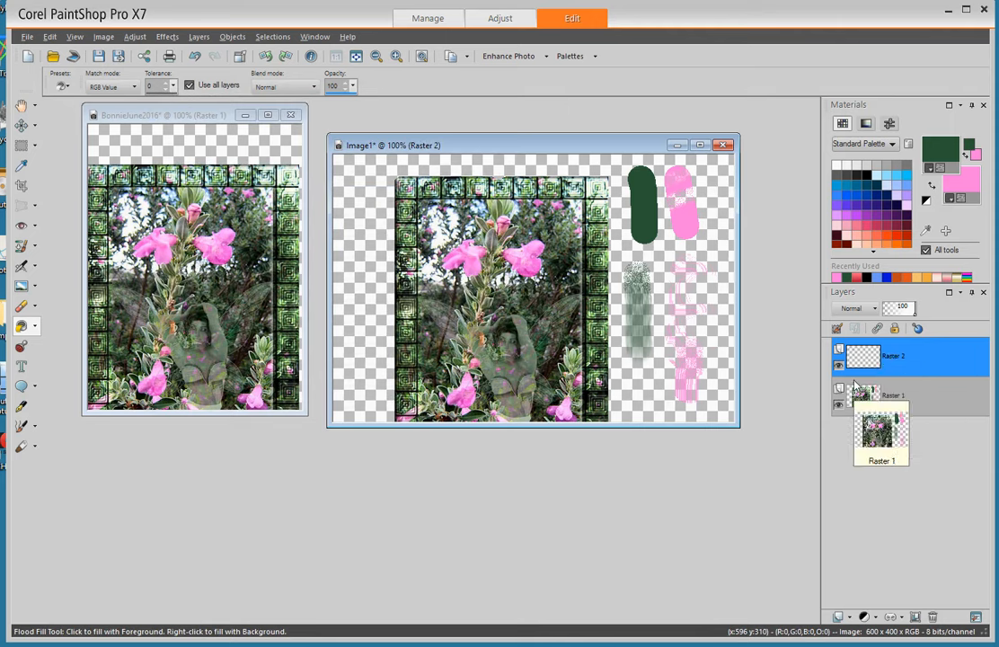
{"action": "mouse_move", "coordinate": [860, 361]}
{"action": "left_mouse_down"}
{"action": "mouse_move", "coordinate": [860, 405]}
{"action": "mouse_move", "coordinate": [859, 361]}
{"action": "left_mouse_up"}
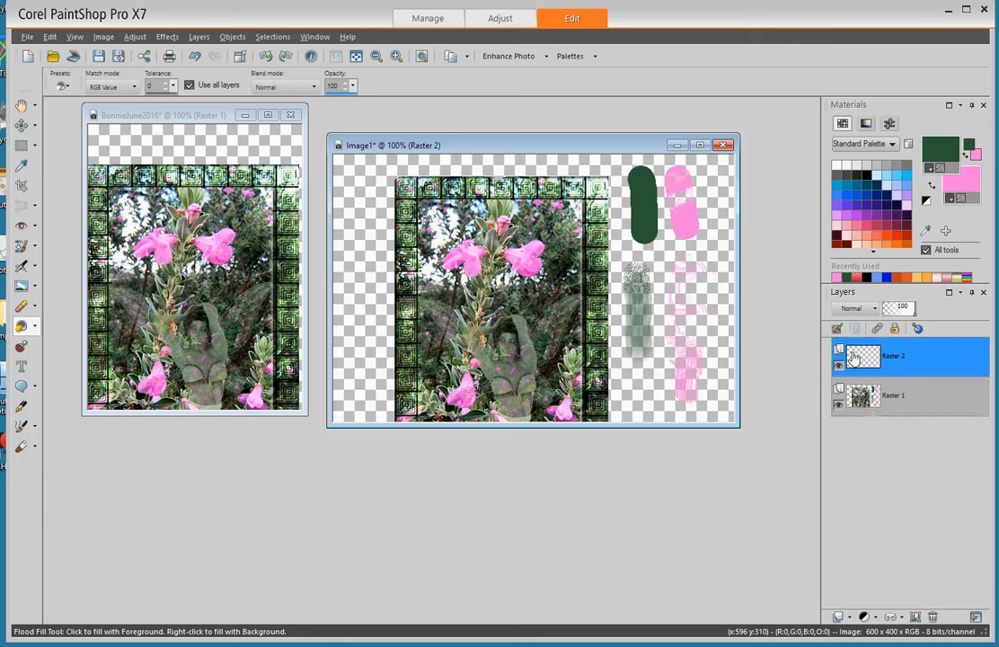
{"action": "left_click", "coordinate": [198, 36]}
{"action": "mouse_move", "coordinate": [241, 245]}
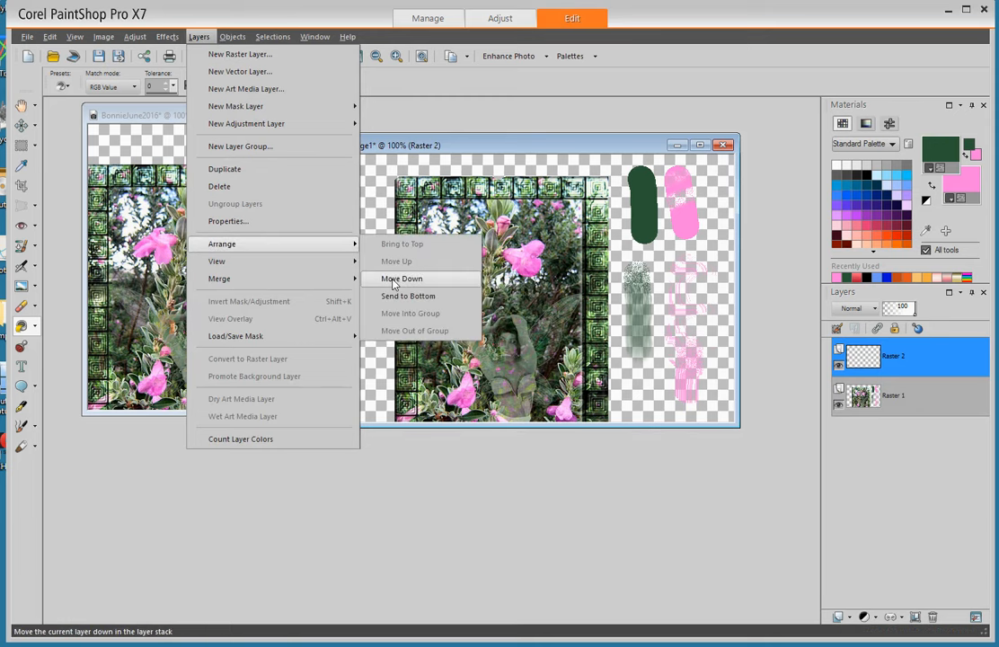
{"action": "left_click", "coordinate": [401, 278]}
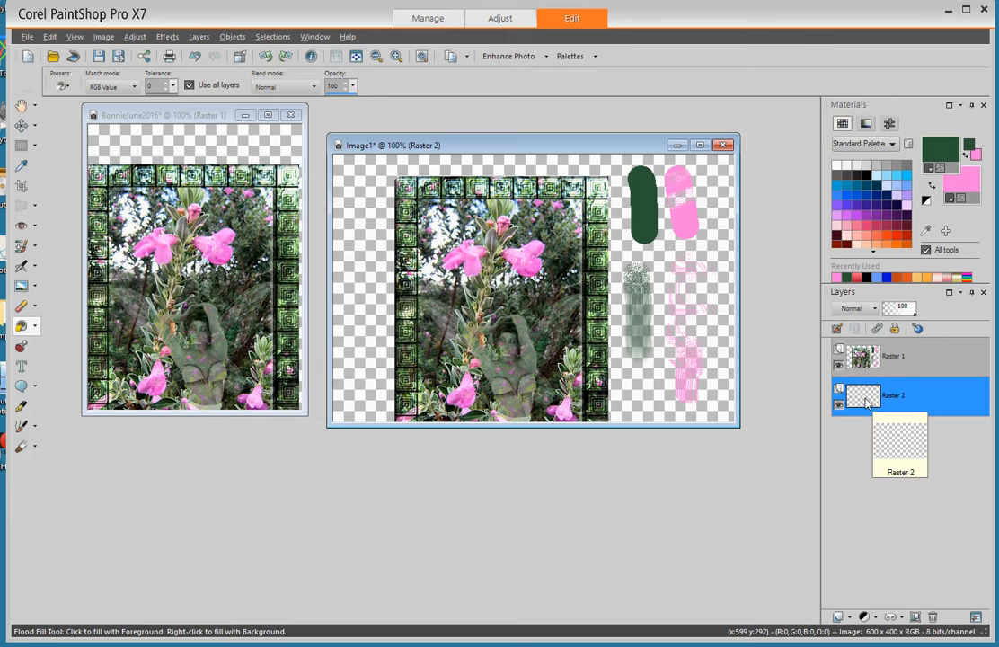
Reorder the empty Raster 2 layer above Raster 1 and back beneath it directly in the layer stack.
{"action": "left_click_drag", "start_coordinate": [865, 403], "coordinate": [856, 353]}
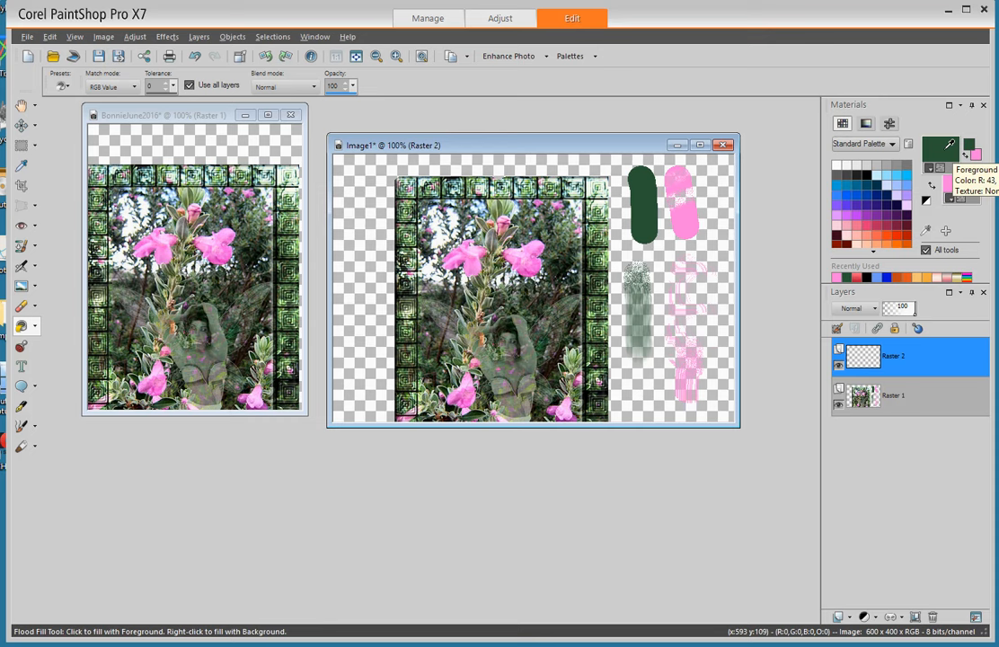
{"action": "mouse_move", "coordinate": [873, 359]}
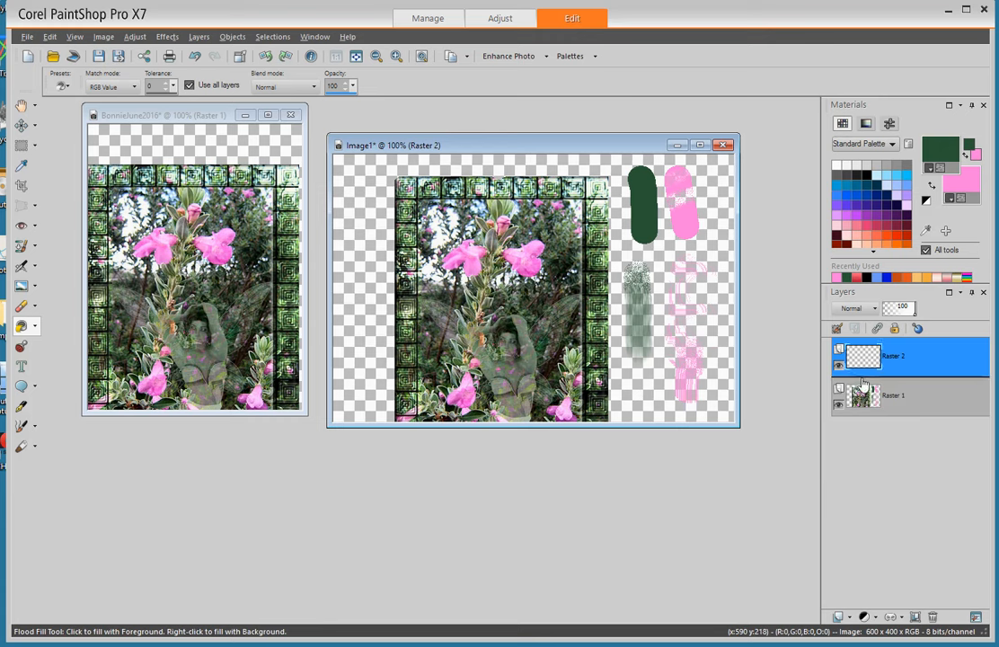
{"action": "left_click_drag", "start_coordinate": [851, 358], "coordinate": [858, 404]}
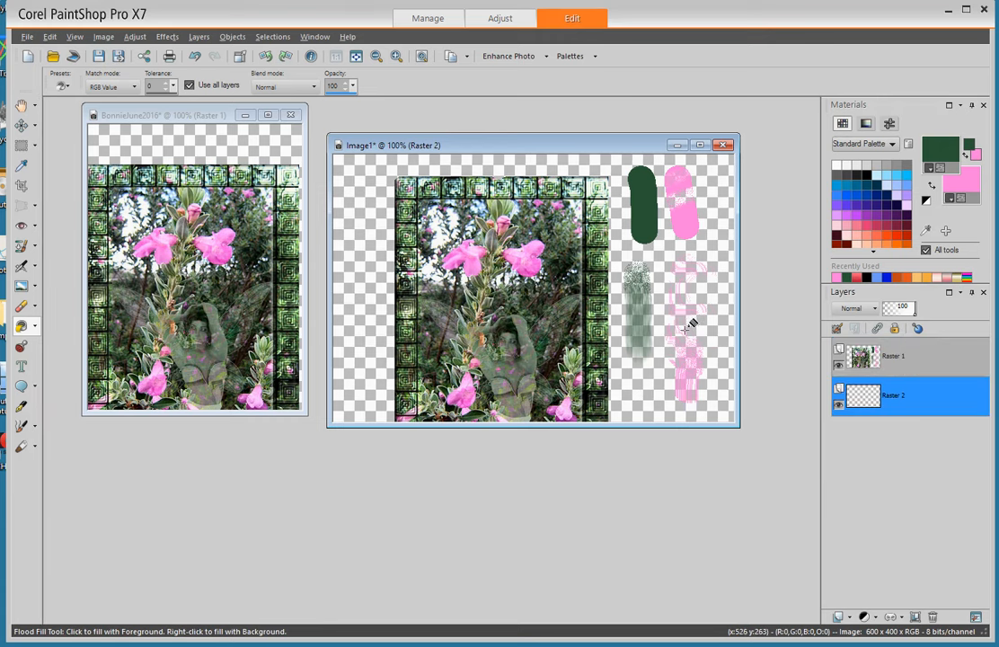
Flood fill the transparent area of Raster 2 with the pink background color while using all layers.
{"action": "right_click", "coordinate": [654, 381]}
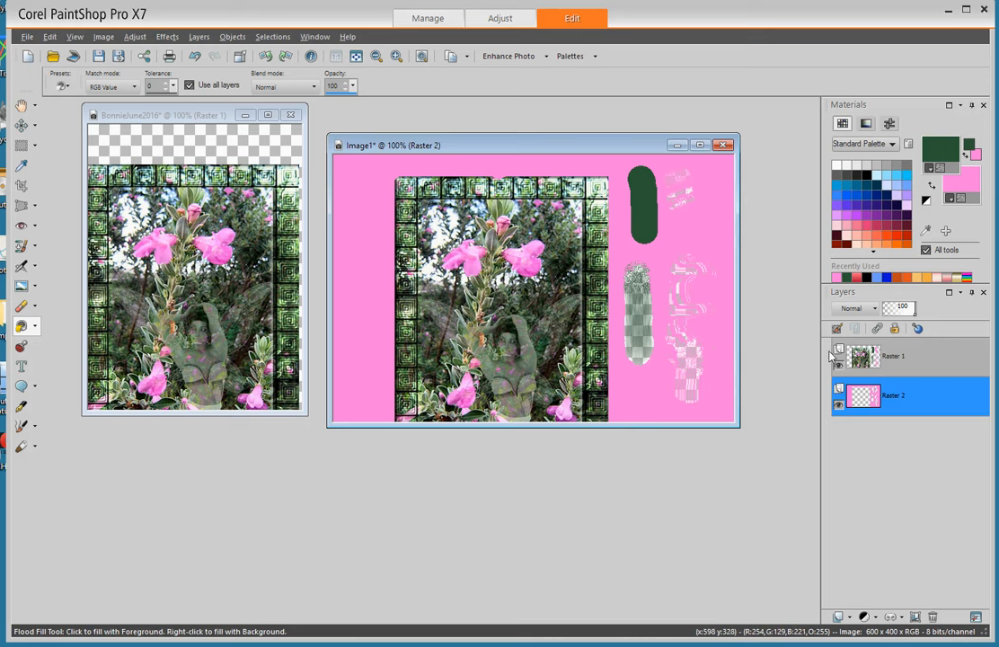
{"action": "mouse_move", "coordinate": [844, 358]}
{"action": "mouse_move", "coordinate": [865, 406]}
Undo the pink flood fill and hide the Raster 1 layer.
{"action": "left_click", "coordinate": [194, 56]}
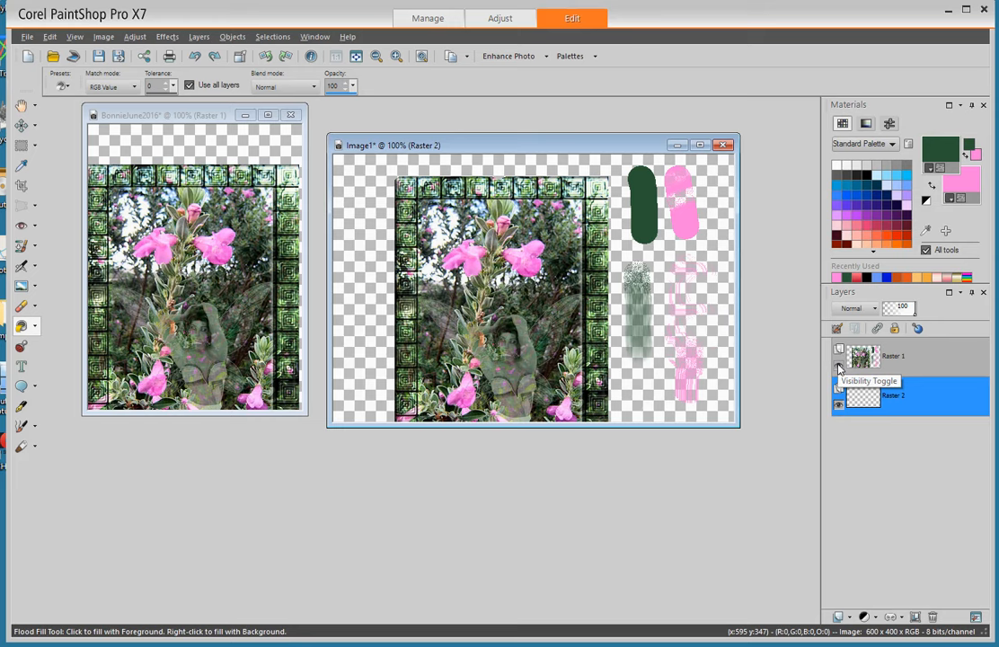
{"action": "left_click", "coordinate": [837, 369]}
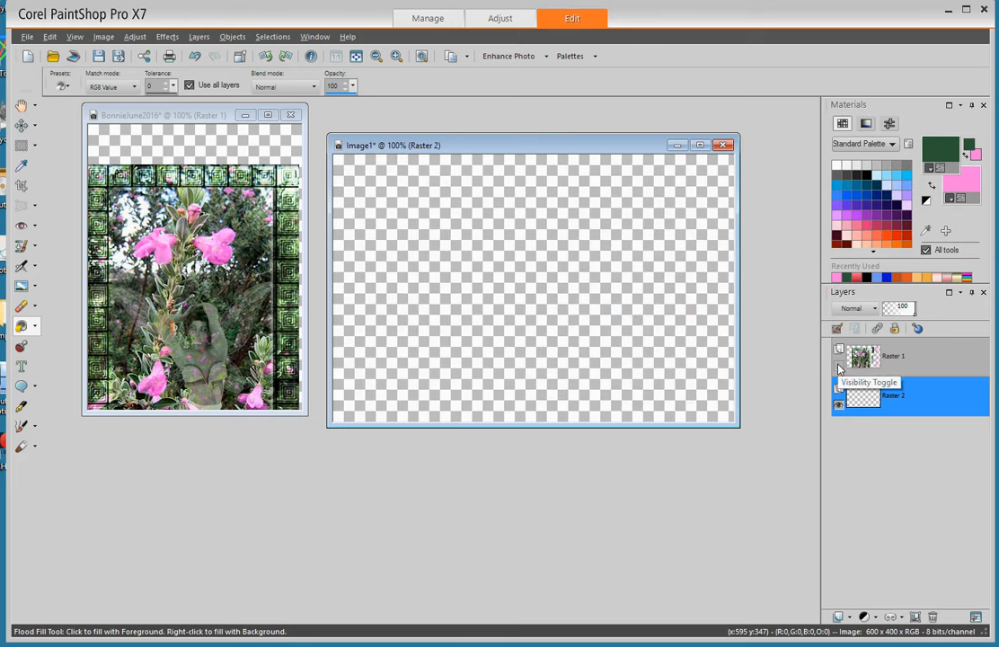
Flood fill Raster 2 with the pink background color while Raster 1 is hidden, show Raster 1 over it, and undo the fill.
{"action": "left_click", "coordinate": [838, 368]}
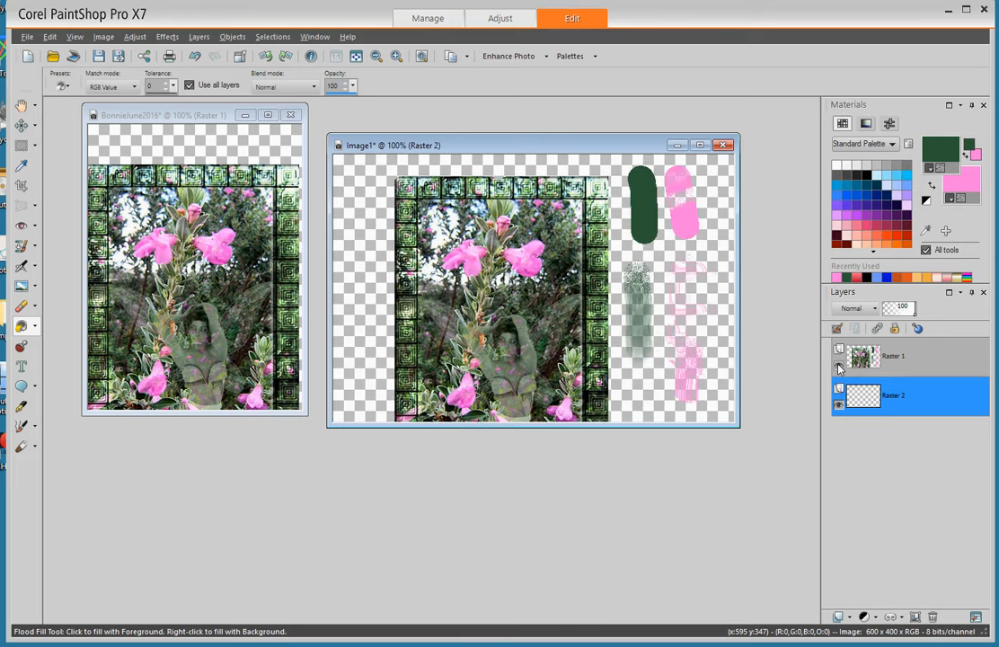
{"action": "left_click", "coordinate": [837, 369]}
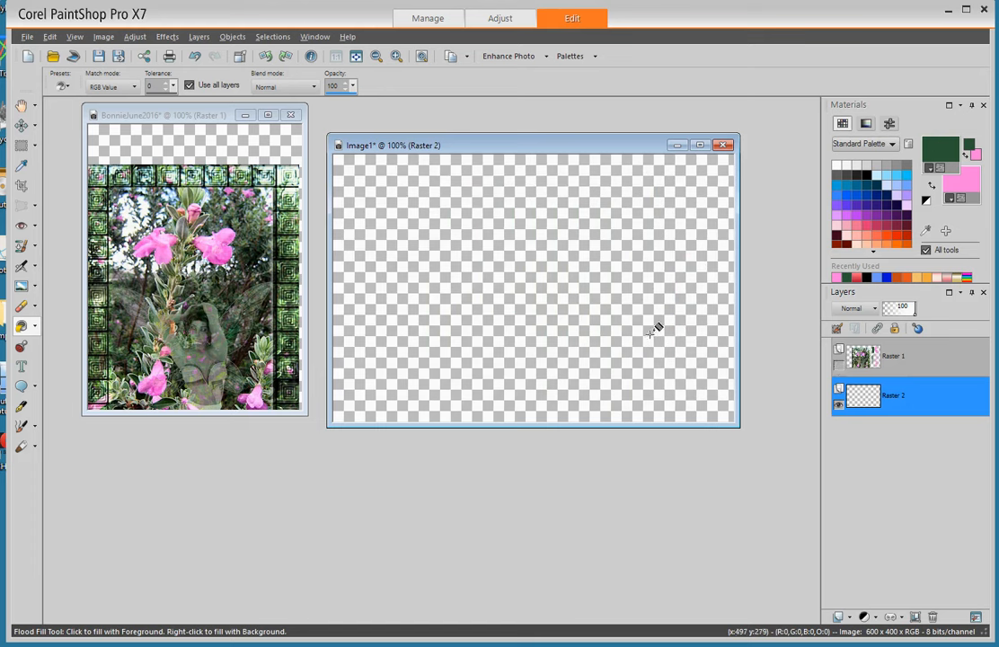
{"action": "right_click", "coordinate": [551, 297]}
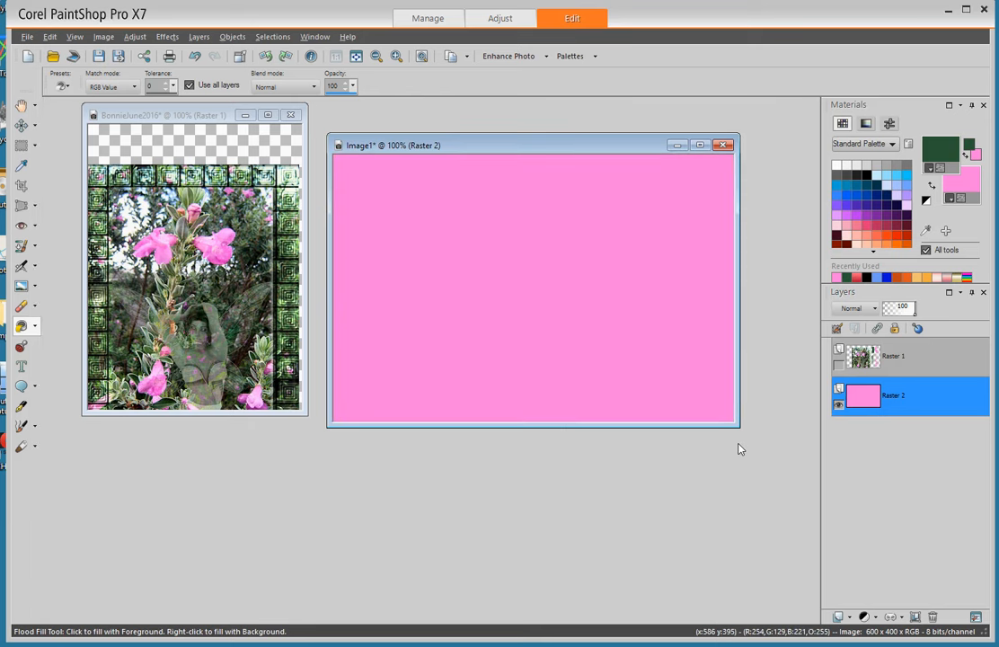
{"action": "left_click", "coordinate": [838, 368]}
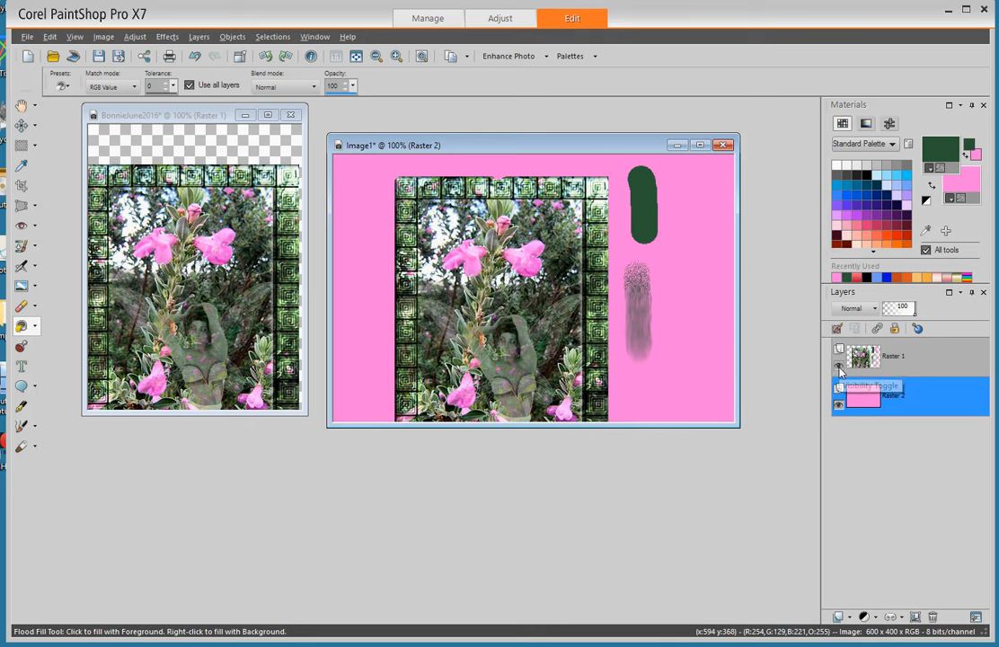
{"action": "left_click", "coordinate": [196, 57]}
{"action": "left_click", "coordinate": [195, 58]}
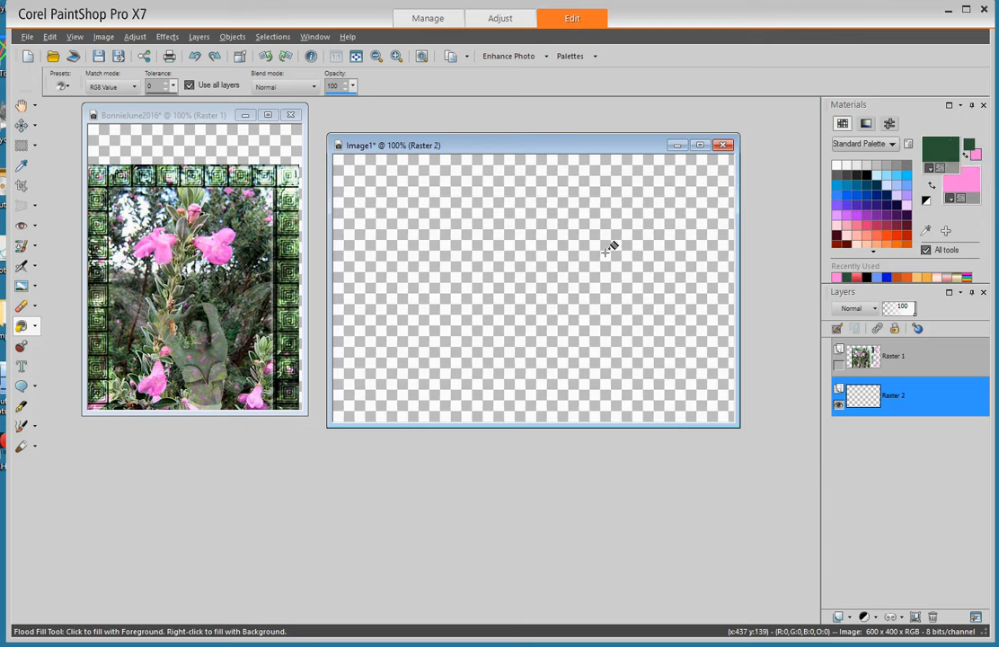
Flood fill Raster 2 with the dark green foreground color, toggle Raster 1's visibility over it, and undo the fill.
{"action": "left_click", "coordinate": [518, 300]}
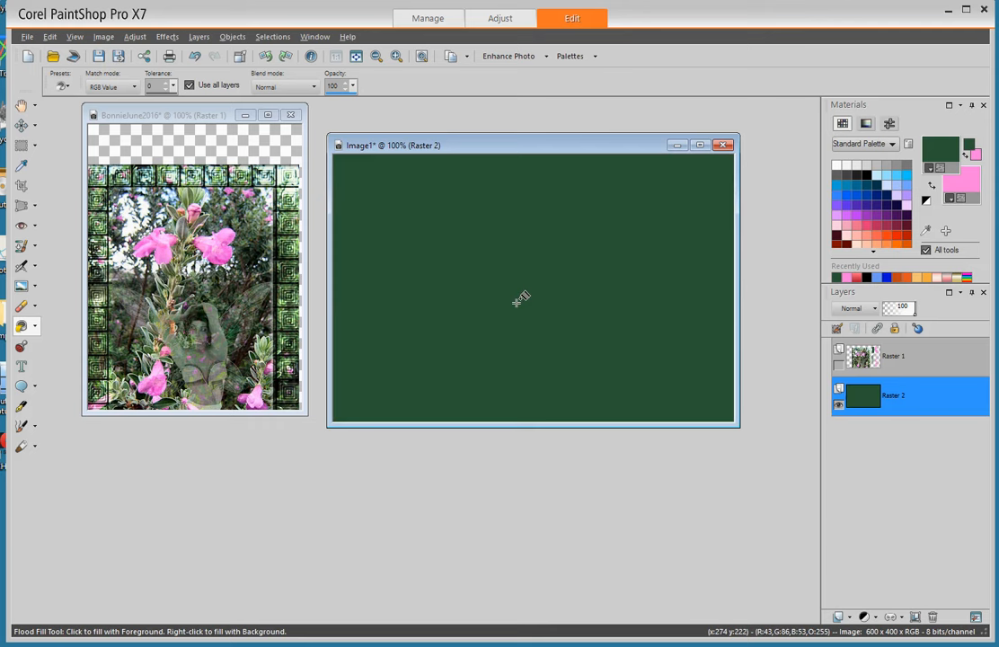
{"action": "left_click", "coordinate": [838, 368]}
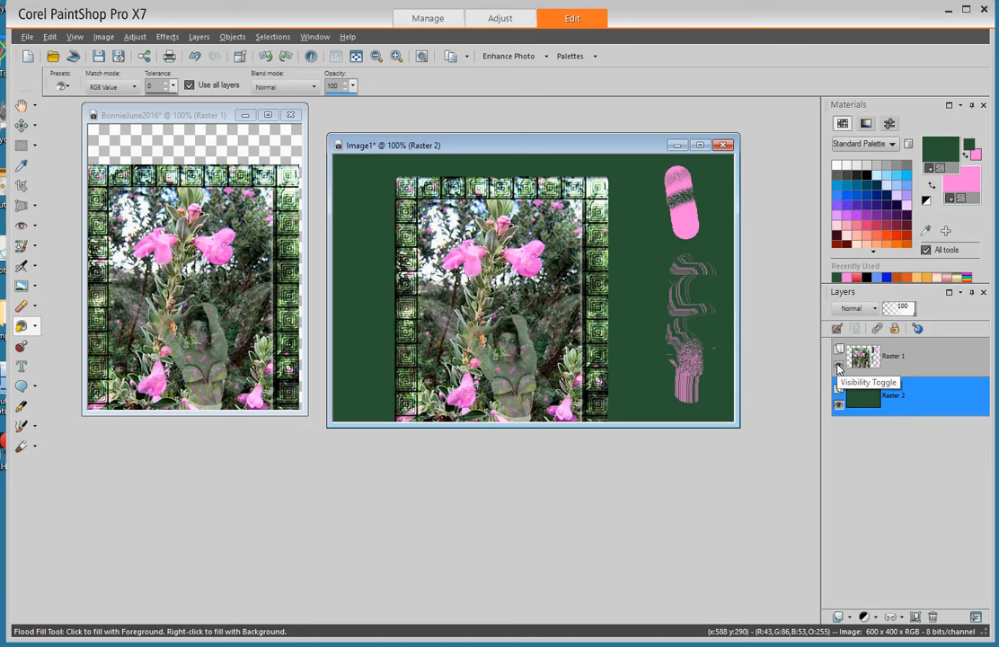
{"action": "left_click", "coordinate": [838, 367]}
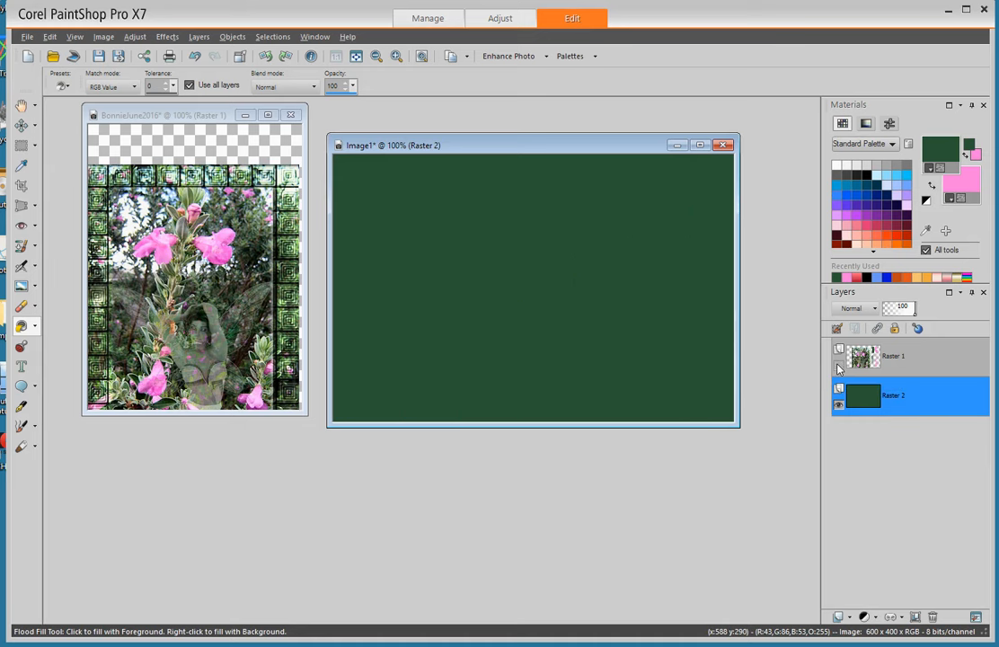
{"action": "left_click", "coordinate": [194, 57]}
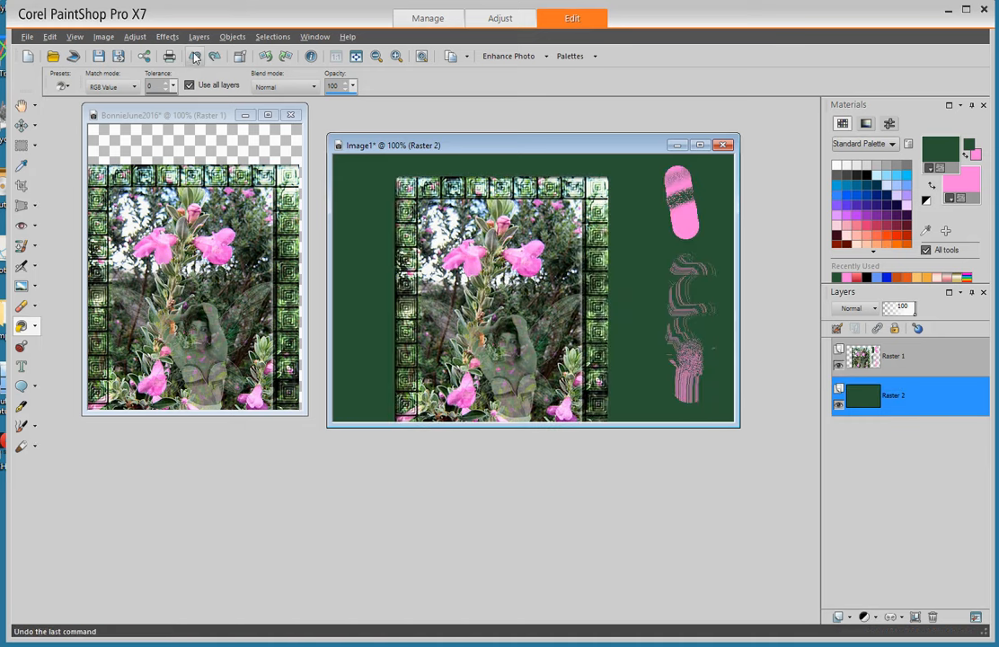
{"action": "left_click", "coordinate": [194, 57]}
{"action": "left_click", "coordinate": [194, 56]}
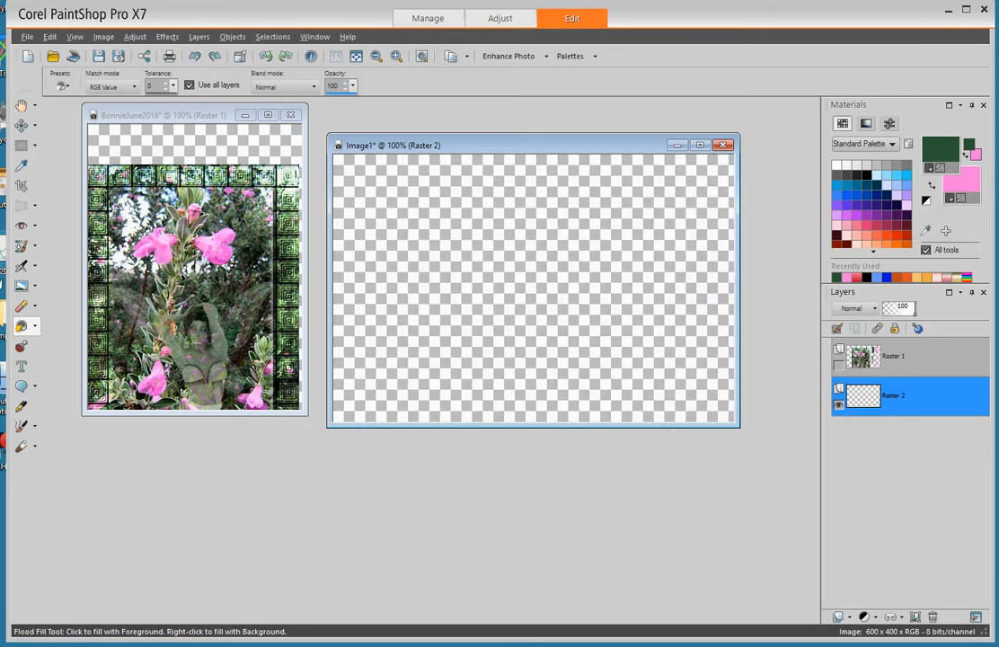
Activate the Picture Tube tool and browse the available tubes and their category list.
{"action": "left_click", "coordinate": [22, 348]}
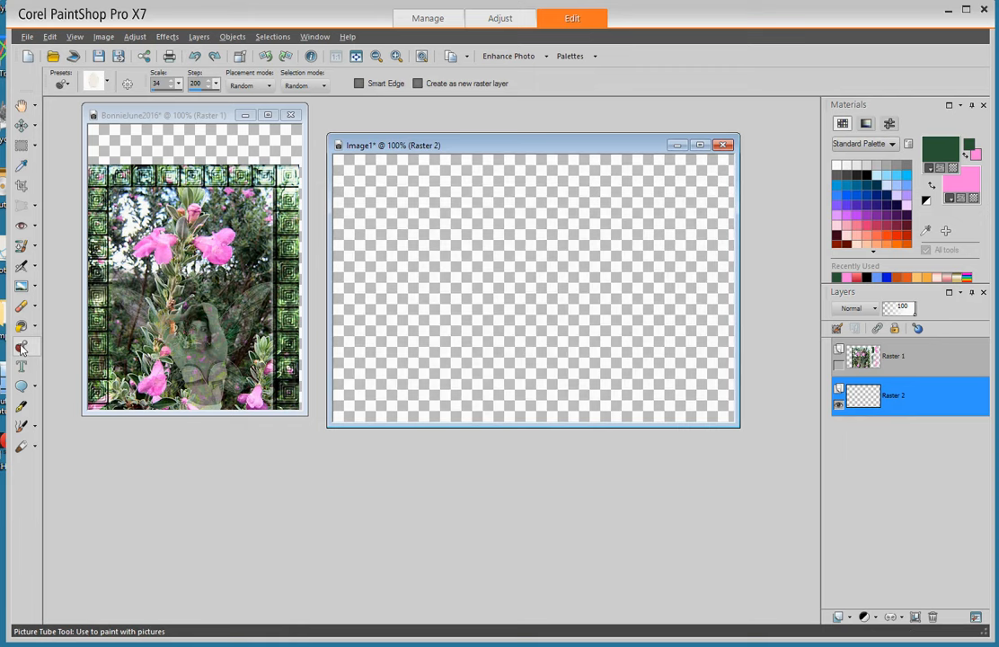
{"action": "left_click", "coordinate": [107, 83]}
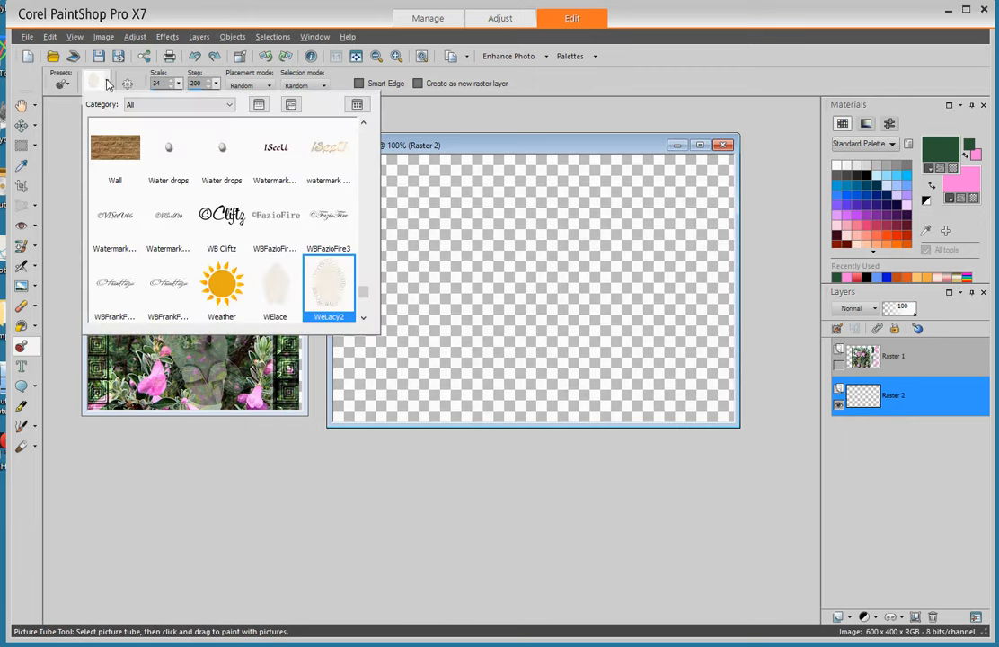
{"action": "mouse_move", "coordinate": [363, 298]}
{"action": "left_mouse_down"}
{"action": "mouse_move", "coordinate": [365, 133]}
{"action": "mouse_move", "coordinate": [364, 310]}
{"action": "left_mouse_up"}
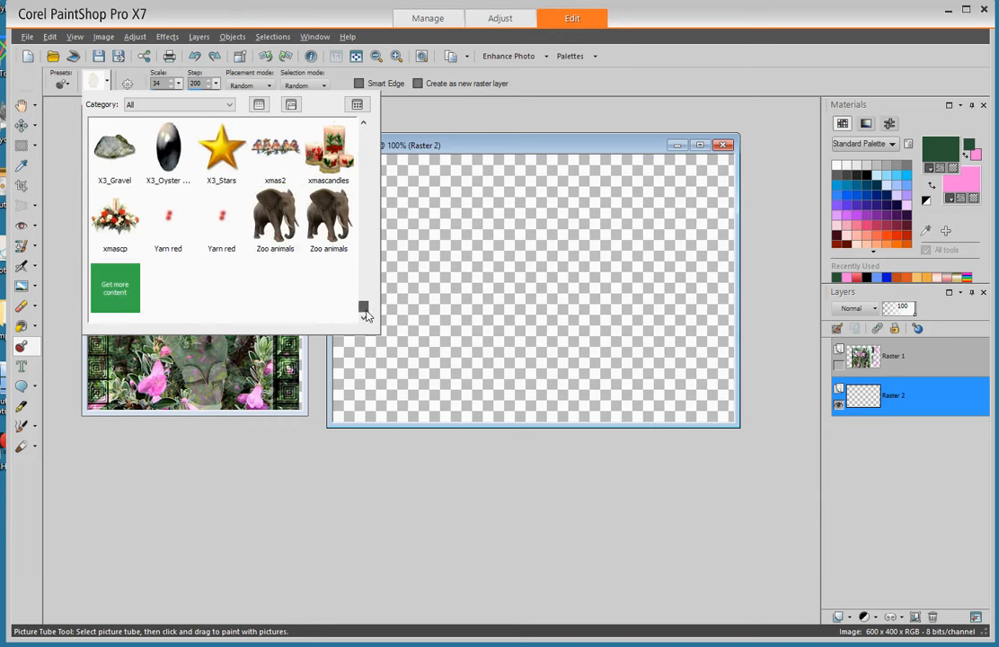
{"action": "left_click", "coordinate": [221, 148]}
{"action": "left_click", "coordinate": [227, 106]}
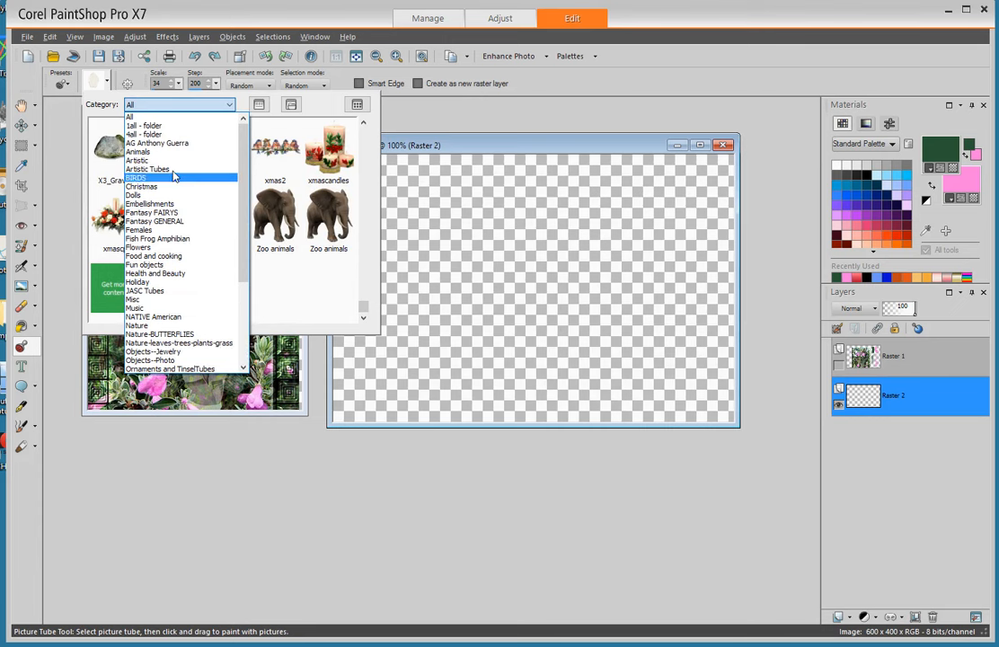
{"action": "left_click", "coordinate": [320, 106]}
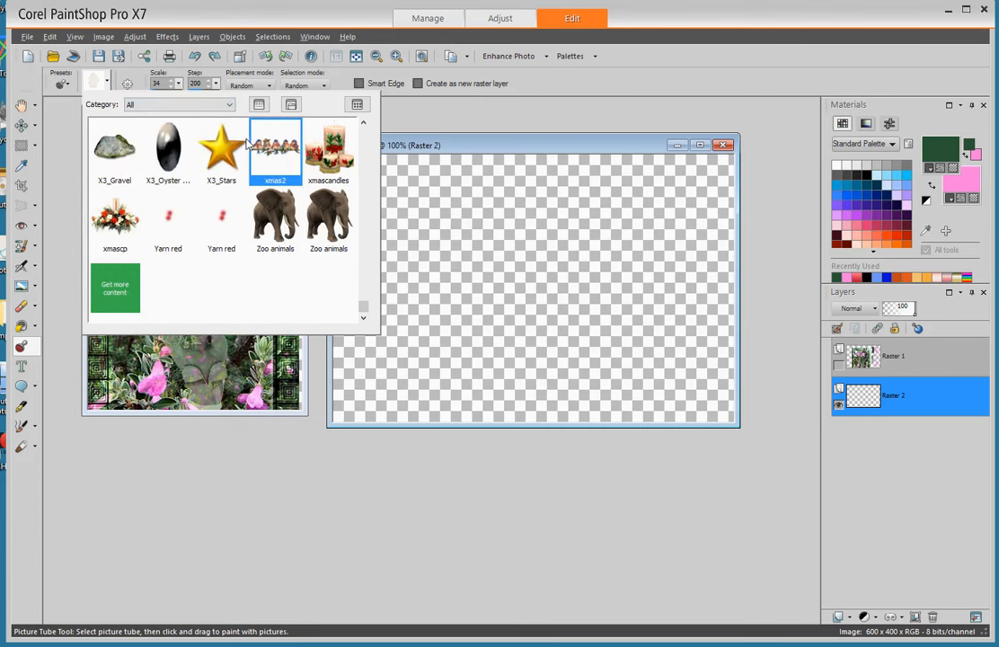
{"action": "left_click", "coordinate": [426, 108]}
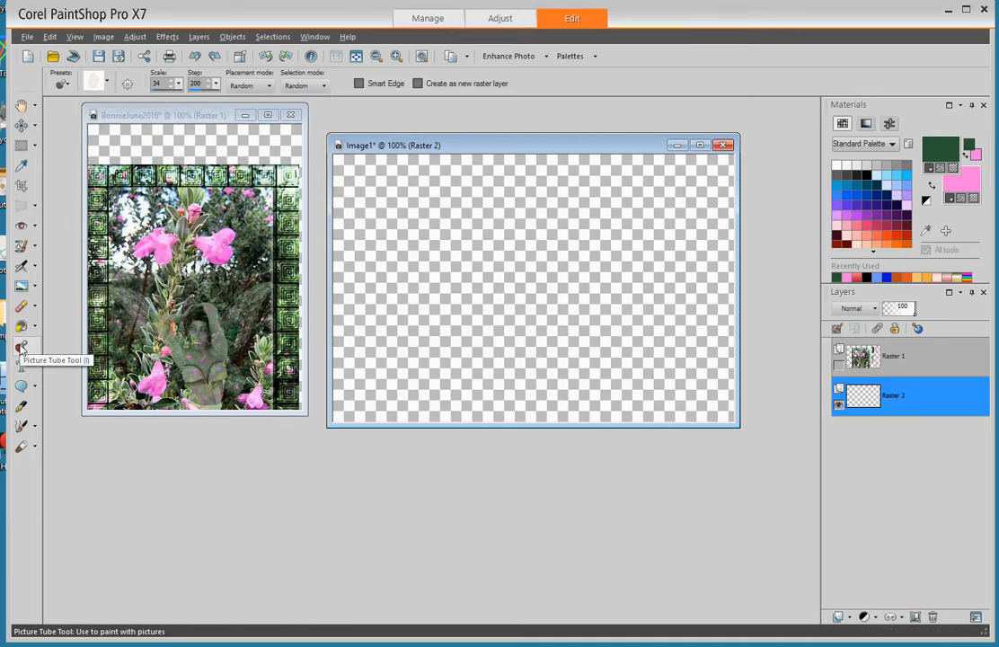
Choose the Weather picture tube and paint overlapping clouds, moons, suns and a star across Raster 2 at scale 100.
{"action": "left_click", "coordinate": [109, 81]}
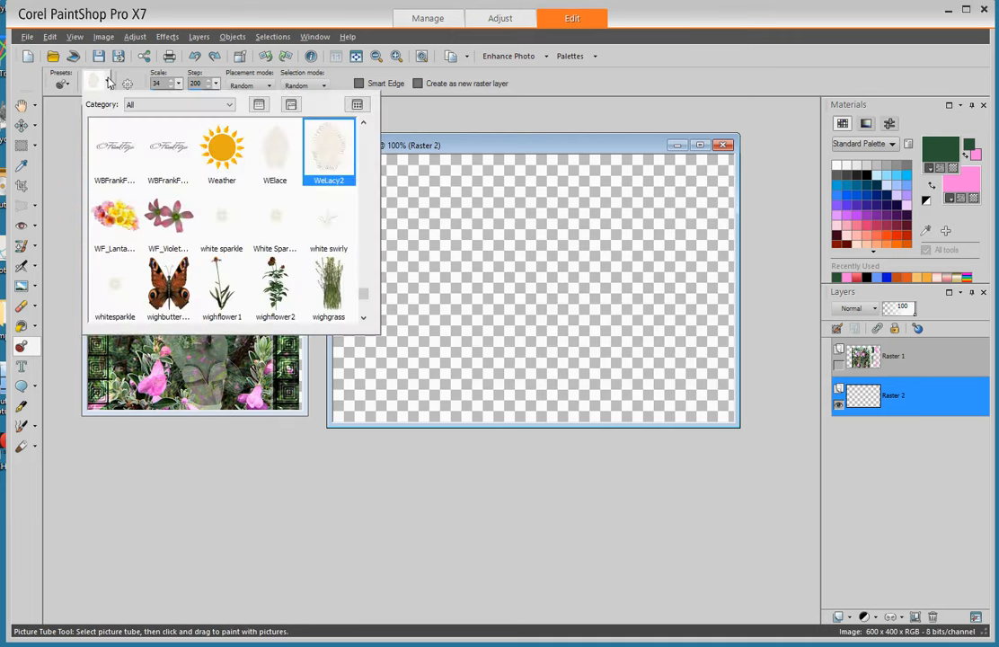
{"action": "left_click", "coordinate": [221, 151]}
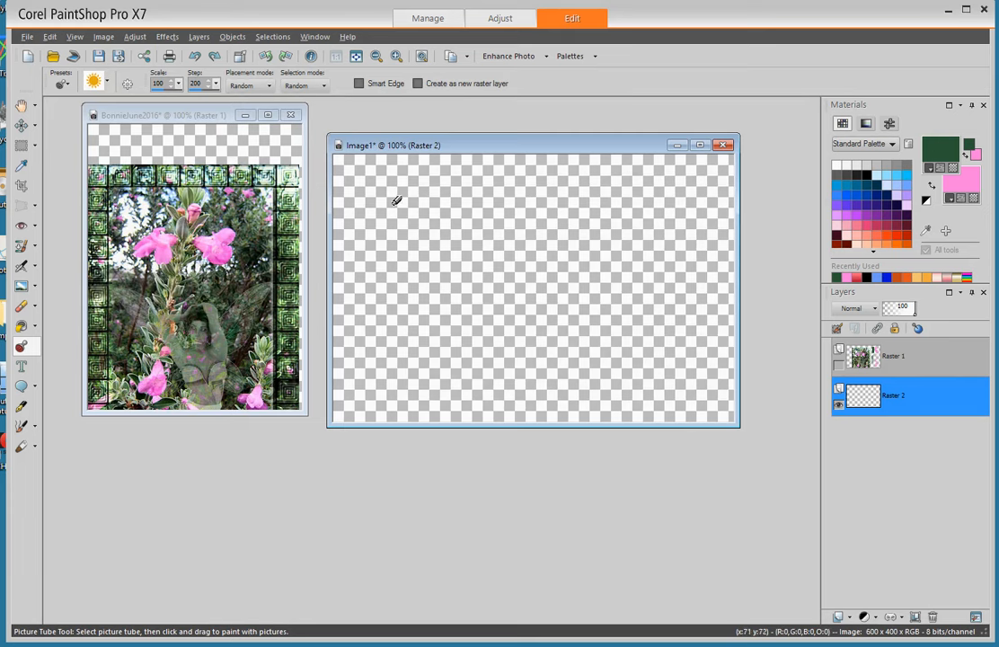
{"action": "left_click", "coordinate": [530, 284]}
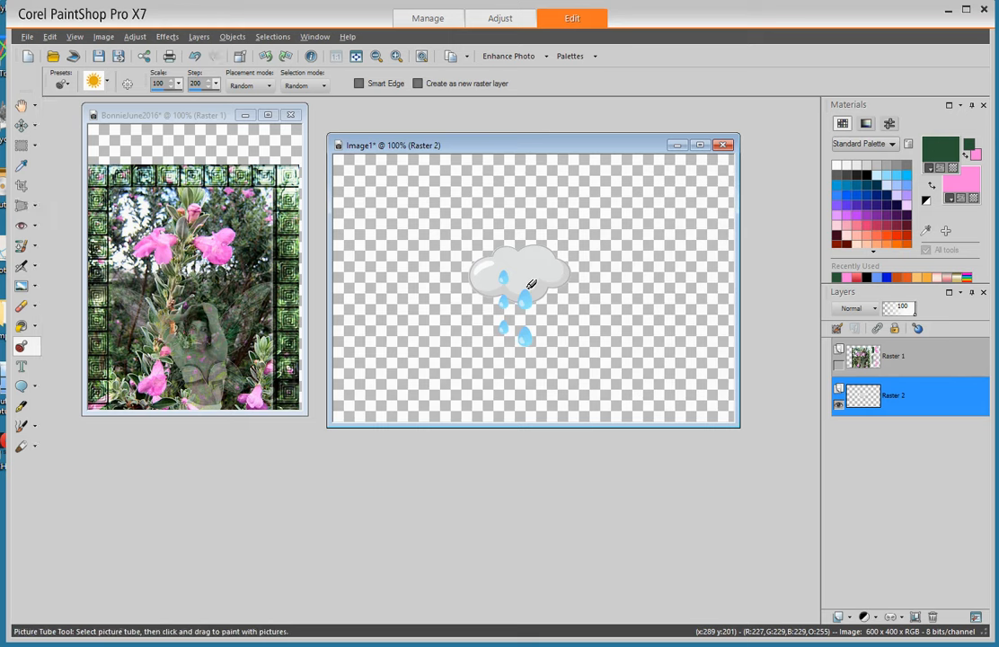
{"action": "left_click_drag", "start_coordinate": [432, 233], "coordinate": [553, 224]}
{"action": "left_click", "coordinate": [613, 256]}
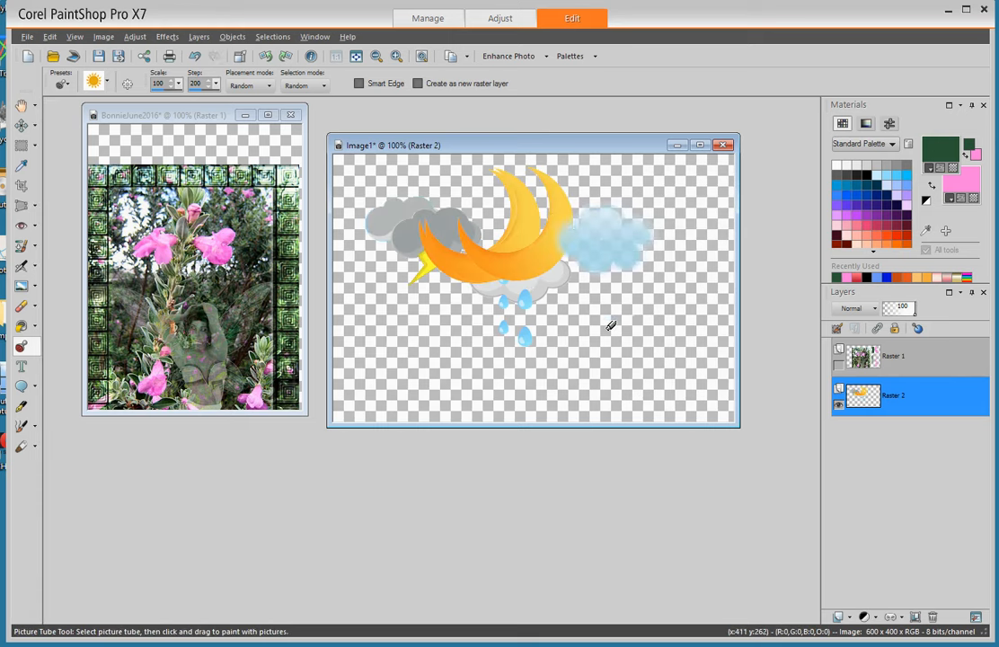
{"action": "left_click", "coordinate": [531, 334]}
{"action": "mouse_move", "coordinate": [453, 375]}
{"action": "left_mouse_down"}
{"action": "mouse_move", "coordinate": [448, 322]}
{"action": "mouse_move", "coordinate": [393, 367]}
{"action": "left_mouse_up"}
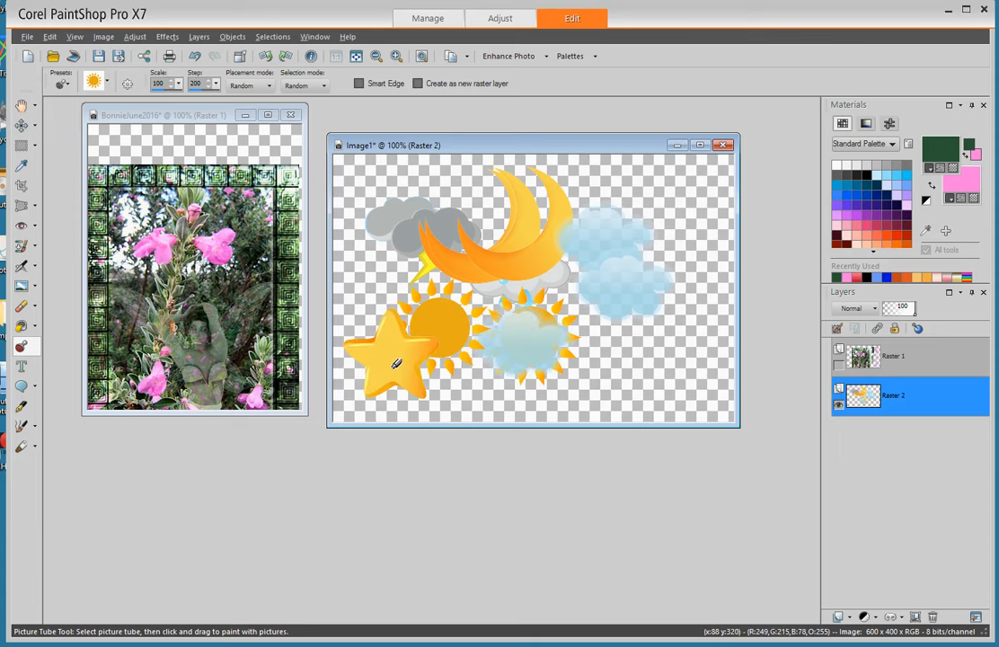
{"action": "mouse_move", "coordinate": [682, 187]}
{"action": "left_mouse_down"}
{"action": "mouse_move", "coordinate": [684, 254]}
{"action": "mouse_move", "coordinate": [638, 308]}
{"action": "mouse_move", "coordinate": [579, 333]}
{"action": "mouse_move", "coordinate": [528, 337]}
{"action": "mouse_move", "coordinate": [450, 291]}
{"action": "mouse_move", "coordinate": [406, 283]}
{"action": "mouse_move", "coordinate": [418, 209]}
{"action": "mouse_move", "coordinate": [424, 174]}
{"action": "left_mouse_up"}
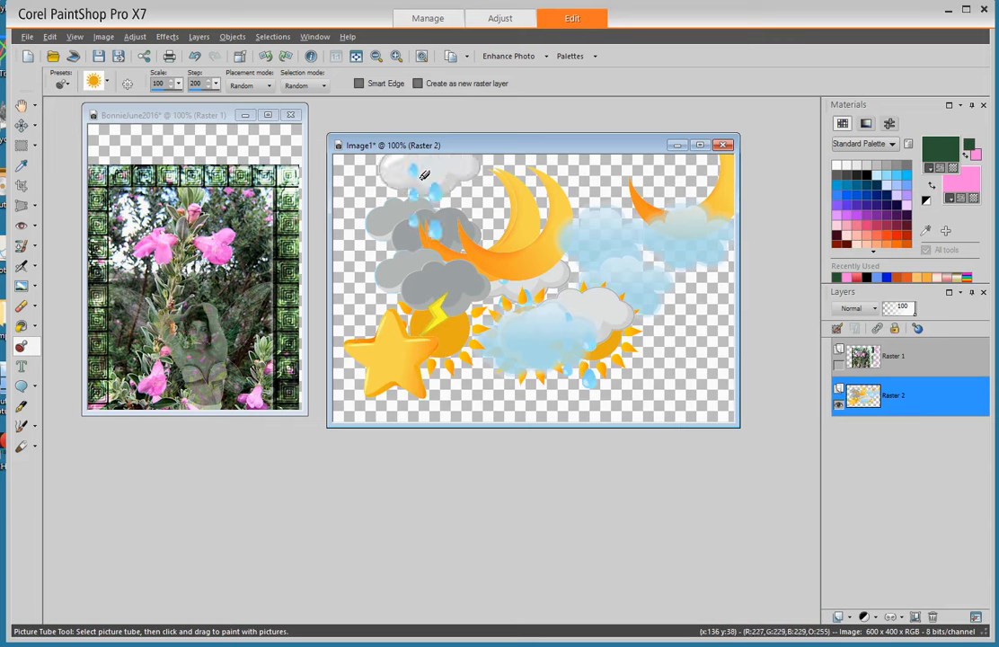
Undo all the painted weather pictures until Raster 2 is empty.
{"action": "left_click", "coordinate": [194, 56]}
{"action": "left_click", "coordinate": [194, 56]}
{"action": "left_click", "coordinate": [194, 61]}
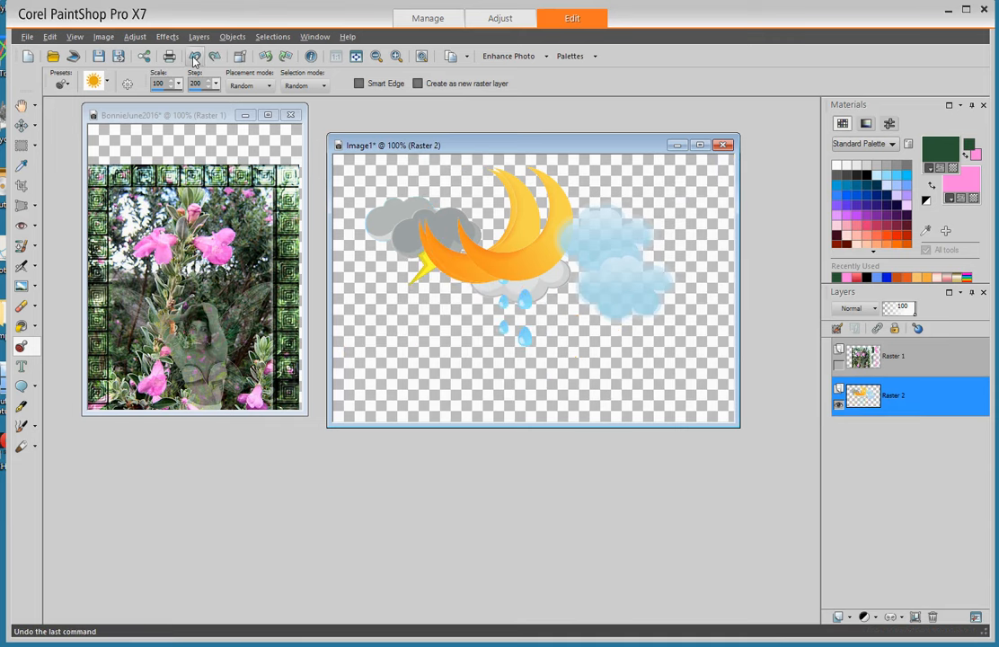
{"action": "left_click", "coordinate": [194, 59]}
{"action": "left_click", "coordinate": [194, 59]}
{"action": "left_click", "coordinate": [194, 59]}
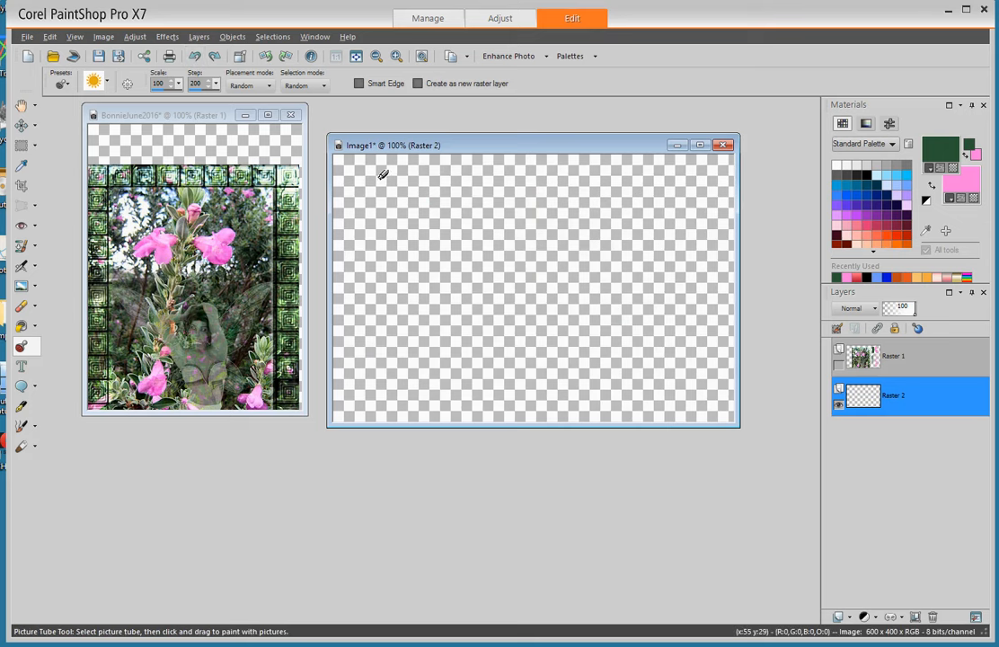
Stamp two weather pictures at scale 100, five at scale 36 and one at scale 69 across the empty Raster 2.
{"action": "left_click", "coordinate": [499, 236]}
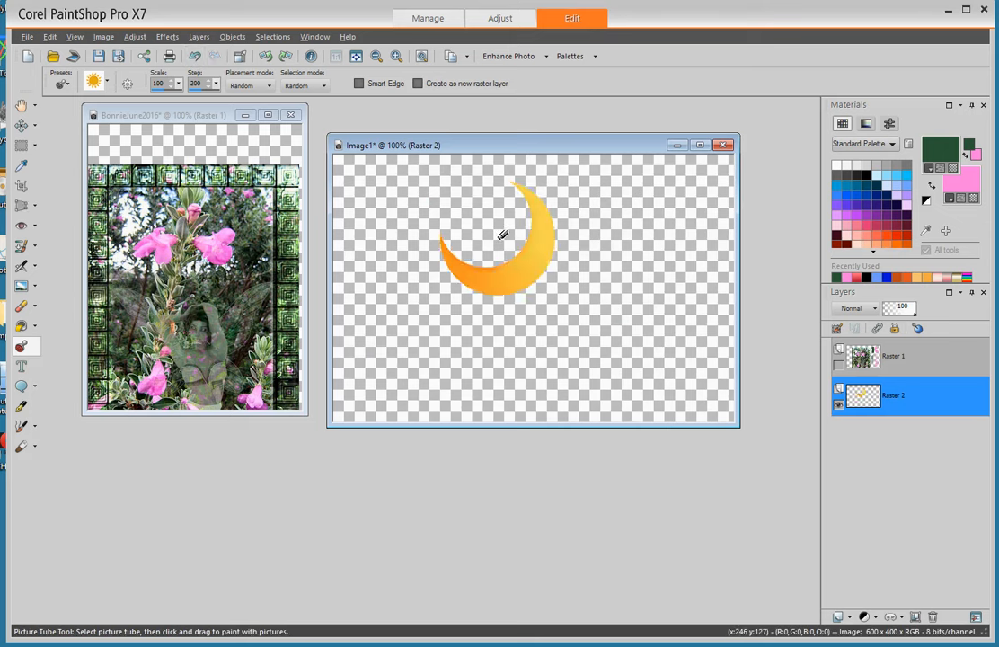
{"action": "left_click", "coordinate": [599, 284]}
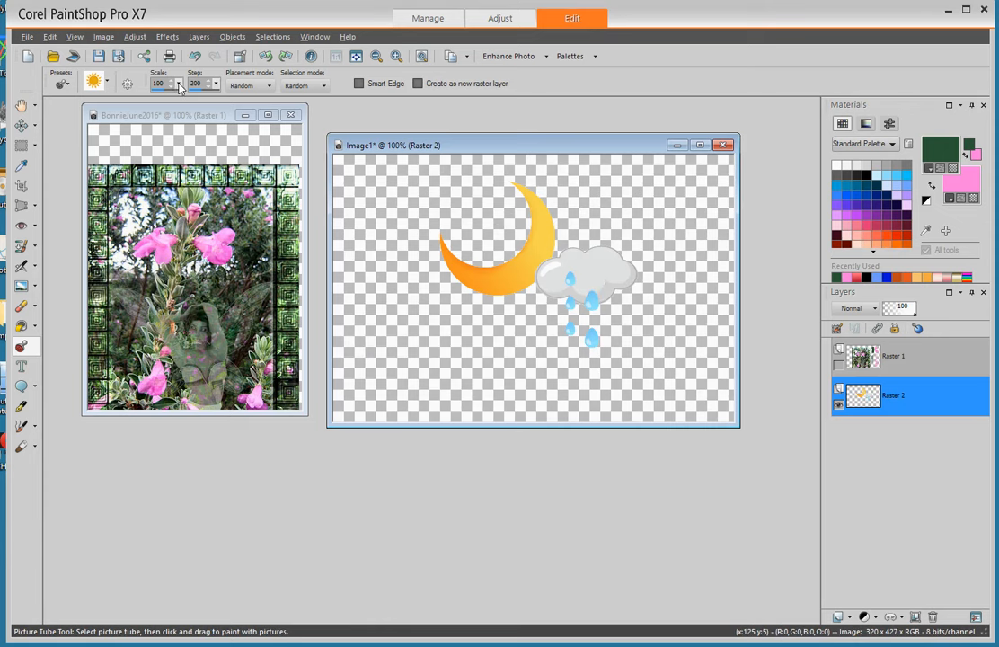
{"action": "left_click_drag", "start_coordinate": [179, 85], "coordinate": [166, 86]}
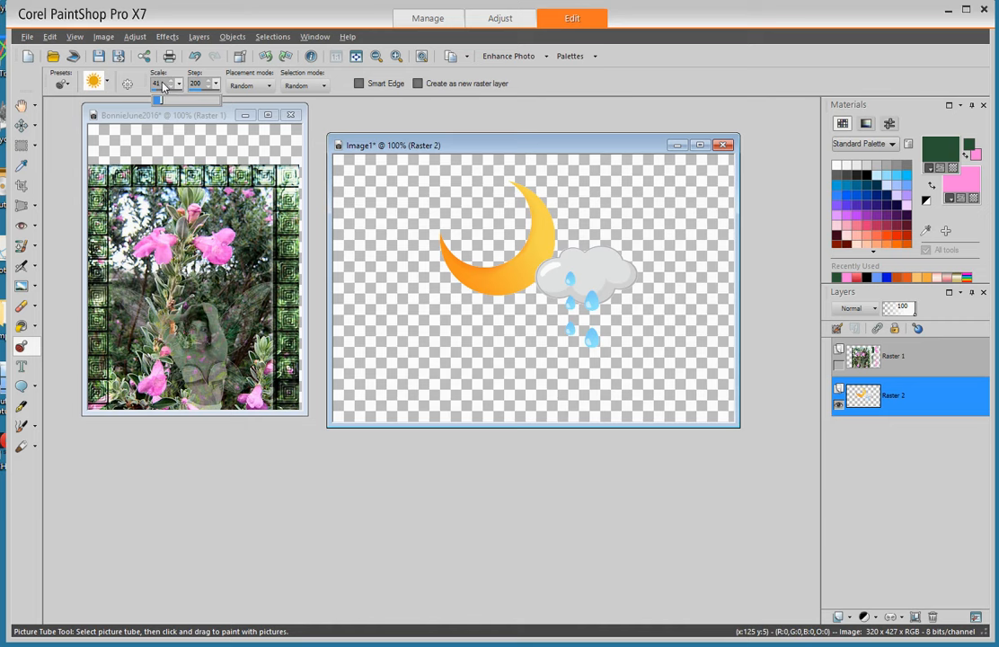
{"action": "left_click_drag", "start_coordinate": [162, 86], "coordinate": [157, 86]}
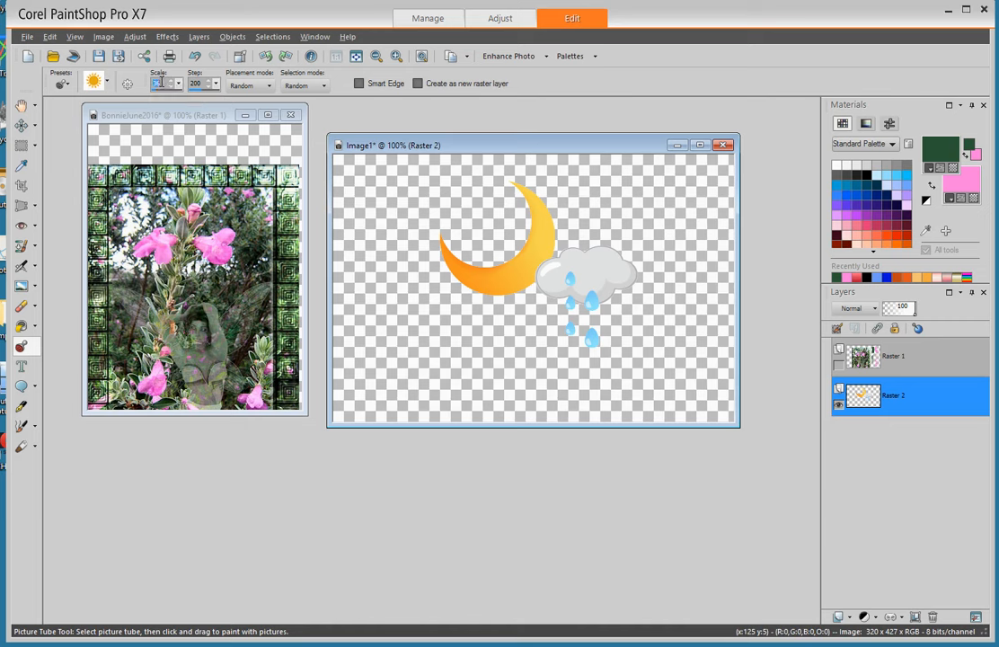
{"action": "left_click", "coordinate": [395, 200]}
{"action": "left_click", "coordinate": [388, 276]}
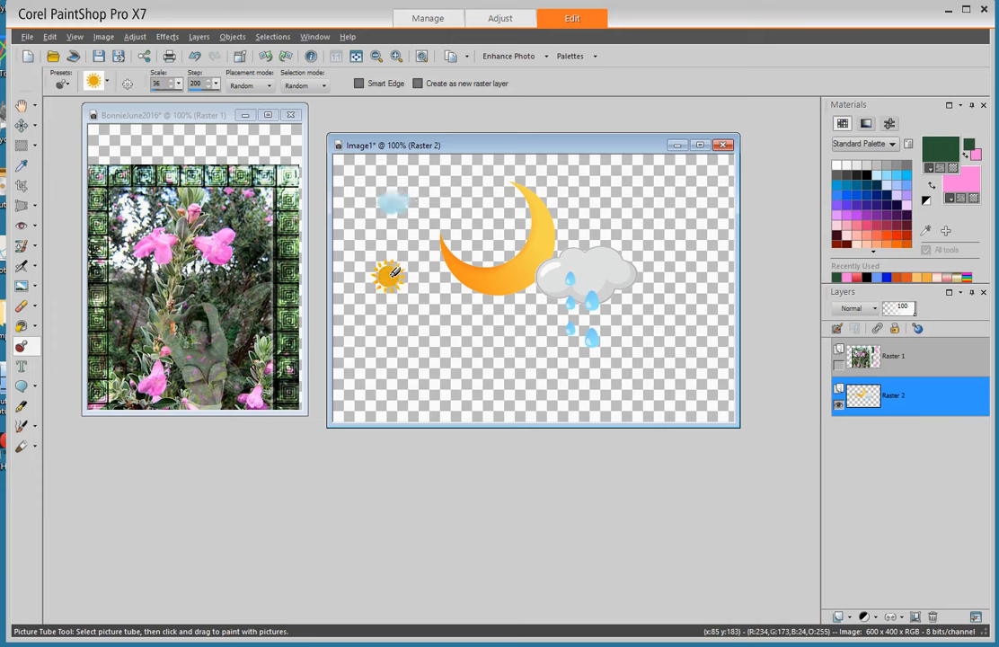
{"action": "left_click", "coordinate": [405, 317]}
{"action": "left_click", "coordinate": [452, 321]}
{"action": "left_click", "coordinate": [500, 341]}
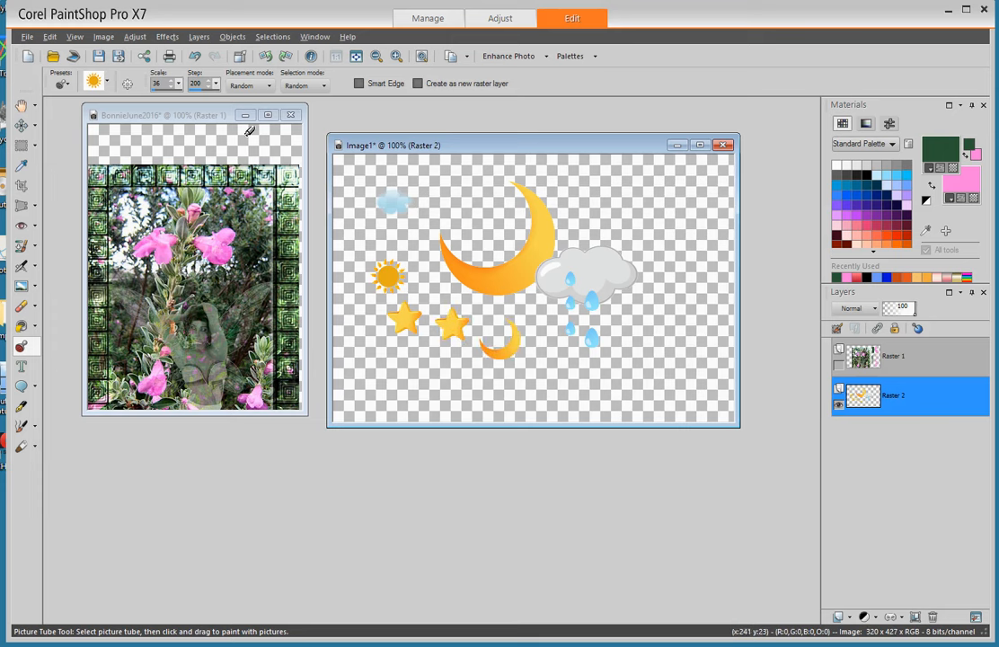
{"action": "left_click_drag", "start_coordinate": [178, 84], "coordinate": [187, 90]}
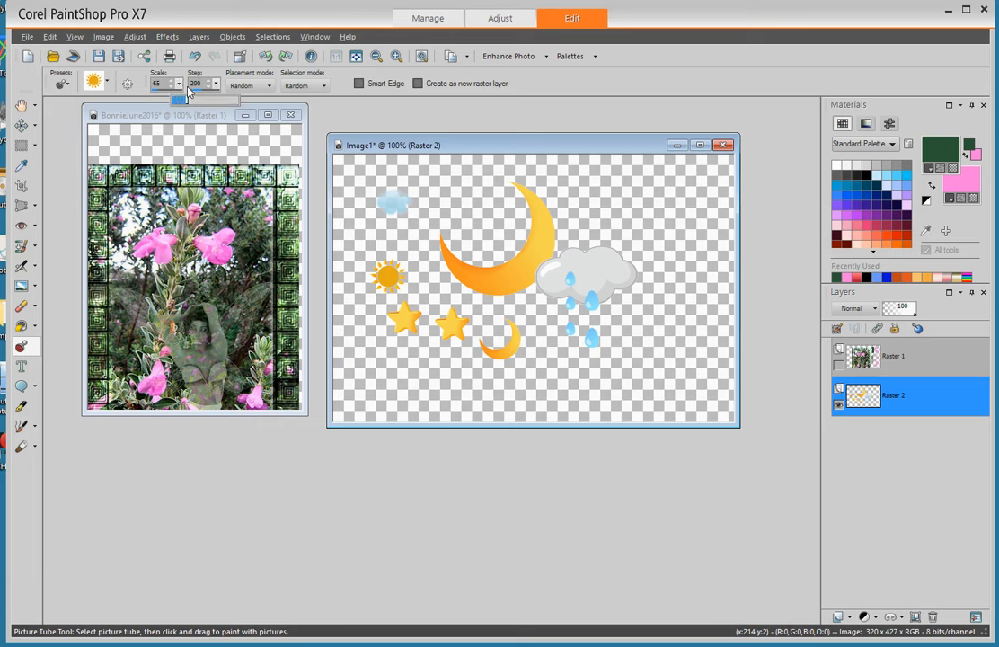
{"action": "left_click", "coordinate": [641, 194]}
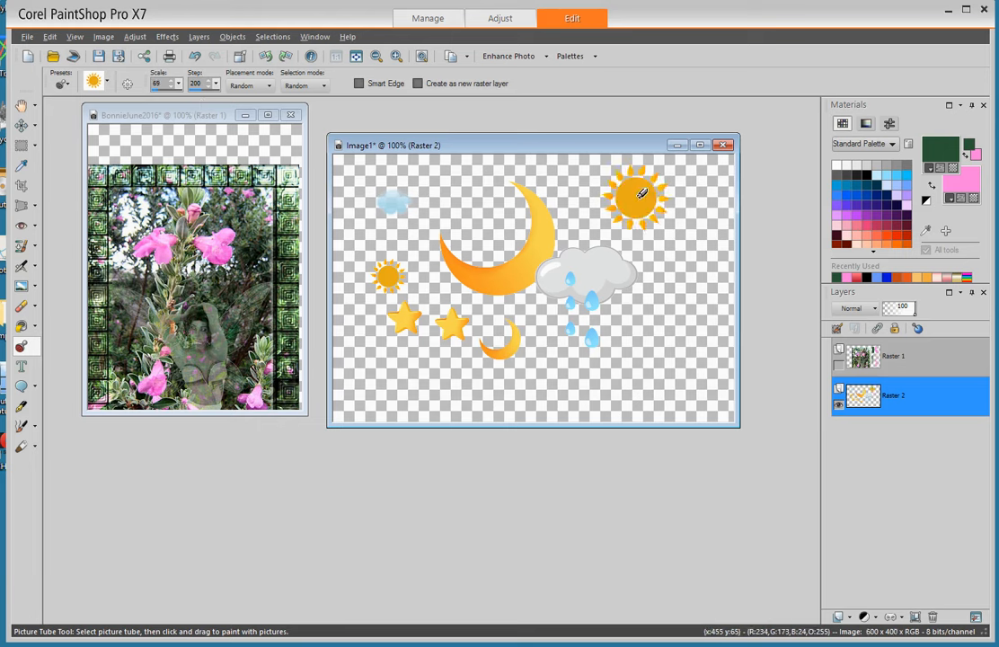
Undo the eight weather stamps of different scales to clear Raster 2 again.
{"action": "left_click", "coordinate": [195, 56]}
{"action": "left_click", "coordinate": [195, 57]}
{"action": "left_click", "coordinate": [195, 57]}
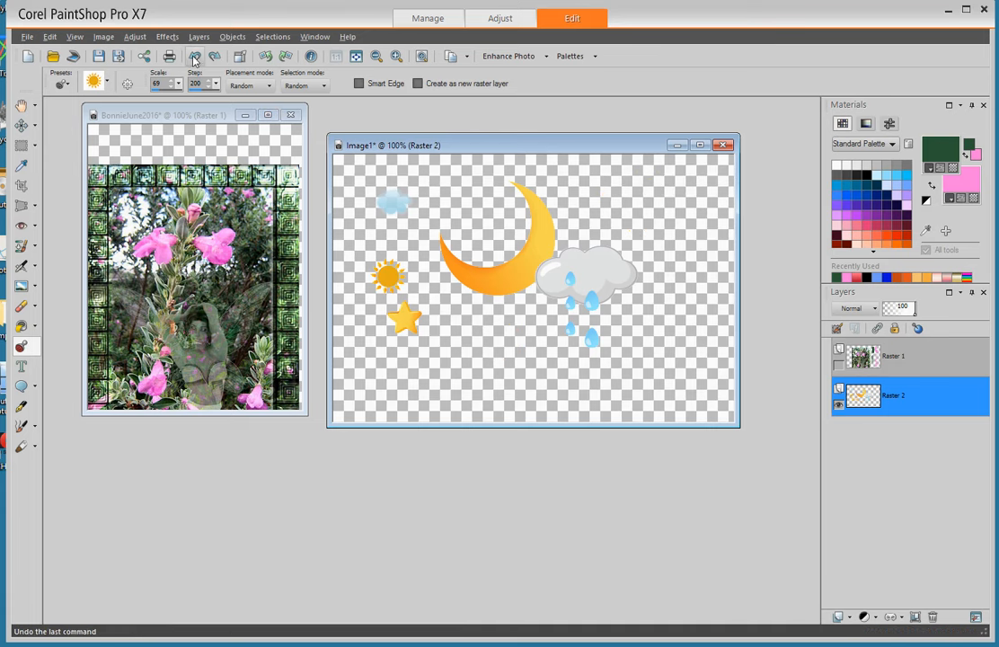
{"action": "left_click", "coordinate": [195, 56]}
{"action": "left_click", "coordinate": [194, 58]}
{"action": "left_click", "coordinate": [195, 56]}
{"action": "left_click", "coordinate": [195, 56]}
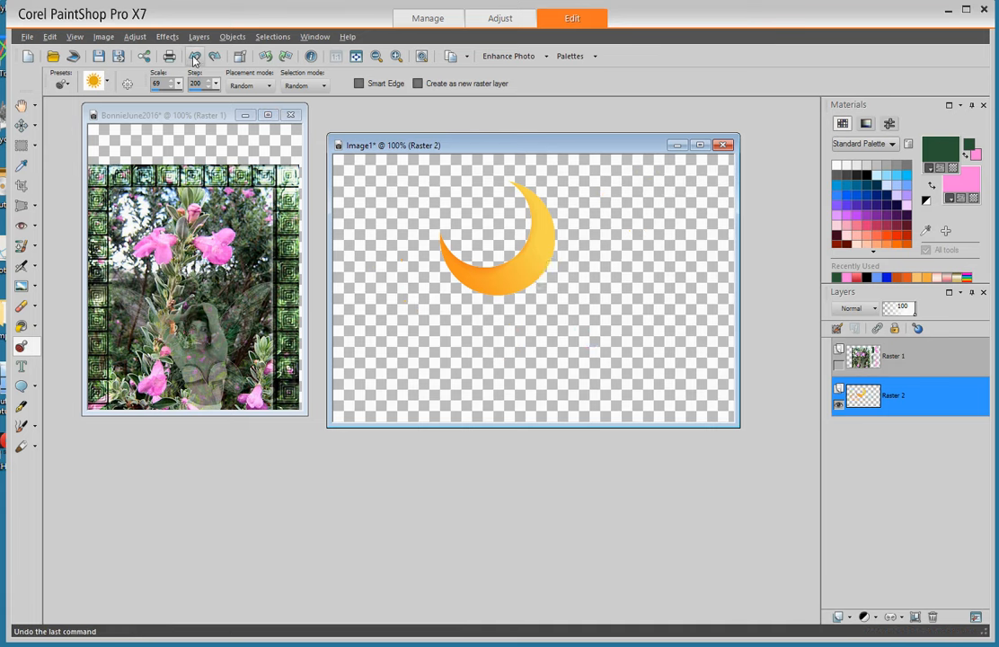
{"action": "left_click", "coordinate": [195, 57]}
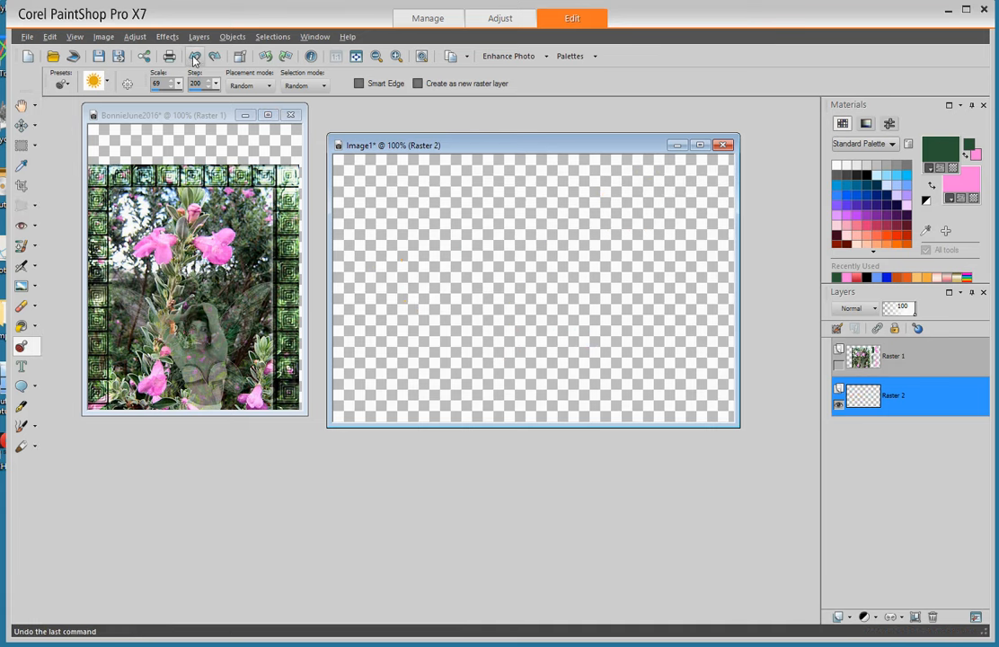
Activate the Text tool and choose the Wide Latin font.
{"action": "left_click", "coordinate": [22, 366]}
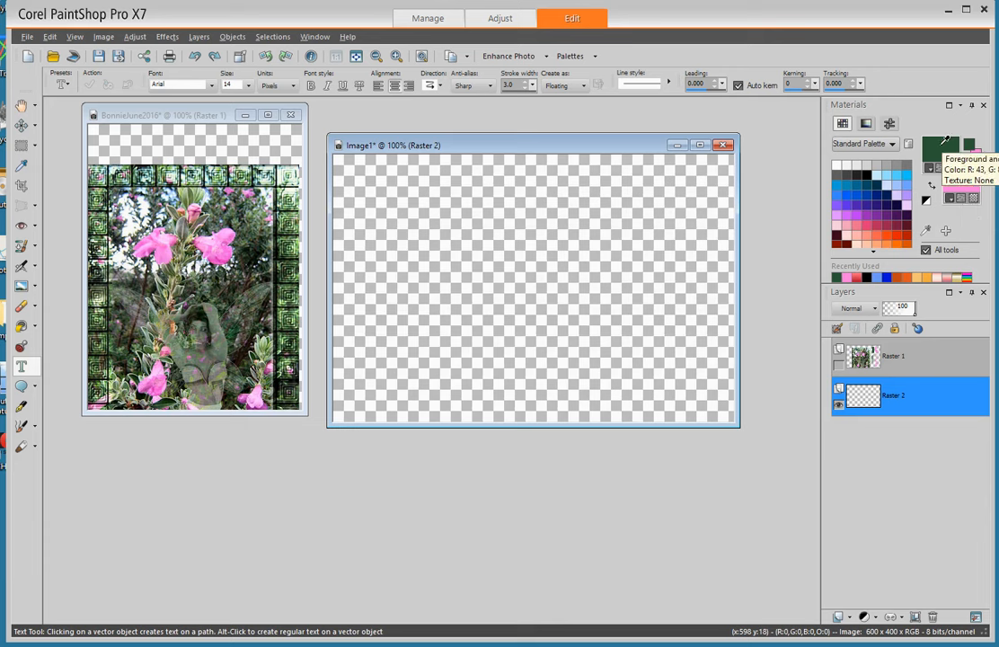
{"action": "left_click", "coordinate": [210, 87]}
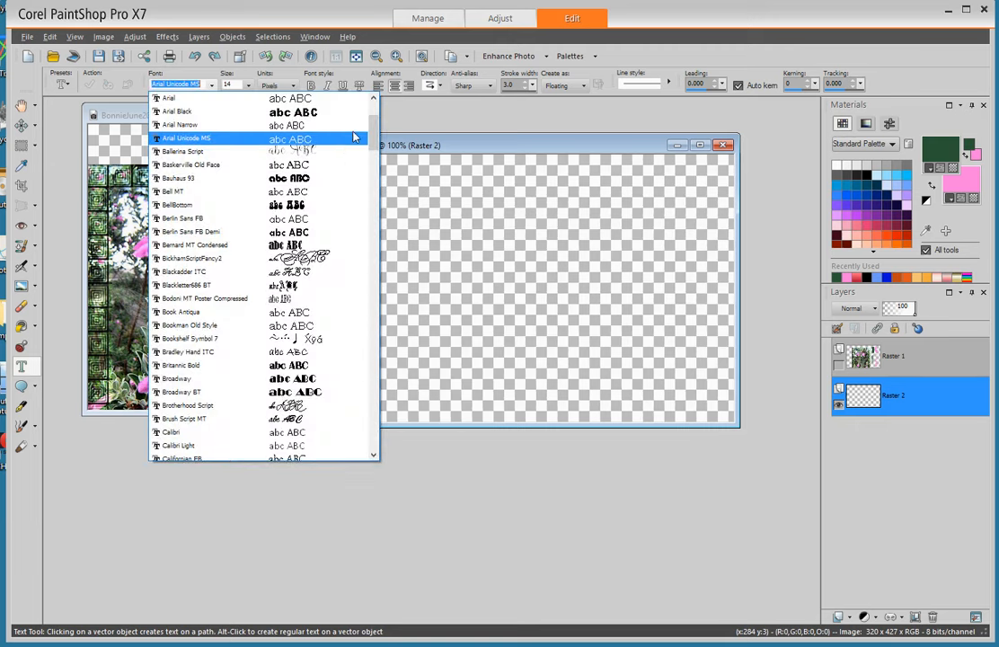
{"action": "left_click_drag", "start_coordinate": [373, 124], "coordinate": [385, 181]}
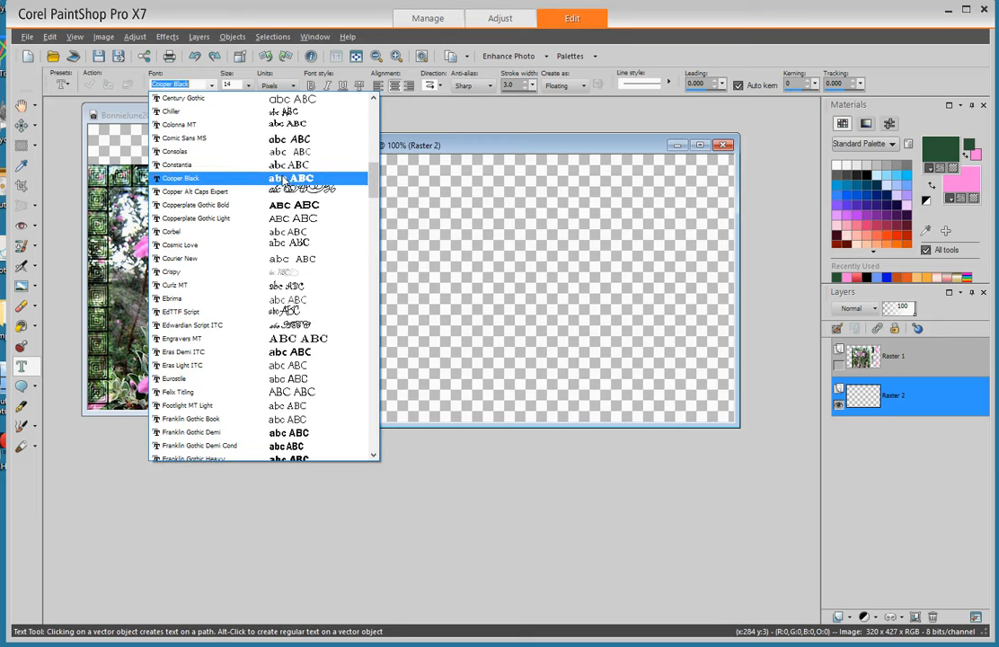
{"action": "left_click_drag", "start_coordinate": [376, 175], "coordinate": [382, 420]}
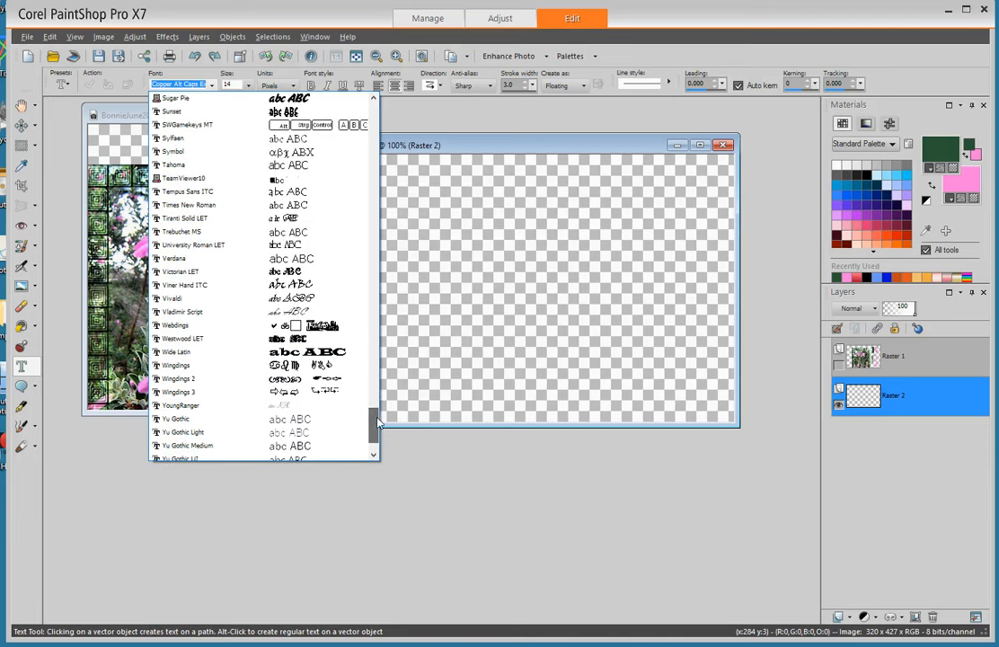
{"action": "left_click", "coordinate": [224, 352]}
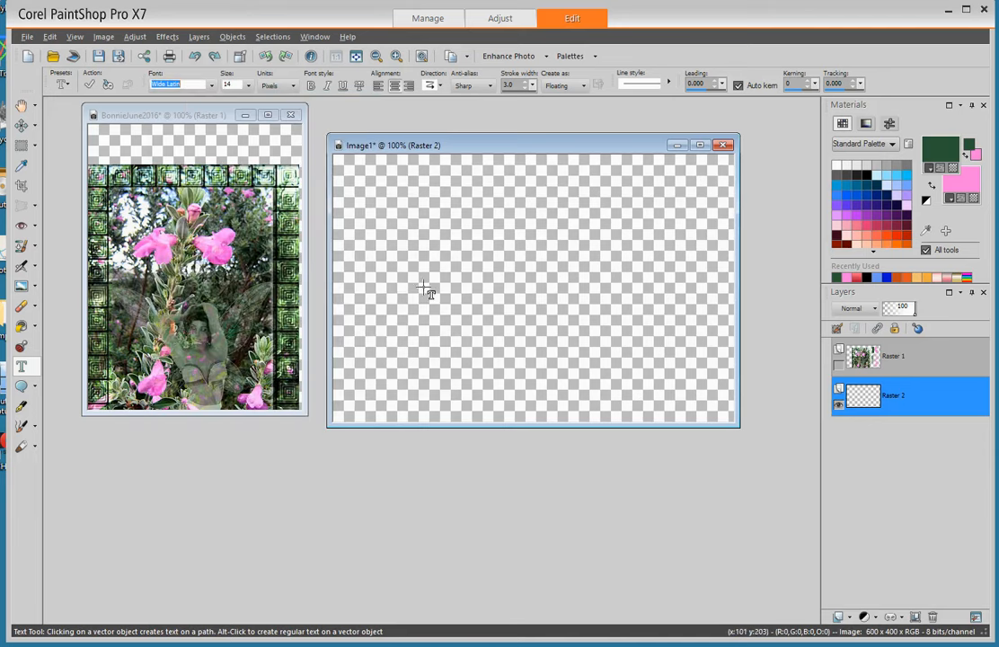
Set the text size to 60 pixels.
{"action": "left_click", "coordinate": [247, 85]}
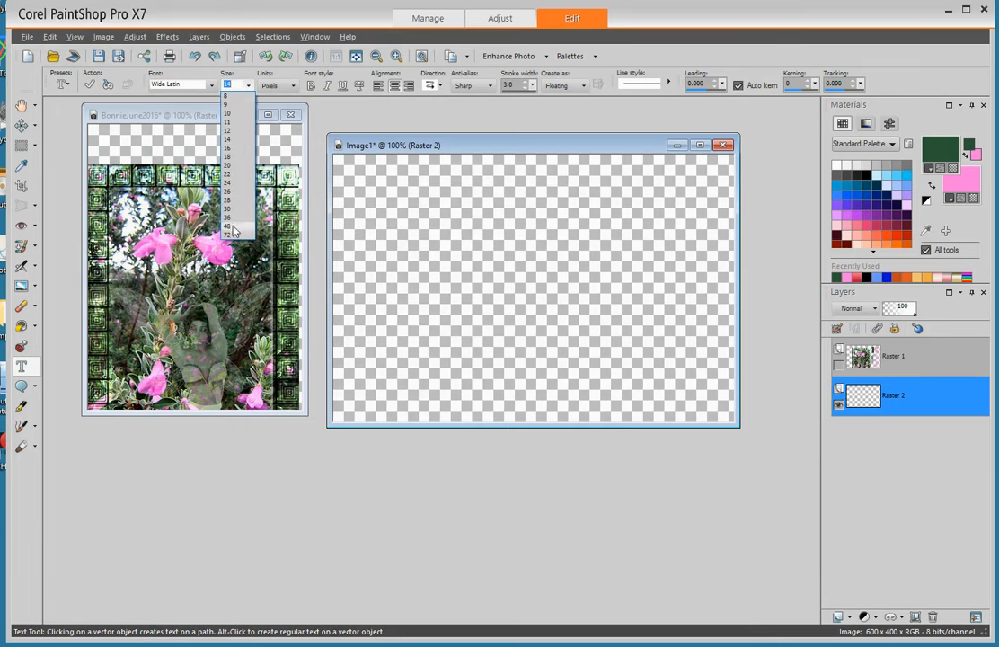
{"action": "left_click", "coordinate": [232, 231]}
{"action": "left_click", "coordinate": [249, 85]}
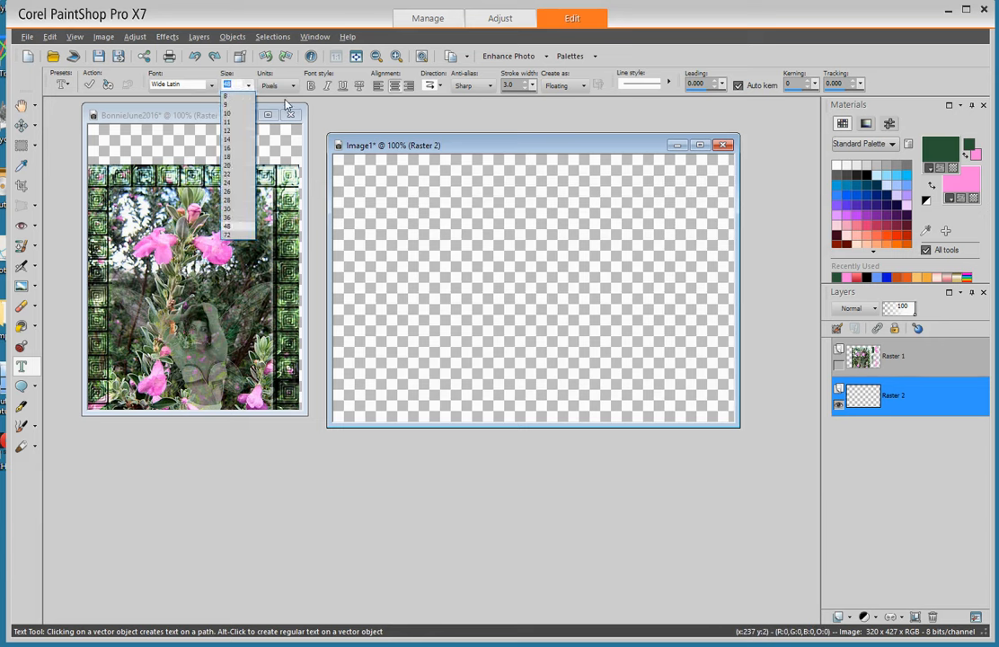
{"action": "type", "text": "60"}
{"action": "key", "text": "Return"}
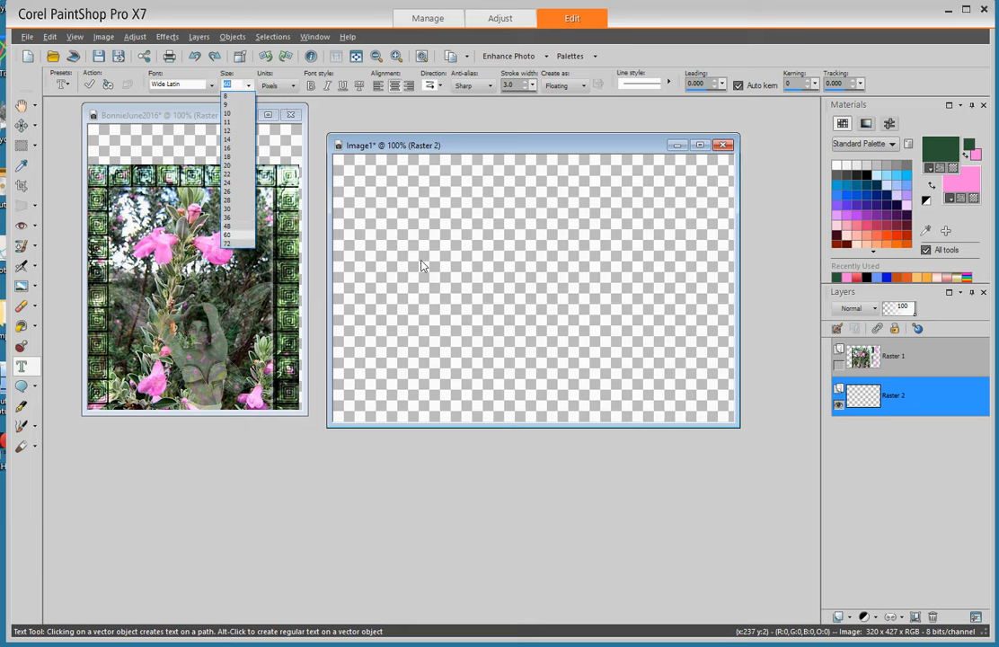
Enter a first name as text near the middle of the Image1 canvas.
{"action": "left_click", "coordinate": [512, 286]}
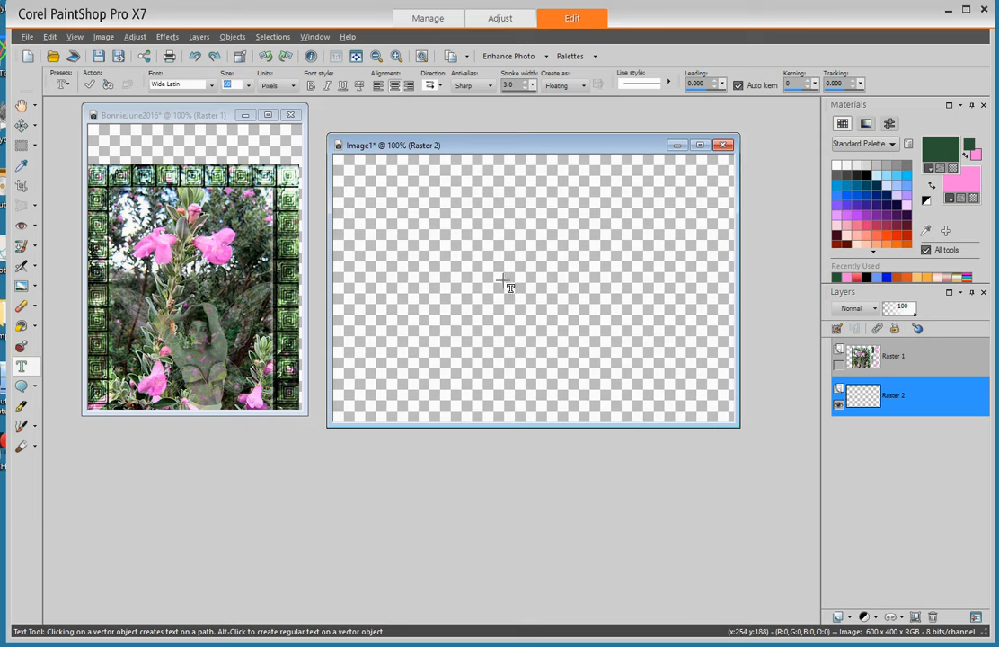
{"action": "left_click", "coordinate": [521, 288]}
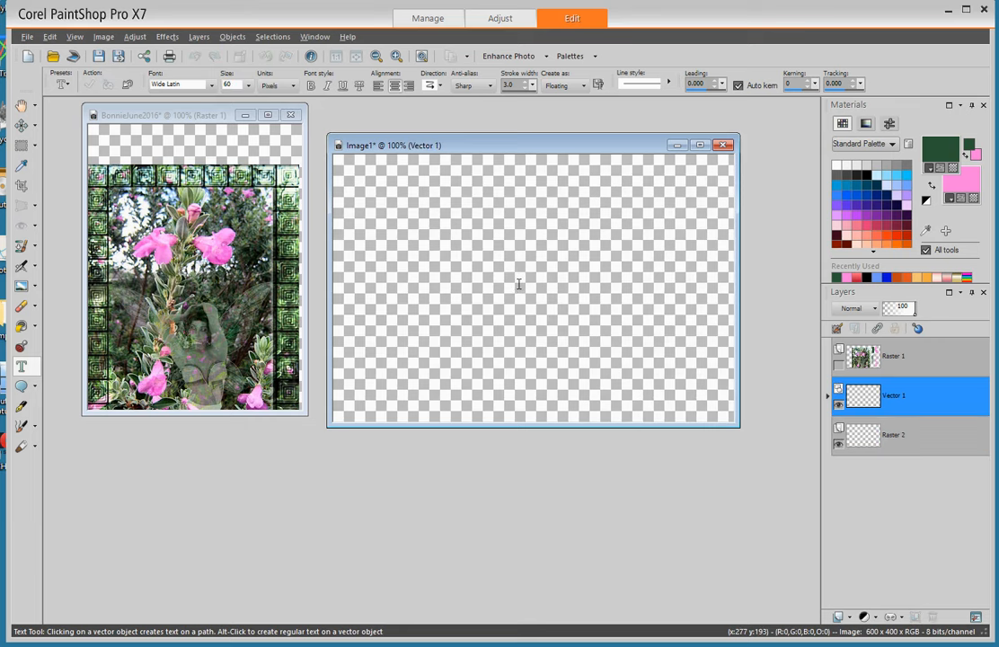
{"action": "type", "text": "V"}
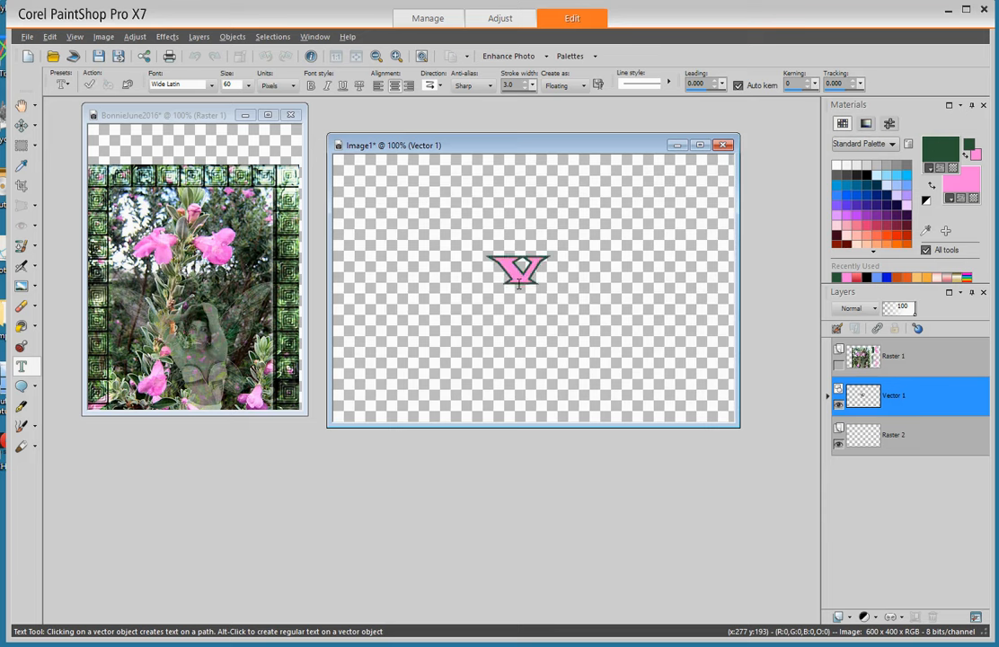
{"action": "type", "text": "ikk"}
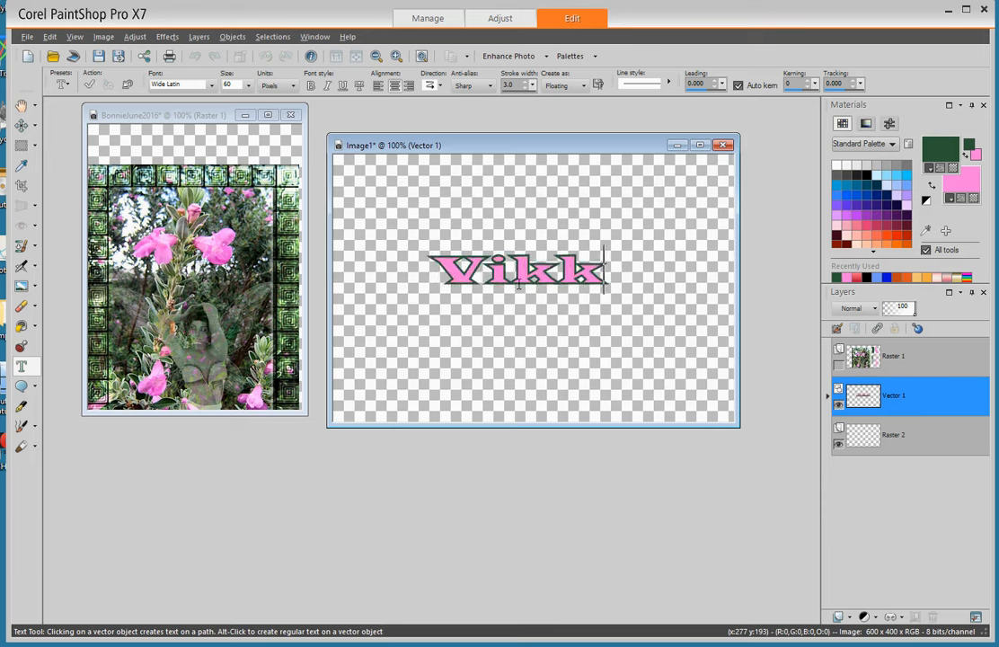
{"action": "type", "text": "i"}
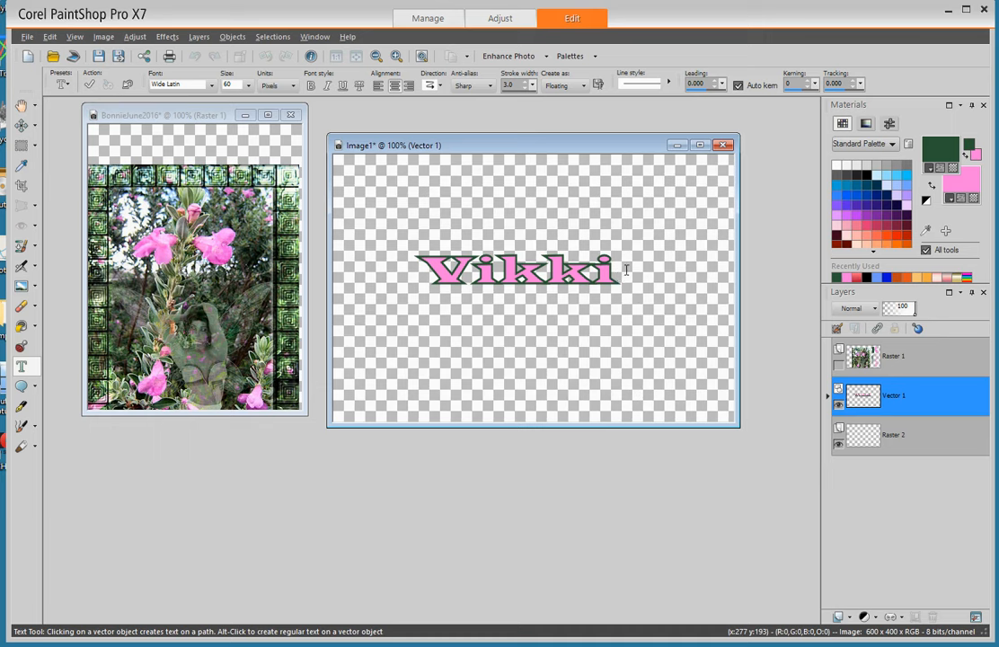
Select the whole name and change its foreground outline colour from the colour wheel to a light blue.
{"action": "left_click_drag", "start_coordinate": [620, 270], "coordinate": [442, 281]}
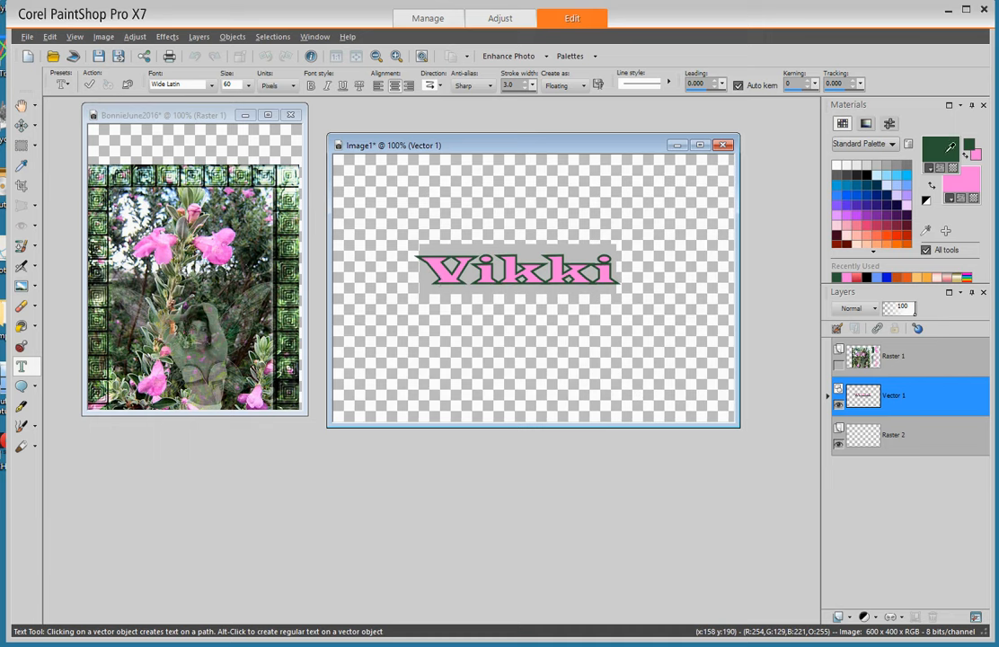
{"action": "left_click", "coordinate": [948, 147]}
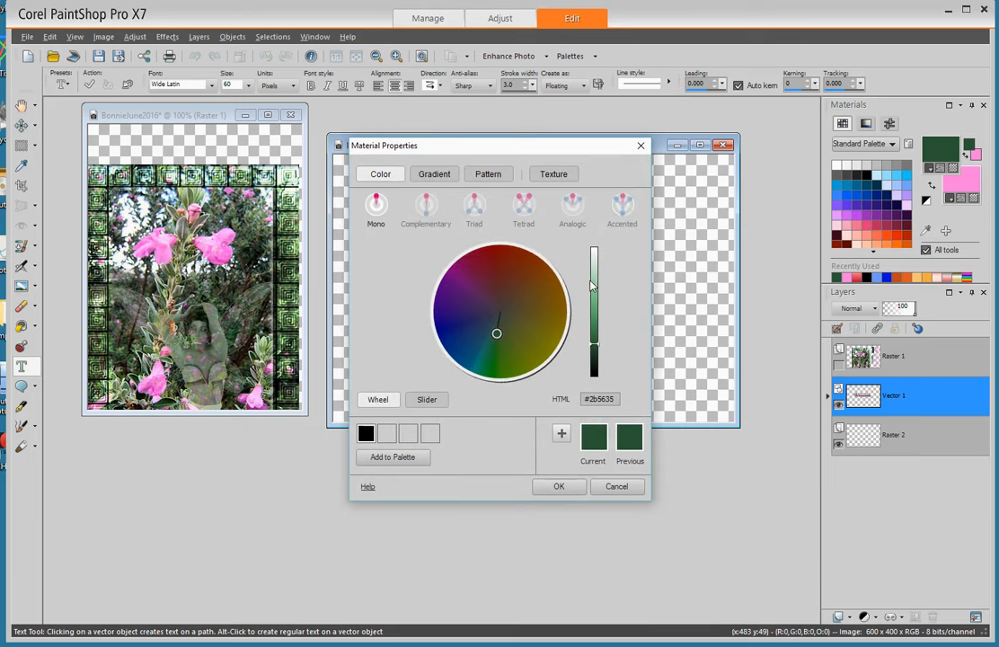
{"action": "left_click", "coordinate": [596, 272]}
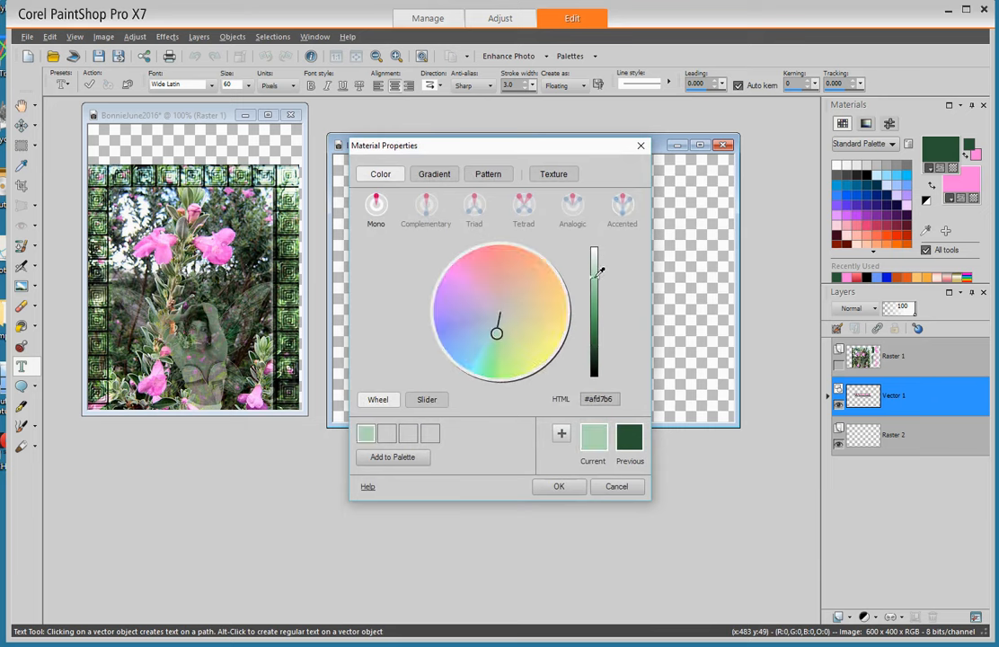
{"action": "mouse_move", "coordinate": [528, 312]}
{"action": "left_mouse_down"}
{"action": "mouse_move", "coordinate": [537, 341]}
{"action": "mouse_move", "coordinate": [541, 292]}
{"action": "mouse_move", "coordinate": [512, 280]}
{"action": "left_mouse_up"}
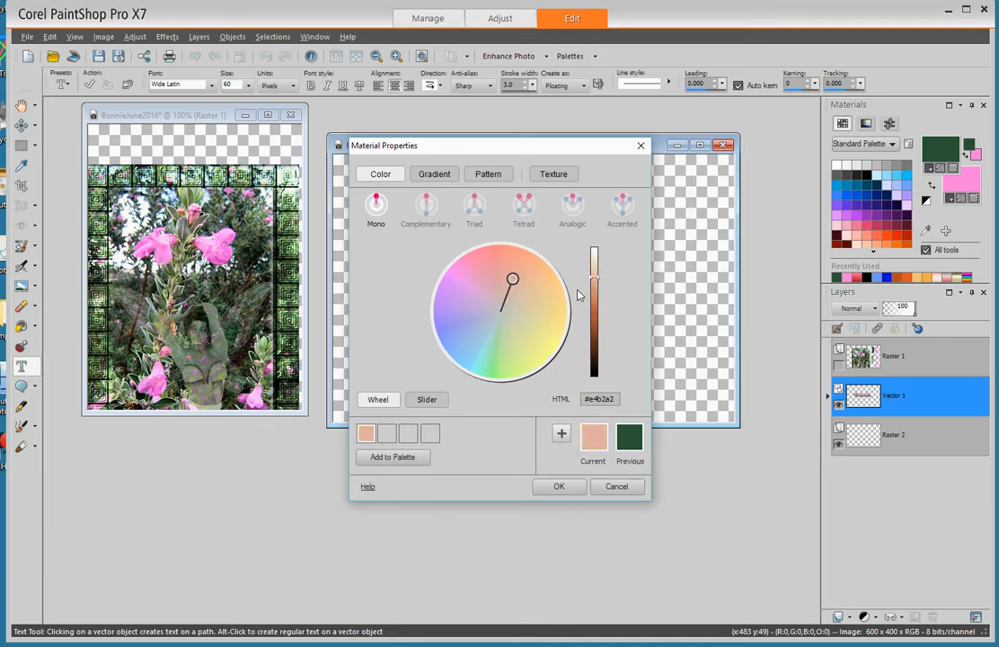
{"action": "mouse_move", "coordinate": [597, 272]}
{"action": "left_mouse_down"}
{"action": "mouse_move", "coordinate": [602, 371]}
{"action": "mouse_move", "coordinate": [594, 286]}
{"action": "left_mouse_up"}
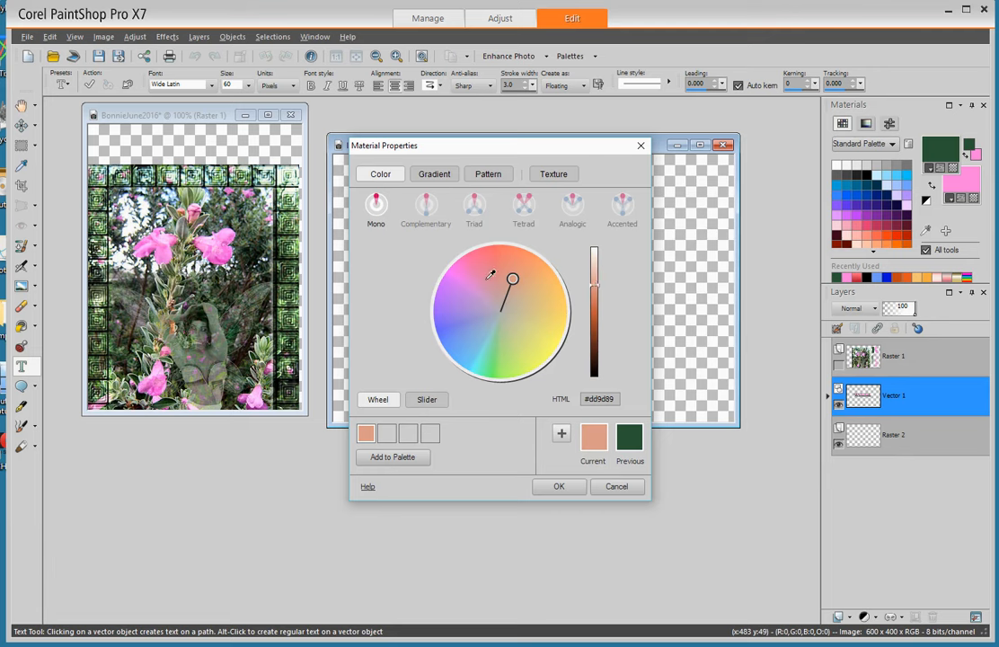
{"action": "left_click", "coordinate": [474, 358]}
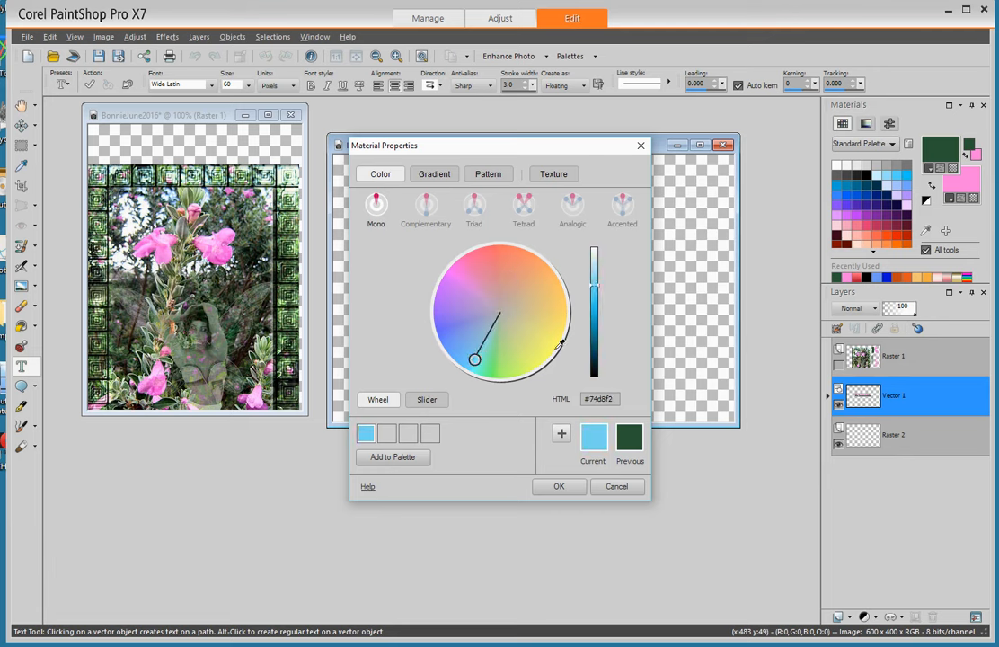
{"action": "mouse_move", "coordinate": [599, 449]}
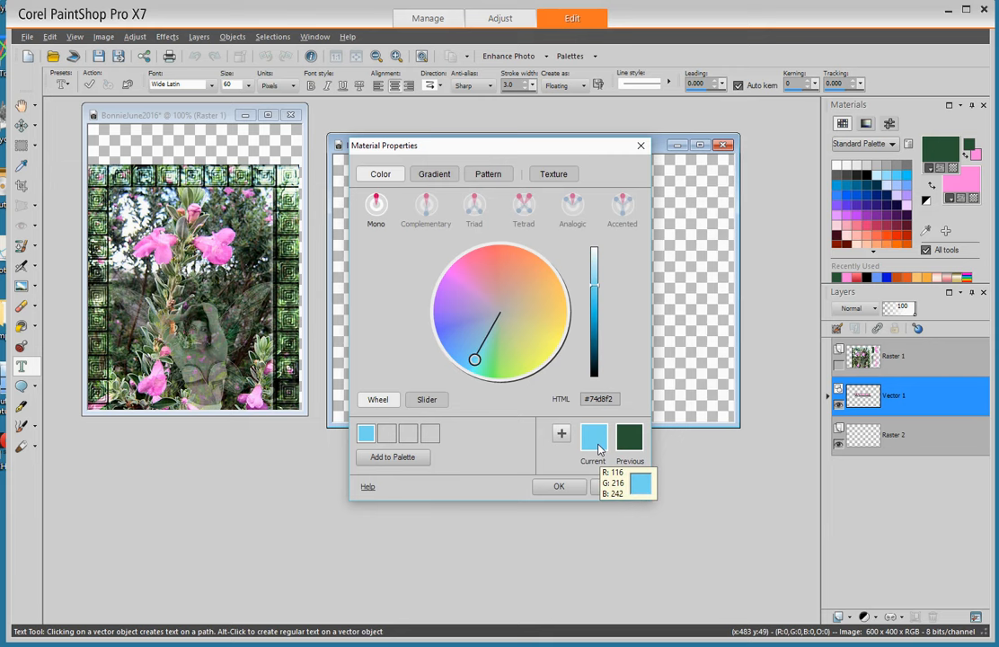
{"action": "mouse_move", "coordinate": [639, 437]}
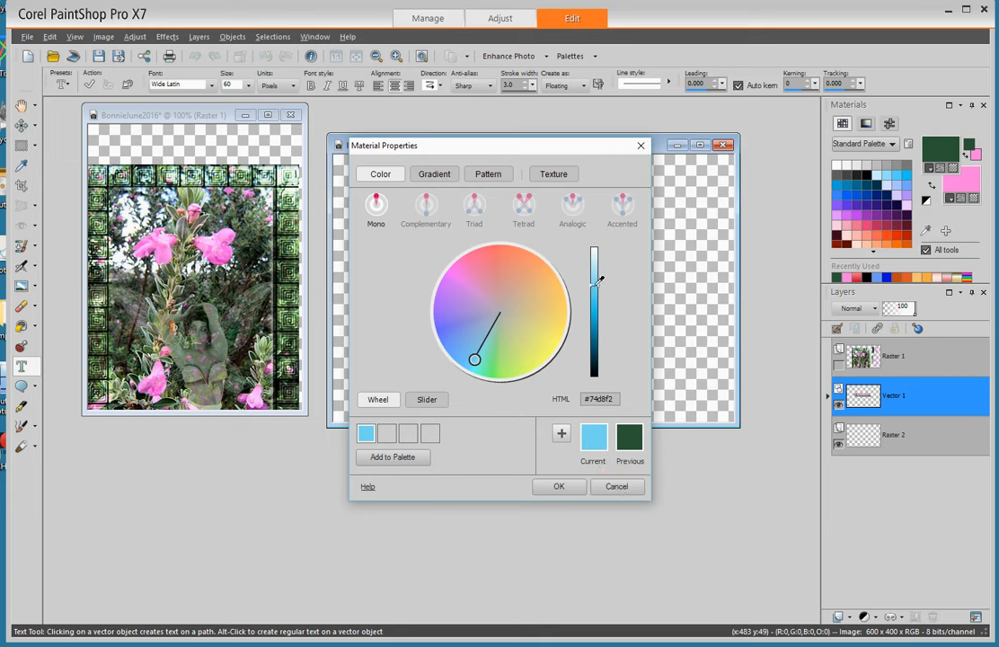
{"action": "left_click_drag", "start_coordinate": [597, 279], "coordinate": [597, 255]}
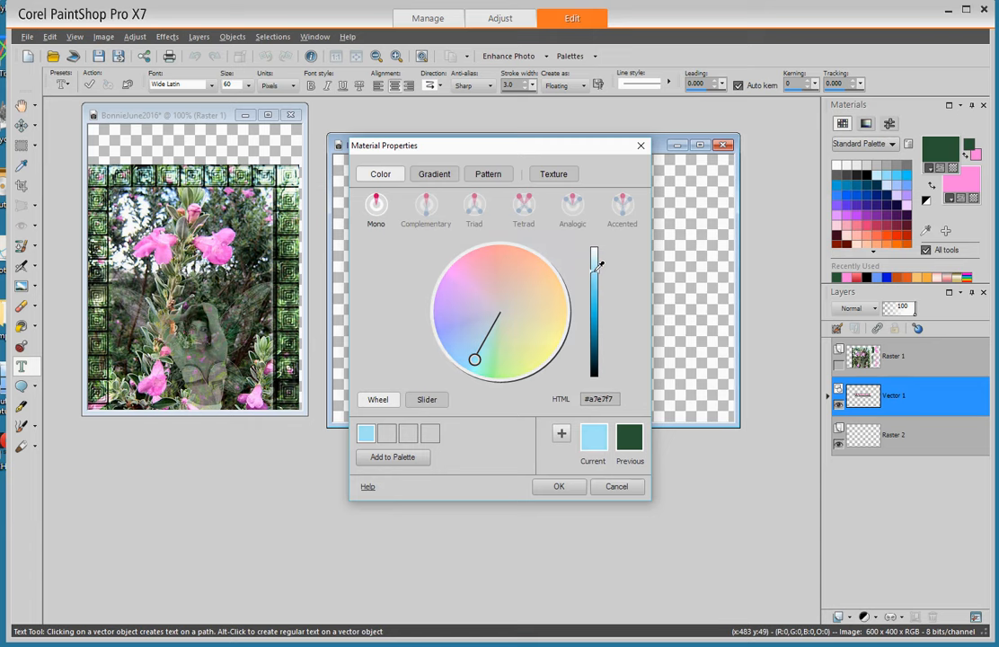
{"action": "left_click", "coordinate": [566, 486]}
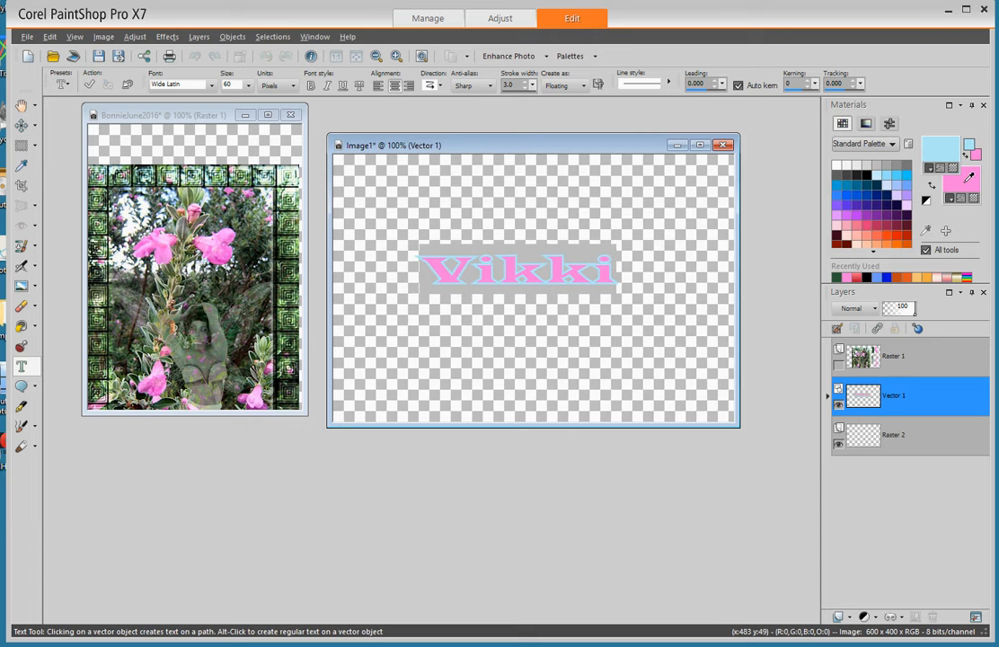
Change the name's background fill colour to pale yellow #f4fb8f and deselect the text.
{"action": "left_click", "coordinate": [961, 181]}
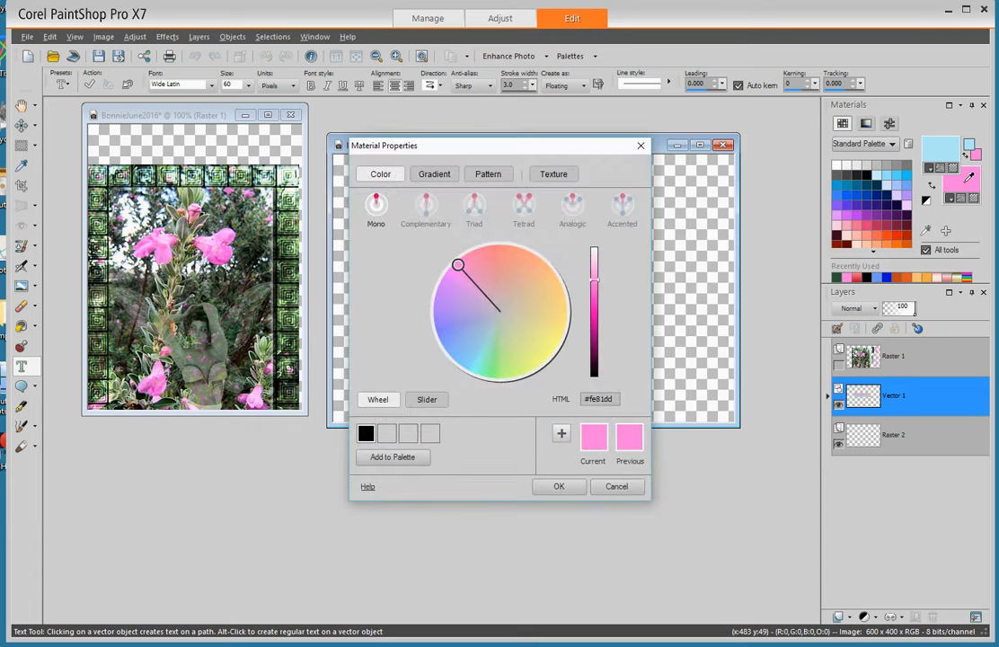
{"action": "left_click", "coordinate": [543, 355]}
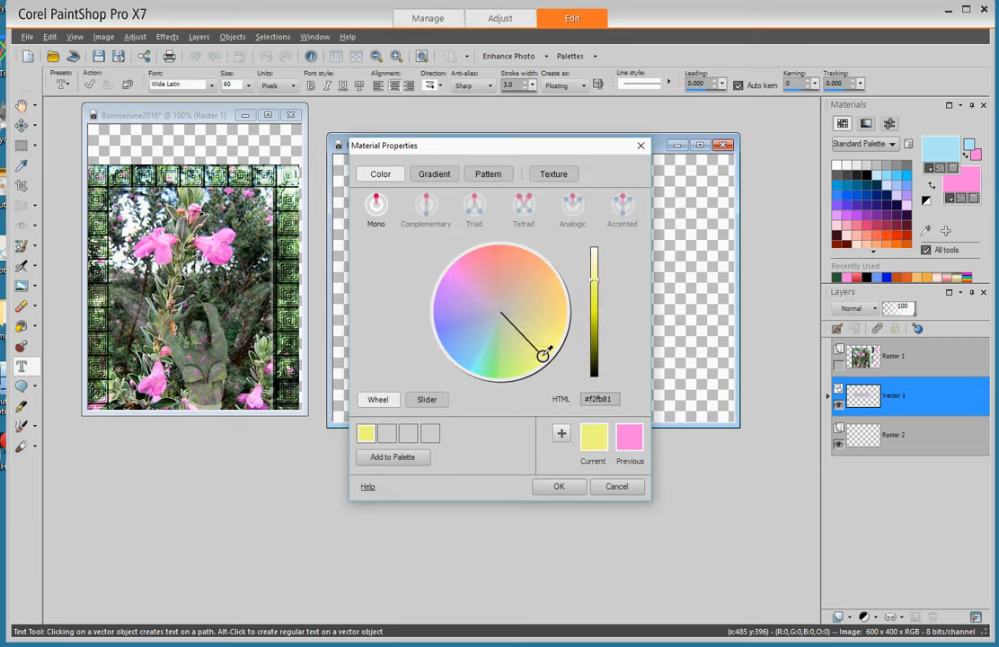
{"action": "left_click", "coordinate": [597, 274]}
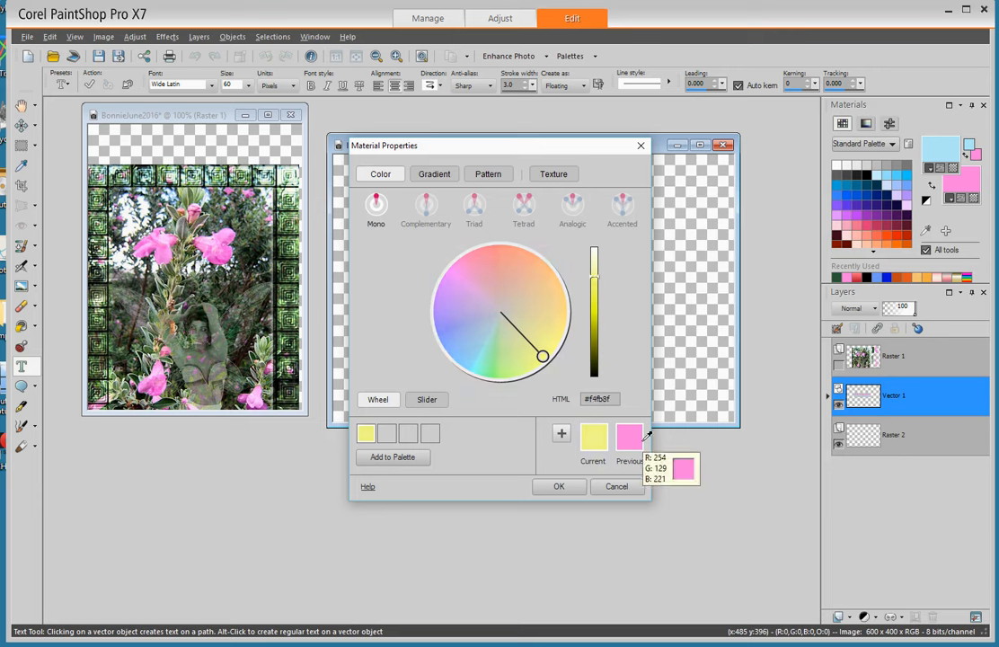
{"action": "left_click", "coordinate": [556, 489]}
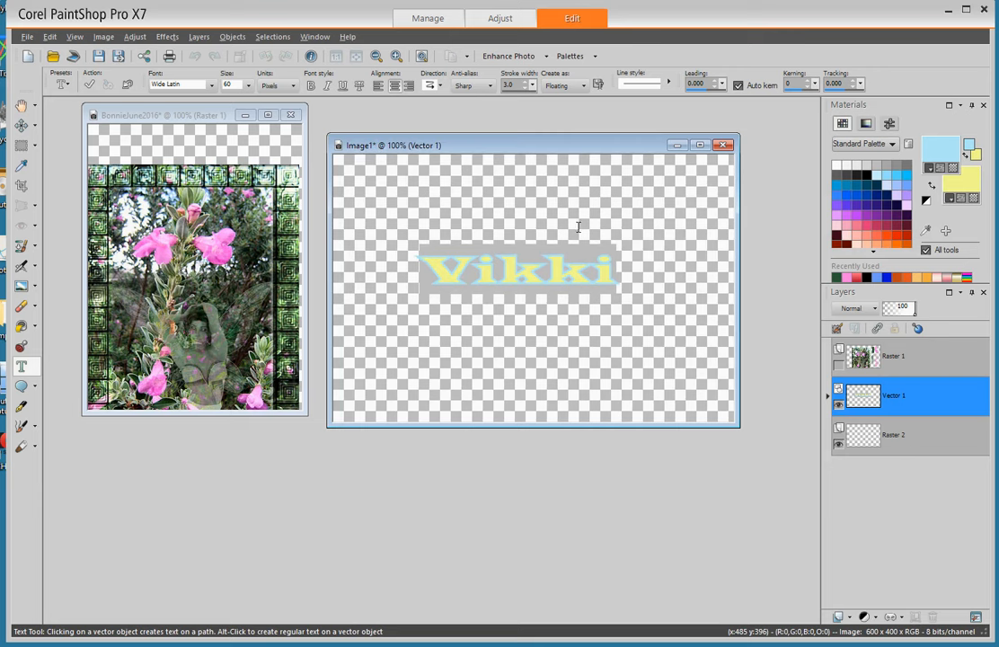
{"action": "left_click", "coordinate": [616, 265]}
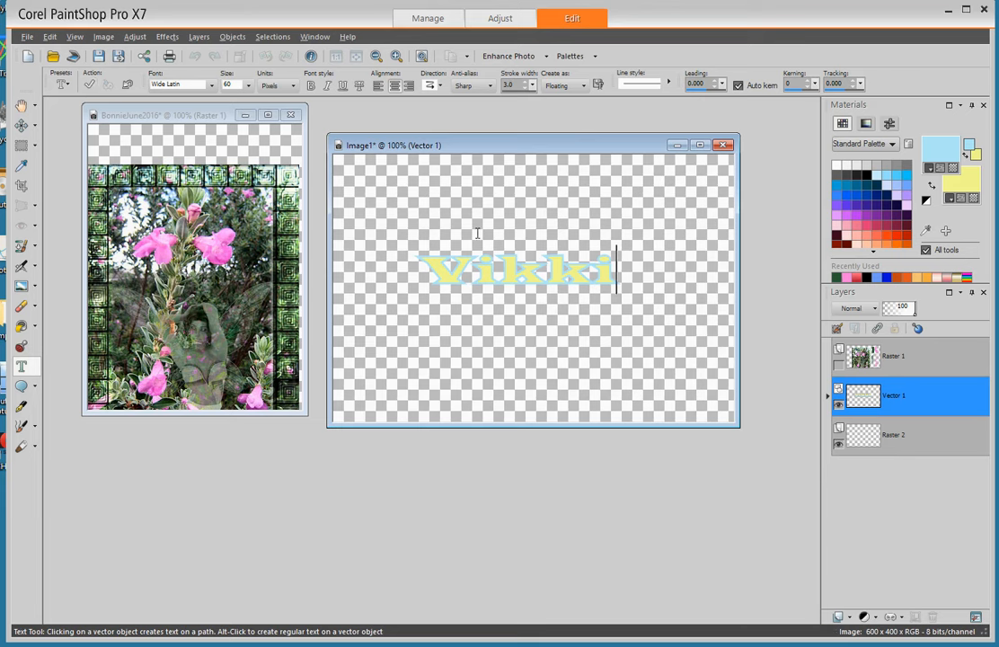
Reselect the name, set its stroke width to 1.0 and have the text created as Floating.
{"action": "left_click_drag", "start_coordinate": [621, 269], "coordinate": [426, 277]}
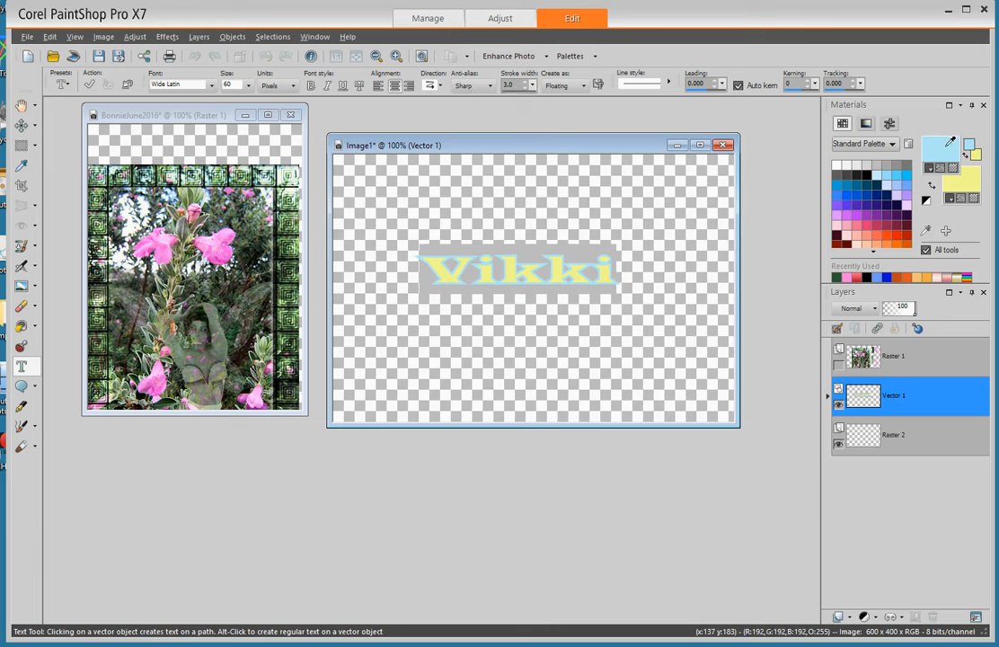
{"action": "left_click", "coordinate": [525, 88]}
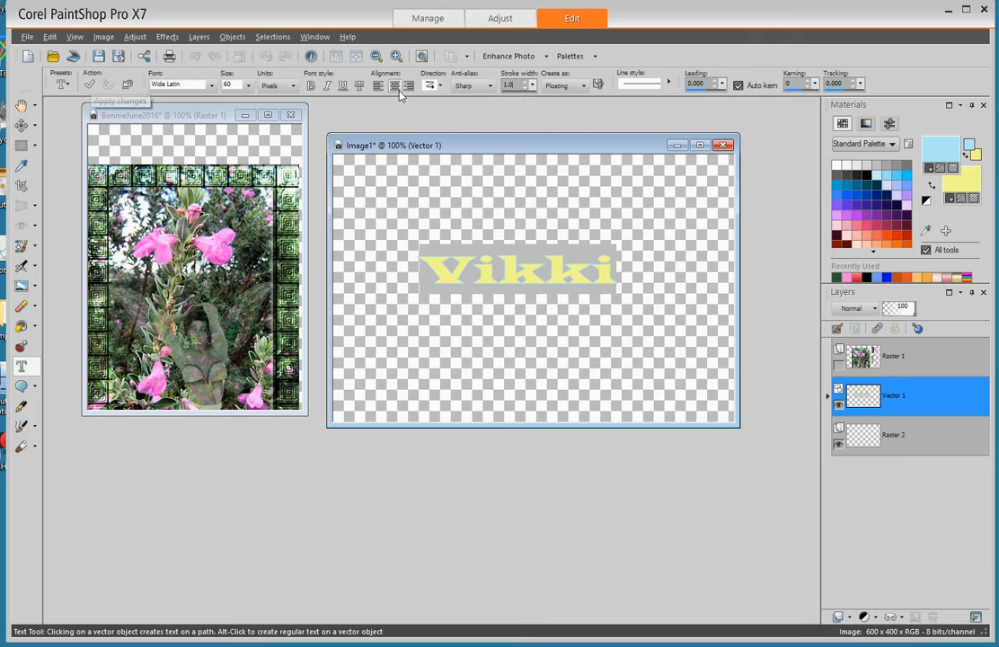
{"action": "left_click", "coordinate": [583, 86]}
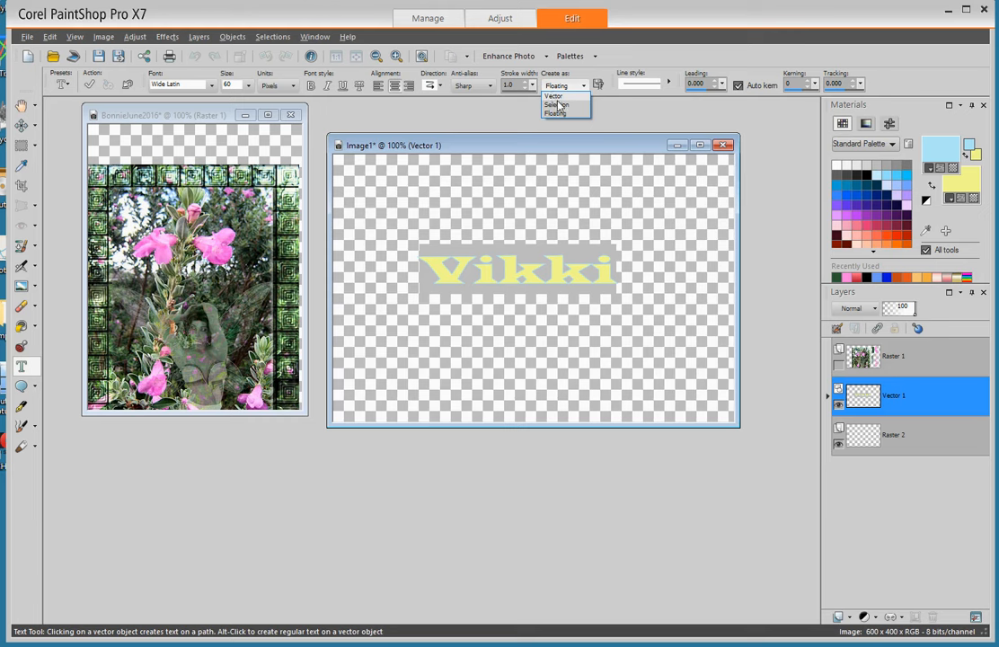
{"action": "left_click", "coordinate": [557, 113]}
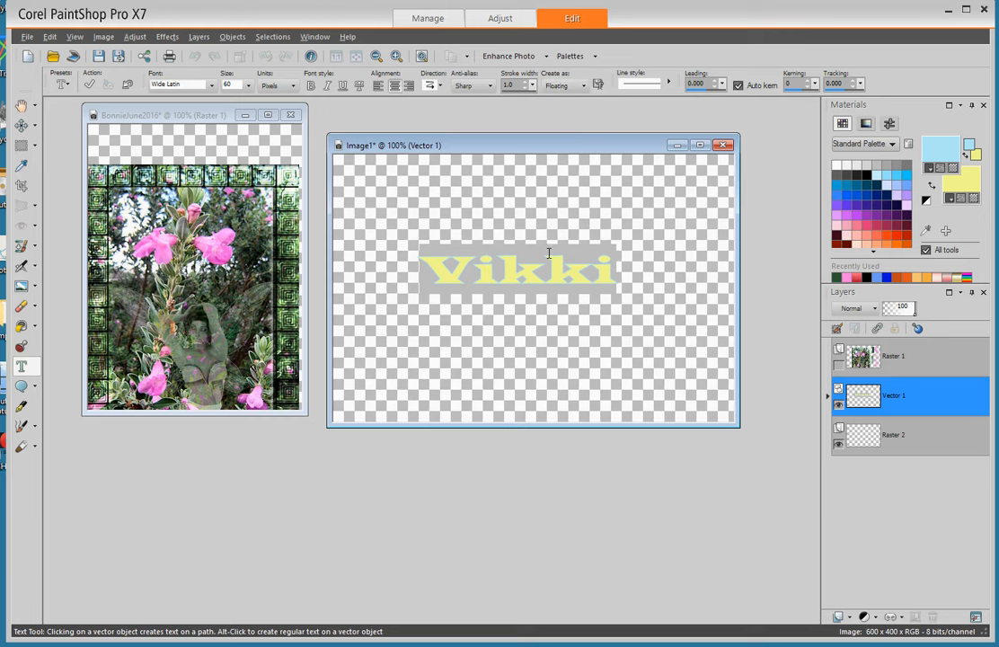
Apply the name as a floating selection and move it down to the lower part of the canvas.
{"action": "left_click", "coordinate": [629, 267]}
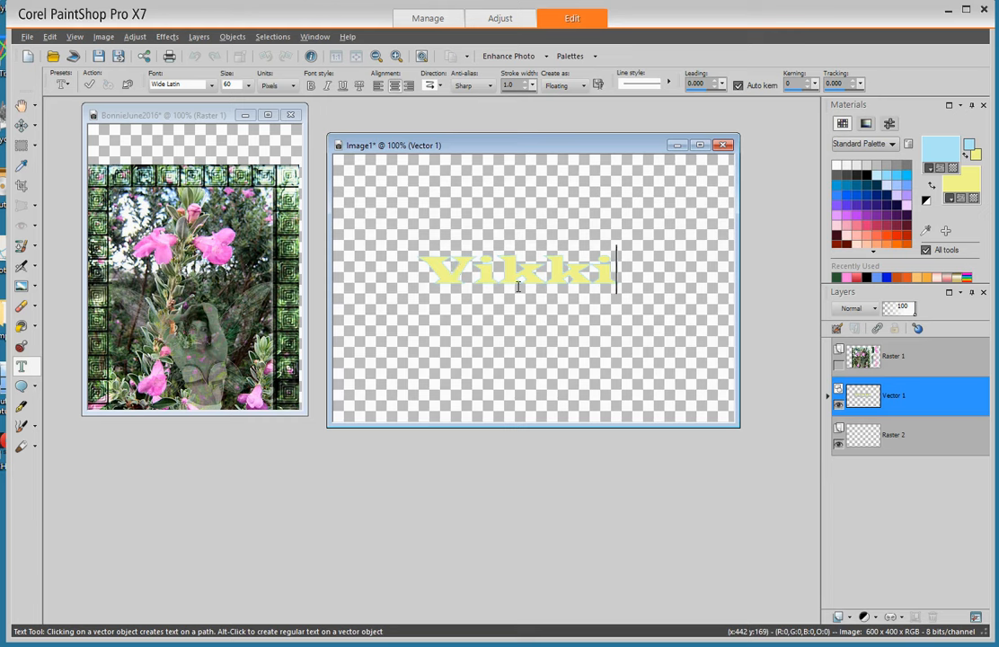
{"action": "left_click", "coordinate": [90, 86]}
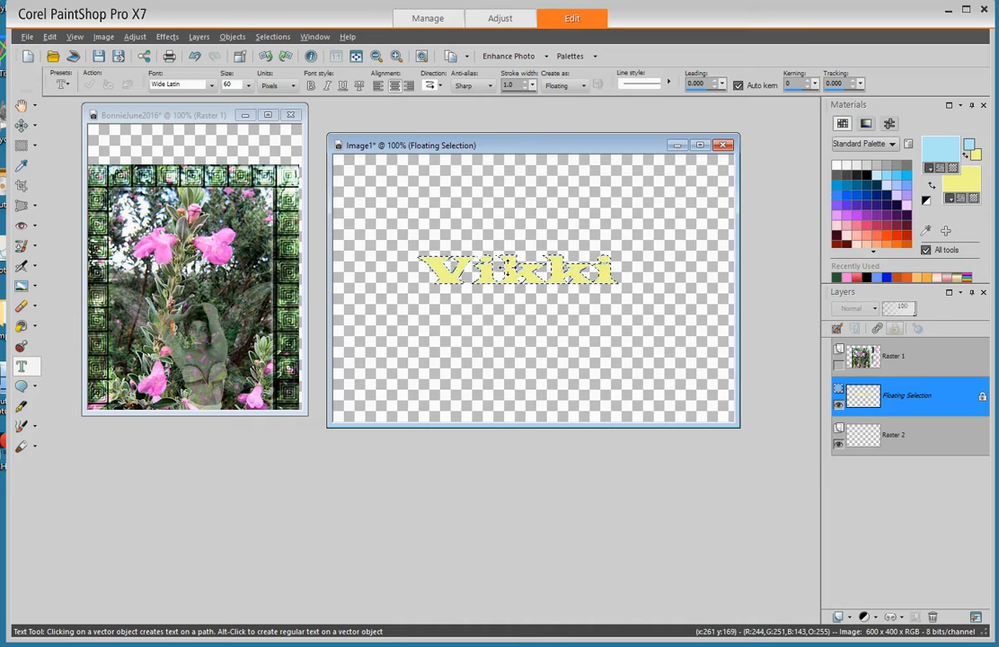
{"action": "left_click_drag", "start_coordinate": [510, 267], "coordinate": [498, 357]}
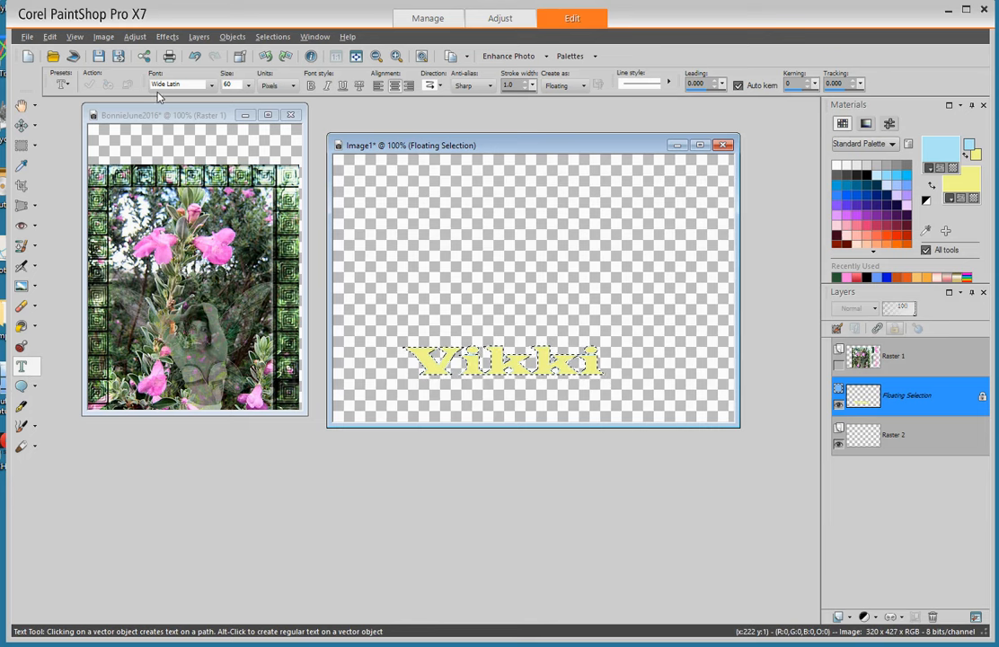
Undo the floating name's move and creation, and toggle between undoing and redoing its creation.
{"action": "left_click", "coordinate": [195, 56]}
{"action": "left_click", "coordinate": [196, 56]}
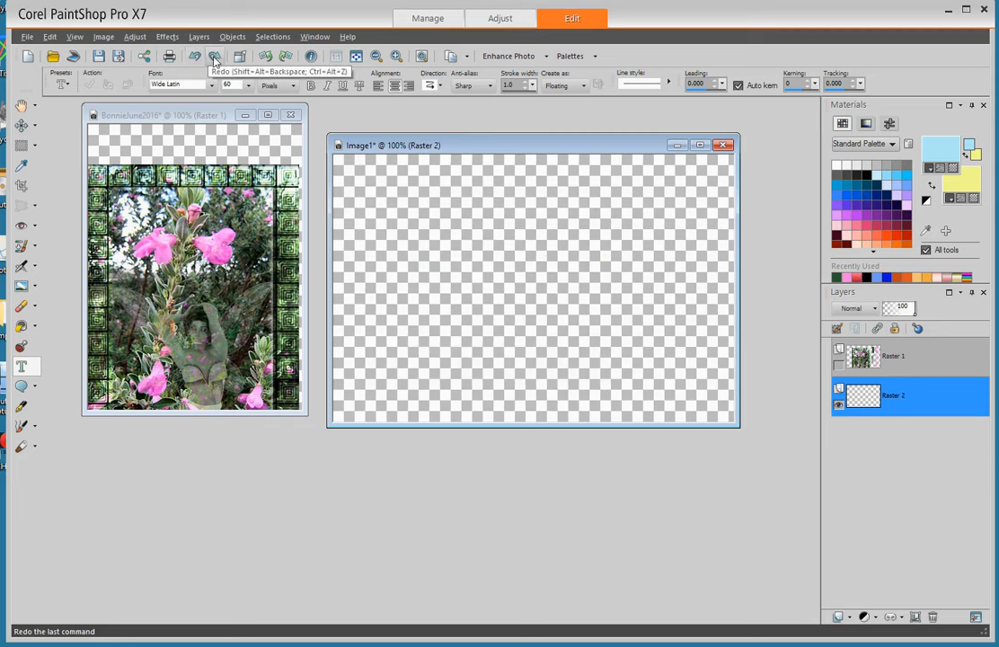
{"action": "left_click", "coordinate": [215, 56]}
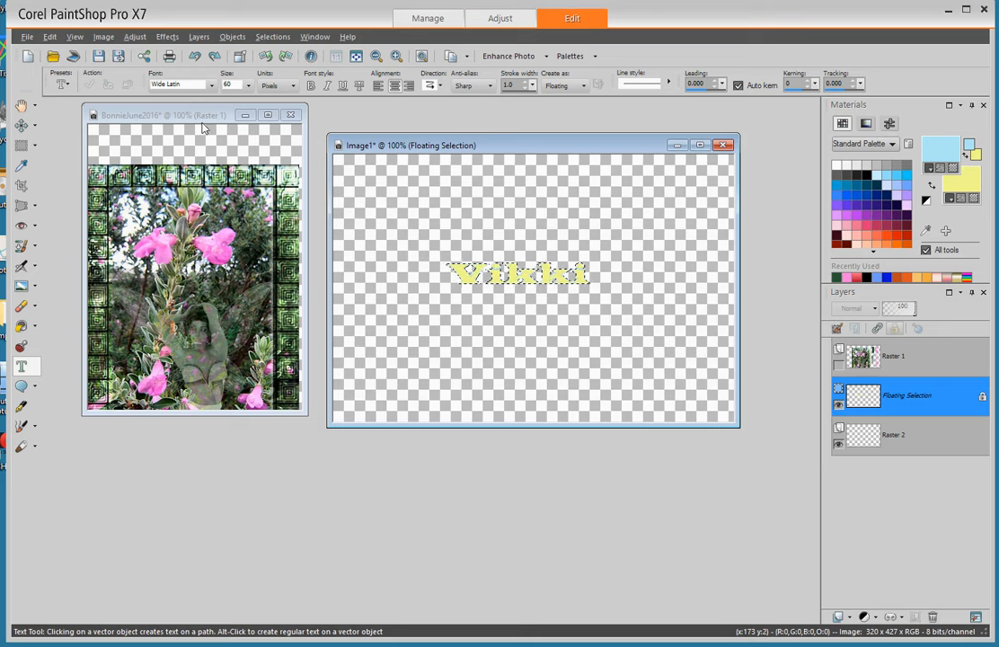
{"action": "left_click", "coordinate": [194, 56]}
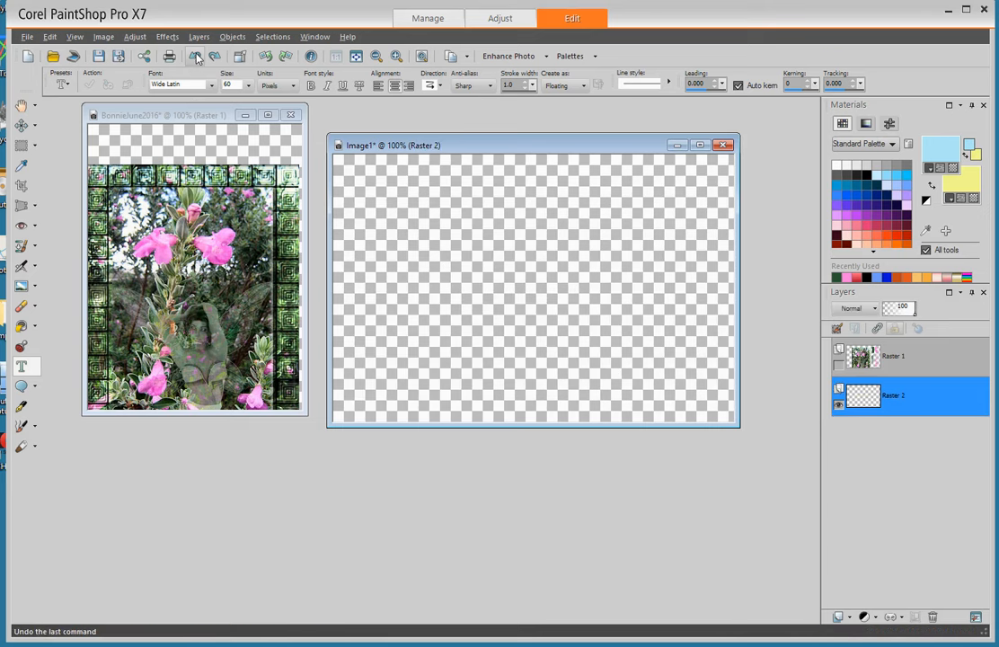
{"action": "left_click", "coordinate": [215, 56]}
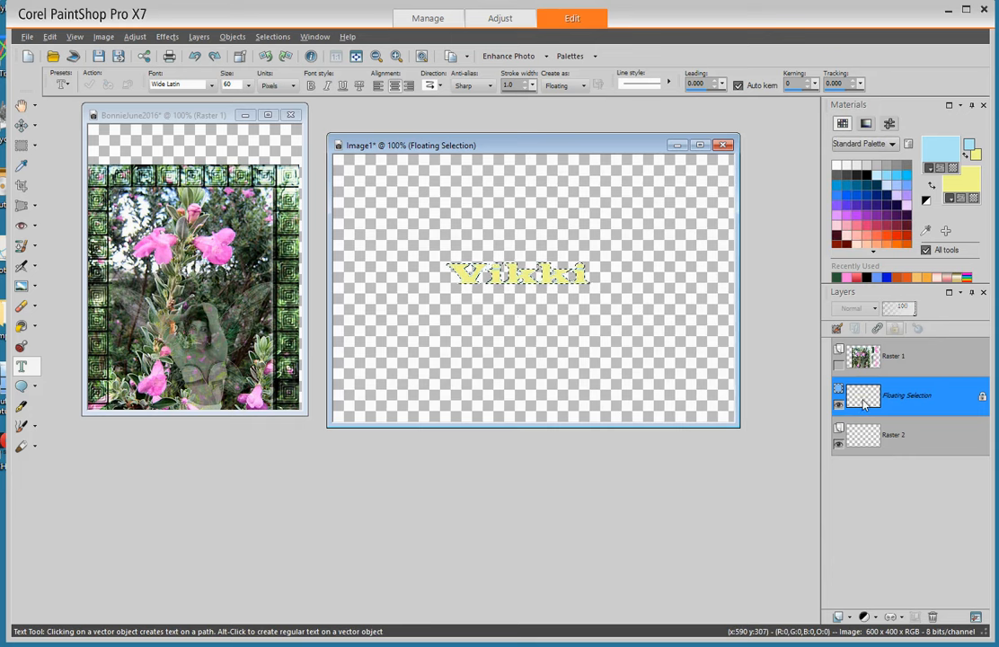
Delete the floating name selection from the new image.
{"action": "mouse_move", "coordinate": [865, 396]}
{"action": "mouse_move", "coordinate": [862, 452]}
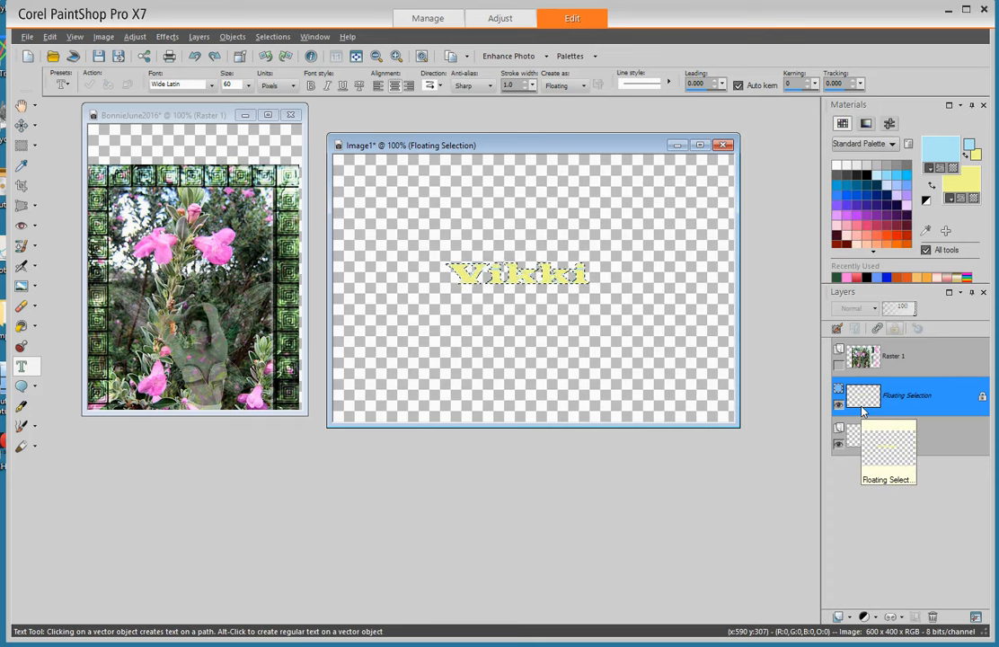
{"action": "key", "text": "Delete"}
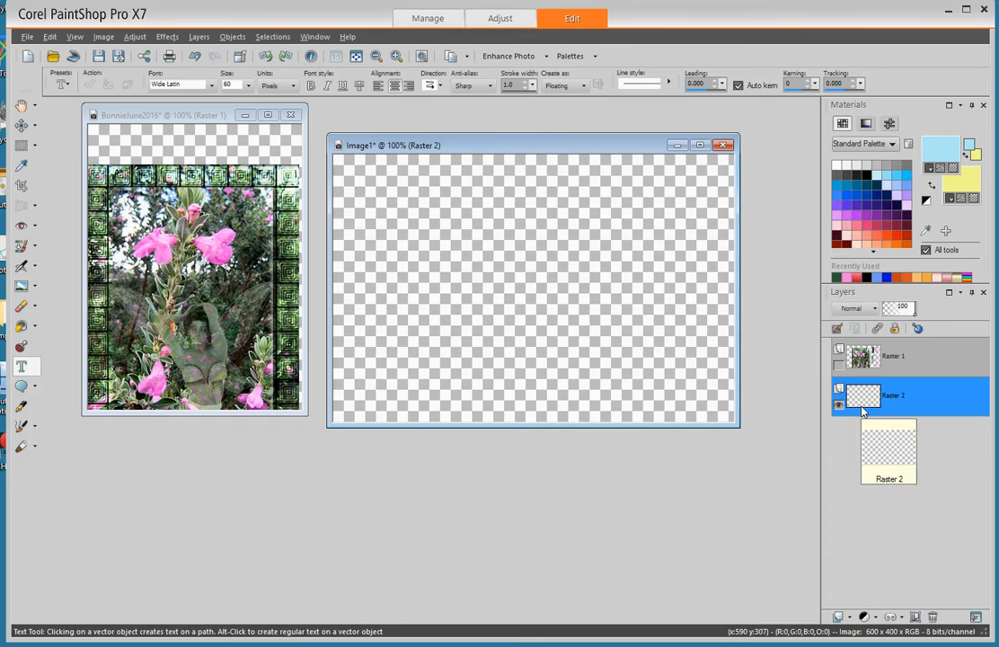
Activate the Preset Shape tool and choose the red bow from the shapes in the All category.
{"action": "left_click", "coordinate": [34, 388]}
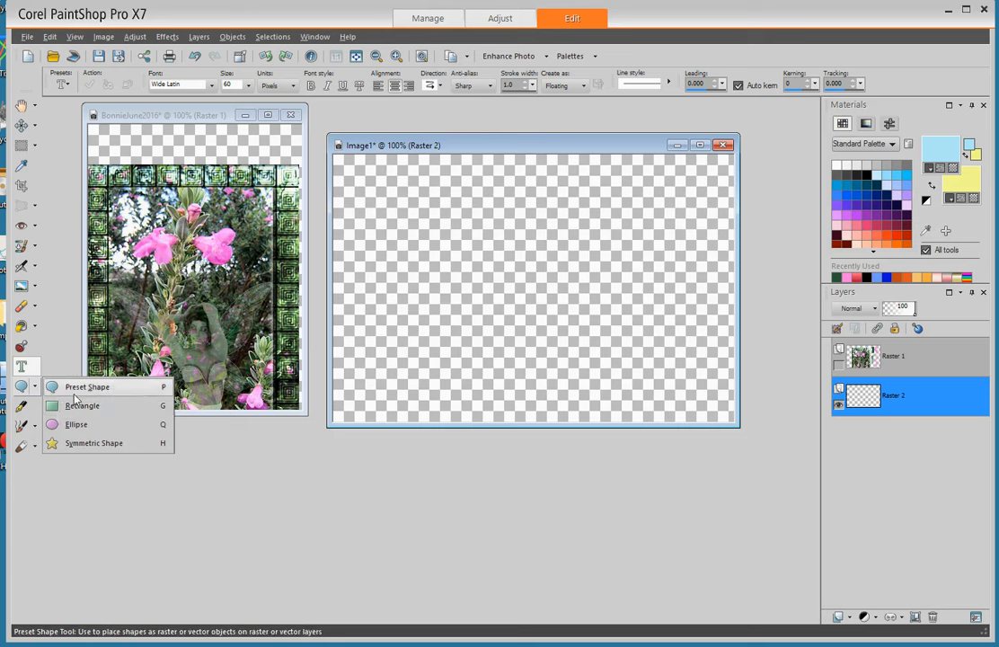
{"action": "left_click", "coordinate": [76, 392]}
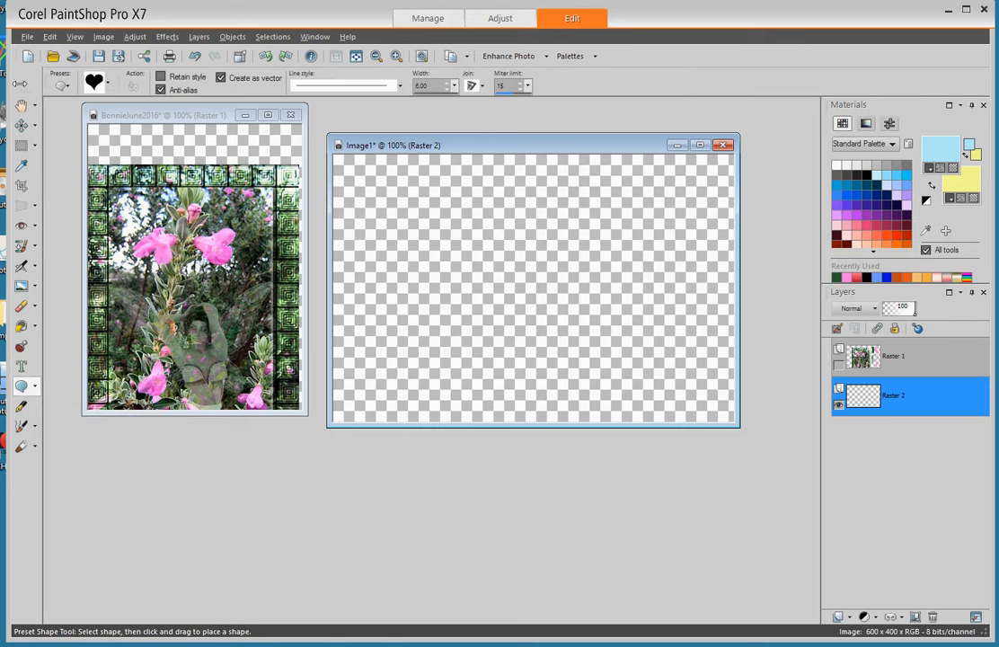
{"action": "left_click", "coordinate": [108, 84]}
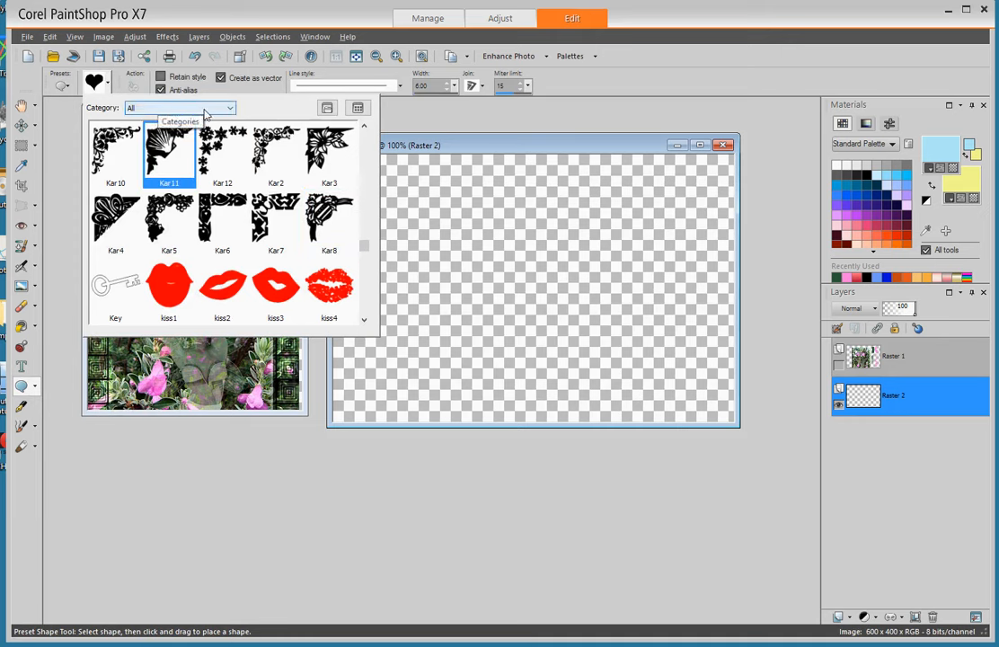
{"action": "left_click_drag", "start_coordinate": [364, 246], "coordinate": [372, 137]}
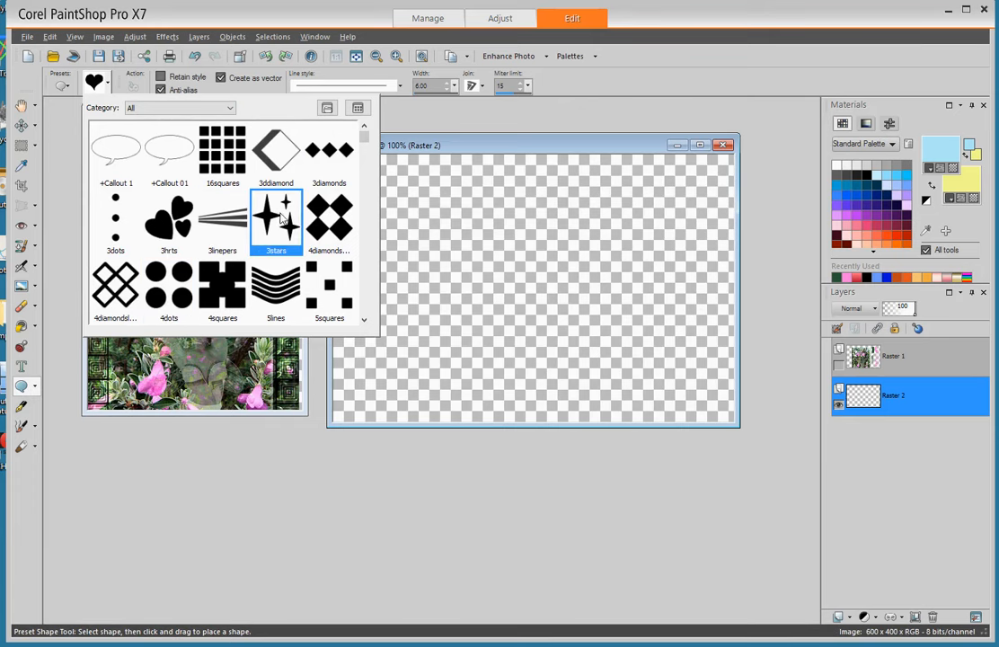
{"action": "scroll", "coordinate": [234, 234], "scroll_direction": "down", "scroll_amount": 10}
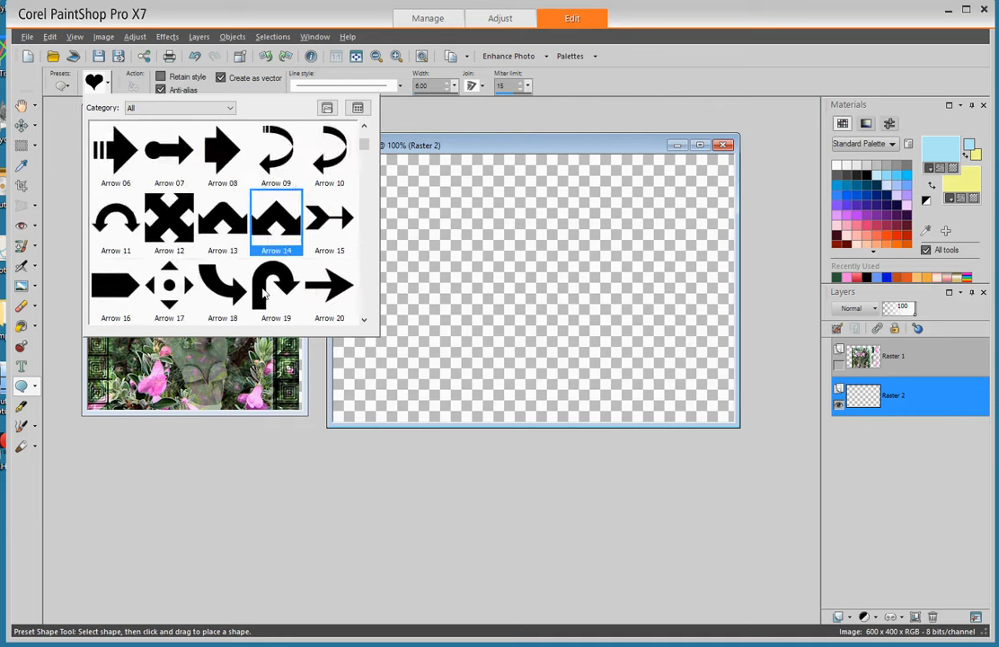
{"action": "scroll", "coordinate": [264, 288], "scroll_direction": "down", "scroll_amount": 6}
{"action": "scroll", "coordinate": [270, 265], "scroll_direction": "up", "scroll_amount": 3}
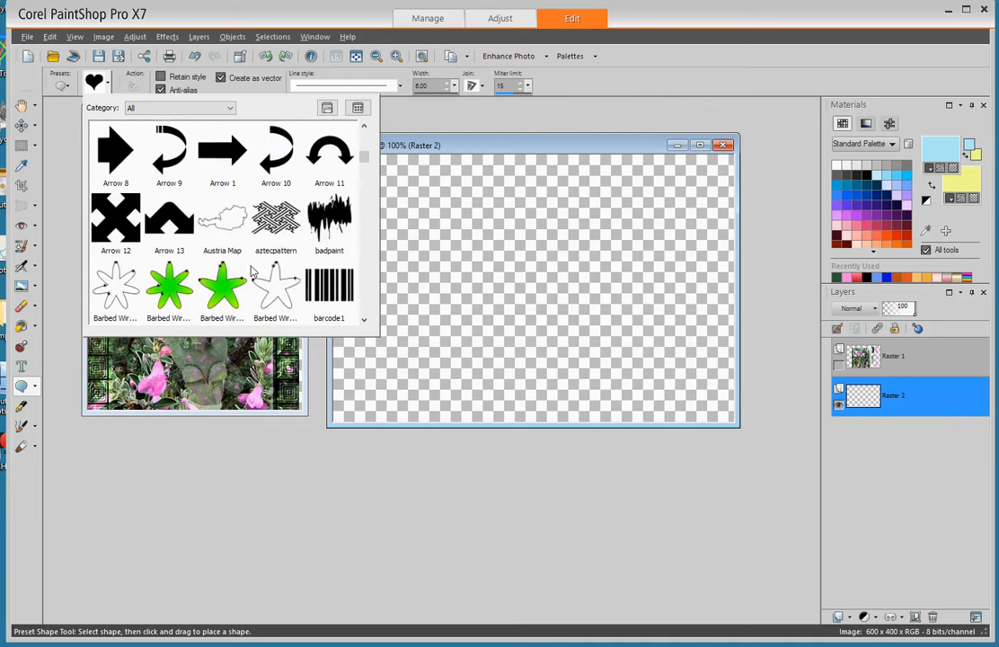
{"action": "scroll", "coordinate": [260, 278], "scroll_direction": "down", "scroll_amount": 2}
{"action": "scroll", "coordinate": [254, 280], "scroll_direction": "down", "scroll_amount": 6}
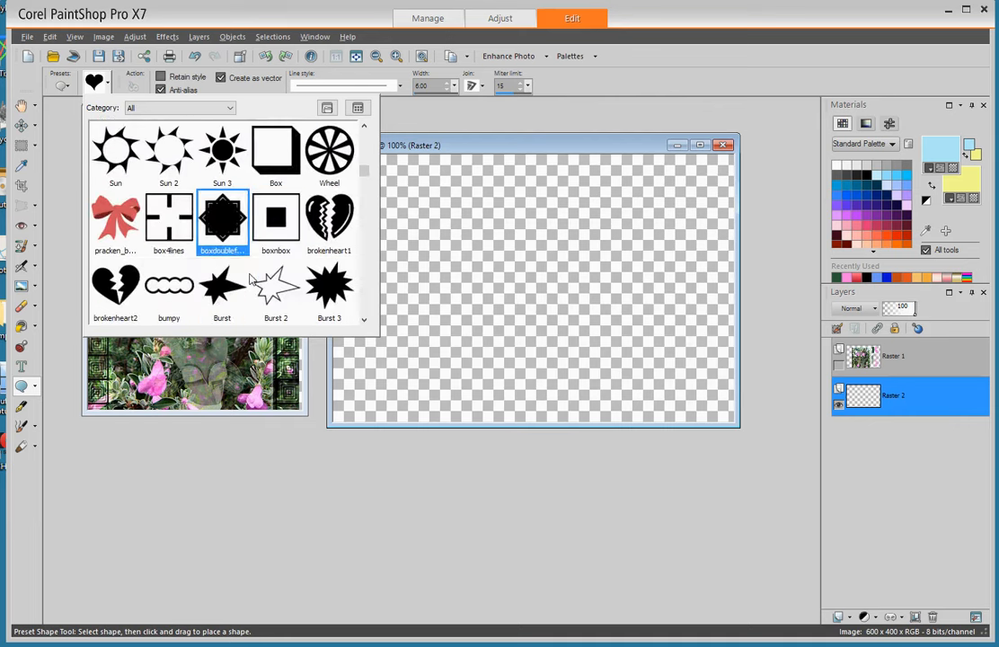
{"action": "left_click", "coordinate": [114, 224]}
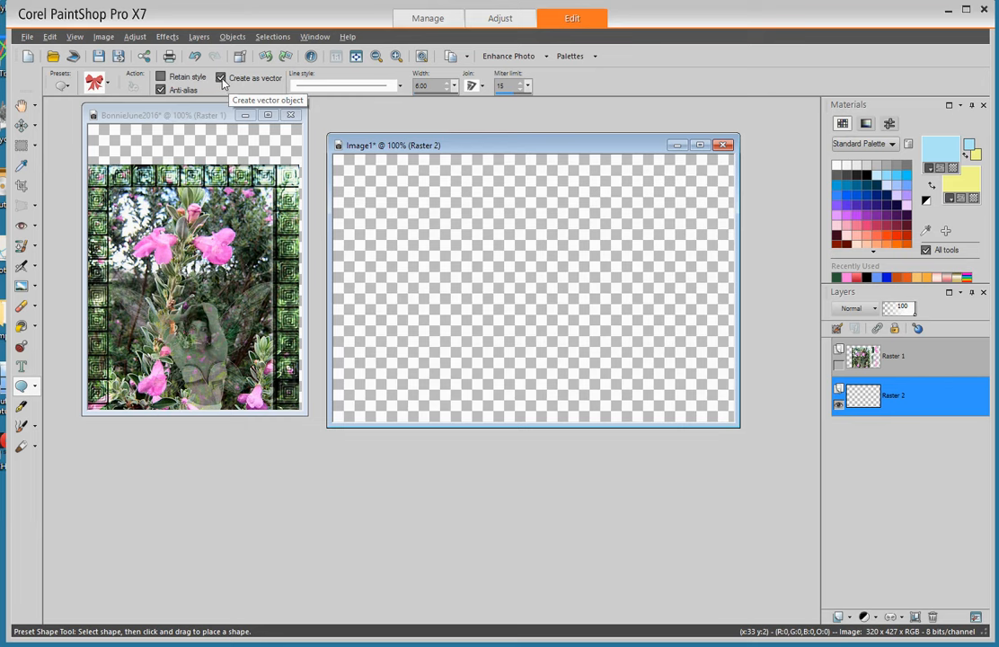
Draw the bow with Retain style on, undo it, and redraw it across the canvas centre with Retain style off.
{"action": "left_click", "coordinate": [162, 78]}
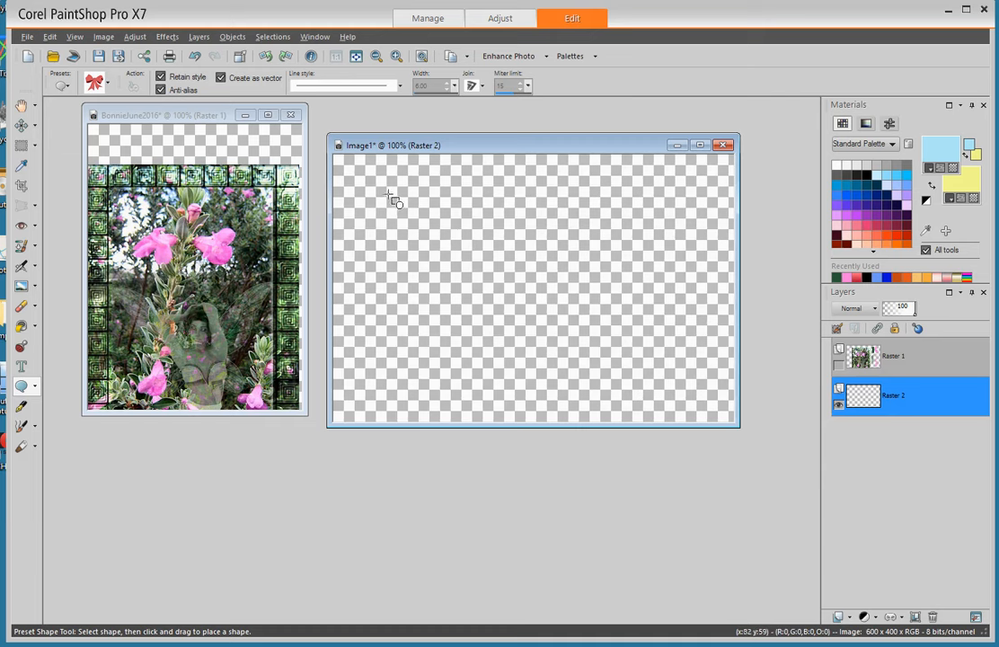
{"action": "left_click_drag", "start_coordinate": [389, 194], "coordinate": [599, 345]}
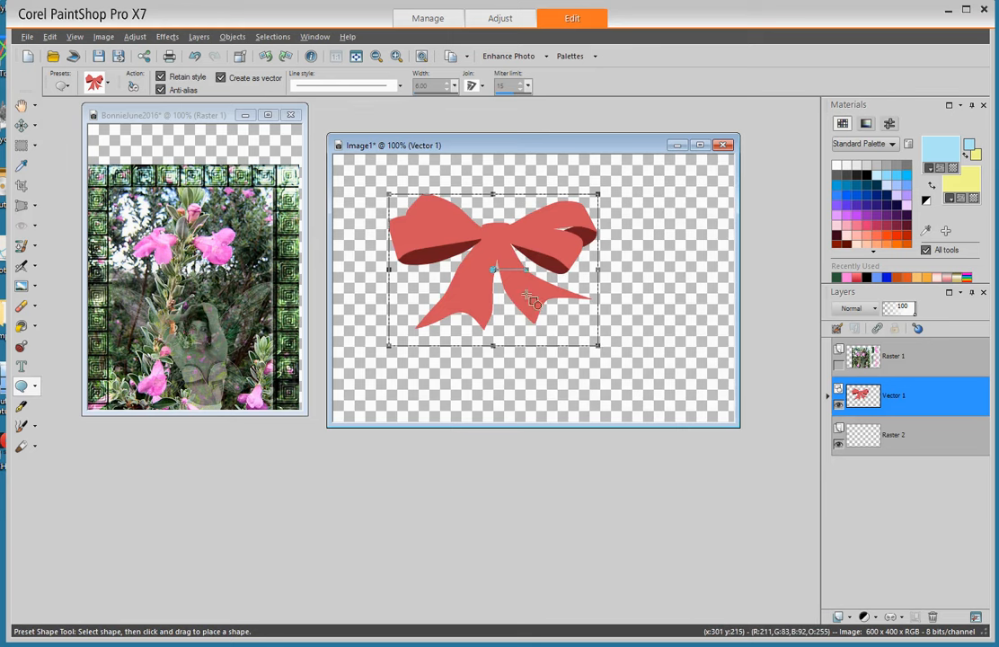
{"action": "left_click", "coordinate": [194, 56]}
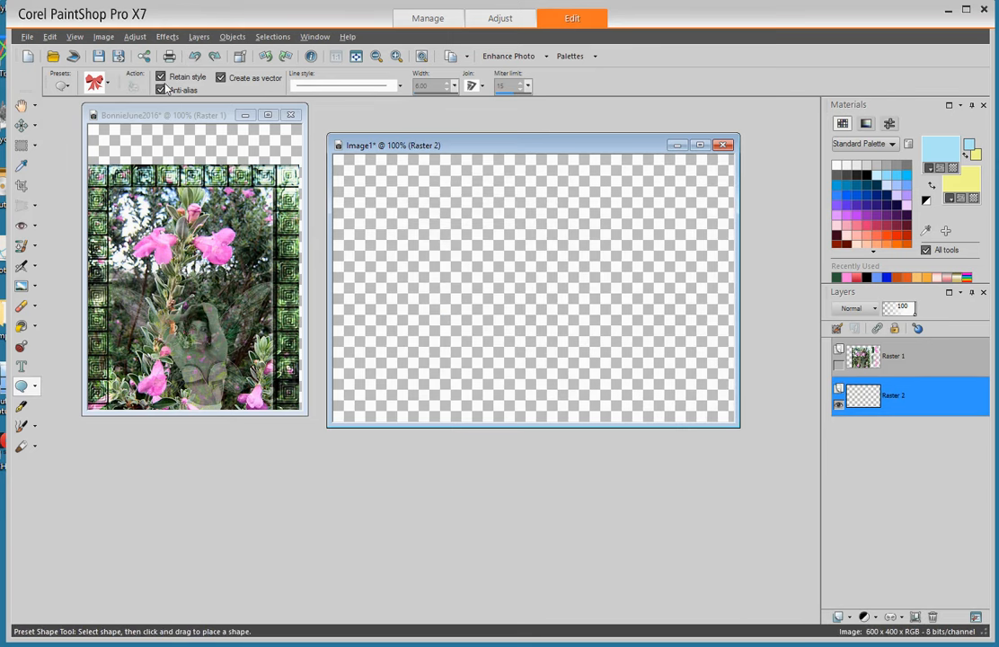
{"action": "left_click", "coordinate": [160, 78]}
{"action": "left_click_drag", "start_coordinate": [413, 208], "coordinate": [628, 368]}
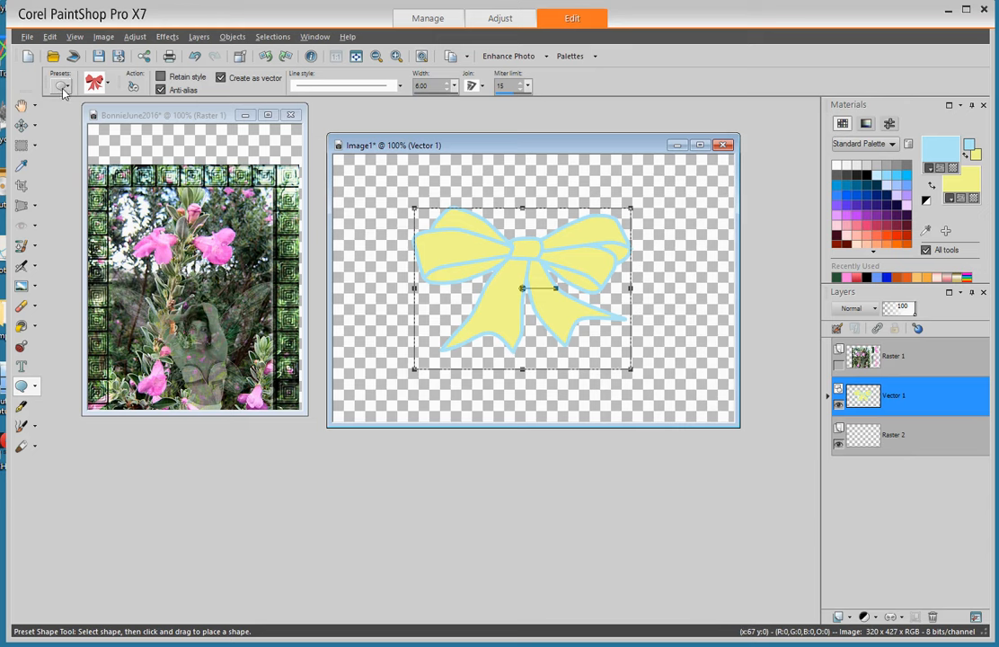
Choose the orange DAR-Stargazer flower as the preset shape and undo the drawn bow.
{"action": "left_click", "coordinate": [109, 83]}
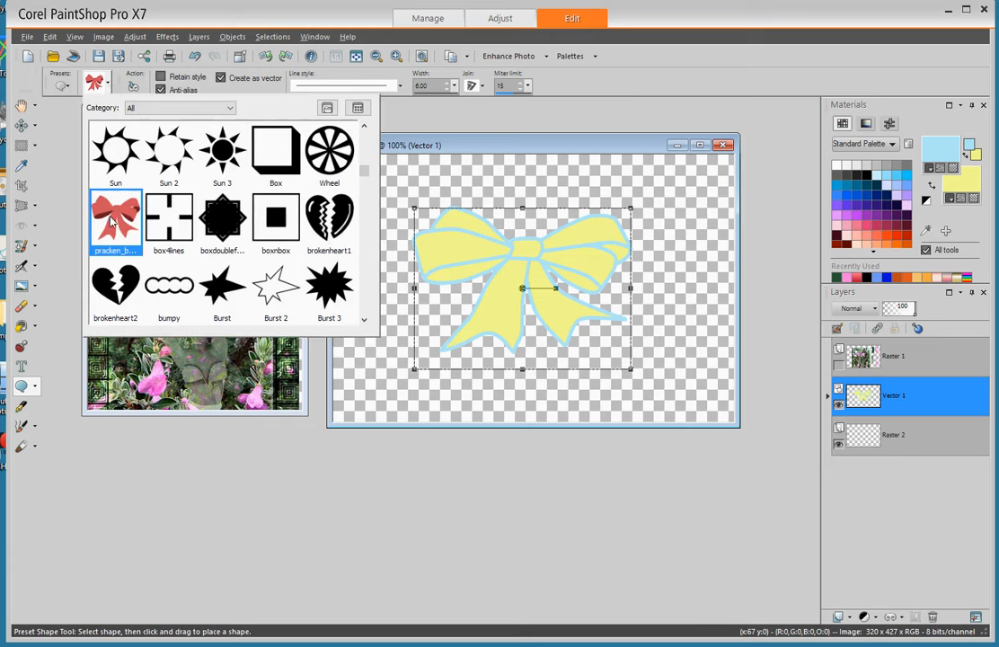
{"action": "scroll", "coordinate": [96, 192], "scroll_direction": "down", "scroll_amount": 5}
{"action": "scroll", "coordinate": [268, 284], "scroll_direction": "down", "scroll_amount": 15}
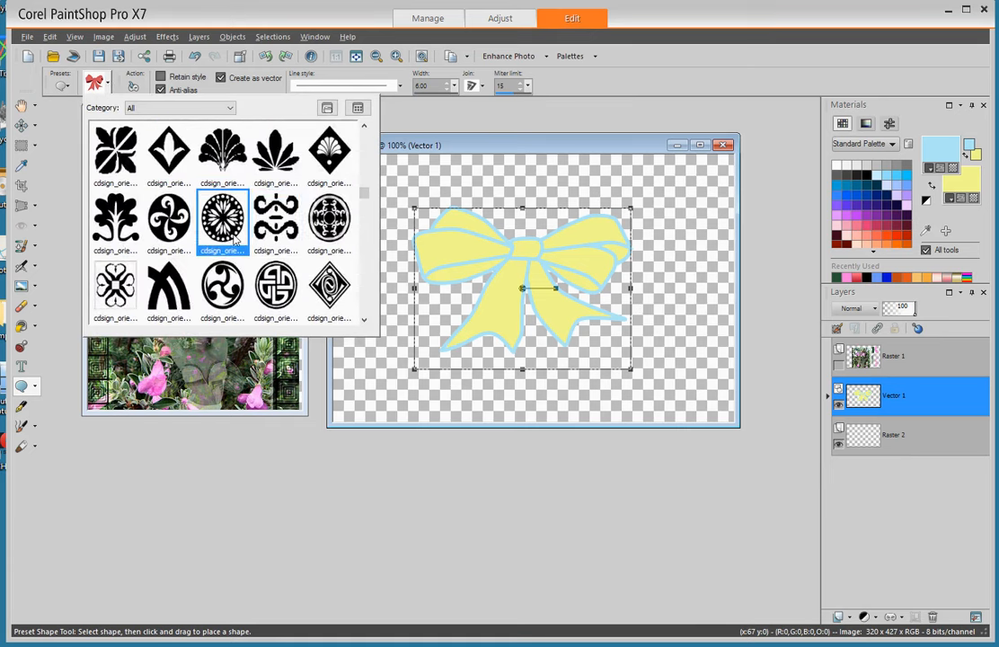
{"action": "scroll", "coordinate": [202, 245], "scroll_direction": "down", "scroll_amount": 6}
{"action": "scroll", "coordinate": [202, 248], "scroll_direction": "down", "scroll_amount": 2}
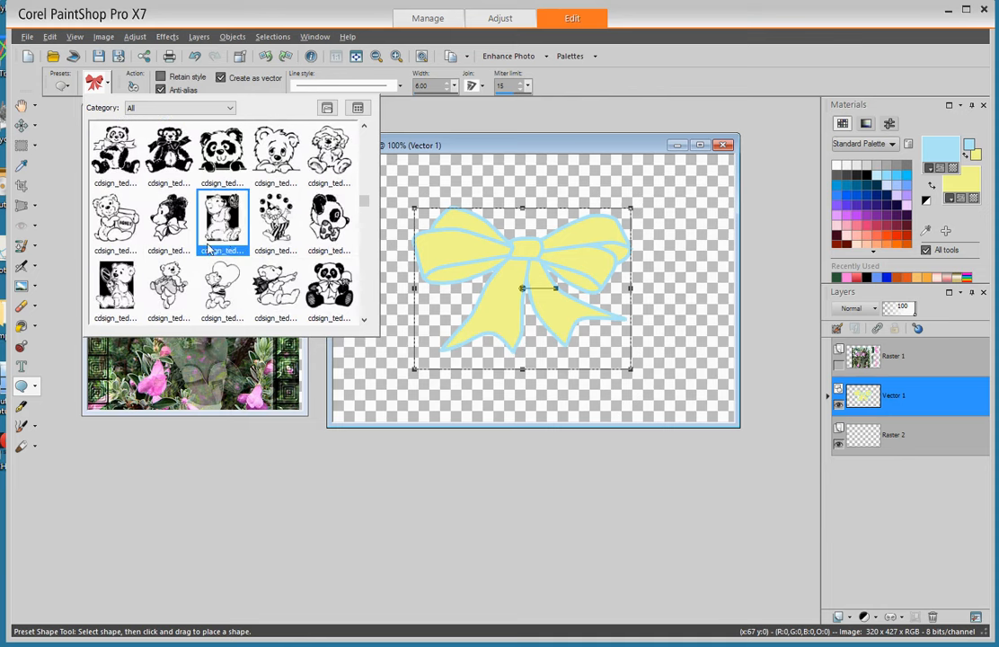
{"action": "scroll", "coordinate": [238, 236], "scroll_direction": "down", "scroll_amount": 6}
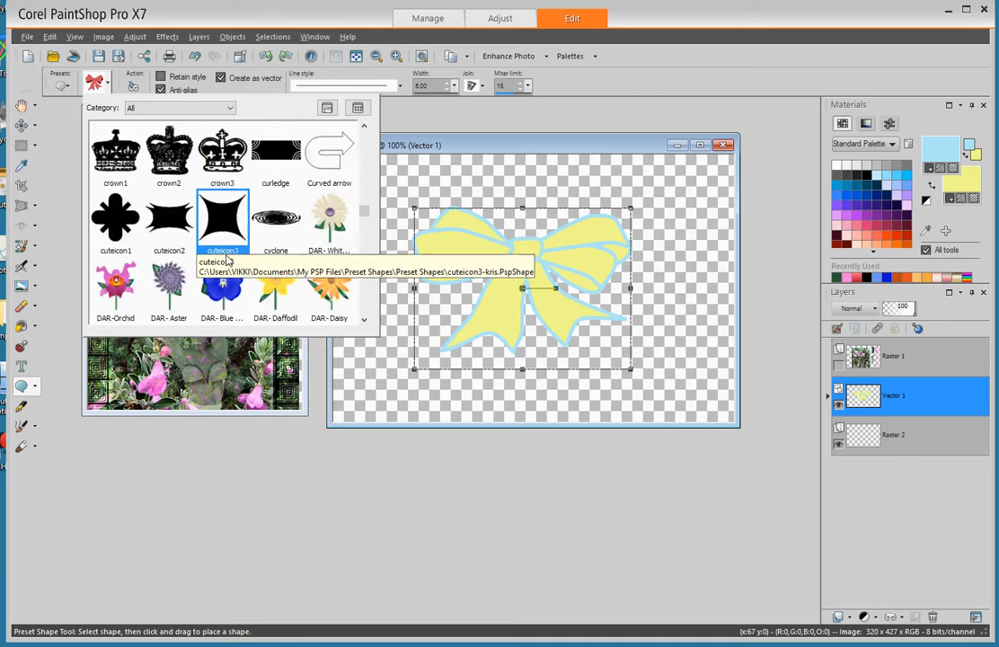
{"action": "scroll", "coordinate": [294, 269], "scroll_direction": "down", "scroll_amount": 2}
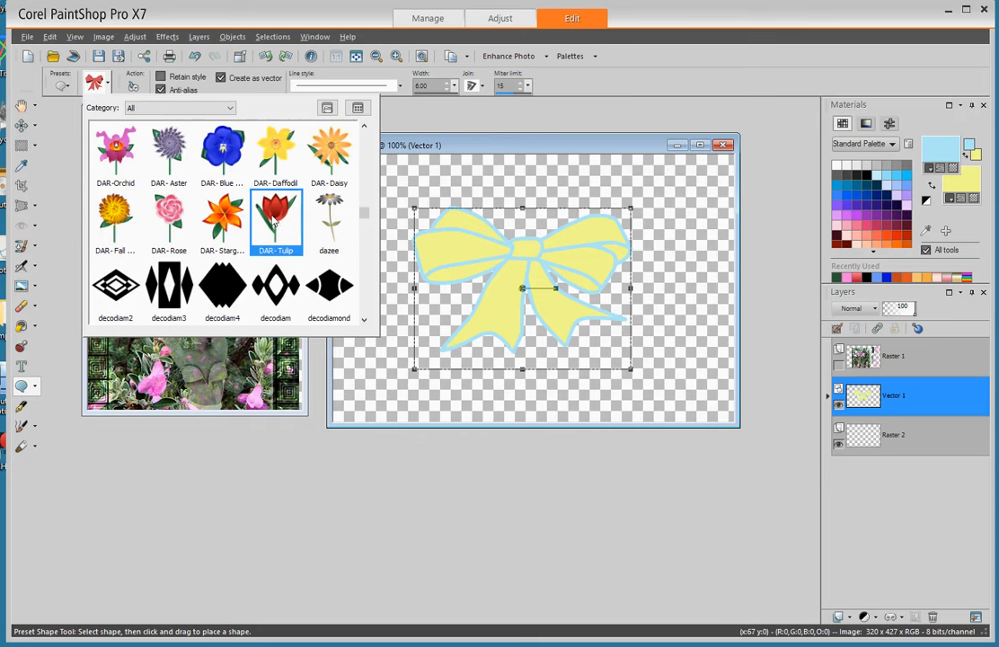
{"action": "left_click", "coordinate": [225, 216]}
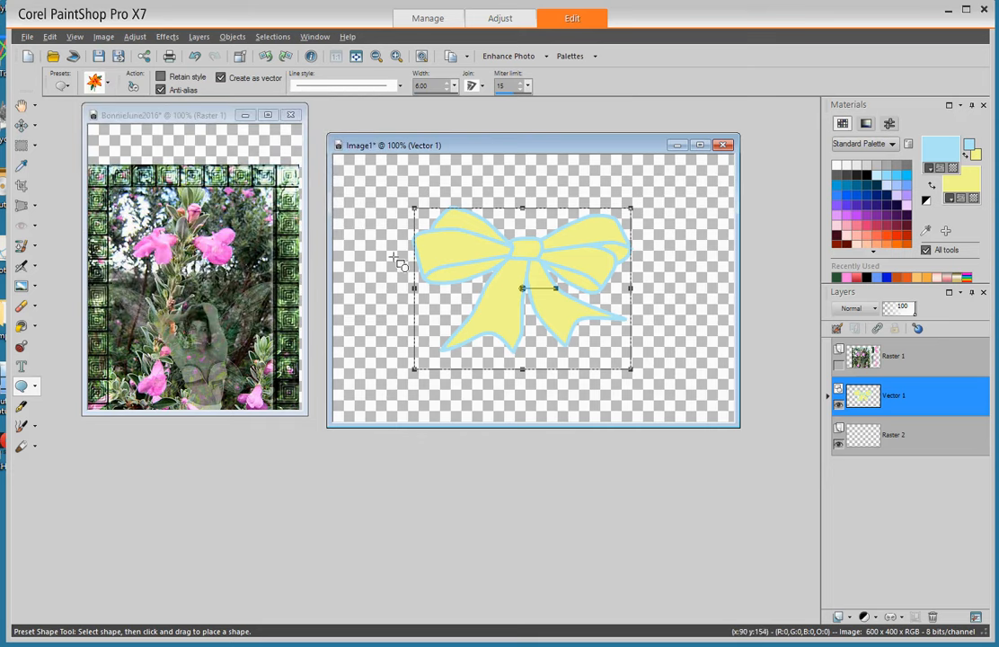
{"action": "left_click", "coordinate": [194, 56]}
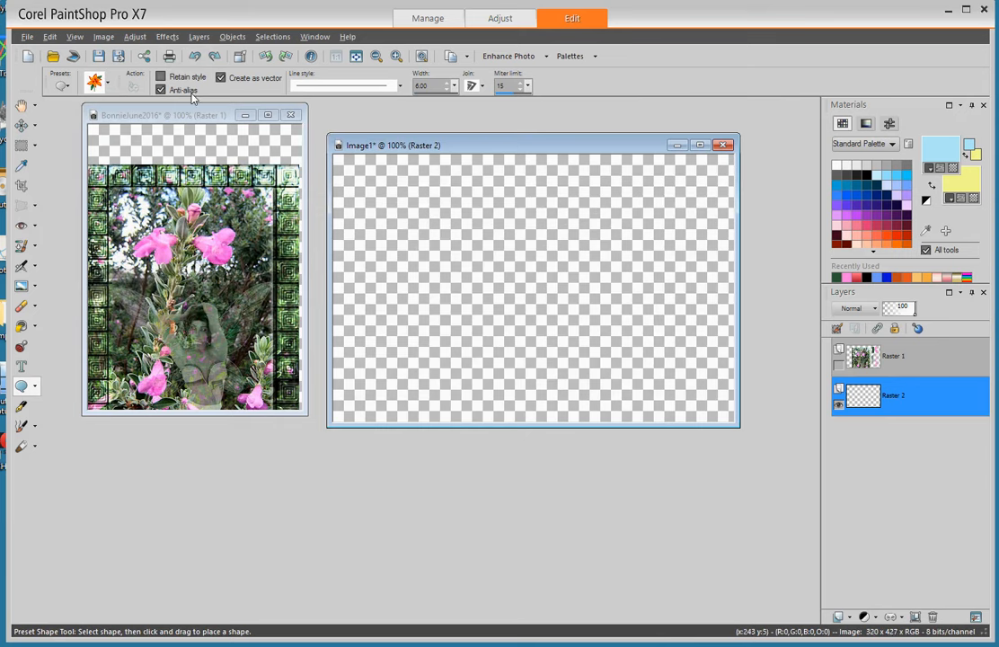
Draw the flower without Retain style, undo it, and redraw it larger near the canvas centre with Retain style on.
{"action": "left_click_drag", "start_coordinate": [421, 218], "coordinate": [559, 349]}
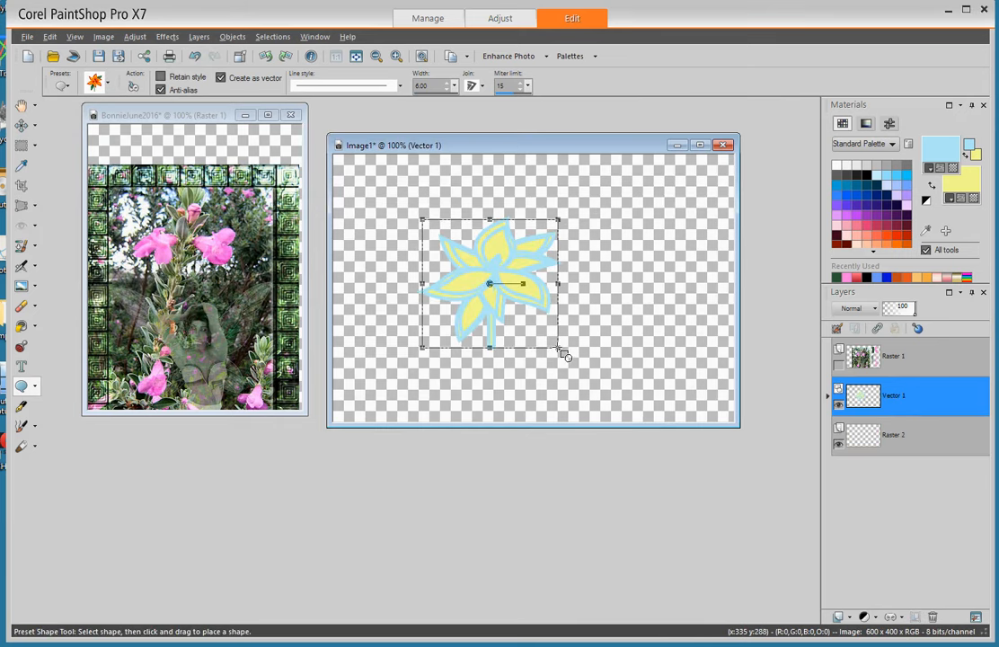
{"action": "left_click", "coordinate": [194, 56]}
{"action": "left_click", "coordinate": [161, 77]}
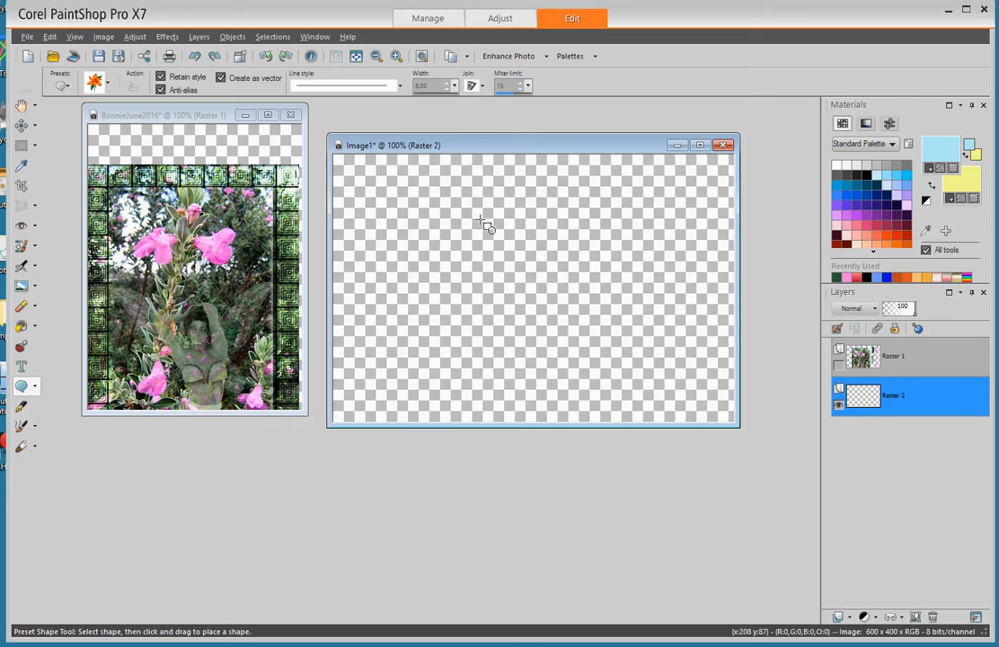
{"action": "left_click_drag", "start_coordinate": [404, 207], "coordinate": [604, 367]}
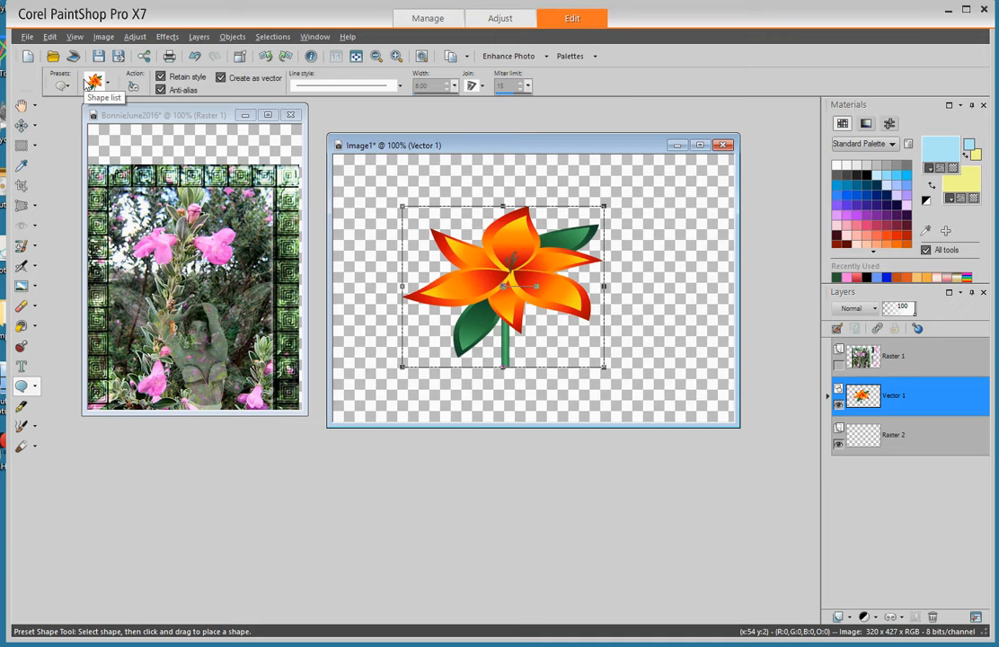
Activate the Pen tool and examine its line style and drawing mode options.
{"action": "left_click", "coordinate": [20, 408]}
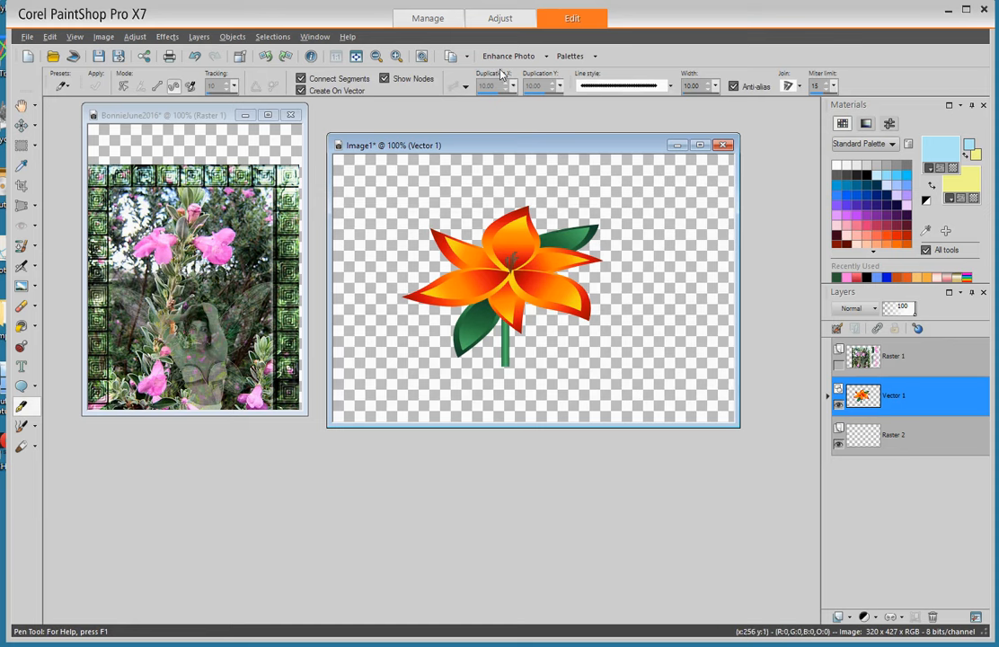
{"action": "left_click", "coordinate": [670, 87]}
{"action": "left_click", "coordinate": [671, 89]}
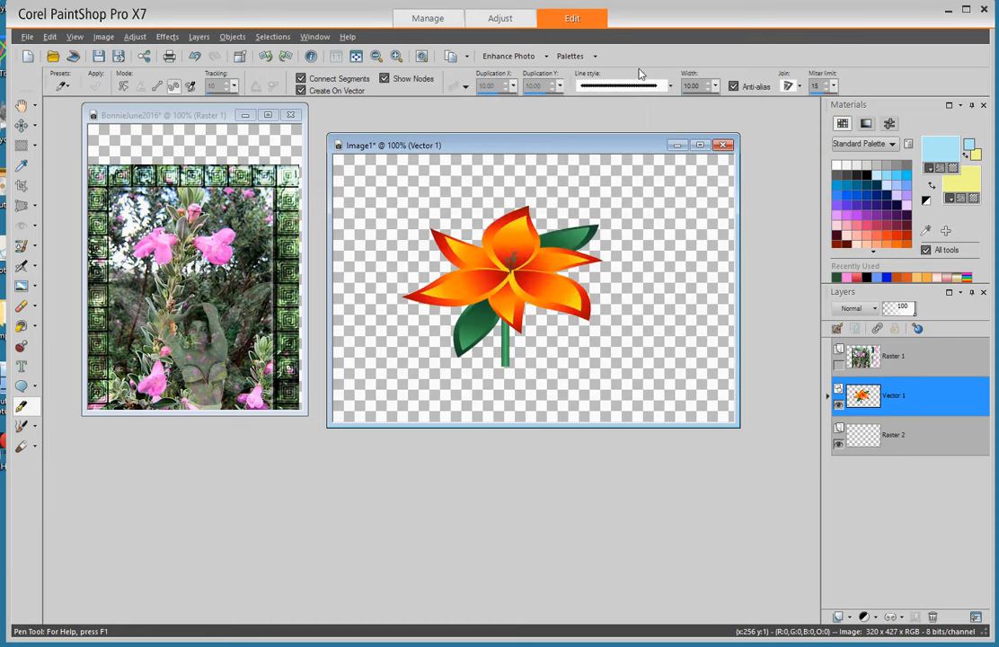
{"action": "left_click", "coordinate": [174, 87]}
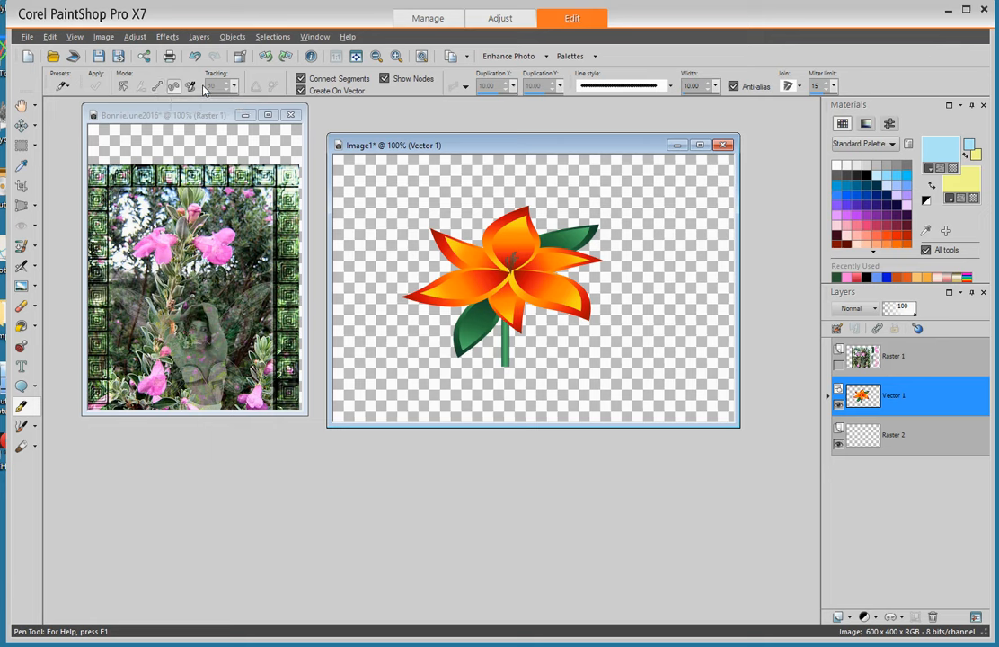
Activate the Warp Brush in Noise mode and convert the flower's vector layer to a raster layer.
{"action": "left_click", "coordinate": [35, 430]}
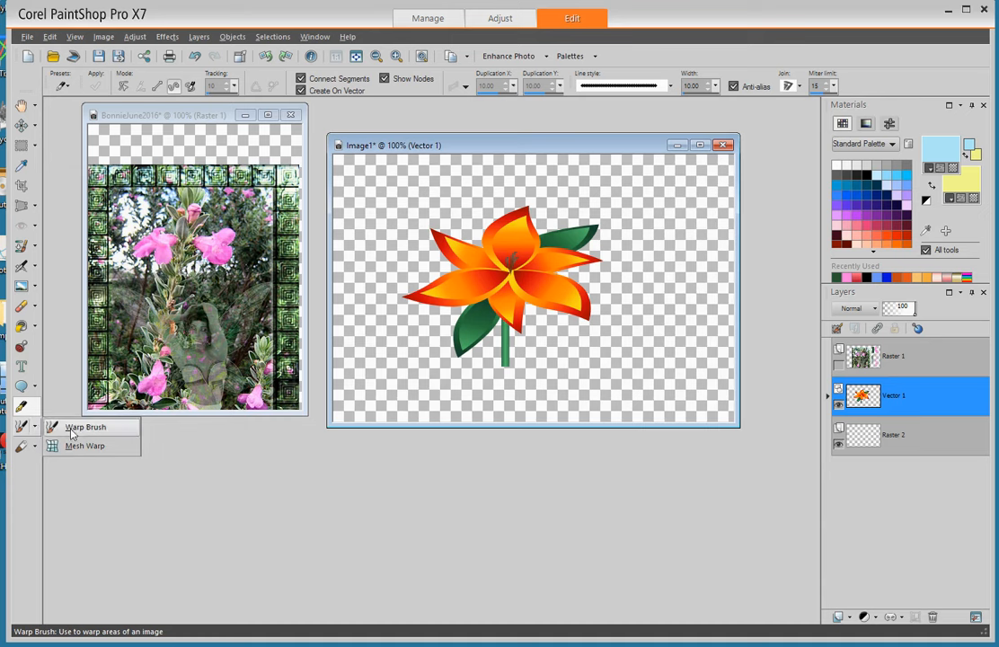
{"action": "left_click", "coordinate": [78, 426]}
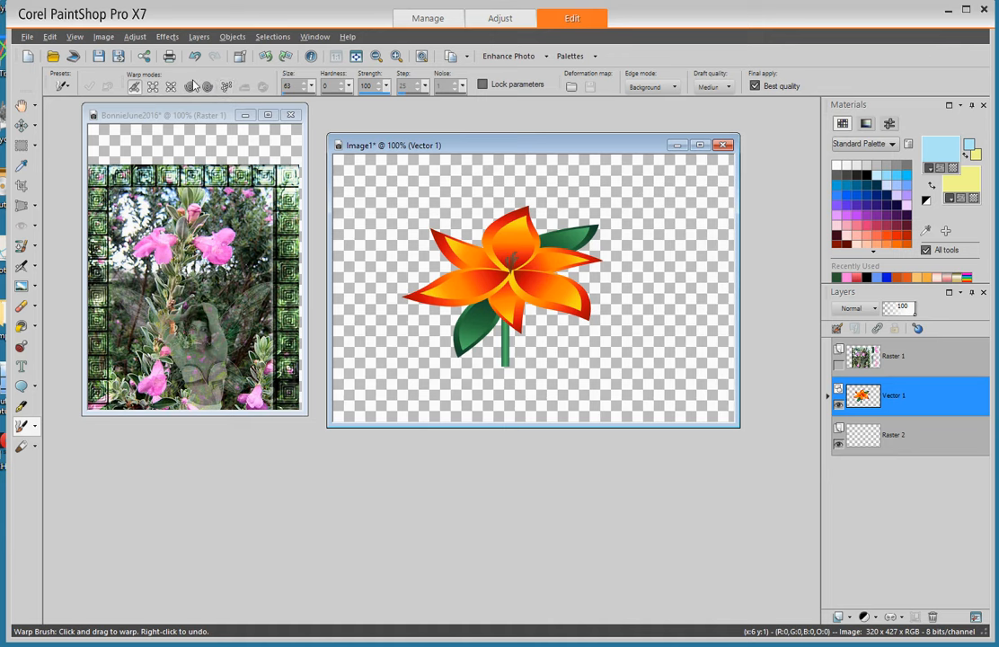
{"action": "left_click", "coordinate": [227, 86]}
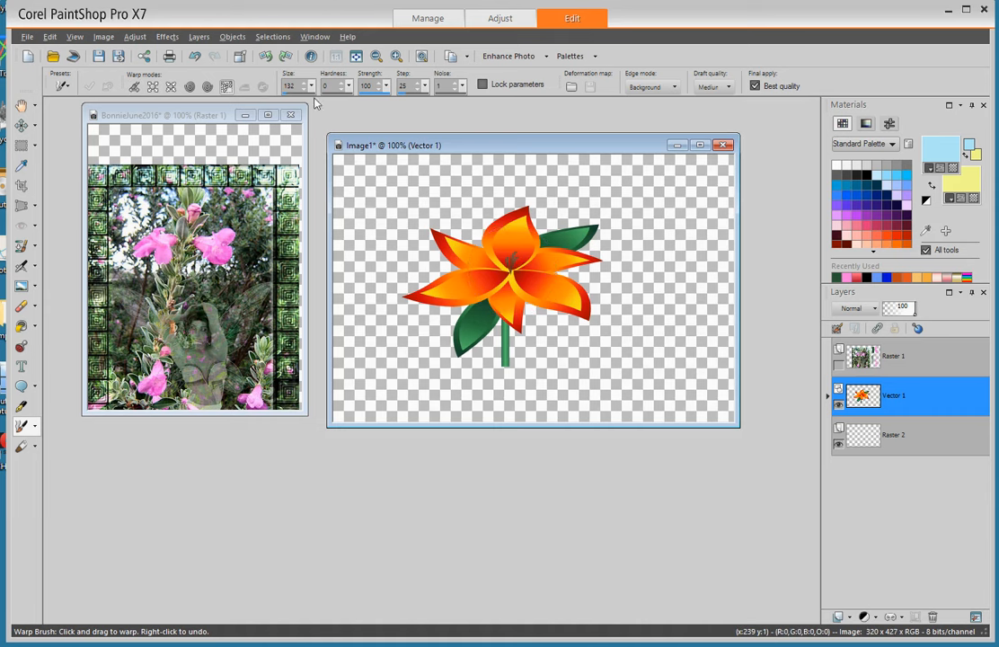
{"action": "left_click", "coordinate": [485, 272]}
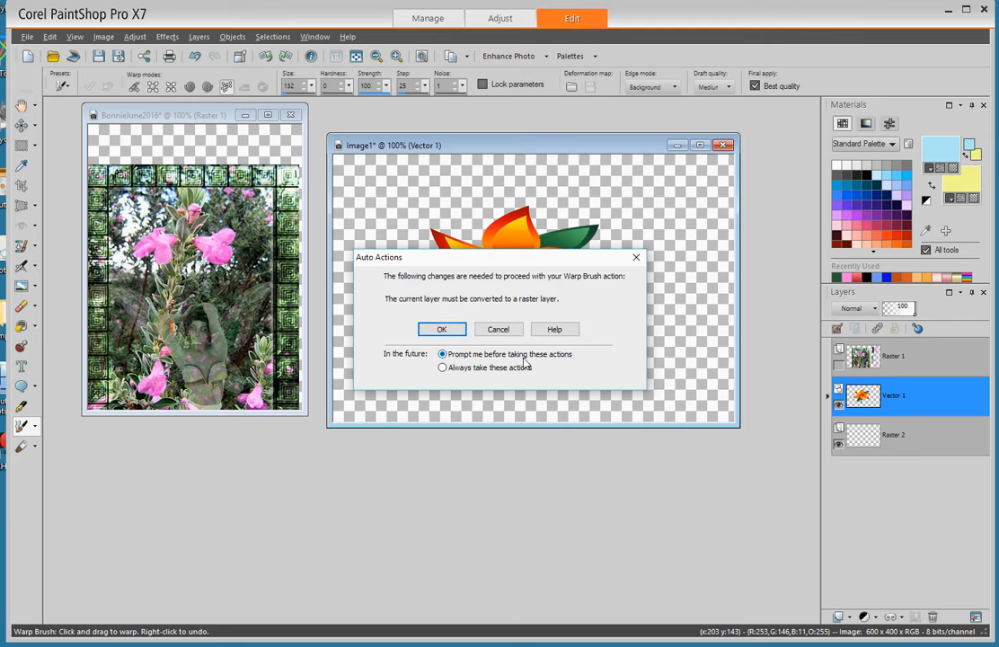
{"action": "left_click", "coordinate": [442, 331]}
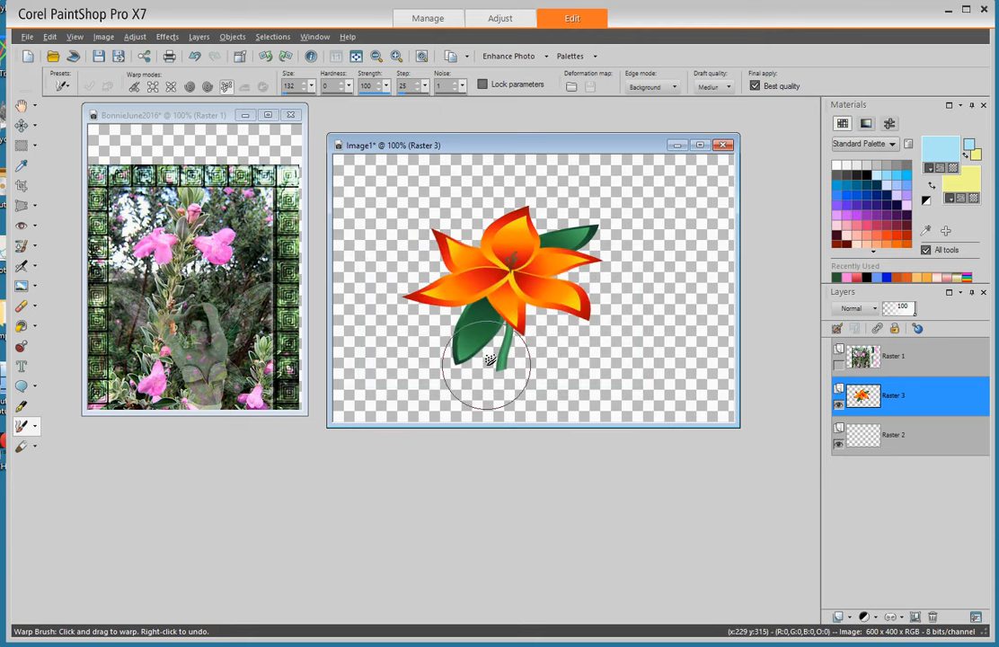
Warp the stem and flower centre with the Noise brush, set the noise to 59, and warp the right-hand petals and leaf.
{"action": "left_click_drag", "start_coordinate": [496, 385], "coordinate": [507, 249]}
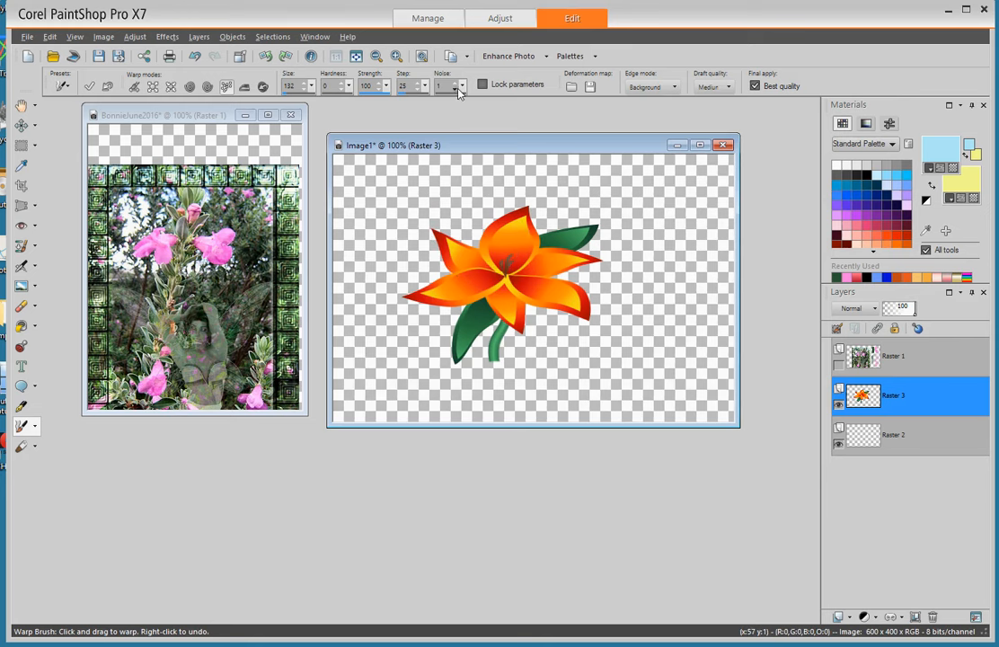
{"action": "left_click_drag", "start_coordinate": [476, 92], "coordinate": [497, 91]}
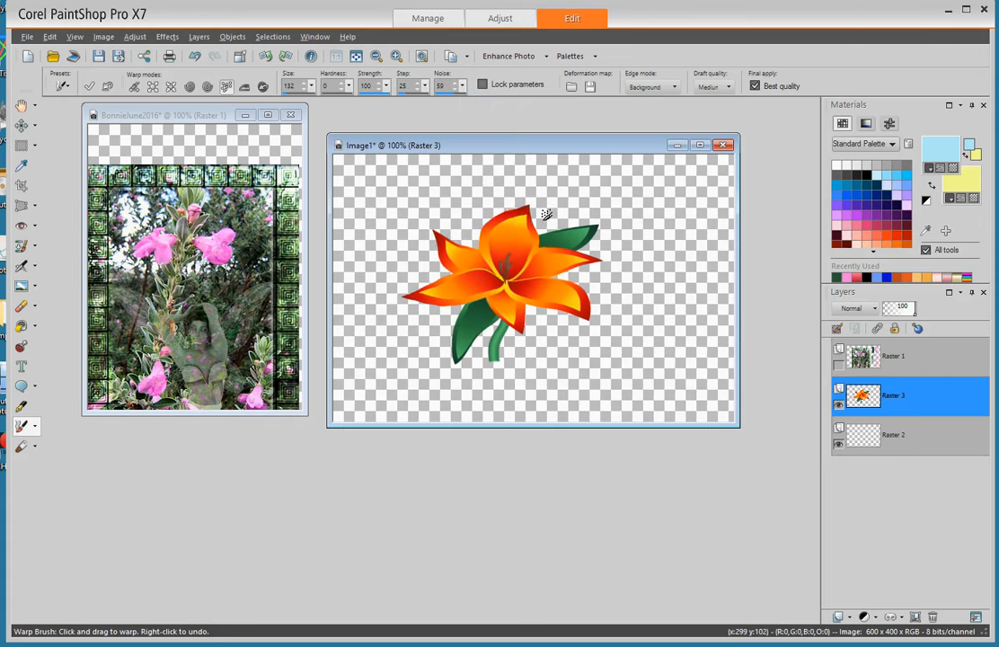
{"action": "mouse_move", "coordinate": [539, 212]}
{"action": "left_mouse_down"}
{"action": "mouse_move", "coordinate": [603, 224]}
{"action": "mouse_move", "coordinate": [592, 277]}
{"action": "mouse_move", "coordinate": [564, 312]}
{"action": "left_mouse_up"}
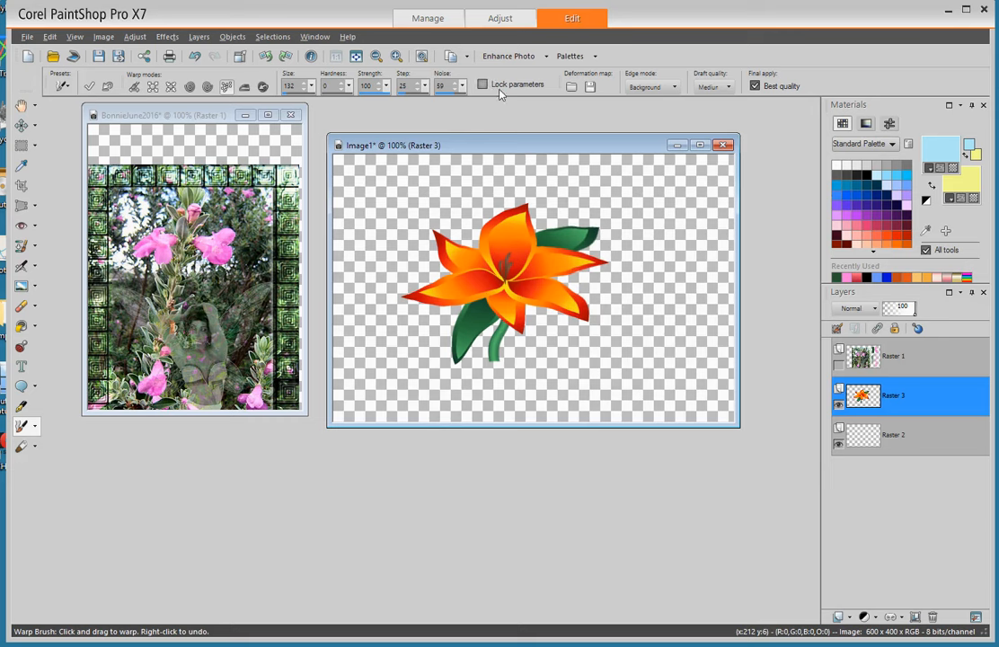
Twirl small spirals into the petals on both sides of the flower's centre, using opposite twirl directions.
{"action": "left_click", "coordinate": [245, 87]}
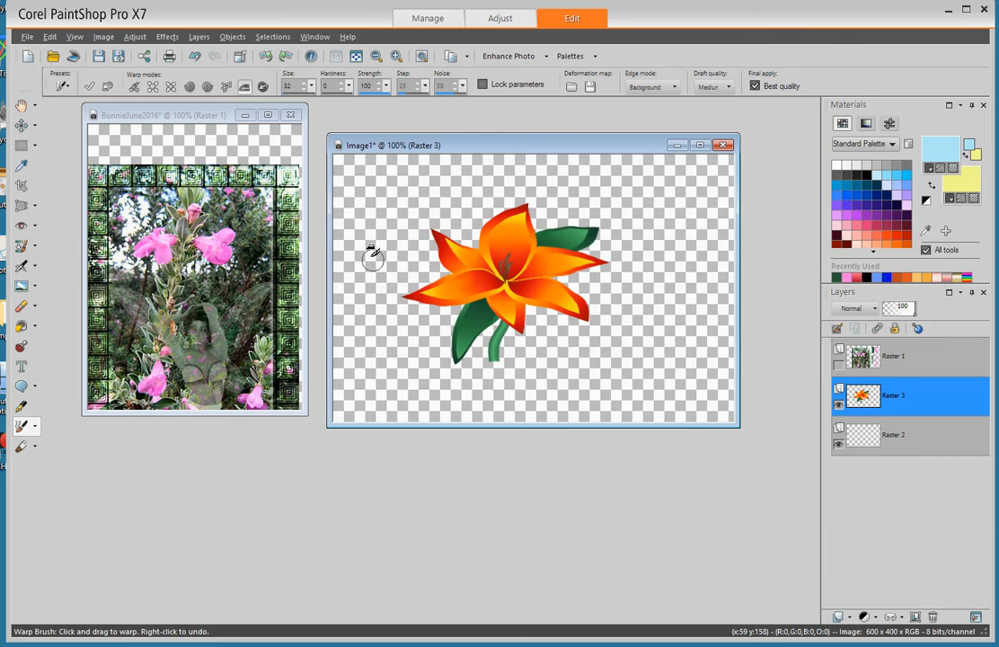
{"action": "left_click", "coordinate": [207, 87]}
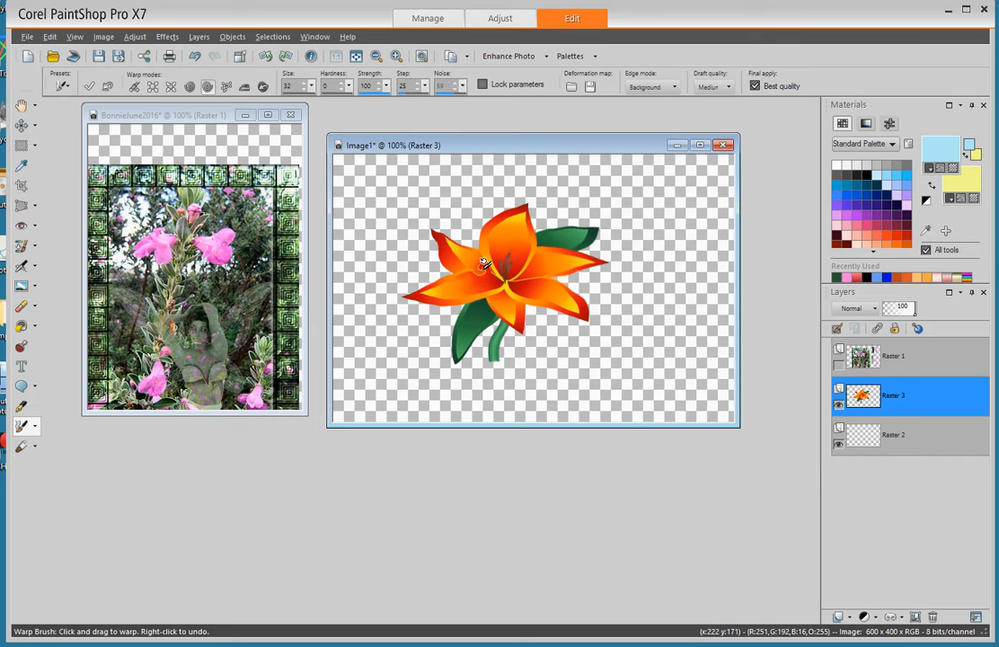
{"action": "left_click", "coordinate": [190, 87]}
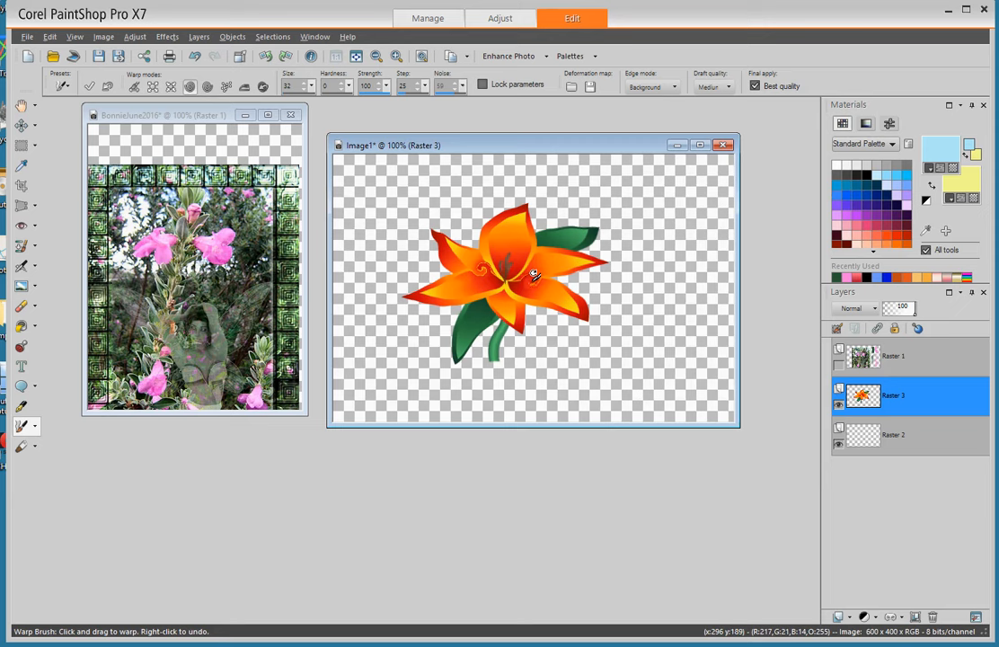
Push the outer petal tips, both leaves and the stem outward into long curved points with the Warp Brush.
{"action": "left_click", "coordinate": [133, 87]}
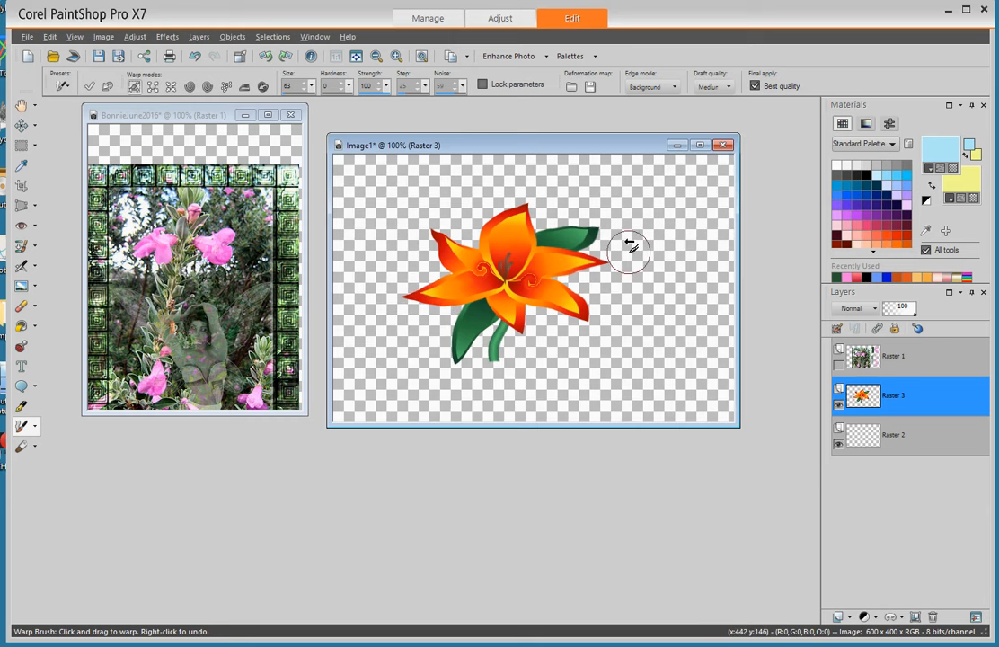
{"action": "mouse_move", "coordinate": [635, 245]}
{"action": "left_mouse_down"}
{"action": "mouse_move", "coordinate": [567, 254]}
{"action": "mouse_move", "coordinate": [646, 248]}
{"action": "mouse_move", "coordinate": [580, 266]}
{"action": "mouse_move", "coordinate": [684, 267]}
{"action": "mouse_move", "coordinate": [640, 268]}
{"action": "mouse_move", "coordinate": [671, 272]}
{"action": "mouse_move", "coordinate": [669, 301]}
{"action": "left_mouse_up"}
{"action": "left_click_drag", "start_coordinate": [588, 313], "coordinate": [606, 339]}
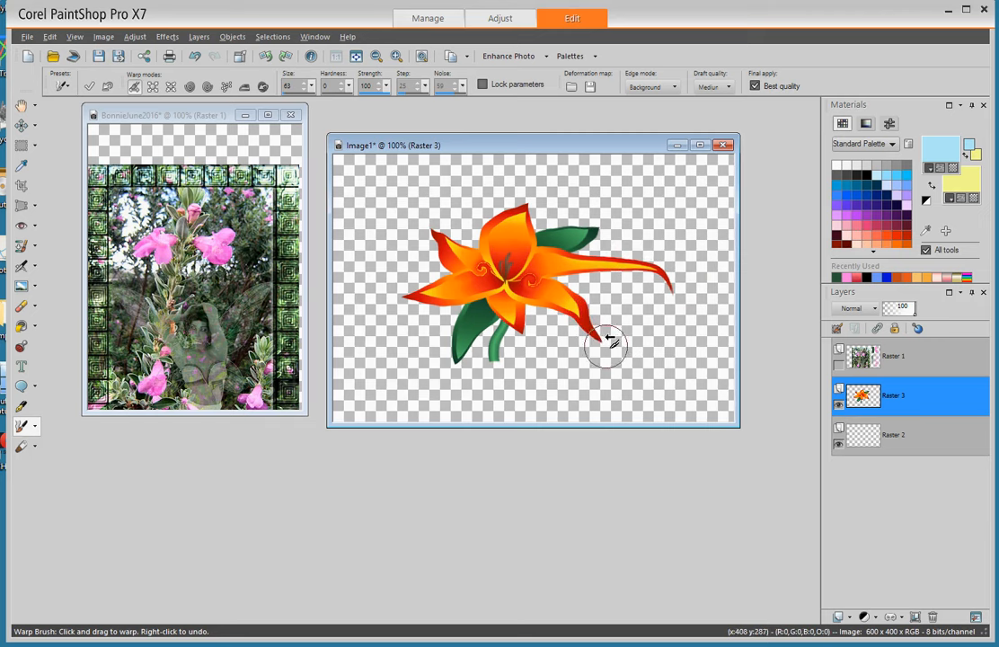
{"action": "left_click_drag", "start_coordinate": [596, 236], "coordinate": [588, 187]}
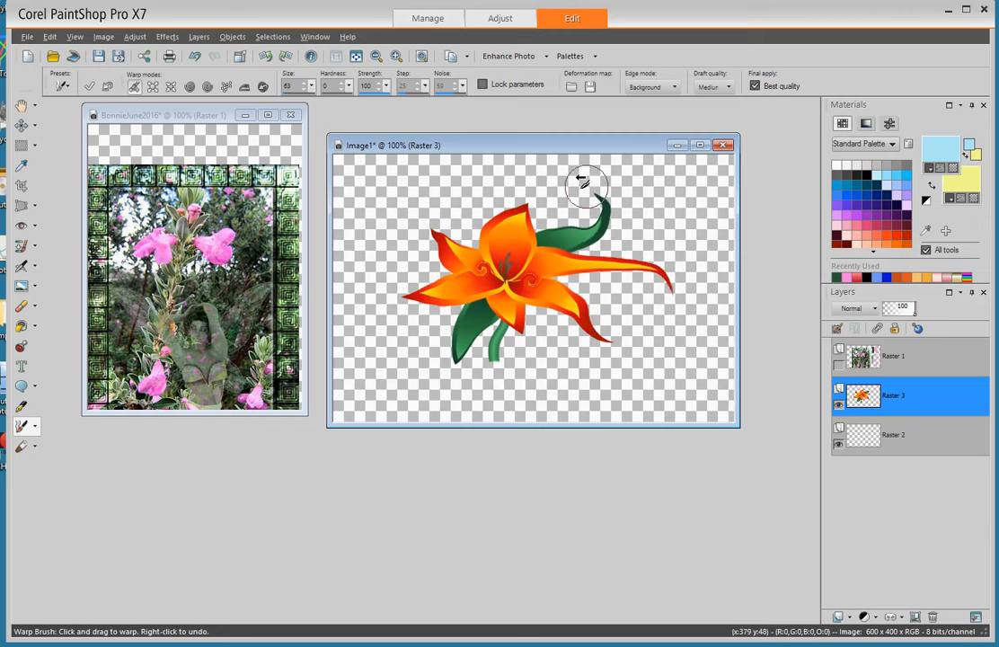
{"action": "mouse_move", "coordinate": [525, 208]}
{"action": "left_mouse_down"}
{"action": "mouse_move", "coordinate": [522, 194]}
{"action": "mouse_move", "coordinate": [490, 181]}
{"action": "left_mouse_up"}
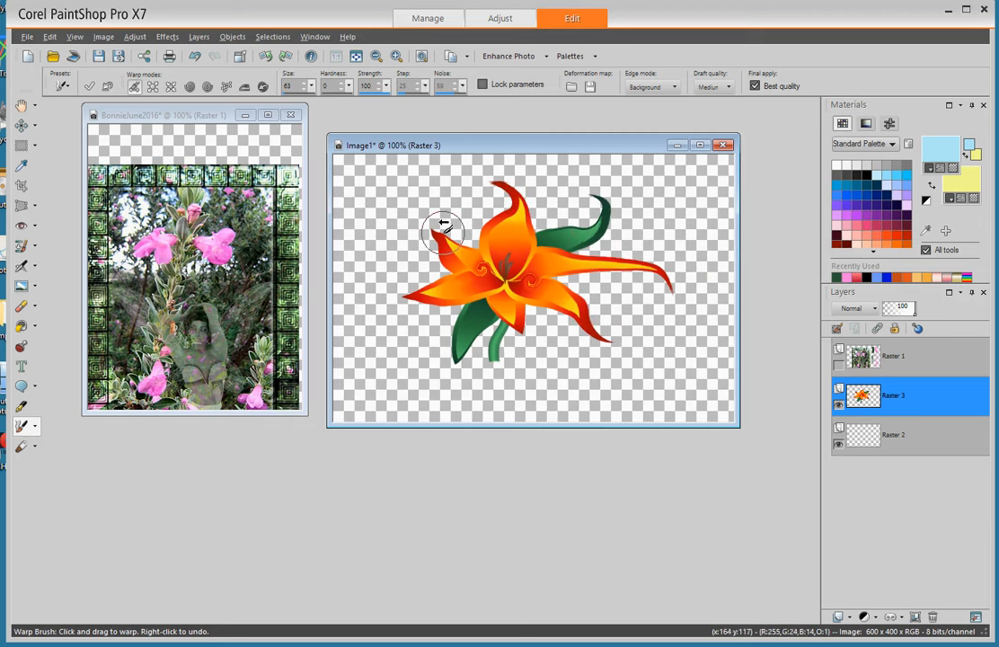
{"action": "mouse_move", "coordinate": [438, 232]}
{"action": "left_mouse_down"}
{"action": "mouse_move", "coordinate": [429, 221]}
{"action": "mouse_move", "coordinate": [444, 200]}
{"action": "left_mouse_up"}
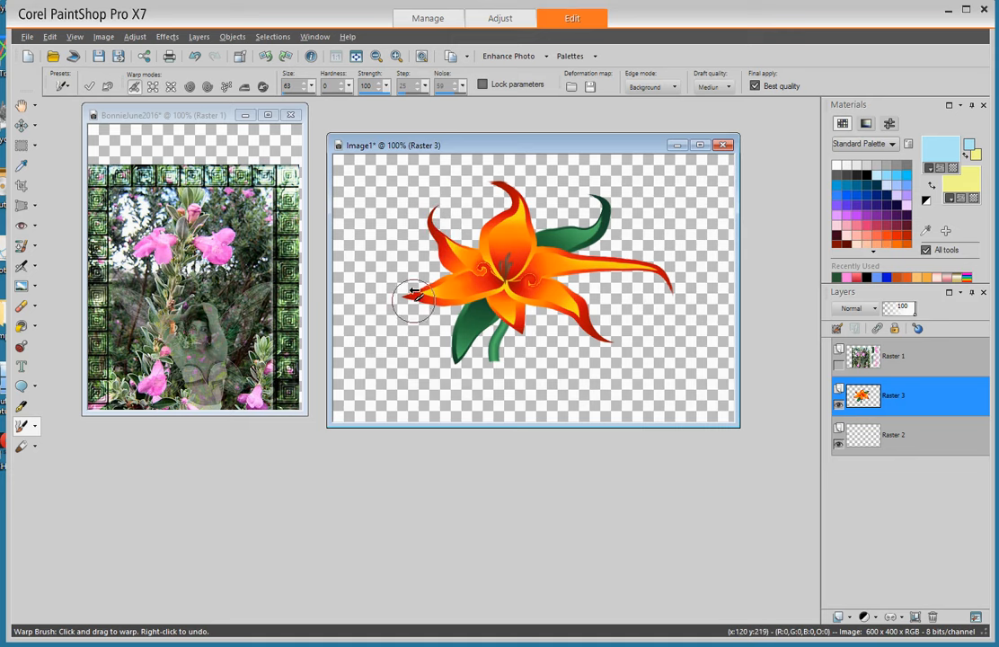
{"action": "left_click_drag", "start_coordinate": [404, 301], "coordinate": [387, 337]}
{"action": "mouse_move", "coordinate": [459, 359]}
{"action": "left_mouse_down"}
{"action": "mouse_move", "coordinate": [451, 378]}
{"action": "mouse_move", "coordinate": [469, 392]}
{"action": "left_mouse_up"}
{"action": "mouse_move", "coordinate": [495, 347]}
{"action": "left_mouse_down"}
{"action": "mouse_move", "coordinate": [496, 371]}
{"action": "mouse_move", "coordinate": [527, 397]}
{"action": "mouse_move", "coordinate": [568, 403]}
{"action": "left_mouse_up"}
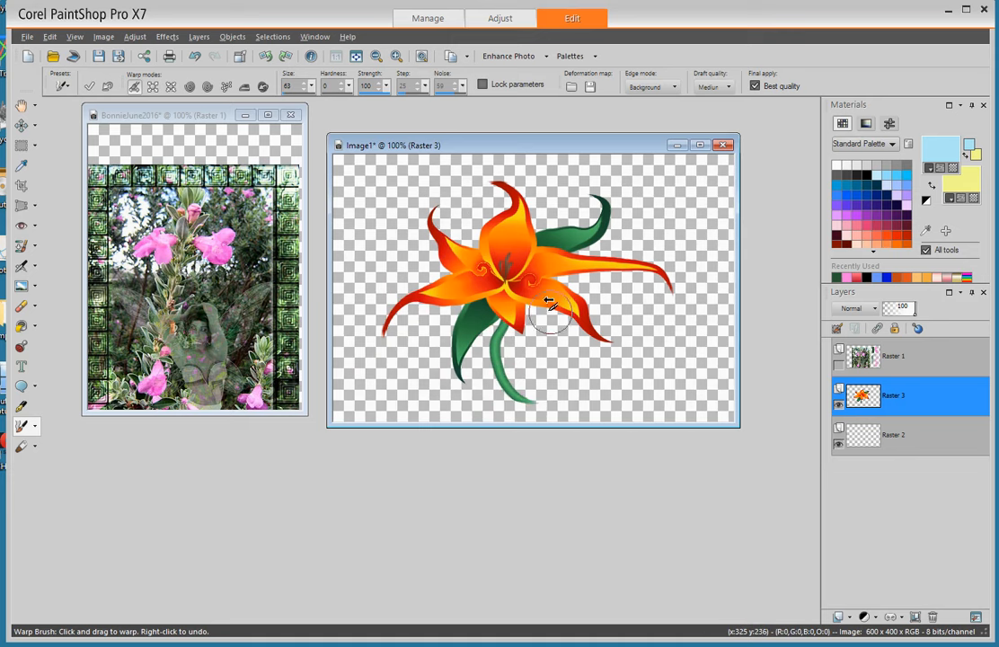
Push both petal spirals outward and pull an extra upturned tip out of the lower-right petal.
{"action": "left_click_drag", "start_coordinate": [483, 266], "coordinate": [401, 235]}
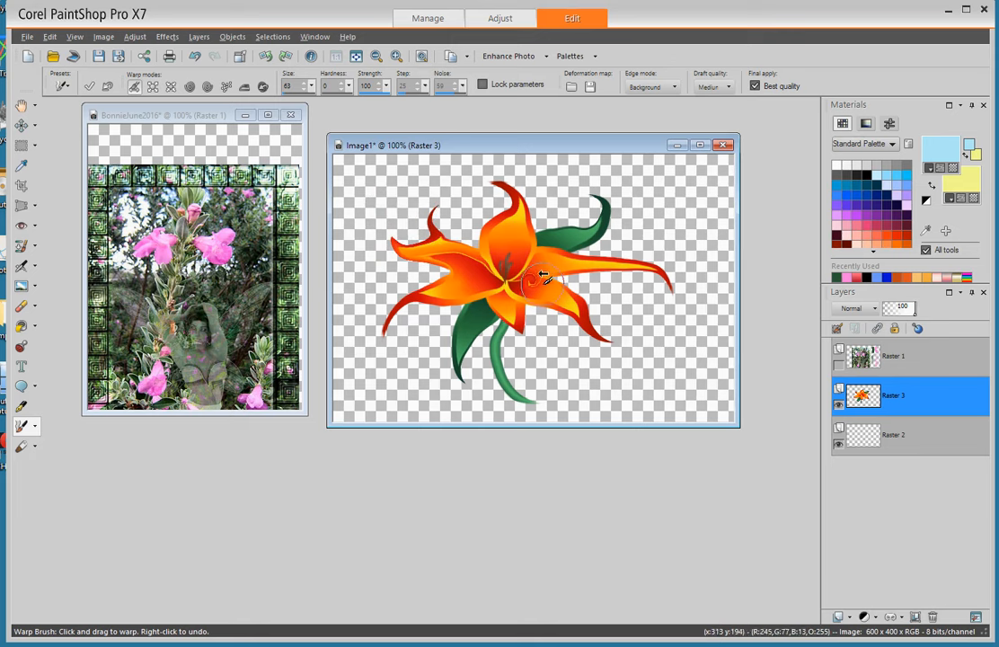
{"action": "left_click_drag", "start_coordinate": [531, 282], "coordinate": [595, 354]}
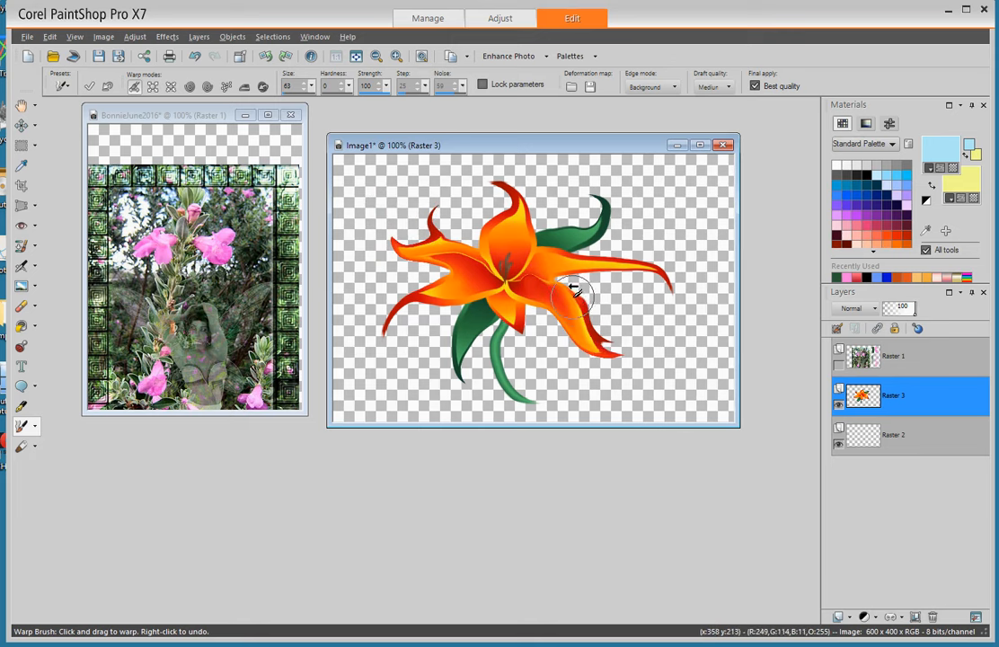
{"action": "mouse_move", "coordinate": [577, 298]}
{"action": "left_mouse_down"}
{"action": "mouse_move", "coordinate": [607, 315]}
{"action": "mouse_move", "coordinate": [641, 288]}
{"action": "left_mouse_up"}
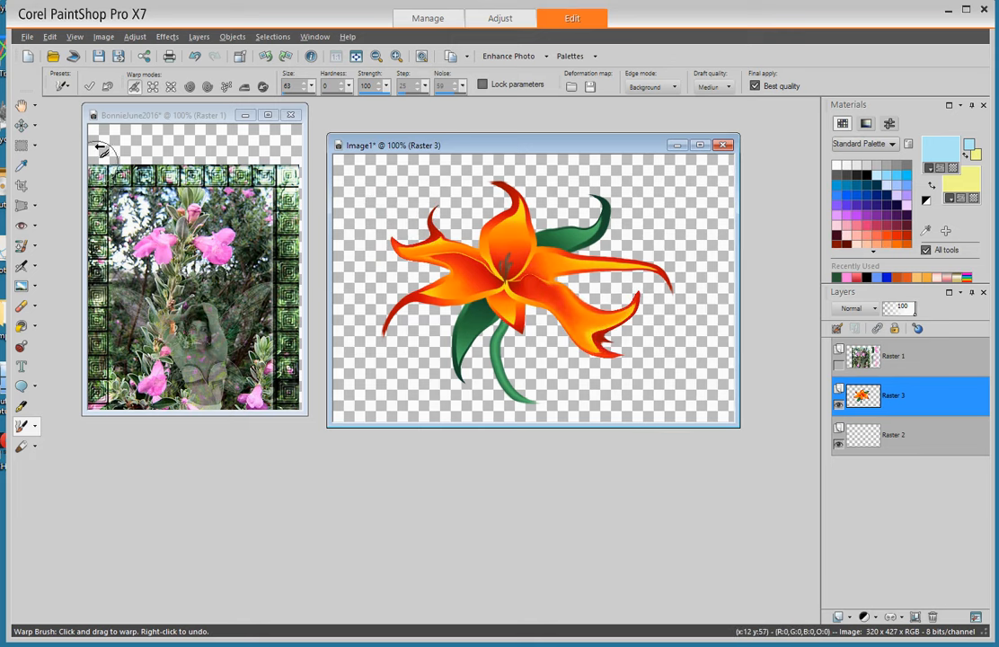
{"action": "left_click", "coordinate": [23, 448]}
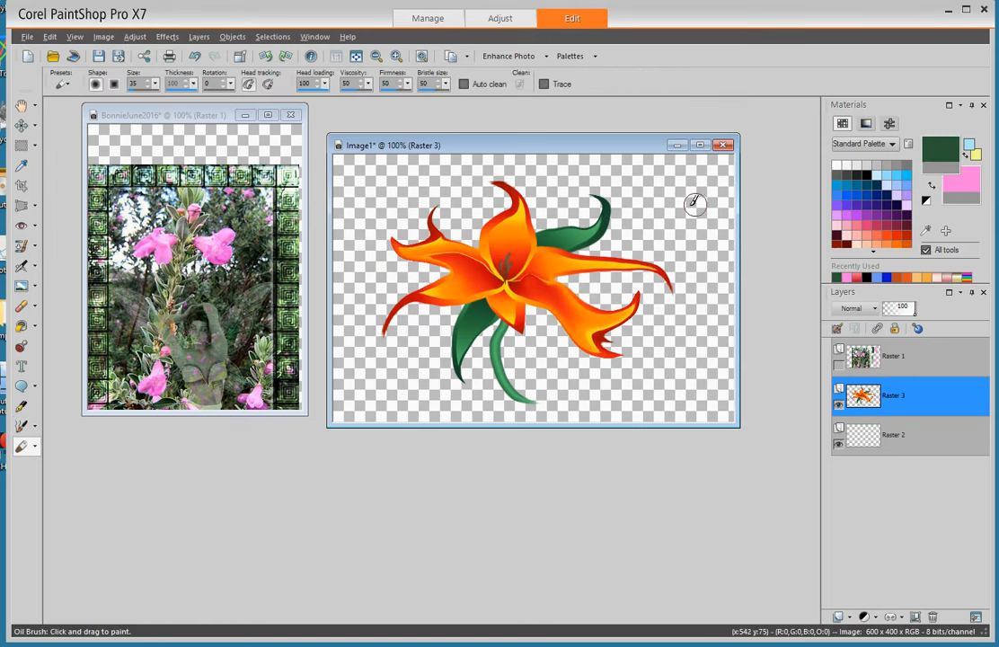
{"action": "left_click", "coordinate": [654, 199]}
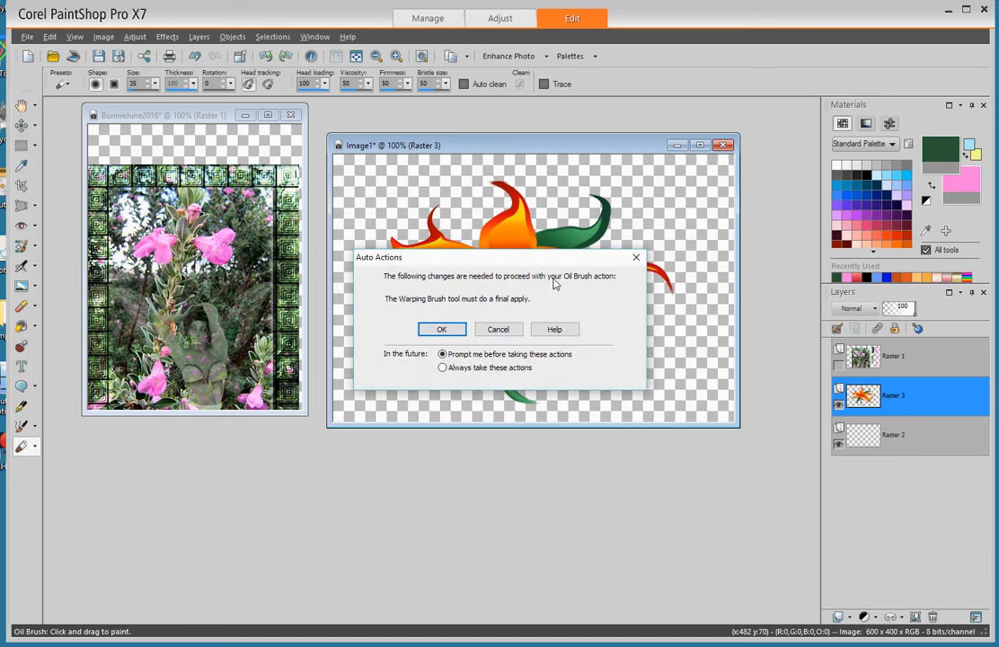
{"action": "left_click", "coordinate": [498, 329]}
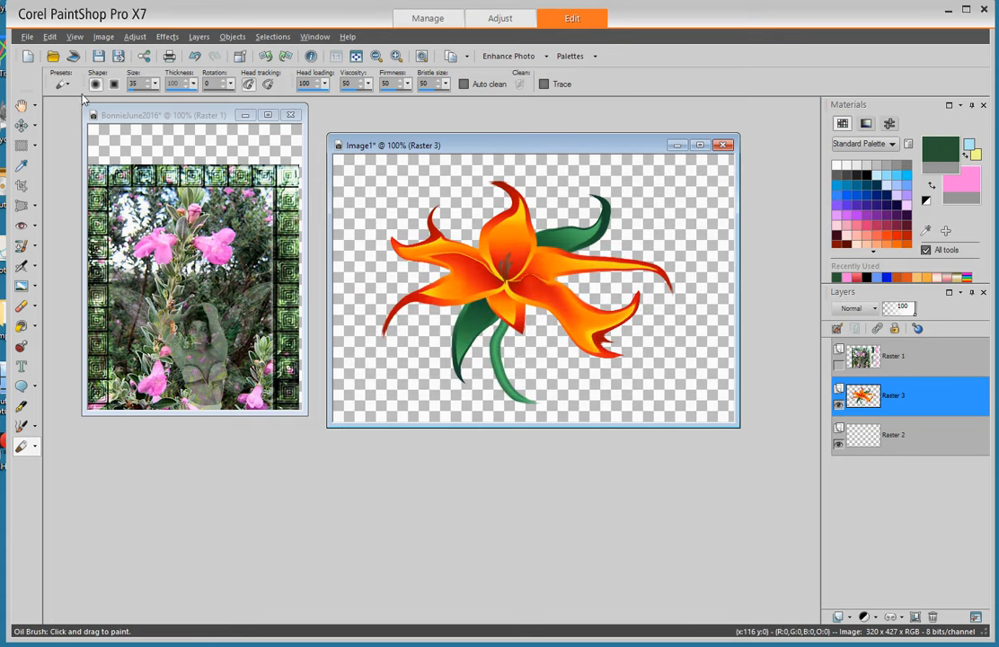
Apply the pending warp to the flower and paint a curling dark green Oil Brush stroke from the upper-right leaf.
{"action": "left_click", "coordinate": [22, 426]}
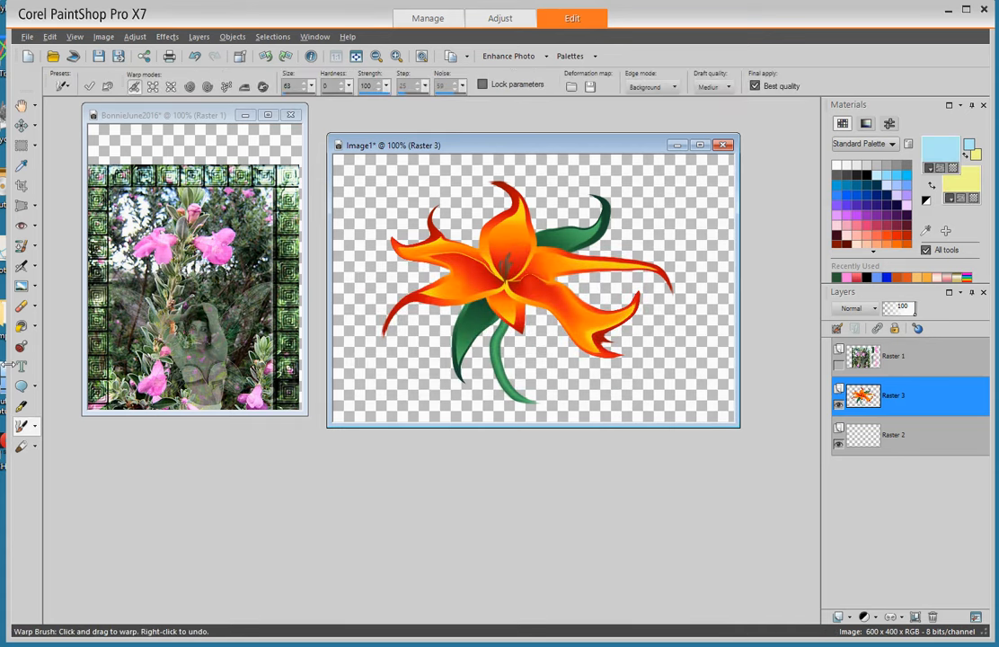
{"action": "left_click", "coordinate": [89, 87]}
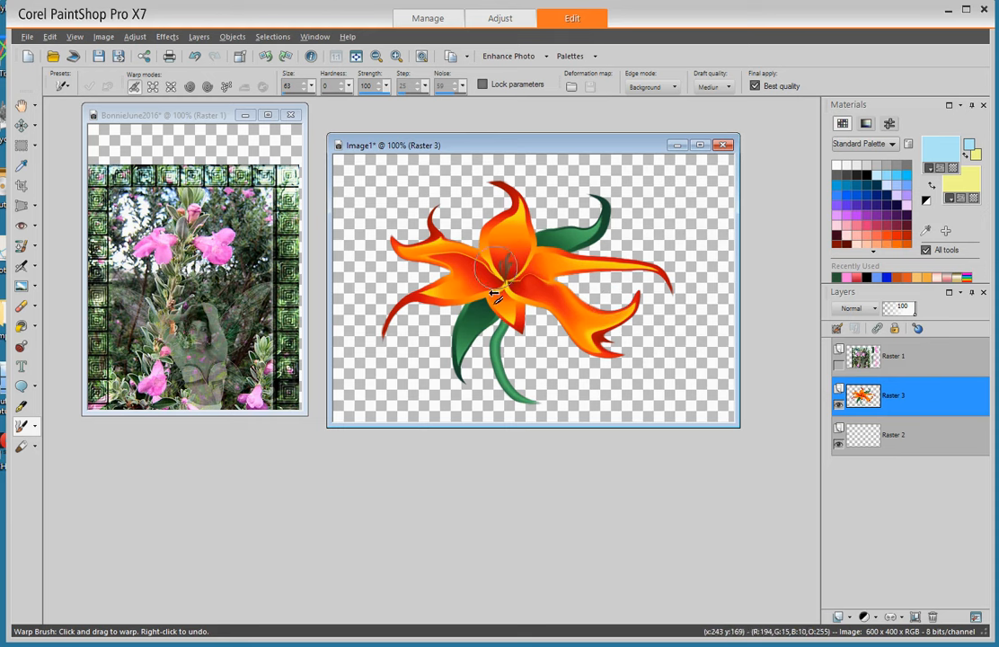
{"action": "left_click", "coordinate": [22, 448]}
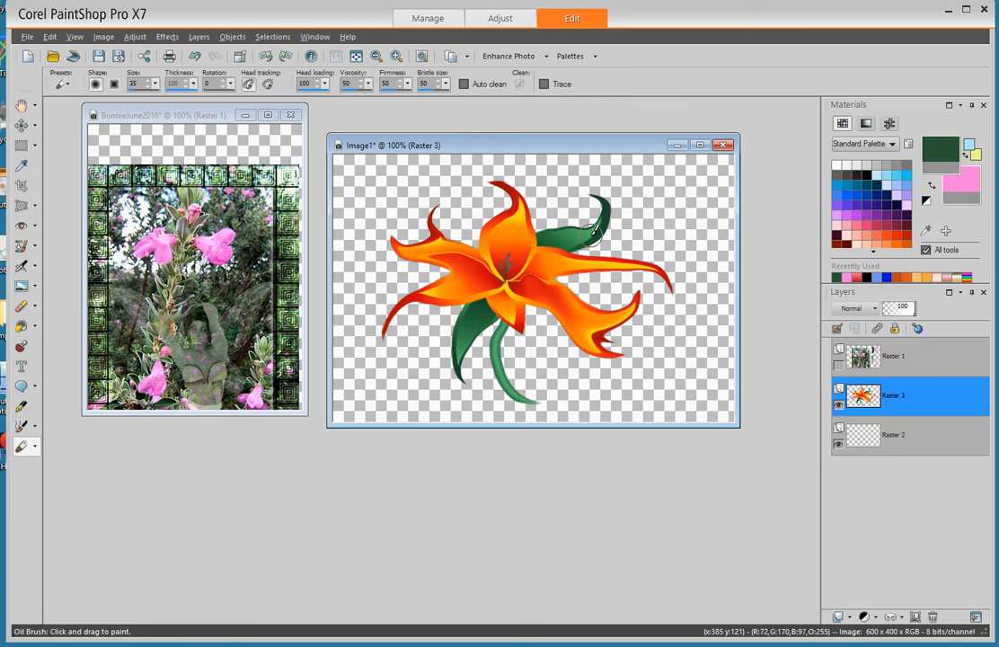
{"action": "mouse_move", "coordinate": [564, 245]}
{"action": "left_mouse_down"}
{"action": "mouse_move", "coordinate": [591, 263]}
{"action": "mouse_move", "coordinate": [620, 250]}
{"action": "mouse_move", "coordinate": [668, 250]}
{"action": "mouse_move", "coordinate": [670, 206]}
{"action": "mouse_move", "coordinate": [632, 216]}
{"action": "left_mouse_up"}
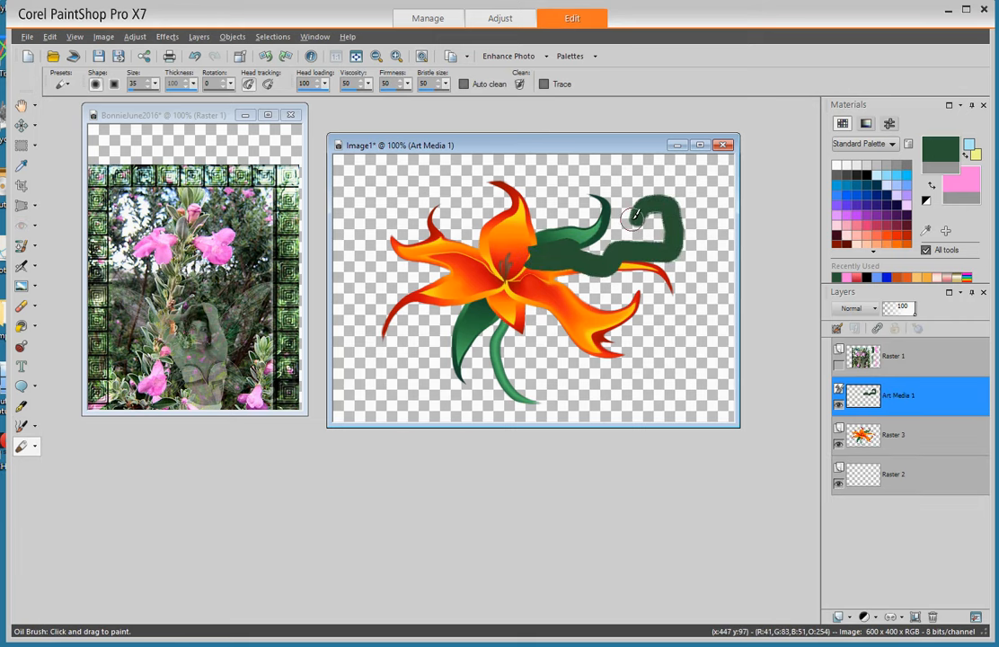
Move the Raster 1 photo layer to the bottom of the layer stack and make it visible.
{"action": "left_click", "coordinate": [837, 367]}
{"action": "left_click", "coordinate": [837, 367]}
{"action": "left_click", "coordinate": [862, 358]}
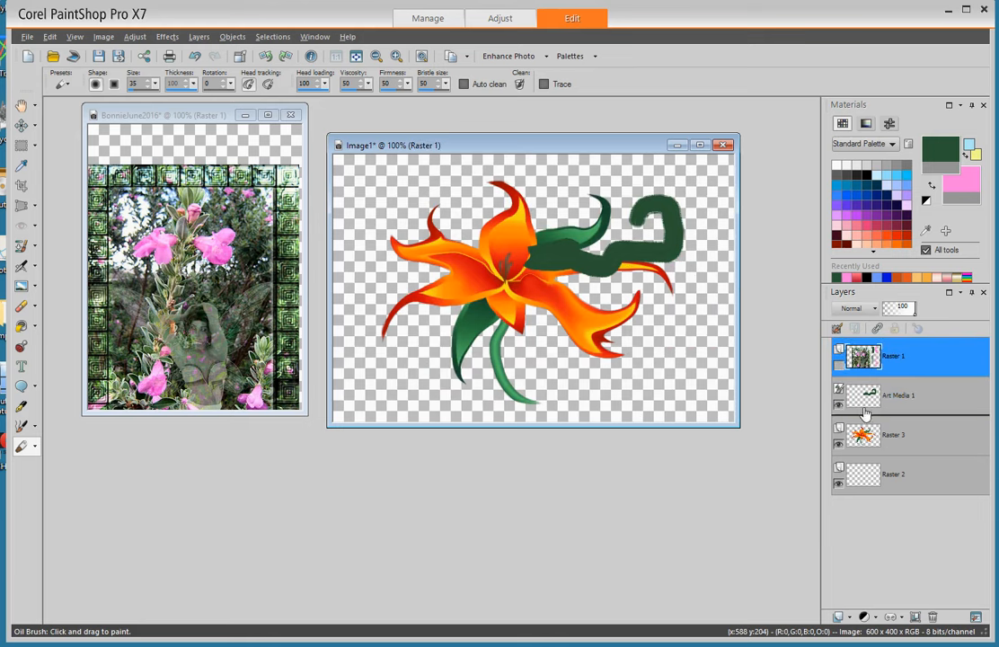
{"action": "left_click_drag", "start_coordinate": [870, 483], "coordinate": [869, 485]}
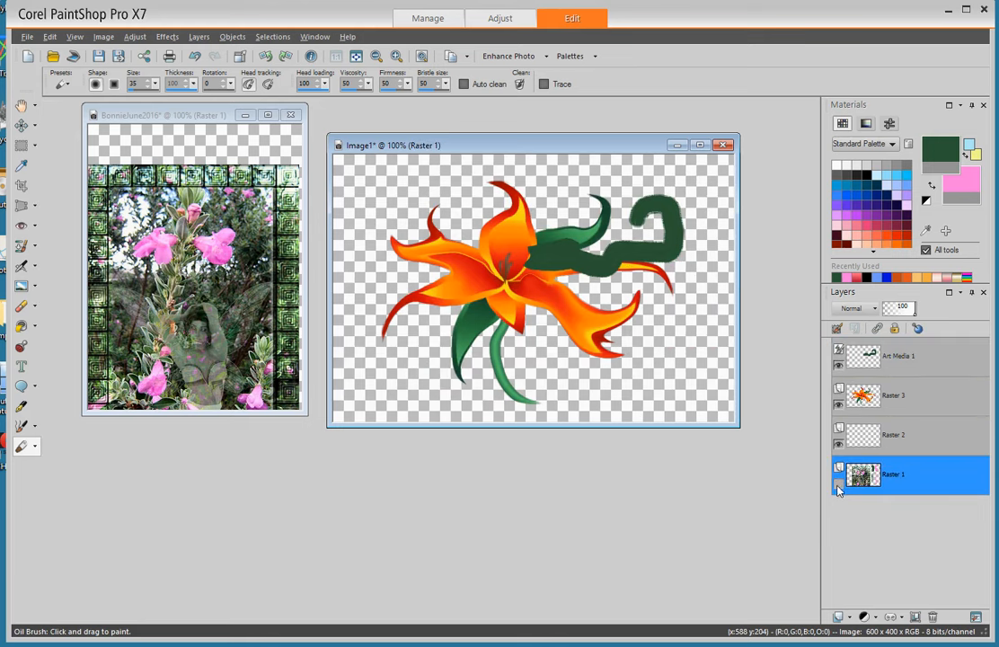
{"action": "left_click", "coordinate": [838, 486]}
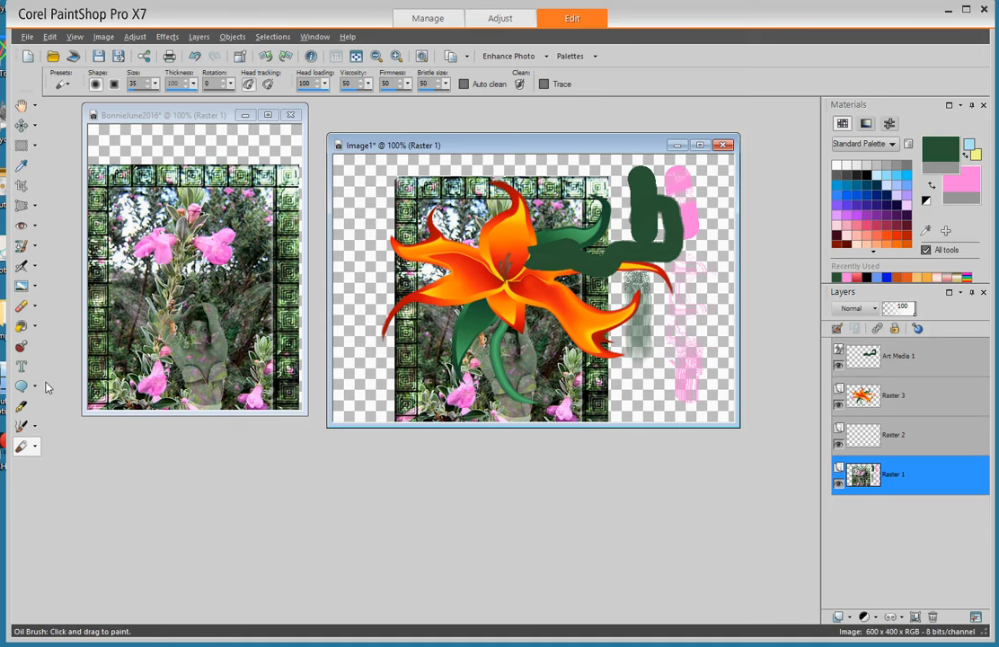
Switch to File Explorer, move its window fully into view, and open the Documents folder.
{"action": "left_click", "coordinate": [53, 57]}
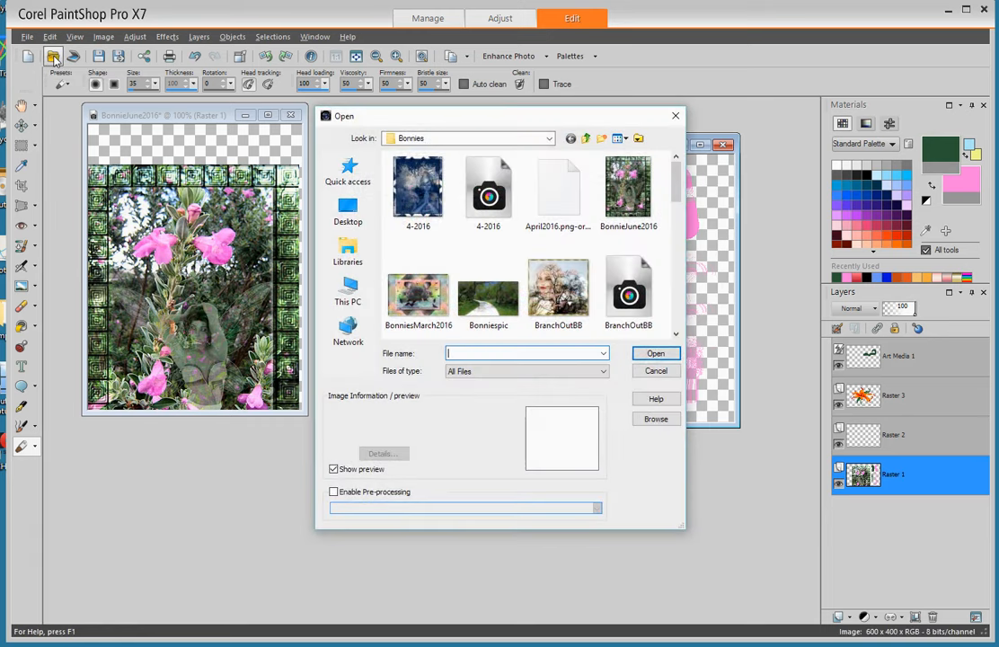
{"action": "left_click", "coordinate": [655, 372]}
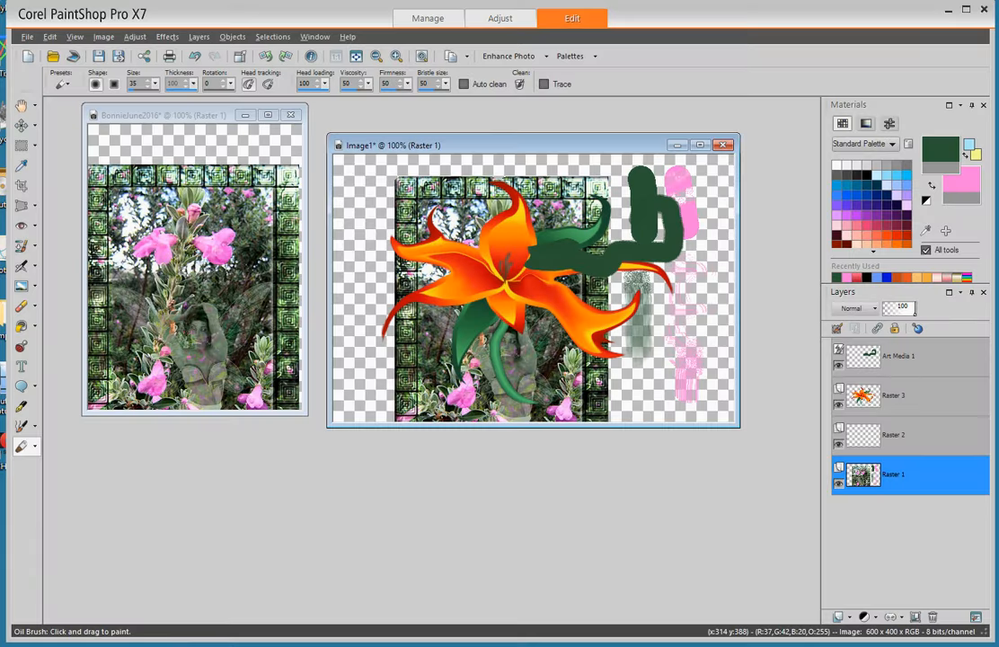
{"action": "key", "text": "super+e"}
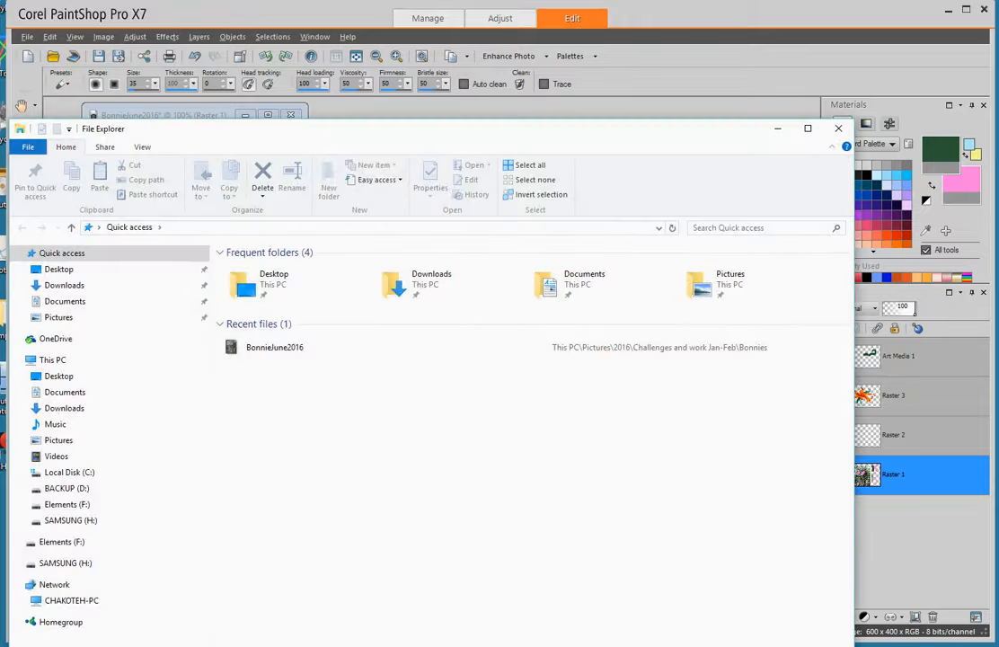
{"action": "left_click_drag", "start_coordinate": [279, 142], "coordinate": [356, 86]}
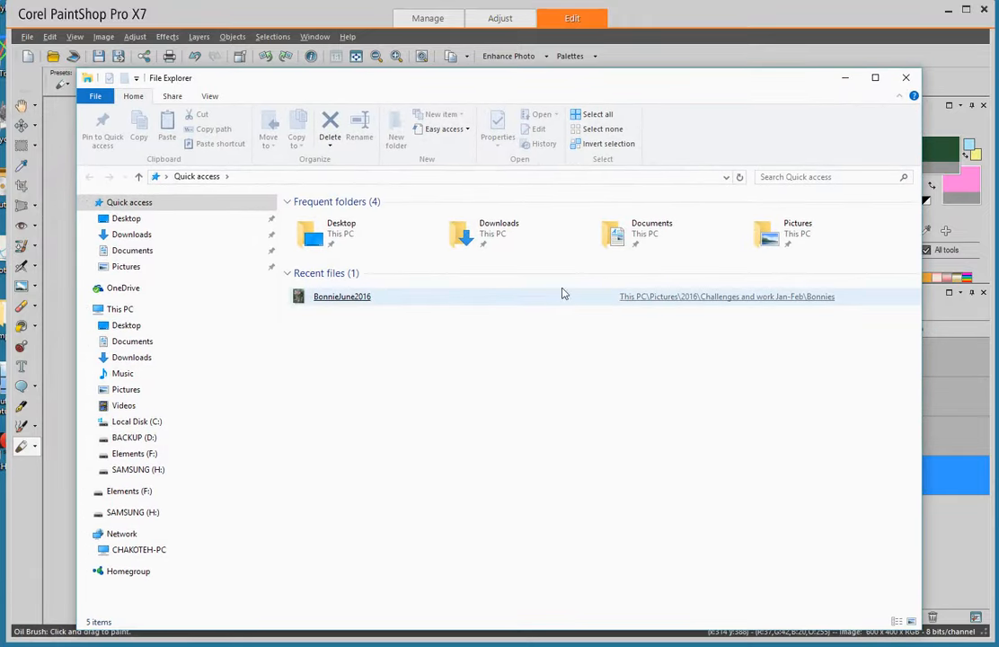
{"action": "double_click", "coordinate": [619, 245]}
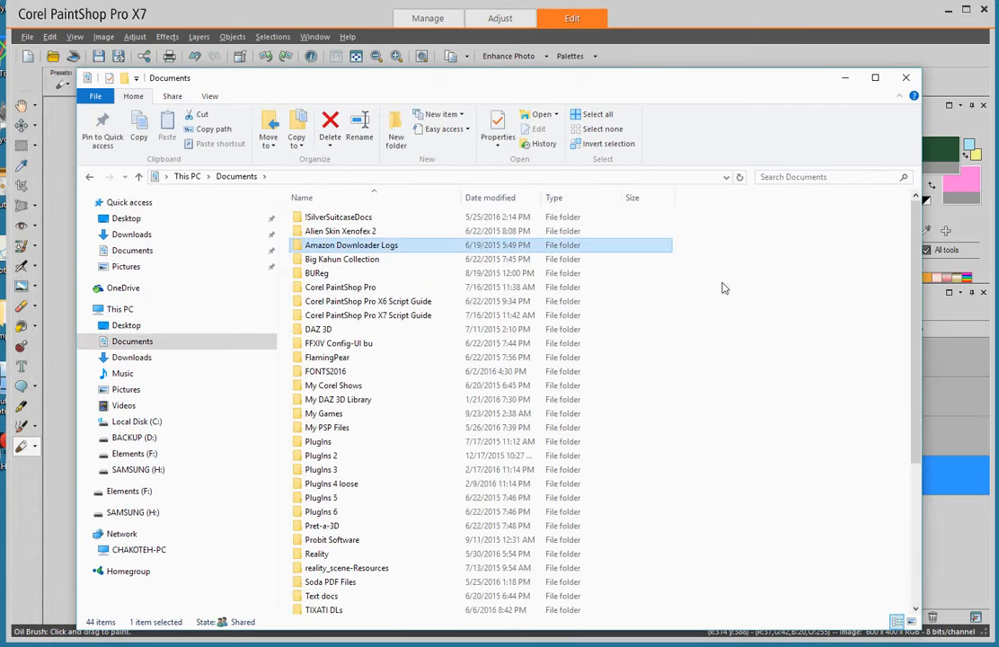
Open the 17.0 subfolder of the Corel PaintShop Pro folder to examine the program's resource folders.
{"action": "left_click_drag", "start_coordinate": [334, 245], "coordinate": [332, 306]}
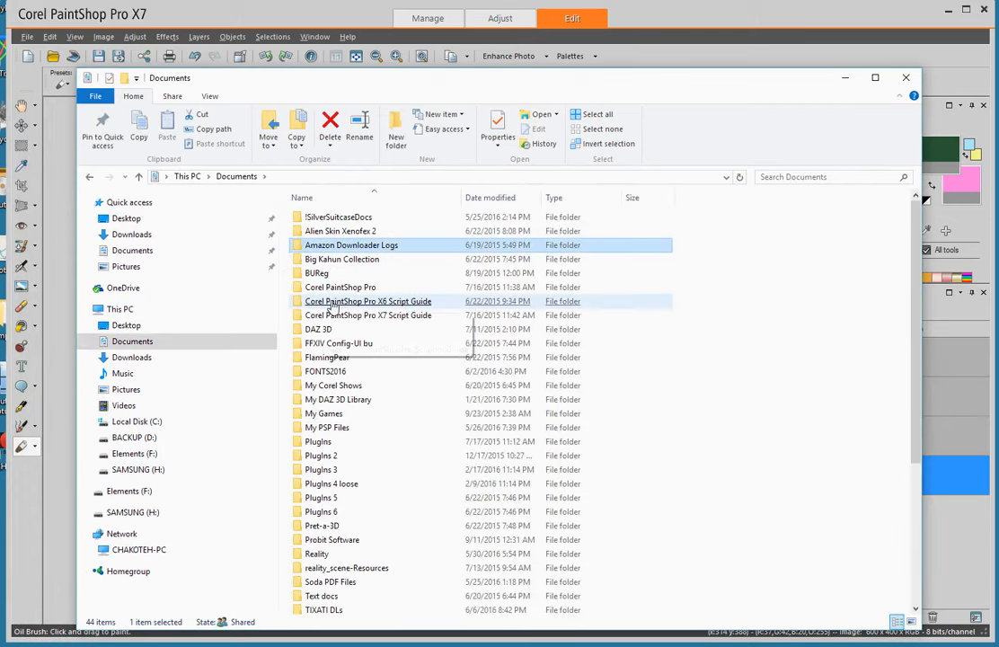
{"action": "double_click", "coordinate": [346, 288]}
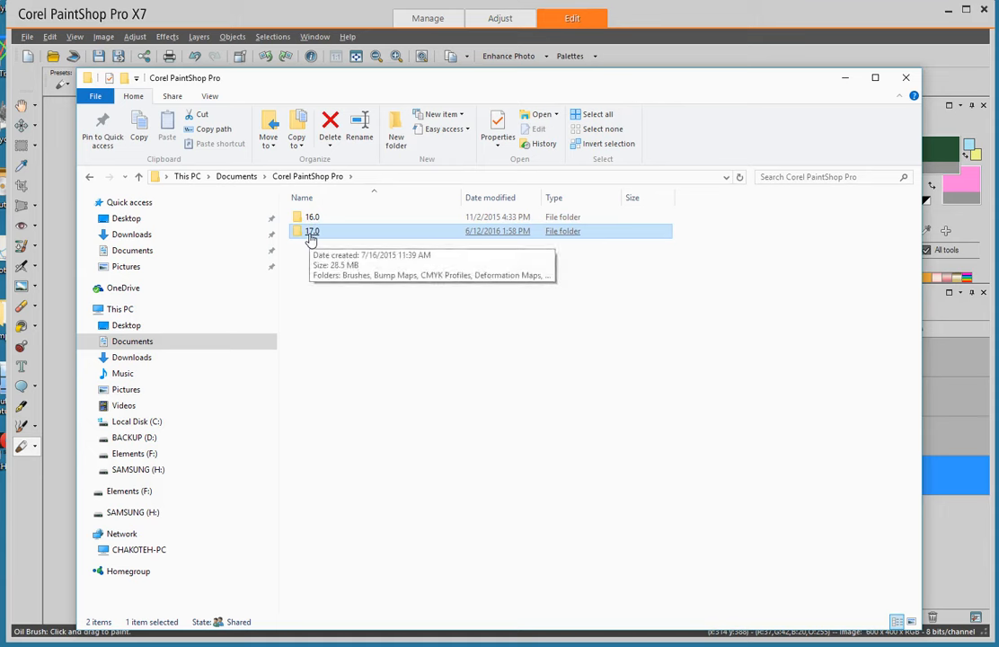
{"action": "left_click", "coordinate": [311, 235]}
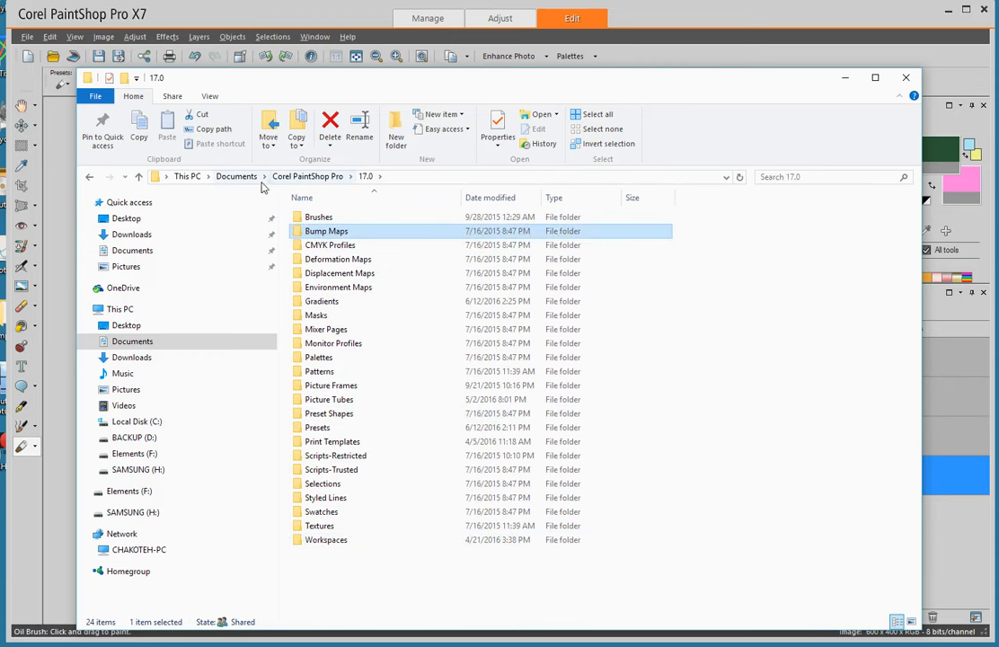
Return to Documents, open the My PSP Files folder, and show its contents as a detailed list.
{"action": "left_click", "coordinate": [236, 177]}
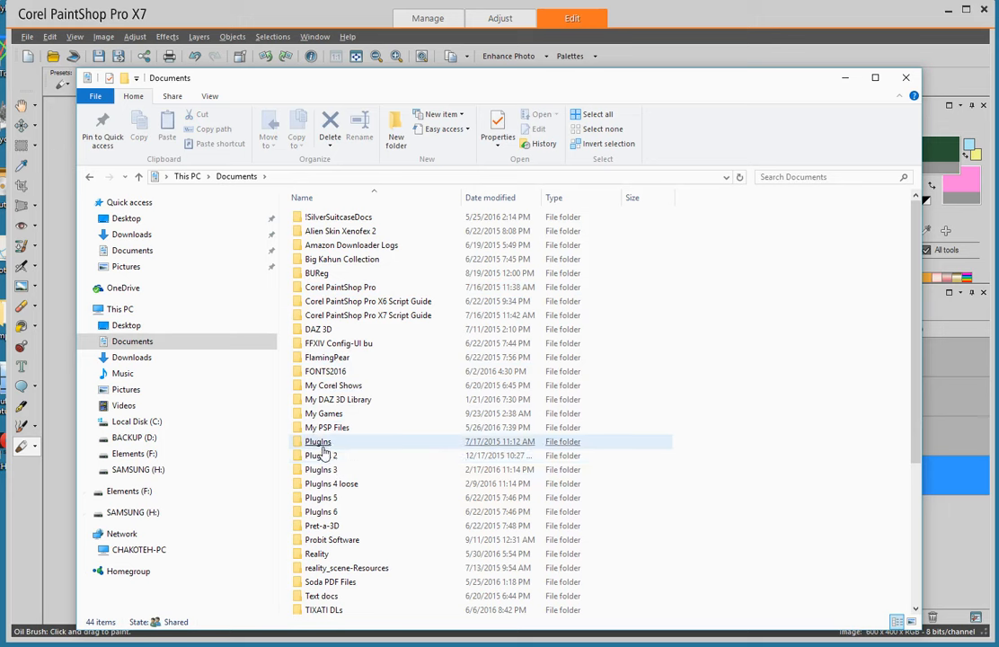
{"action": "left_click", "coordinate": [316, 443]}
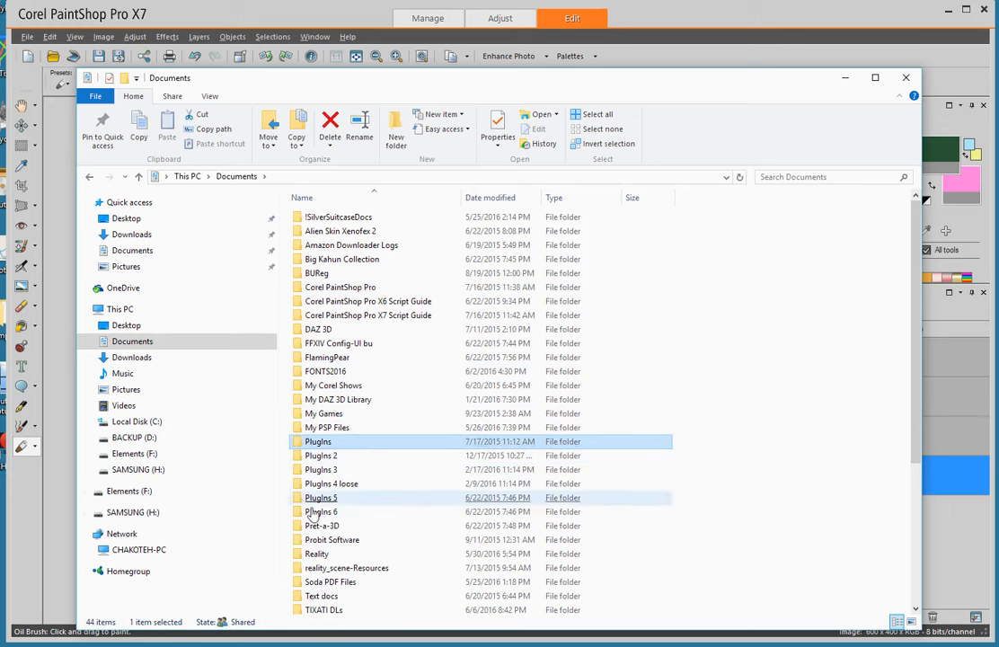
{"action": "double_click", "coordinate": [314, 432]}
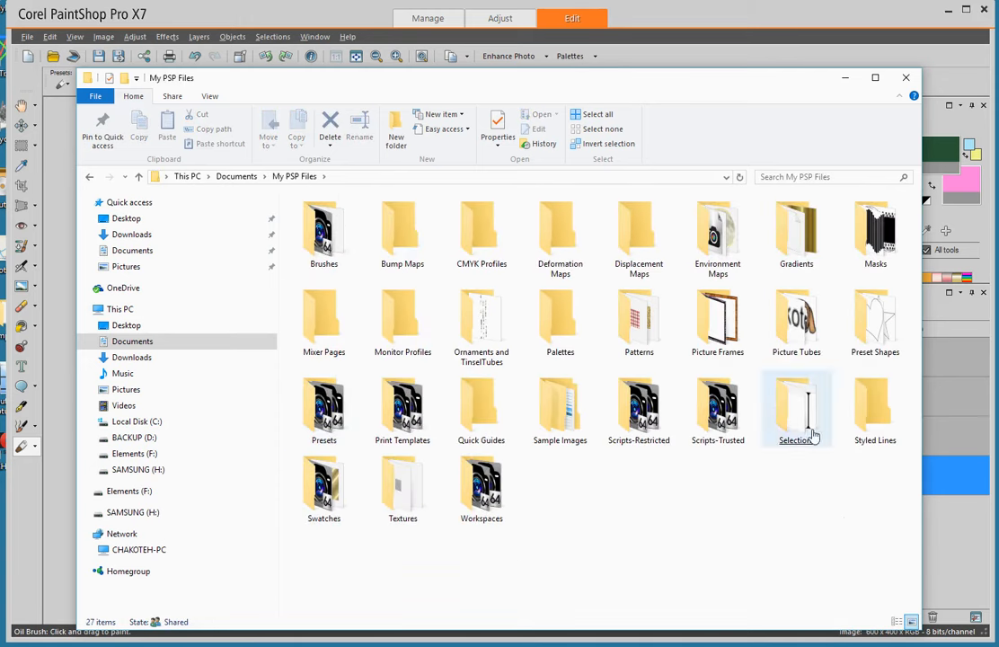
{"action": "left_click", "coordinate": [895, 623]}
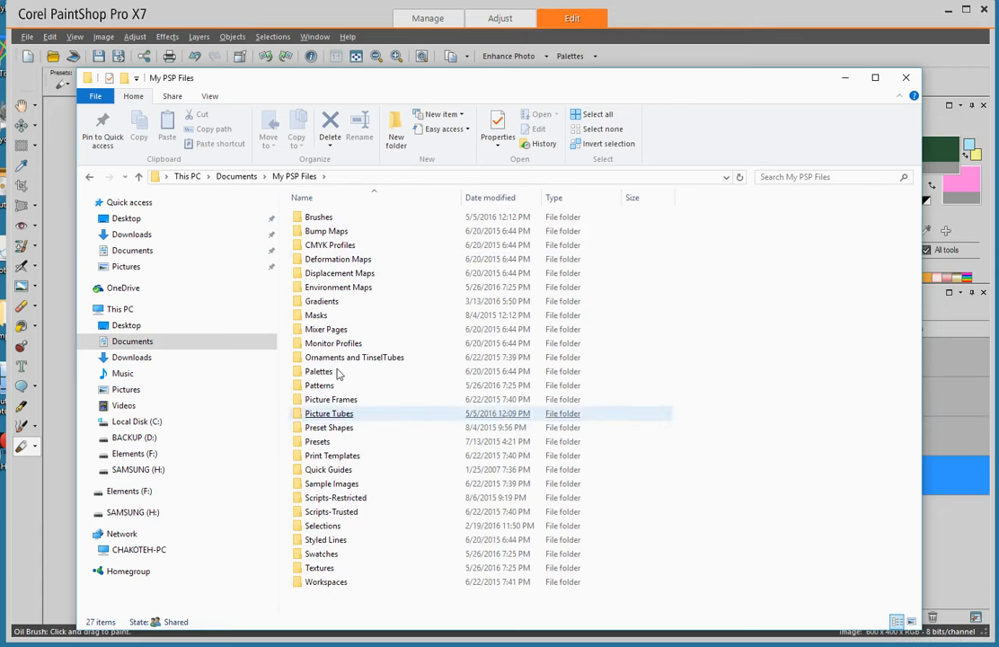
{"action": "left_click", "coordinate": [337, 231]}
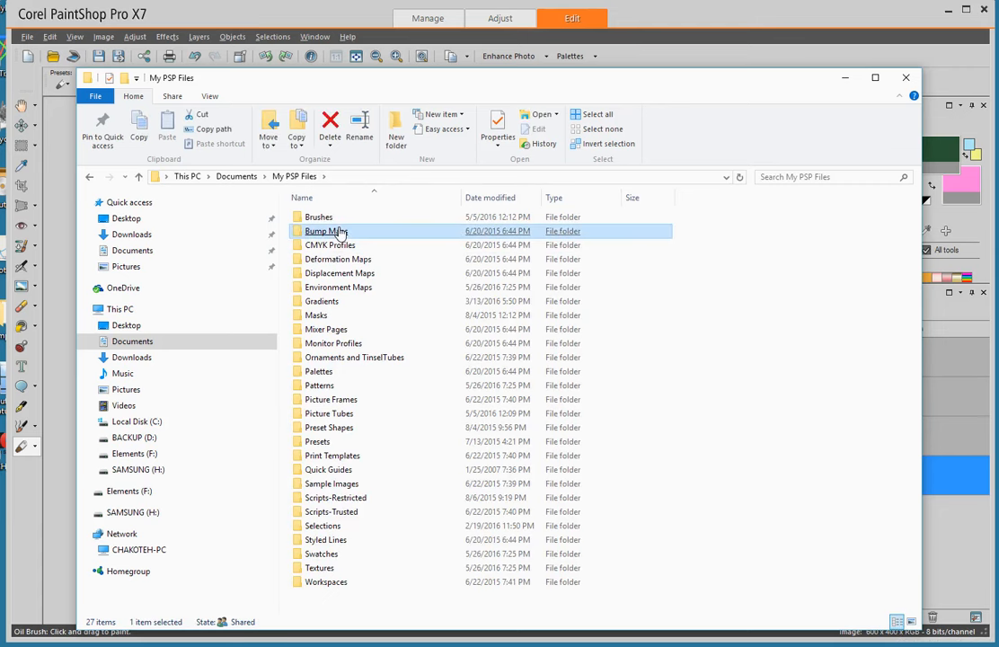
Reopen Corel PaintShop Pro's 17.0 folder for comparison, and return through Documents to My PSP Files.
{"action": "left_click", "coordinate": [232, 178]}
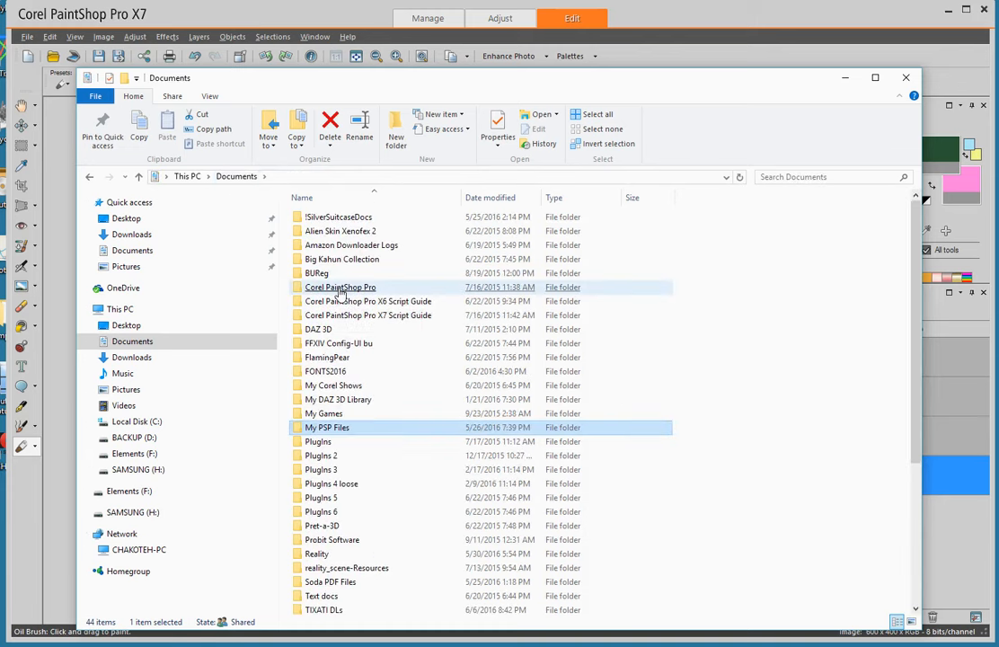
{"action": "double_click", "coordinate": [335, 286]}
{"action": "double_click", "coordinate": [301, 230]}
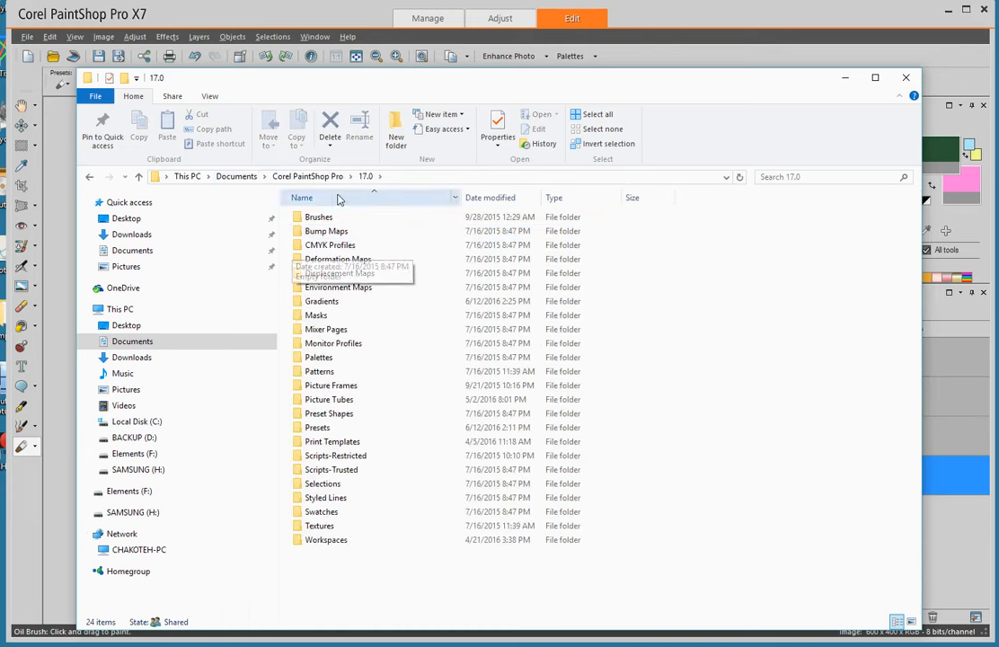
{"action": "left_click", "coordinate": [231, 177]}
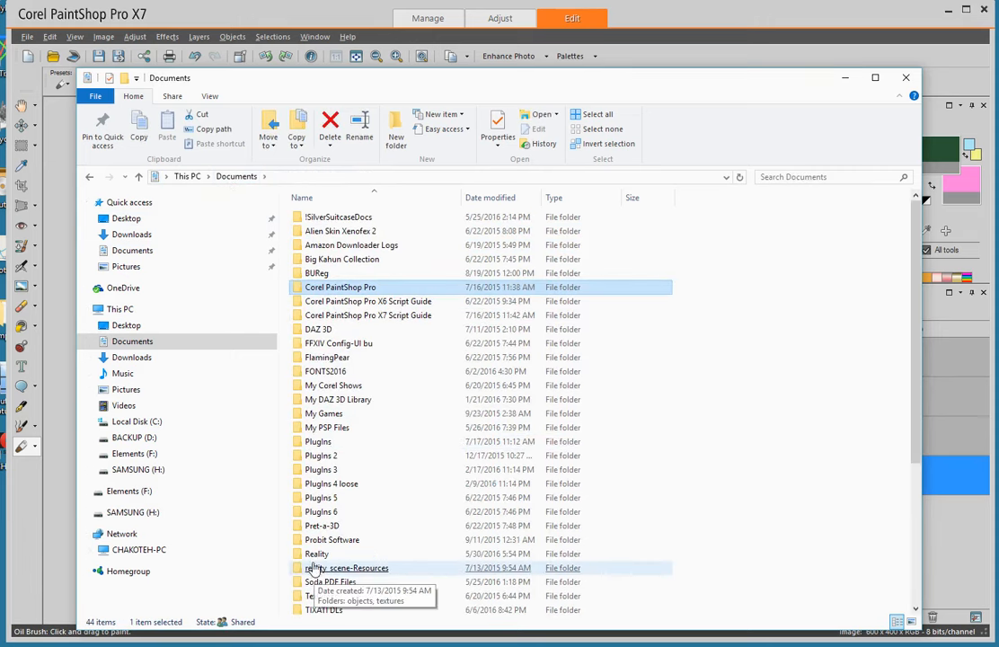
{"action": "double_click", "coordinate": [328, 430]}
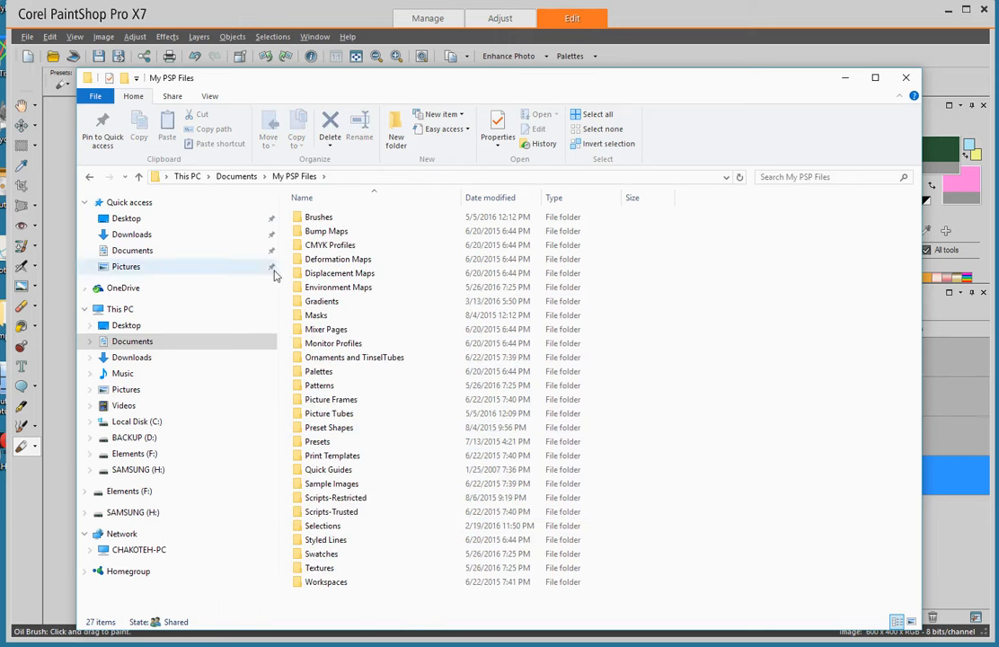
Look inside the Brushes and Patterns subfolders of My PSP Files, returning to the parent folder after each.
{"action": "double_click", "coordinate": [314, 218]}
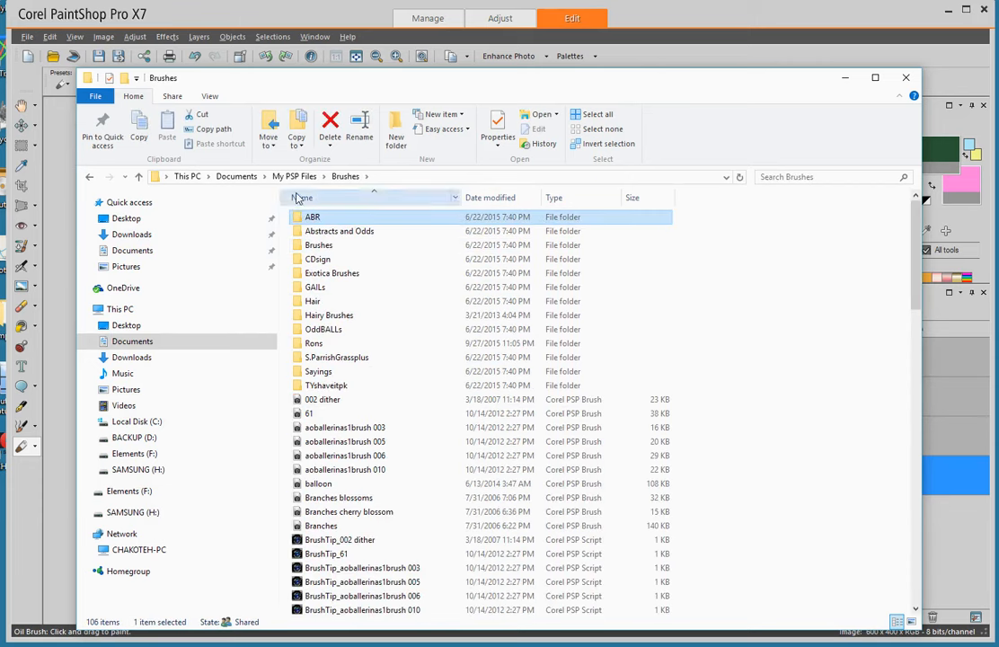
{"action": "left_click", "coordinate": [295, 177]}
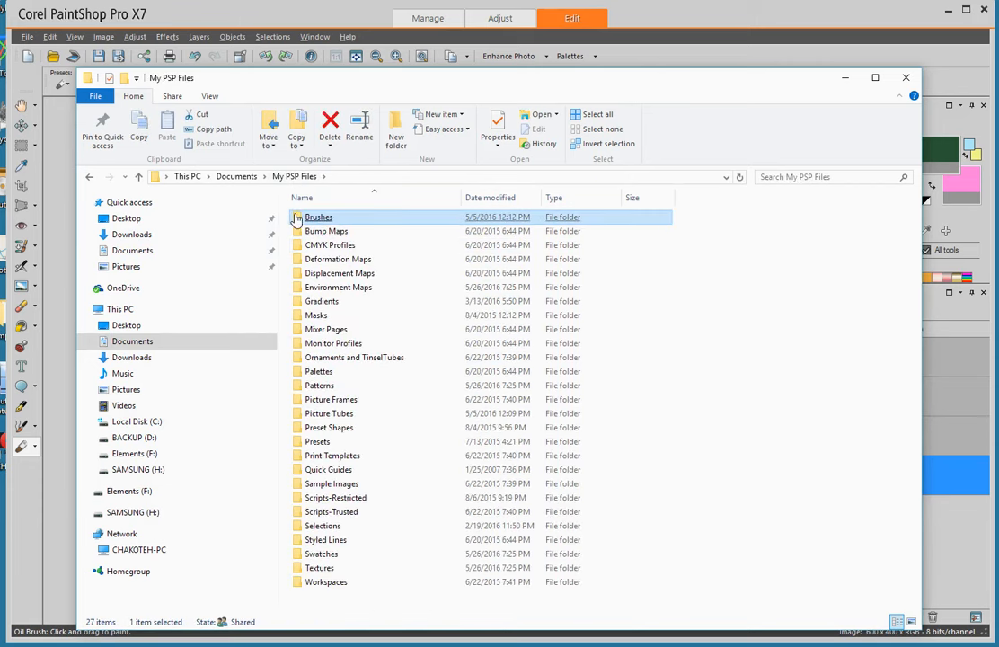
{"action": "double_click", "coordinate": [314, 384]}
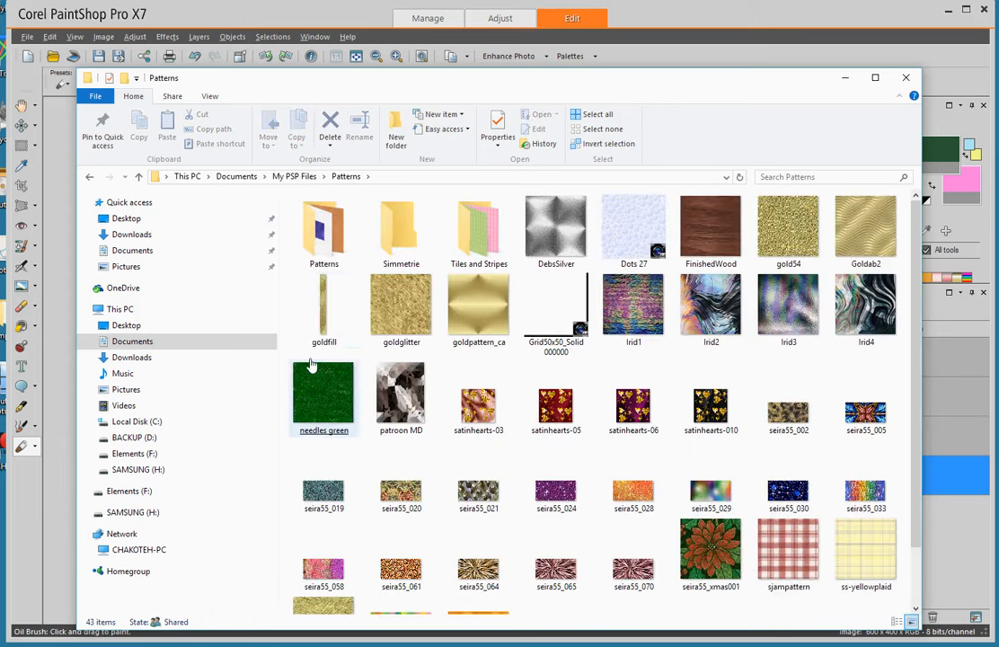
{"action": "left_click", "coordinate": [354, 223]}
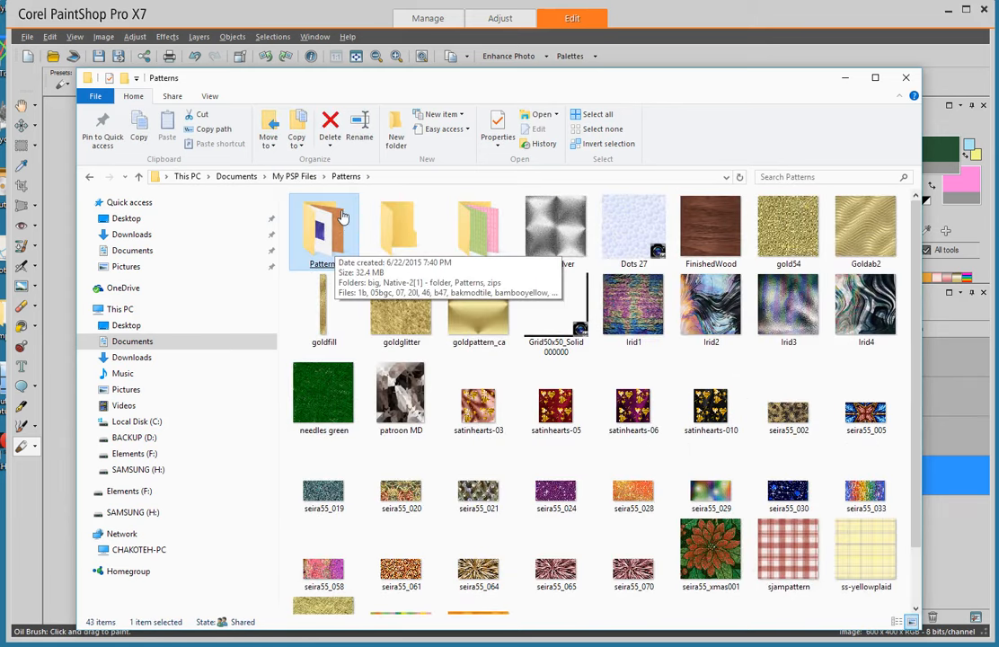
{"action": "left_click", "coordinate": [297, 177]}
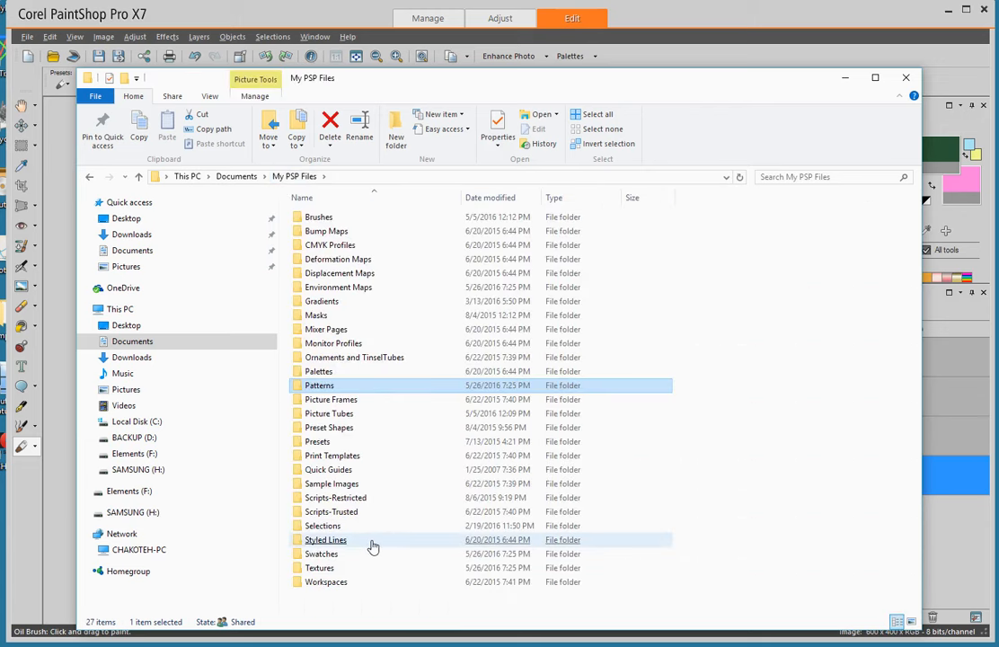
Examine the contents of the PlugIns folder in Documents and go back to Documents.
{"action": "left_click", "coordinate": [234, 179]}
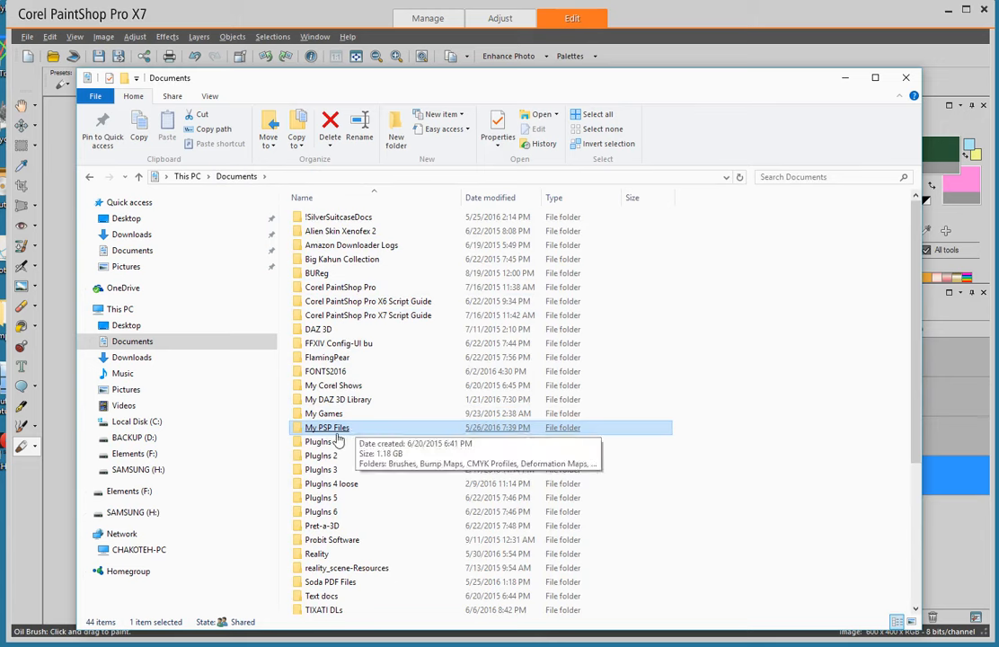
{"action": "left_click", "coordinate": [315, 445]}
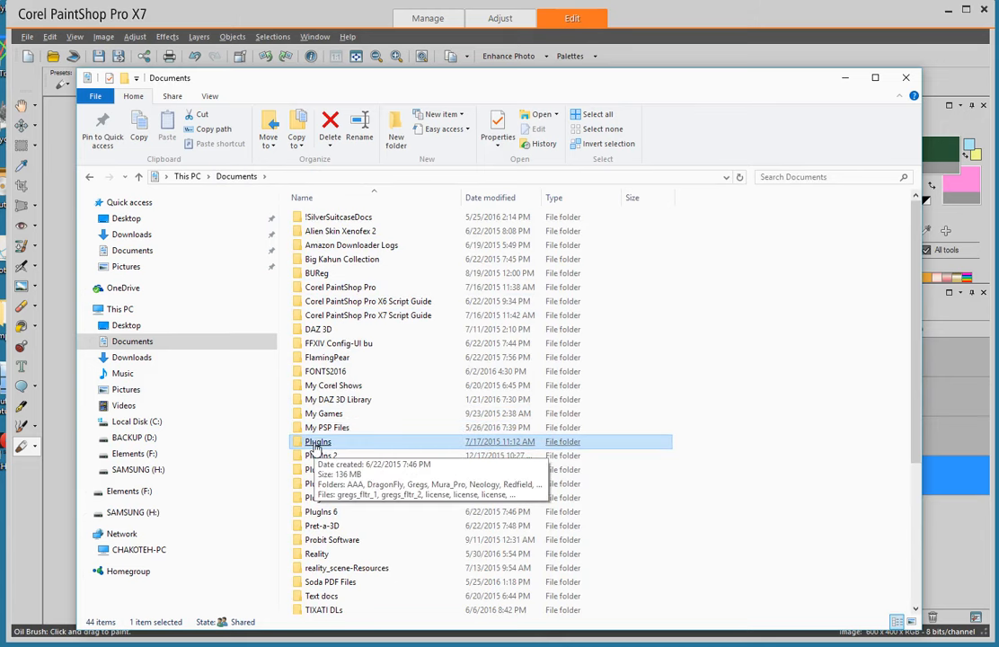
{"action": "double_click", "coordinate": [315, 444]}
{"action": "left_click", "coordinate": [314, 444]}
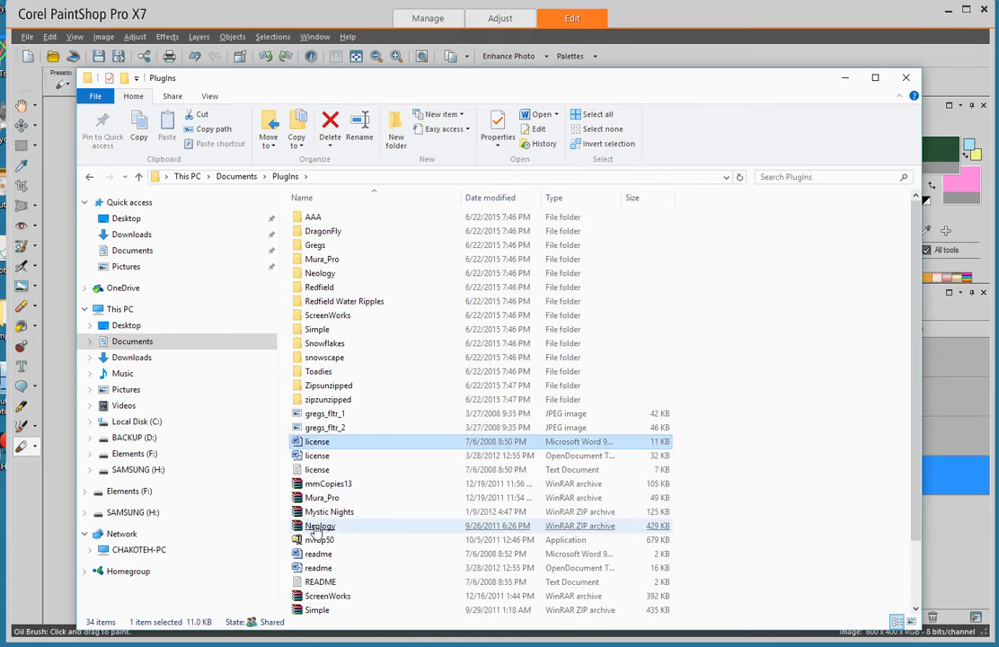
{"action": "left_click", "coordinate": [240, 178]}
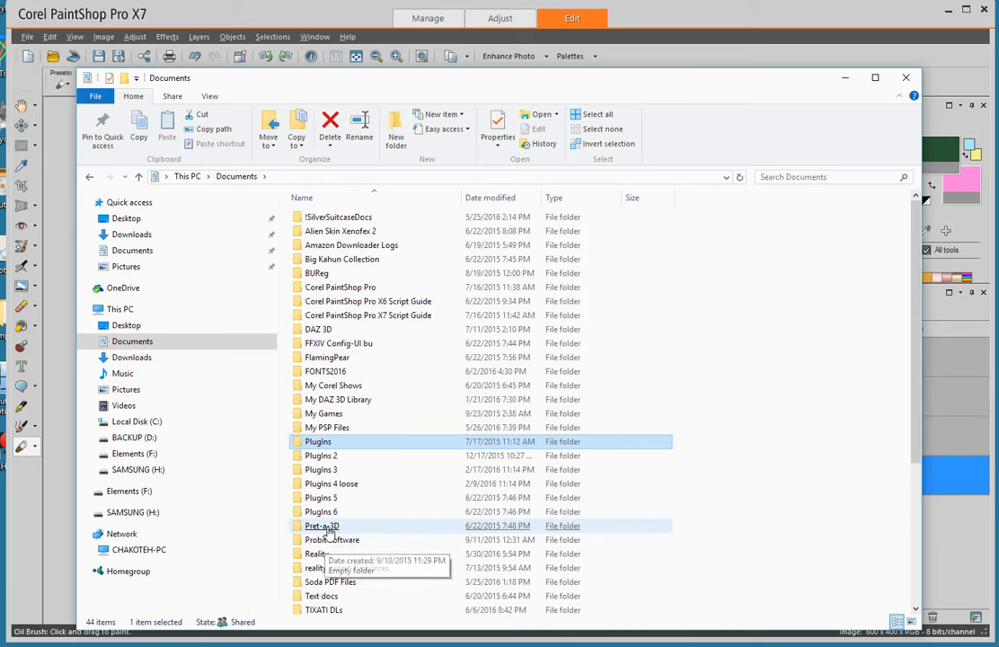
Examine the filter files in the PlugIns 6 and PlugIns 5 folders, and select the PlugIns 3 folder in Documents.
{"action": "left_click", "coordinate": [328, 514]}
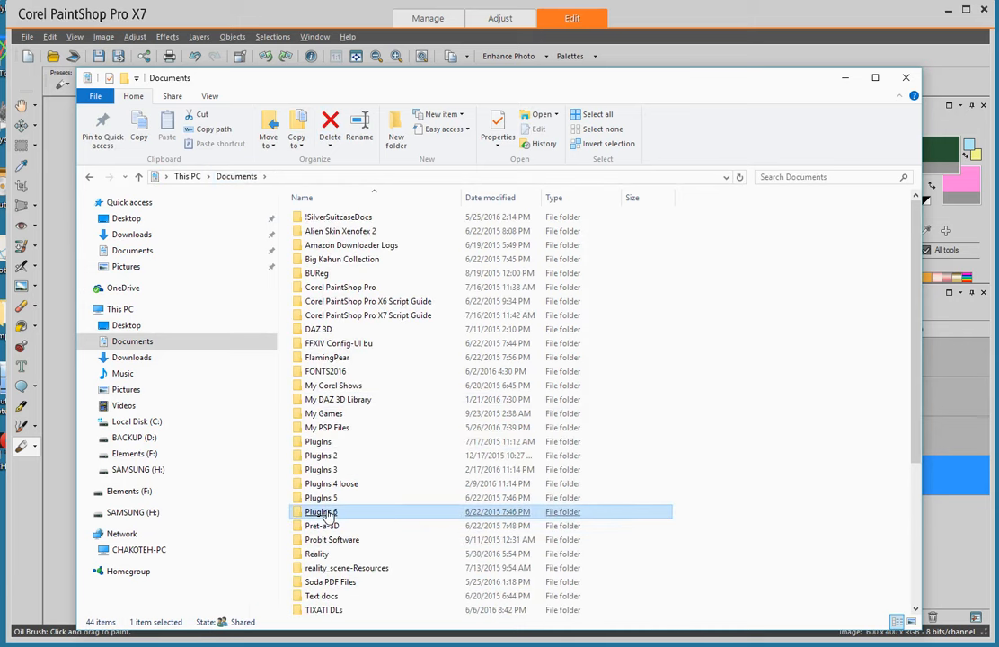
{"action": "double_click", "coordinate": [329, 514]}
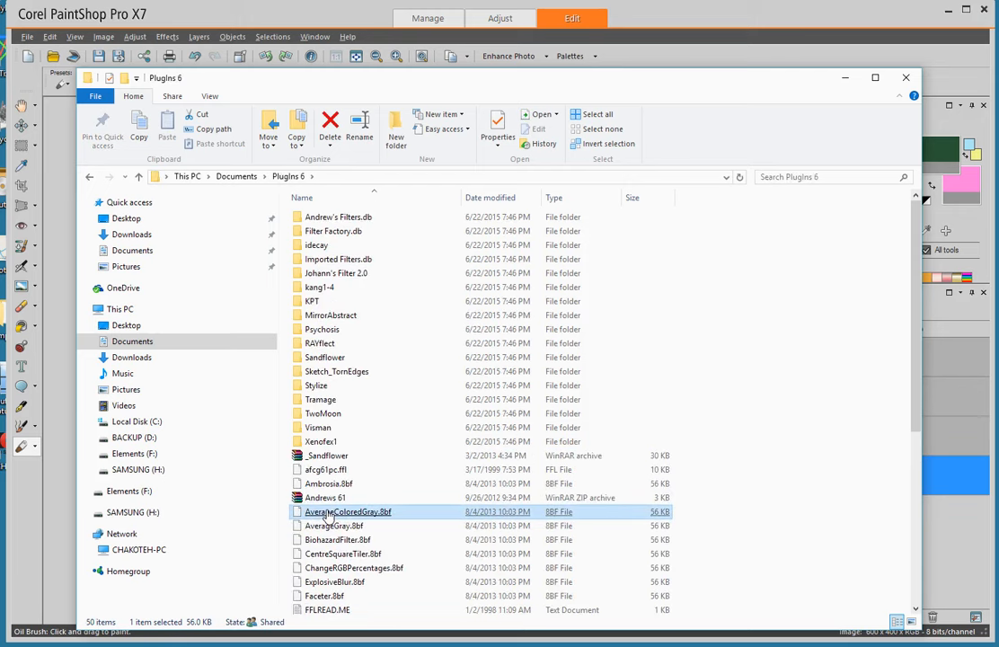
{"action": "left_click", "coordinate": [232, 176]}
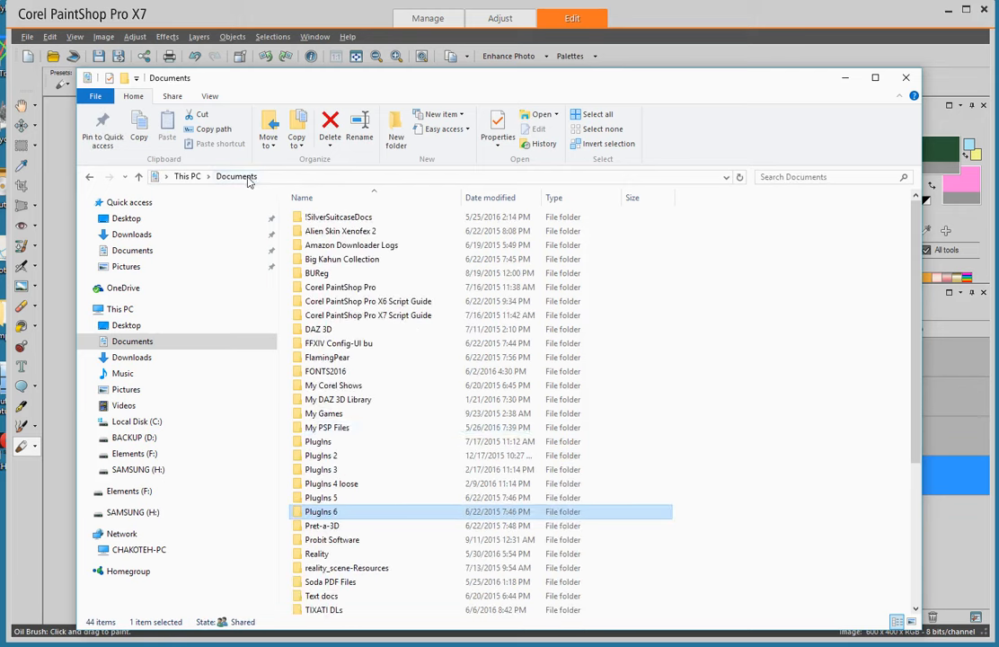
{"action": "double_click", "coordinate": [308, 498]}
{"action": "left_click", "coordinate": [308, 498]}
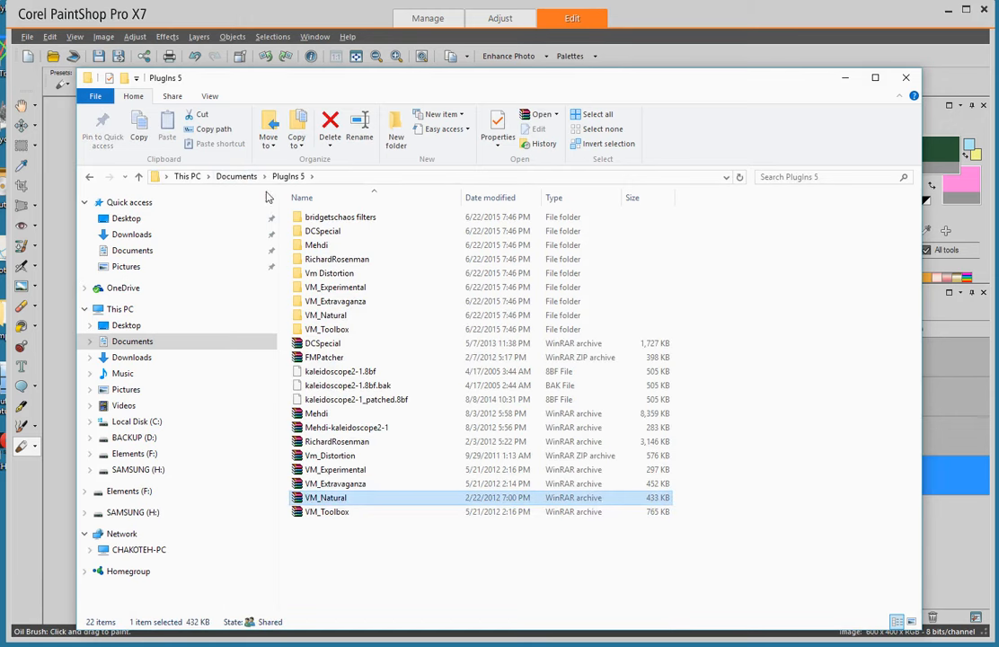
{"action": "left_click", "coordinate": [236, 177]}
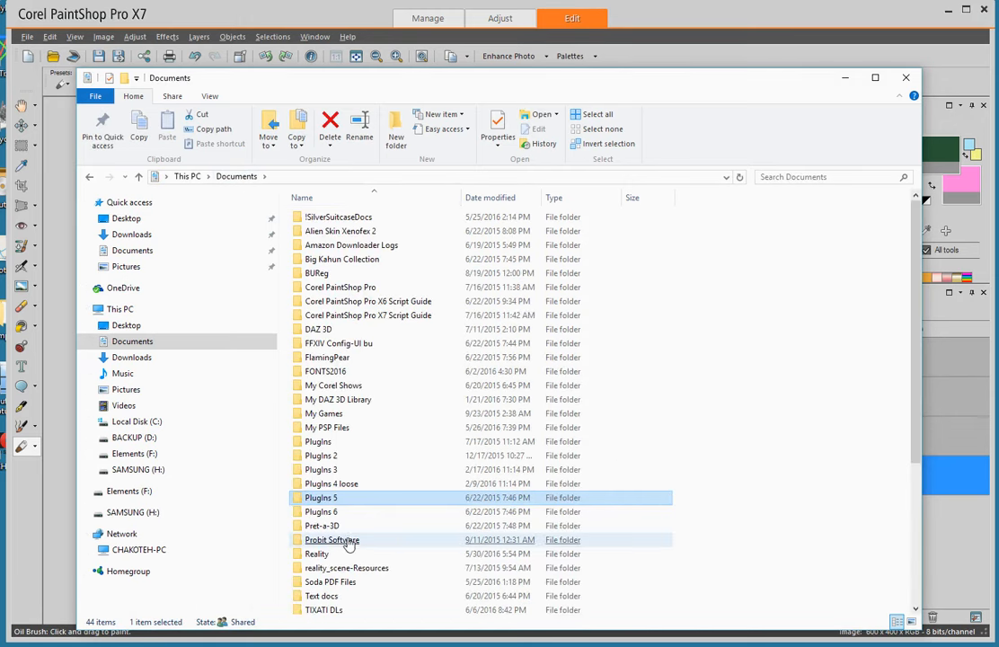
{"action": "left_click", "coordinate": [328, 442]}
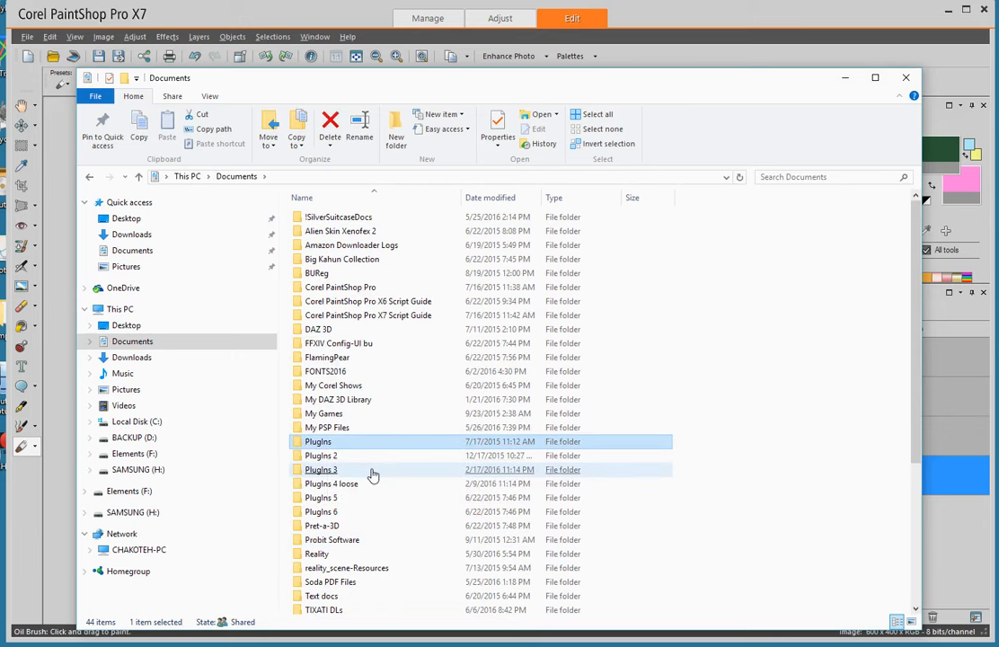
{"action": "left_click", "coordinate": [372, 472]}
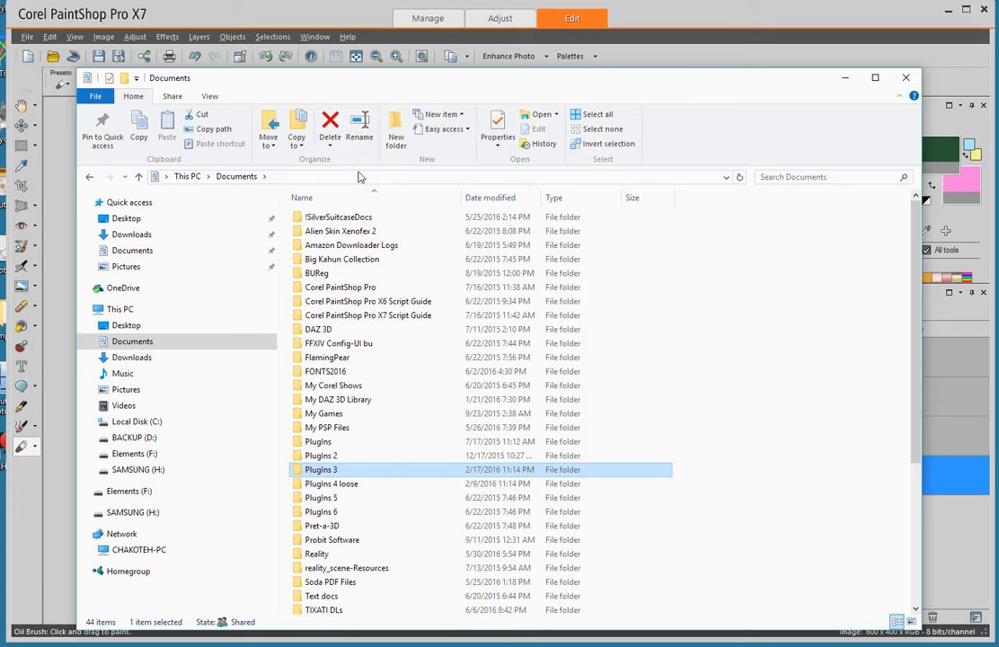
Open the Pictures folder and select its 2016 subfolder.
{"action": "left_click", "coordinate": [128, 389]}
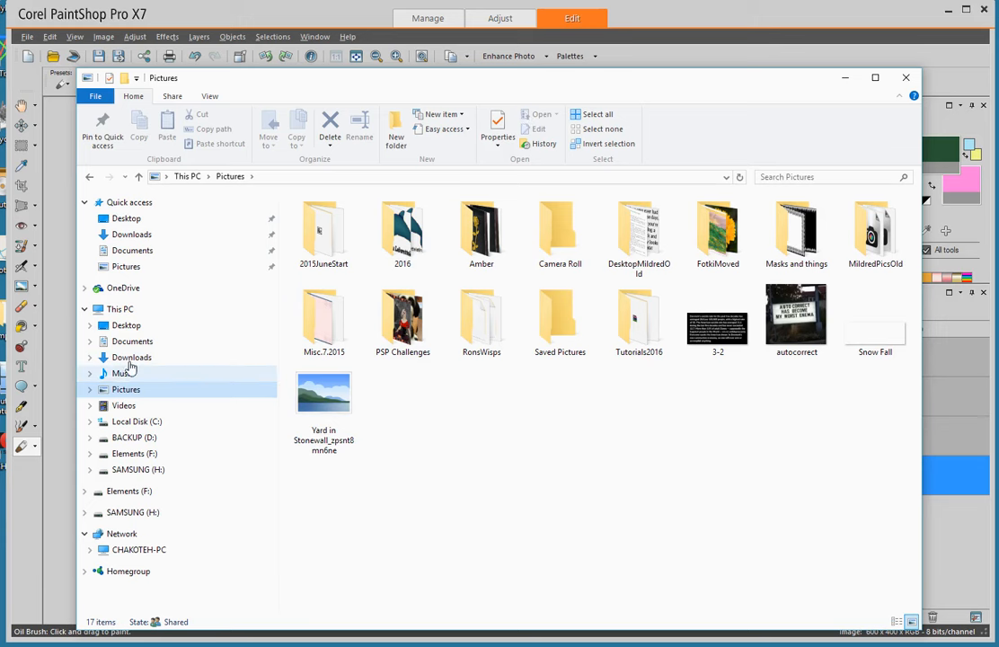
{"action": "left_click", "coordinate": [406, 252]}
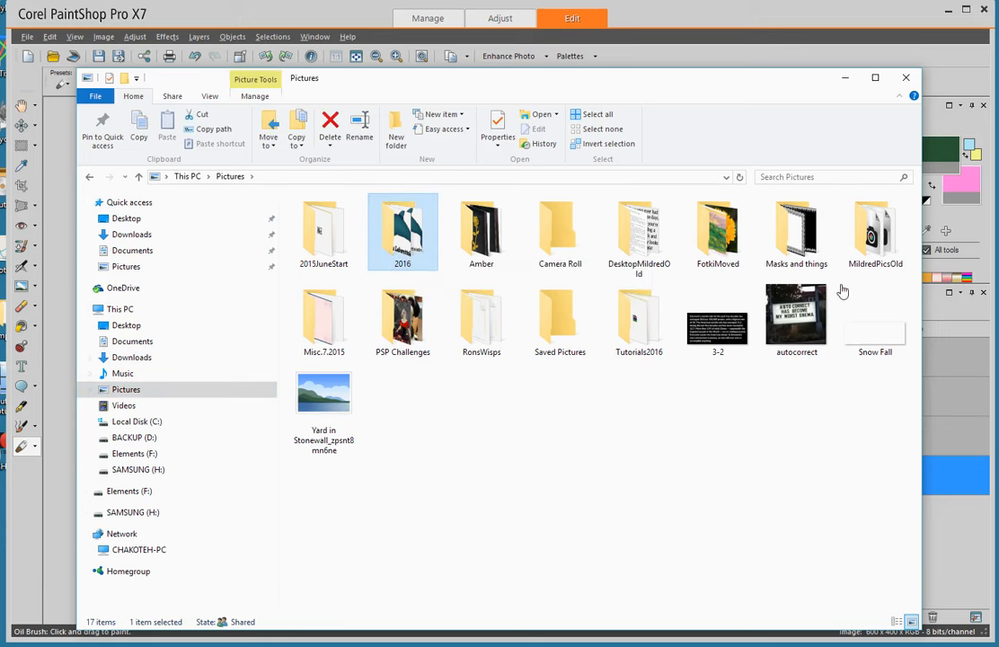
Look inside the SIGNATURE Work subfolder of the old pictures folder, return to Pictures and minimize File Explorer.
{"action": "left_click", "coordinate": [872, 269]}
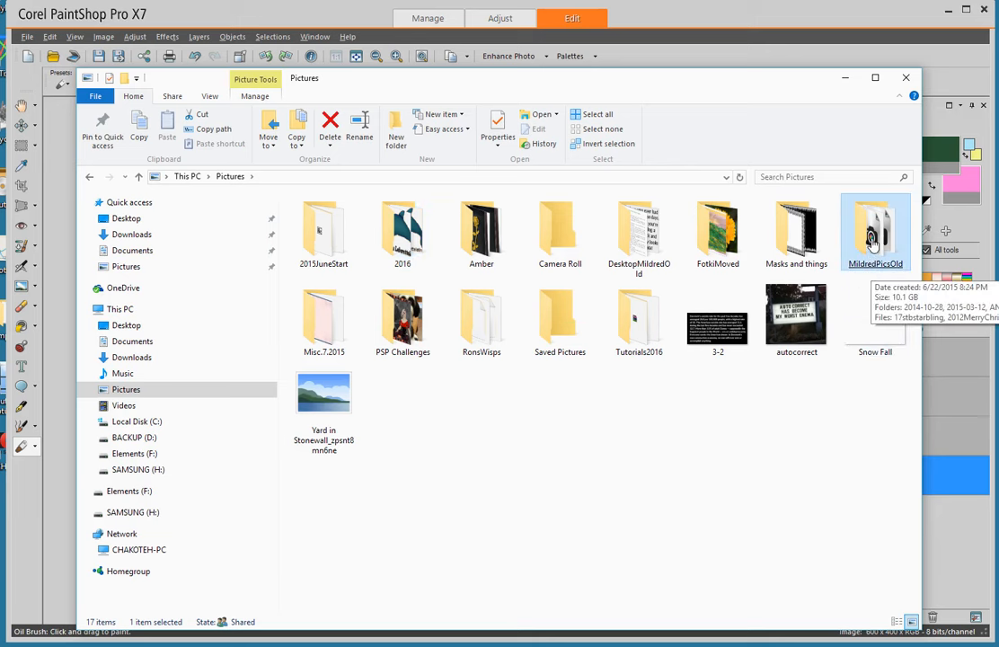
{"action": "double_click", "coordinate": [871, 240]}
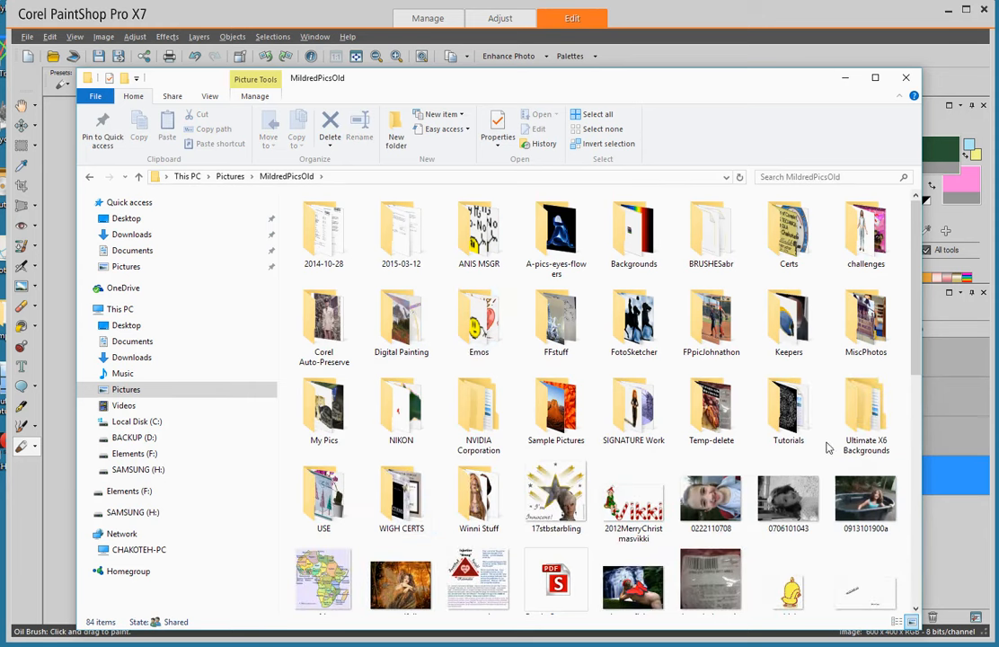
{"action": "double_click", "coordinate": [630, 412]}
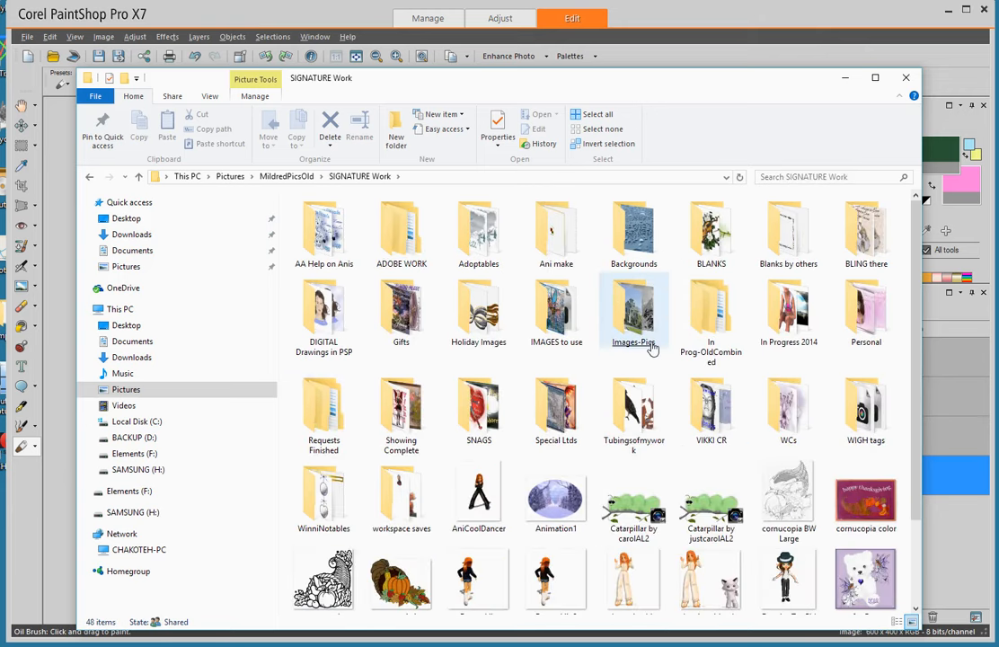
{"action": "left_click", "coordinate": [356, 451]}
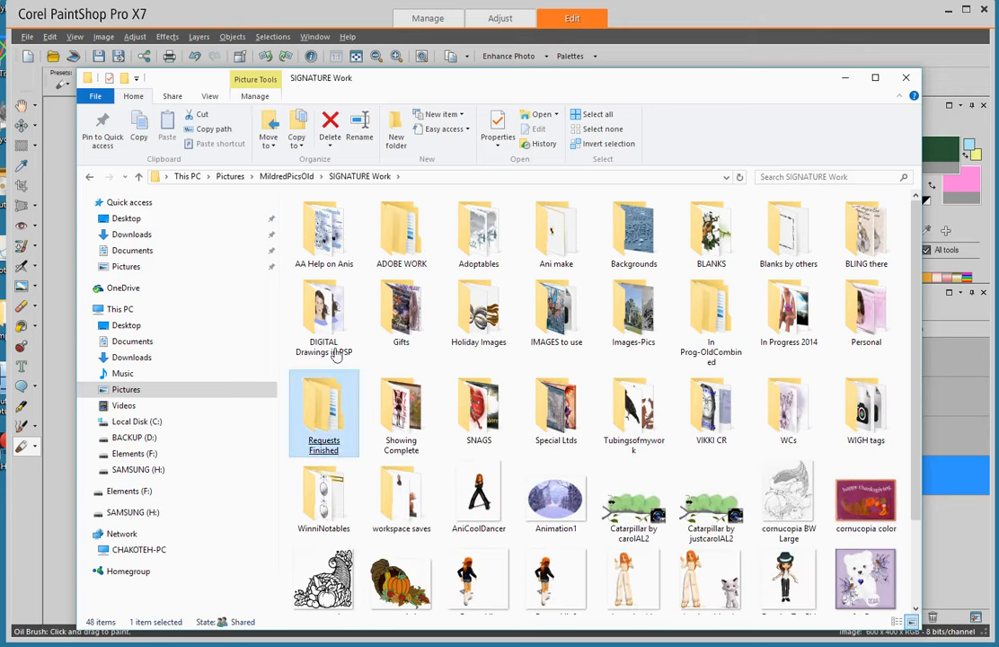
{"action": "left_click", "coordinate": [229, 177]}
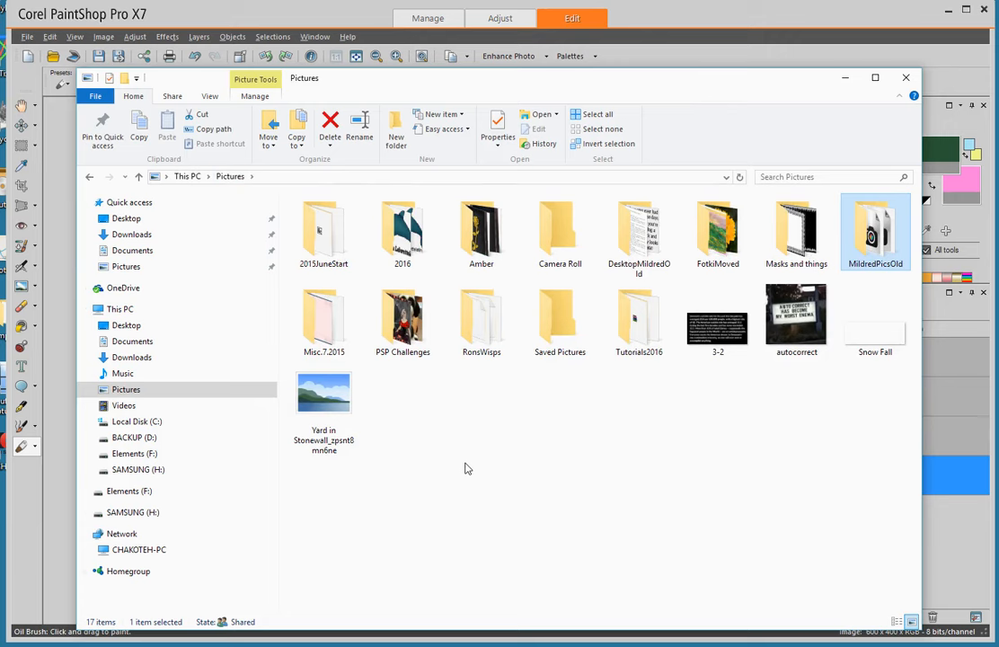
{"action": "left_click", "coordinate": [846, 82]}
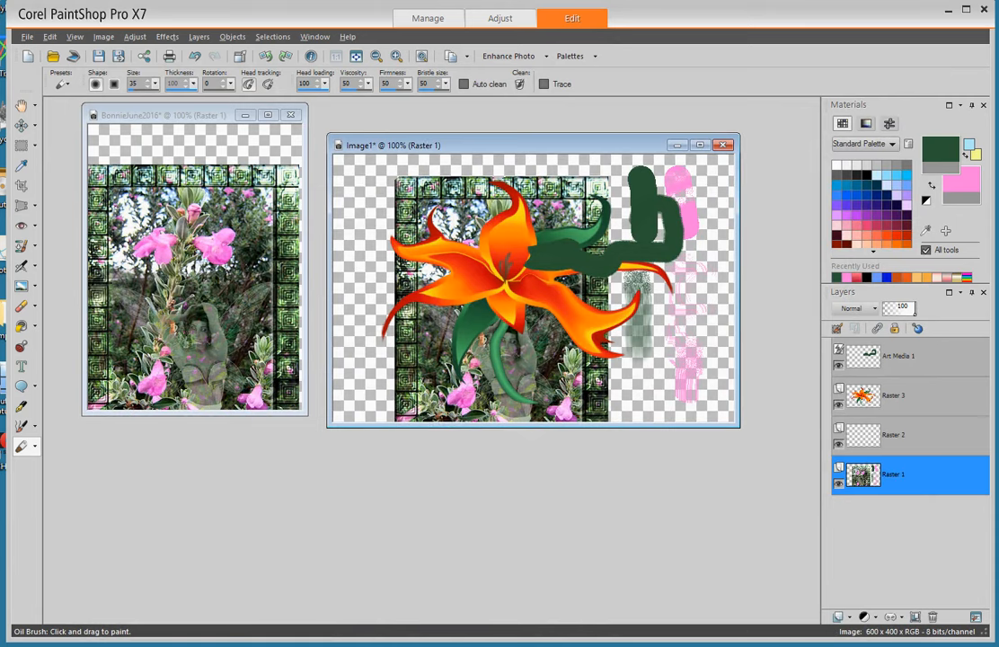
Open the File Locations preferences in PaintShop Pro and look through the whole list of file types.
{"action": "left_click", "coordinate": [27, 37]}
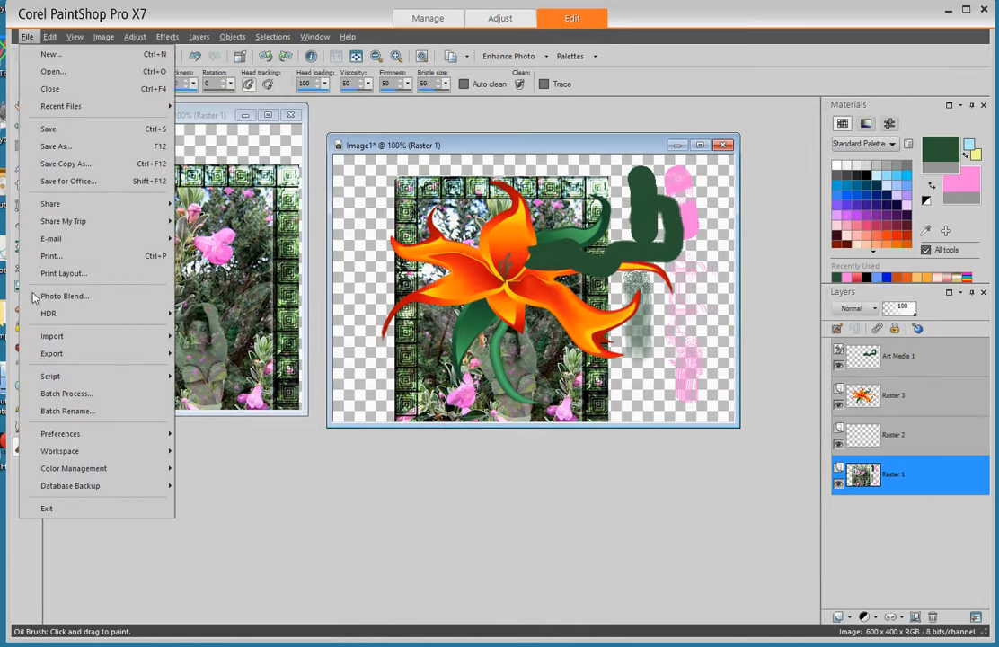
{"action": "mouse_move", "coordinate": [50, 436]}
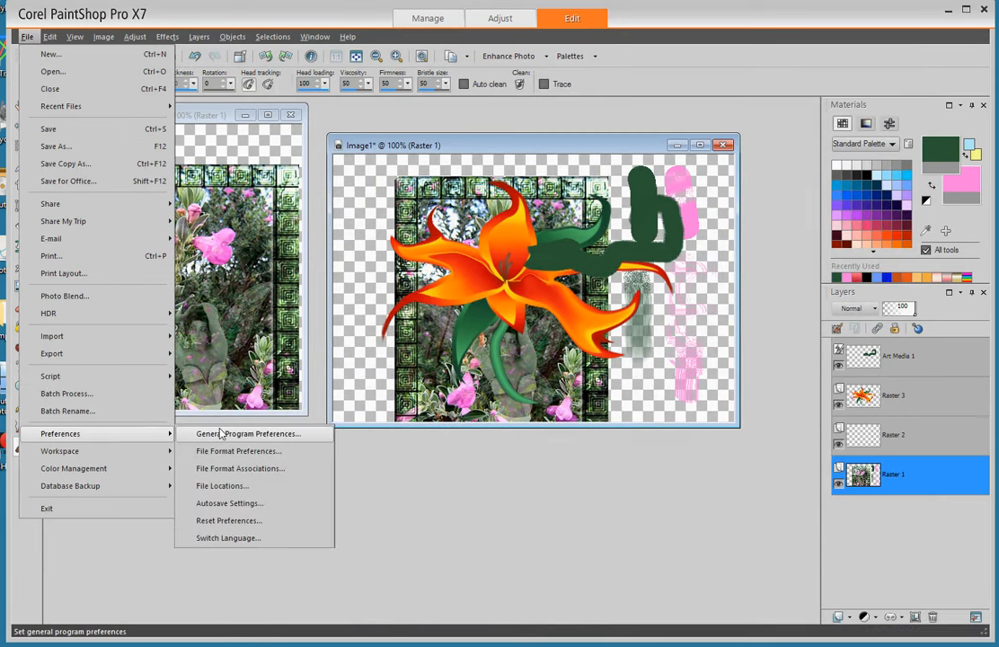
{"action": "left_click", "coordinate": [215, 489]}
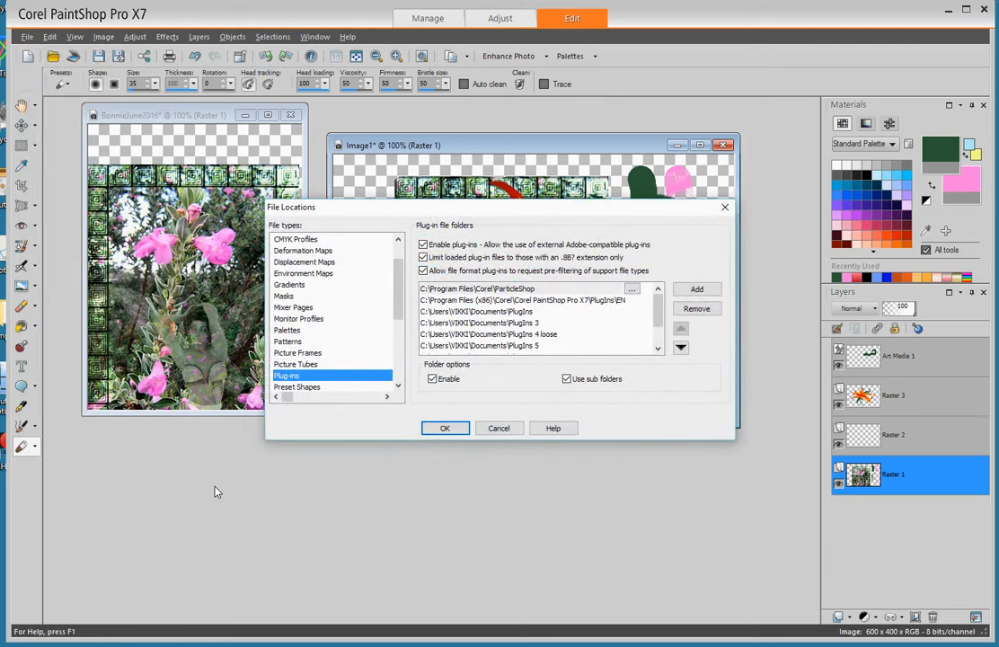
{"action": "left_click_drag", "start_coordinate": [400, 300], "coordinate": [400, 250]}
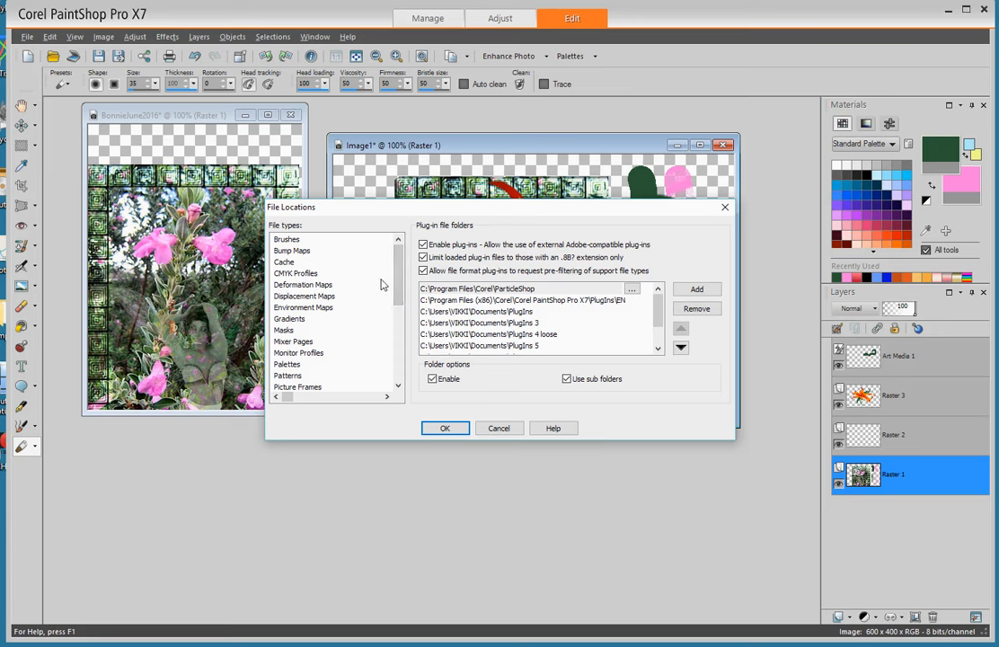
{"action": "left_click_drag", "start_coordinate": [398, 283], "coordinate": [400, 358]}
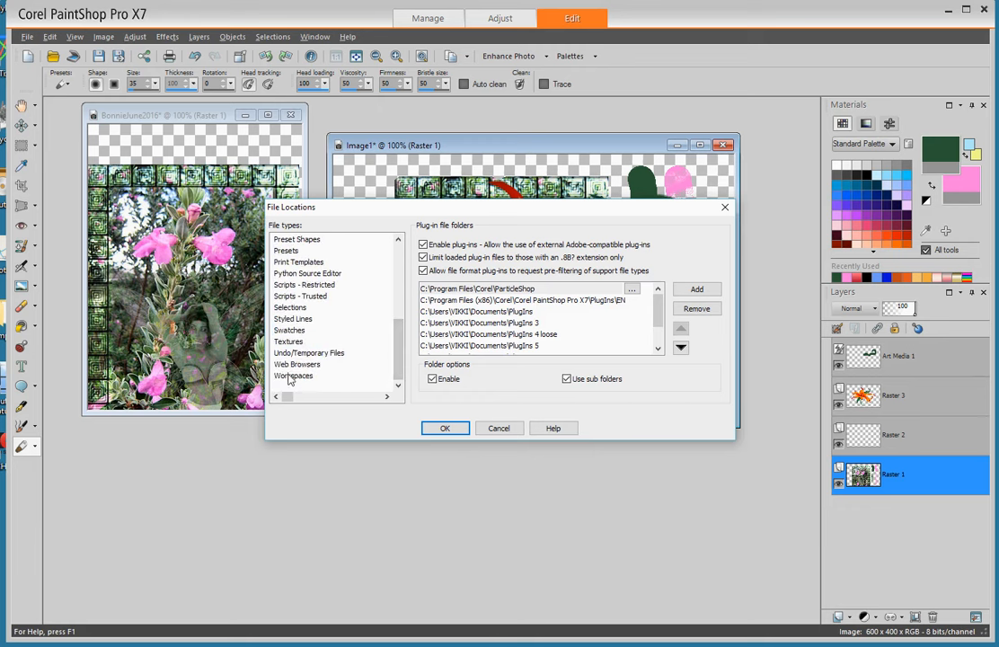
{"action": "left_click_drag", "start_coordinate": [398, 356], "coordinate": [402, 262]}
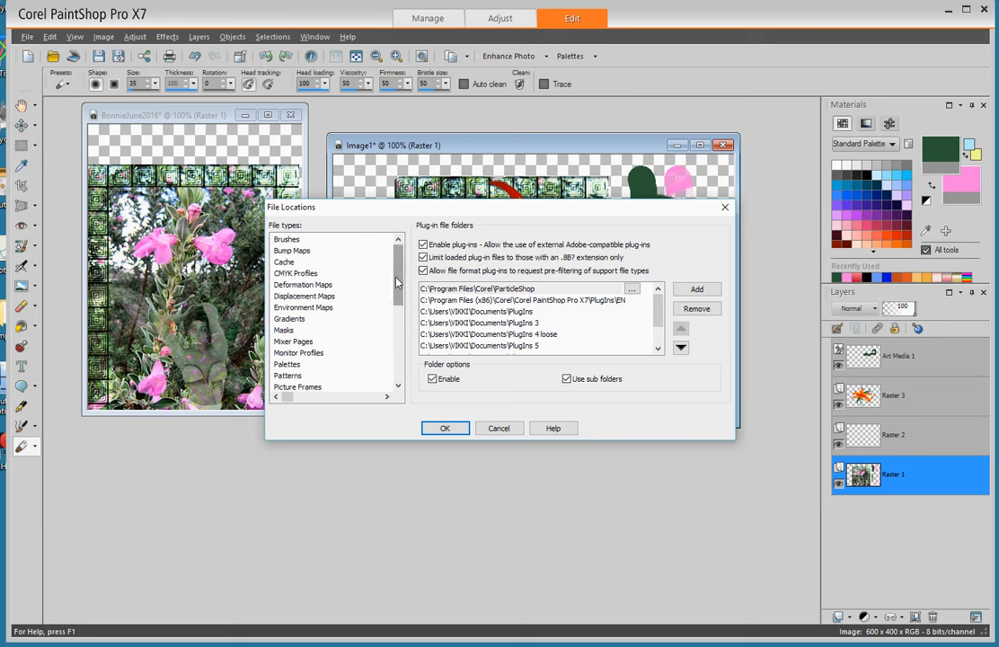
Review all the folders registered for the Plug-ins file type.
{"action": "left_click_drag", "start_coordinate": [398, 286], "coordinate": [398, 320]}
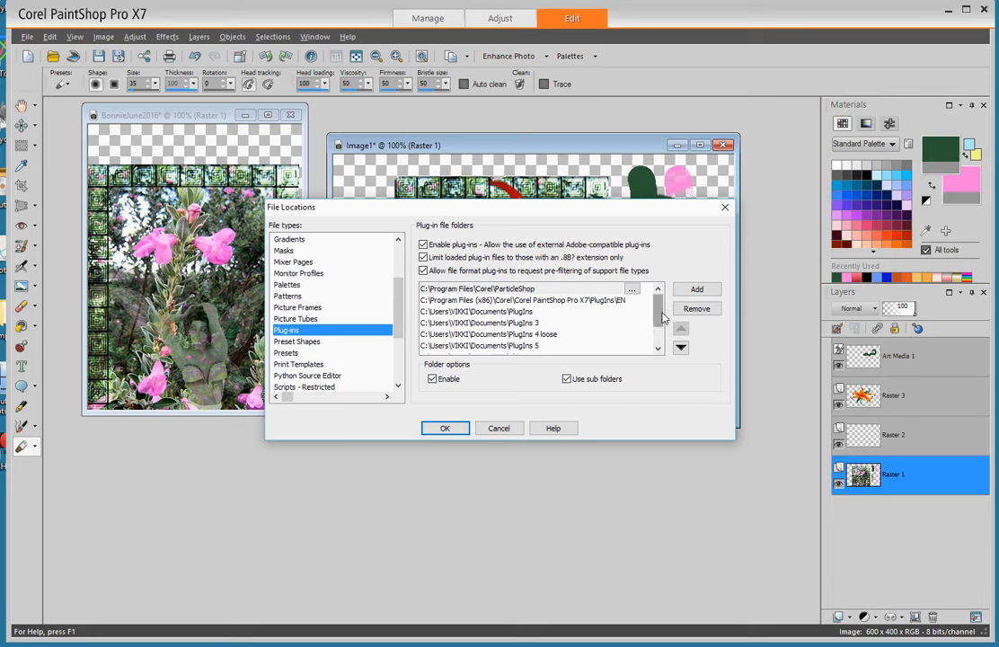
{"action": "scroll", "coordinate": [658, 350], "scroll_direction": "down", "scroll_amount": 1}
{"action": "scroll", "coordinate": [660, 351], "scroll_direction": "up", "scroll_amount": 1}
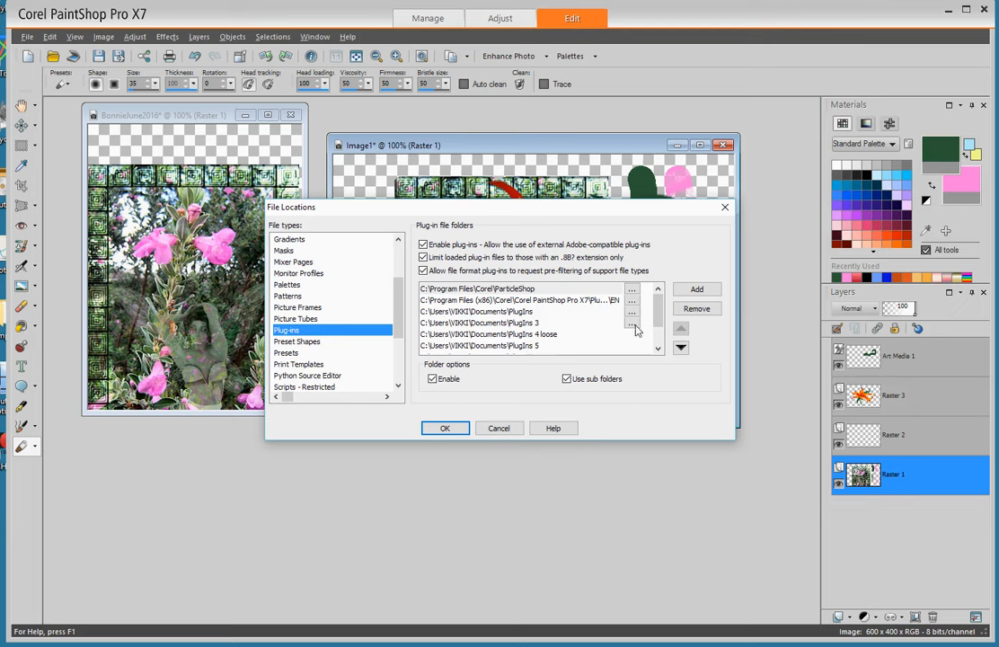
{"action": "left_click_drag", "start_coordinate": [656, 318], "coordinate": [657, 339]}
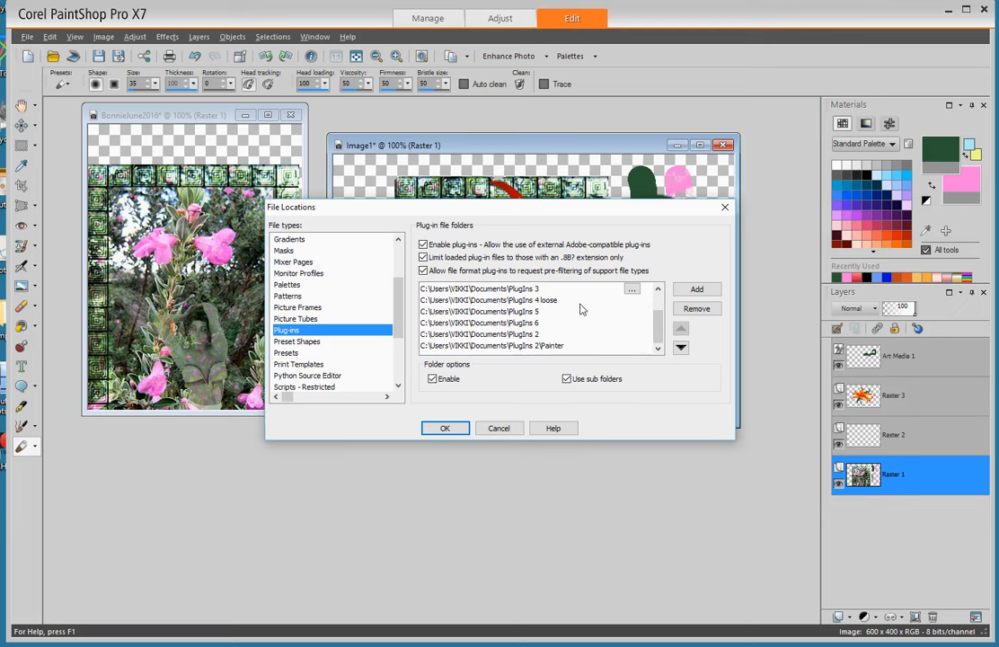
Add the PlugIns 6 folder from Documents to the plug-in file folders.
{"action": "left_click", "coordinate": [696, 289]}
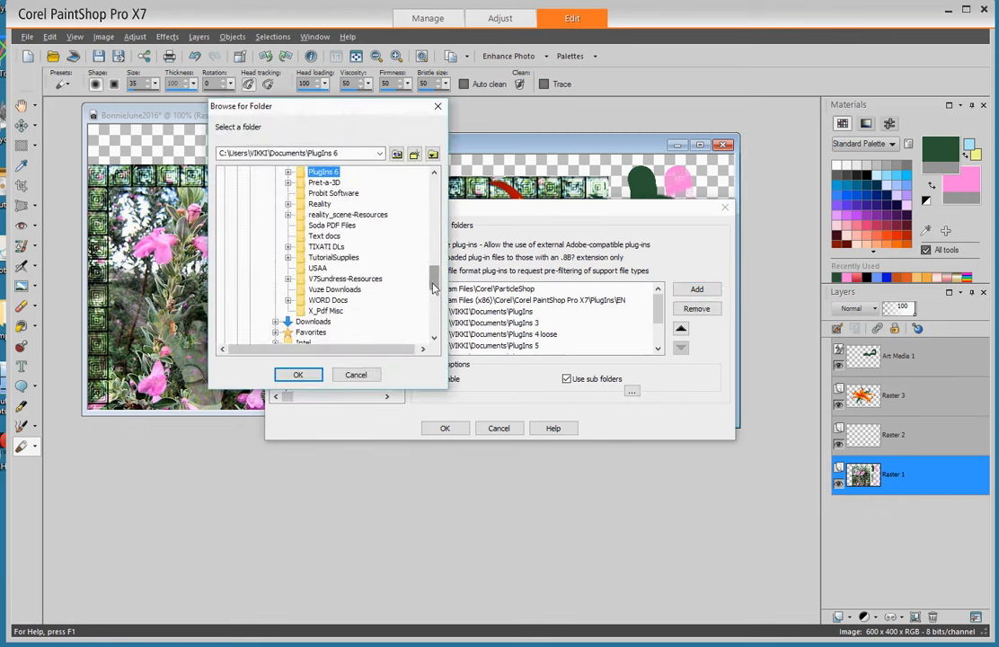
{"action": "mouse_move", "coordinate": [433, 284]}
{"action": "left_mouse_down"}
{"action": "mouse_move", "coordinate": [434, 214]}
{"action": "mouse_move", "coordinate": [439, 246]}
{"action": "left_mouse_up"}
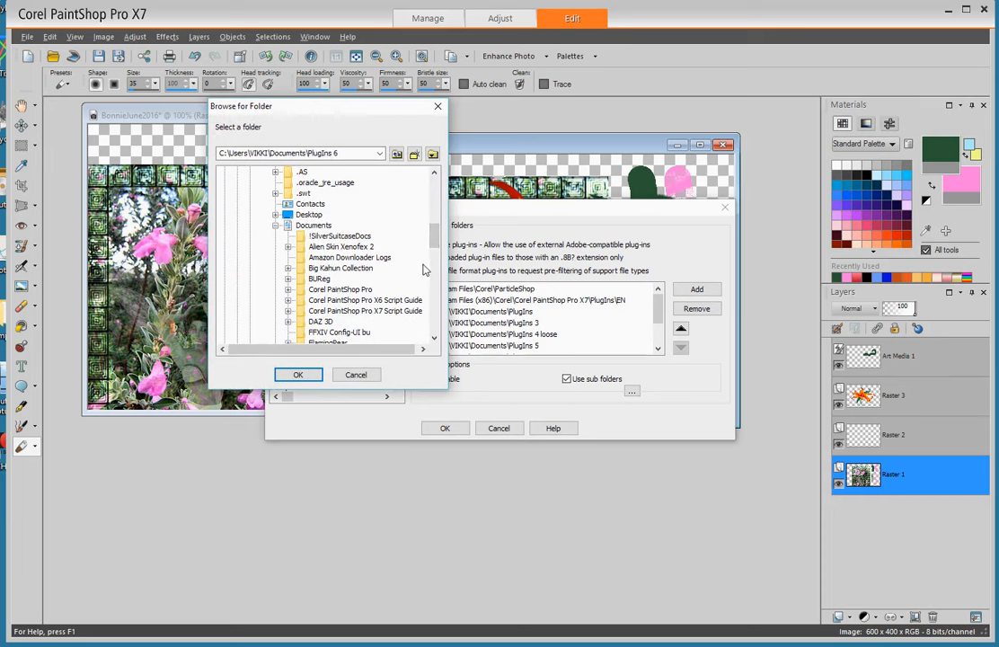
{"action": "left_click_drag", "start_coordinate": [432, 236], "coordinate": [439, 262]}
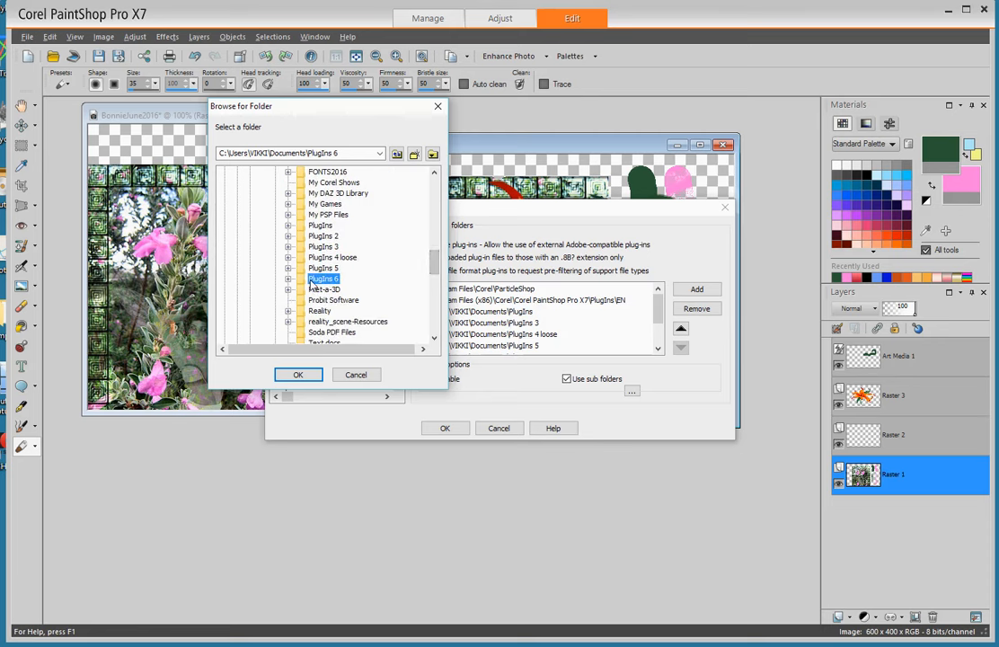
{"action": "left_click", "coordinate": [298, 373]}
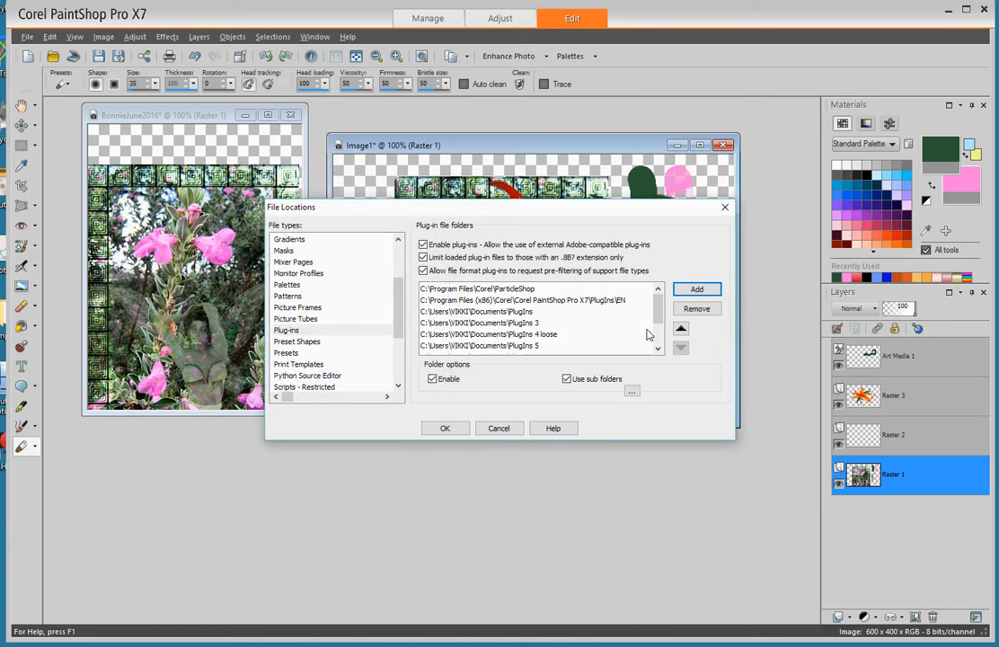
{"action": "scroll", "coordinate": [569, 314], "scroll_direction": "down", "scroll_amount": 2}
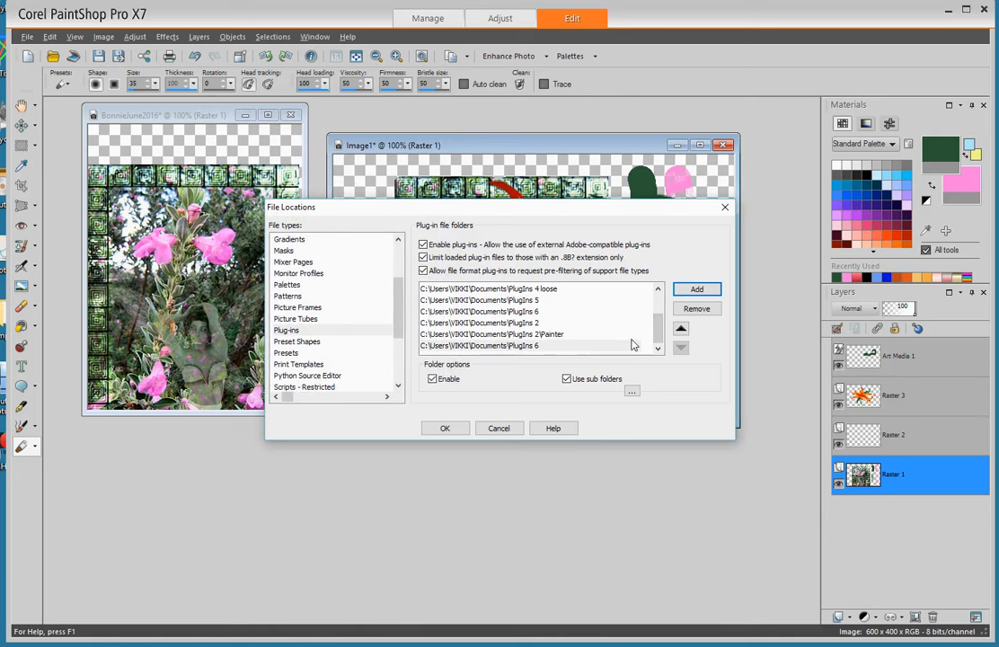
{"action": "mouse_move", "coordinate": [658, 330]}
{"action": "left_mouse_down"}
{"action": "mouse_move", "coordinate": [658, 309]}
{"action": "mouse_move", "coordinate": [658, 331]}
{"action": "left_mouse_up"}
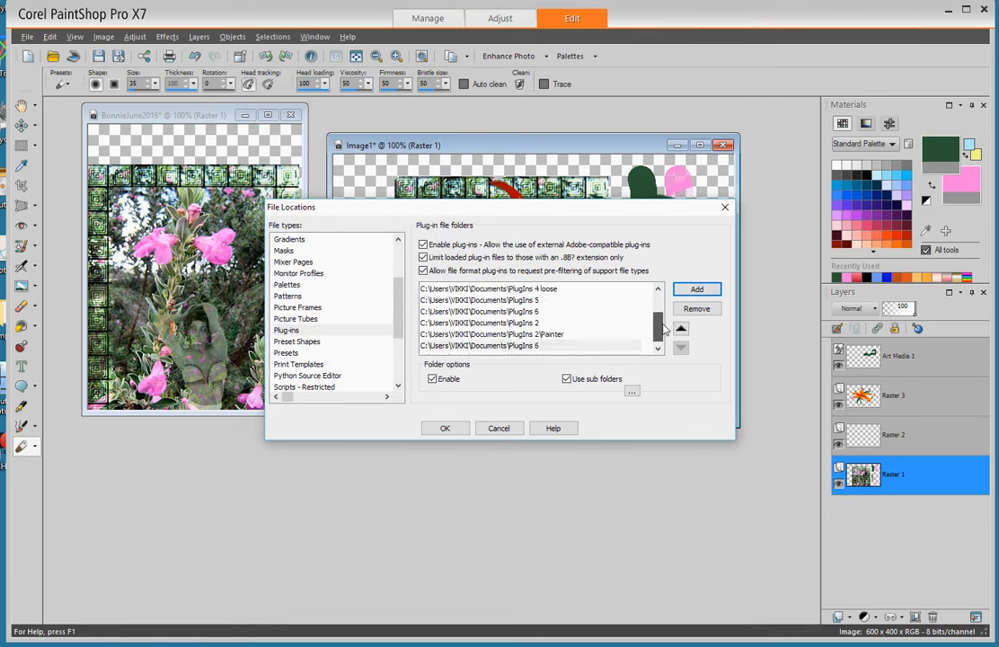
Remove the duplicate PlugIns 6 entry at the end of the plug-in folder list.
{"action": "left_click", "coordinate": [499, 347]}
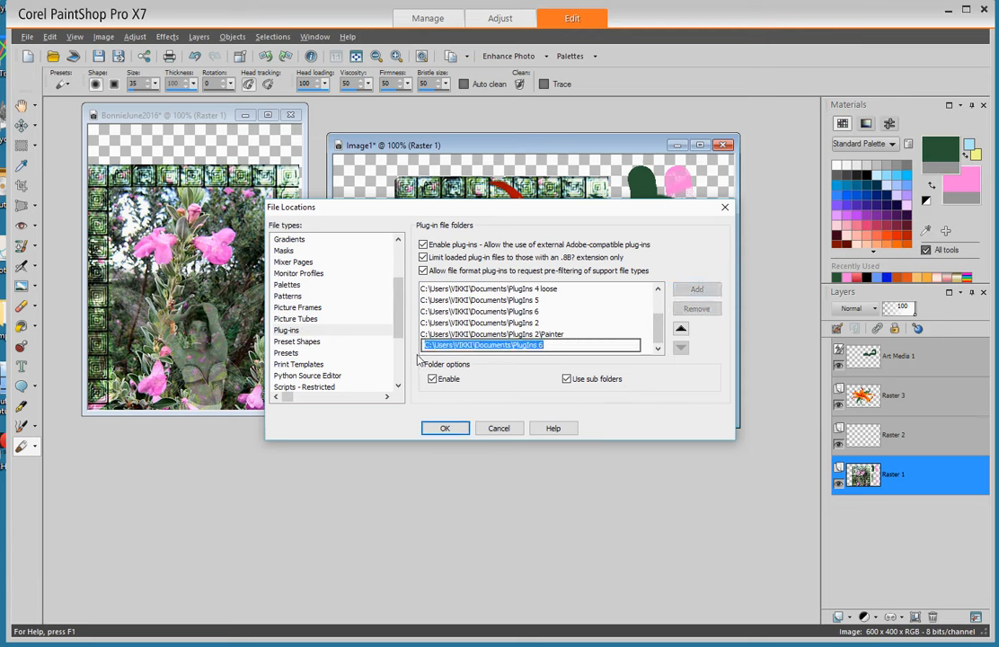
{"action": "left_click", "coordinate": [435, 347]}
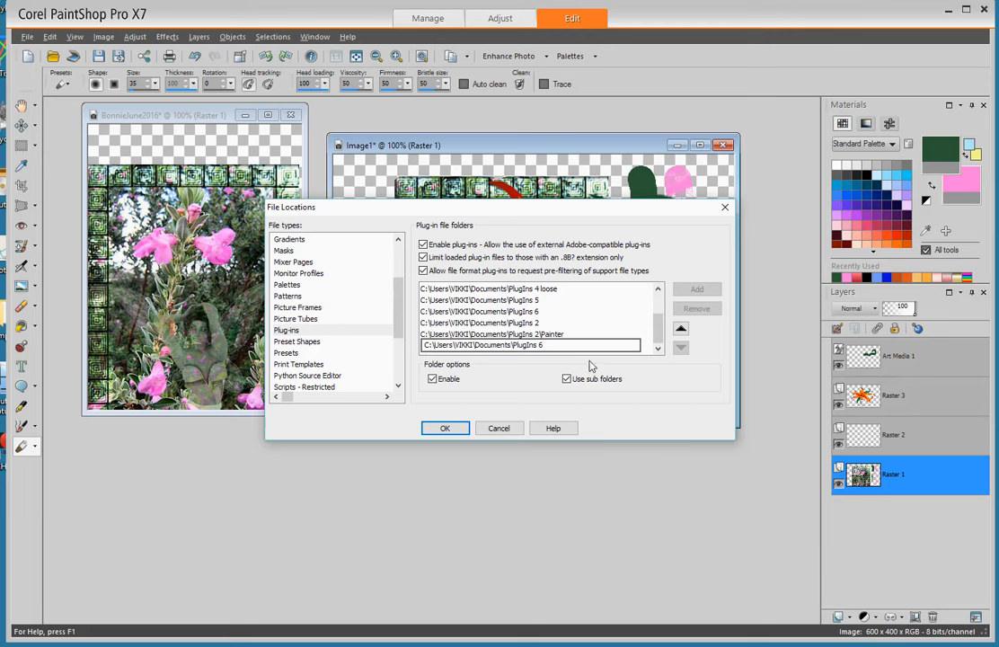
{"action": "left_click", "coordinate": [528, 323]}
{"action": "left_click", "coordinate": [489, 347]}
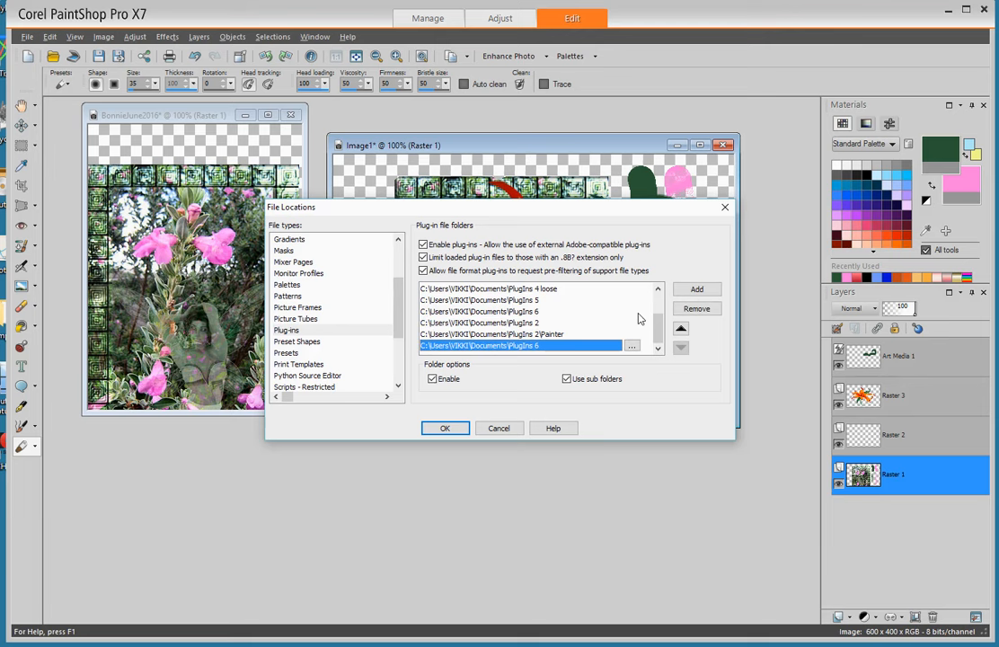
{"action": "left_click", "coordinate": [697, 308]}
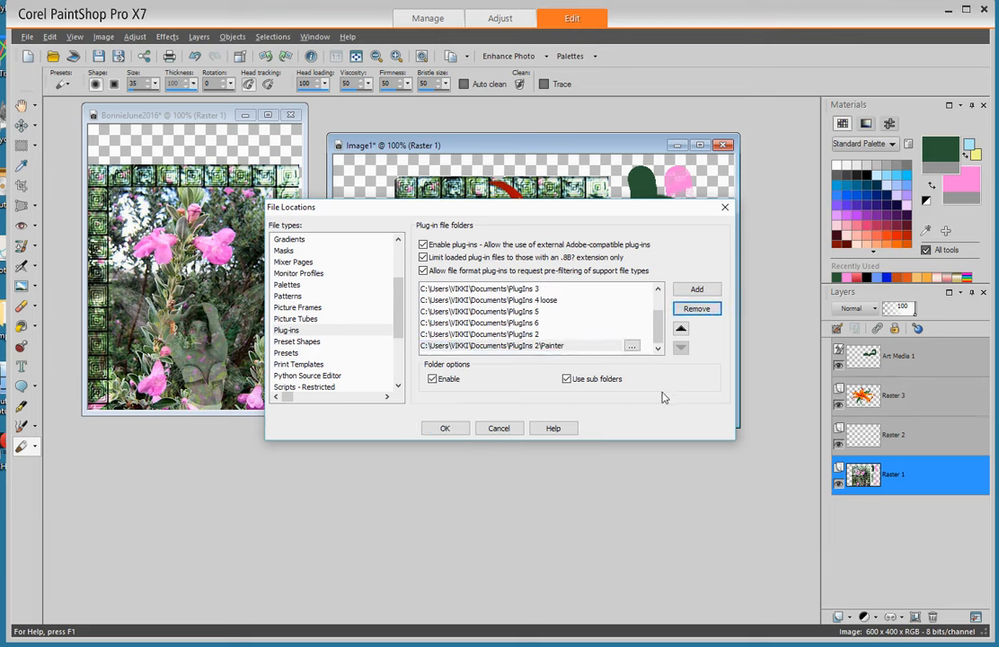
{"action": "left_click", "coordinate": [679, 329]}
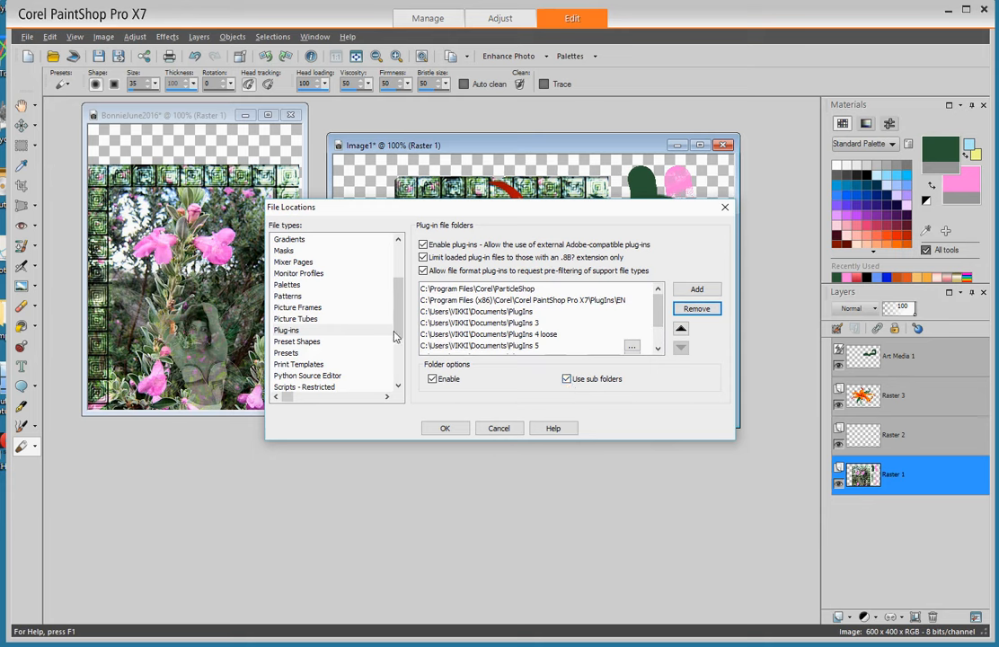
Review the folder locations set for Brushes, Bump Maps, Cache and CMYK Profiles.
{"action": "left_click_drag", "start_coordinate": [395, 308], "coordinate": [395, 275]}
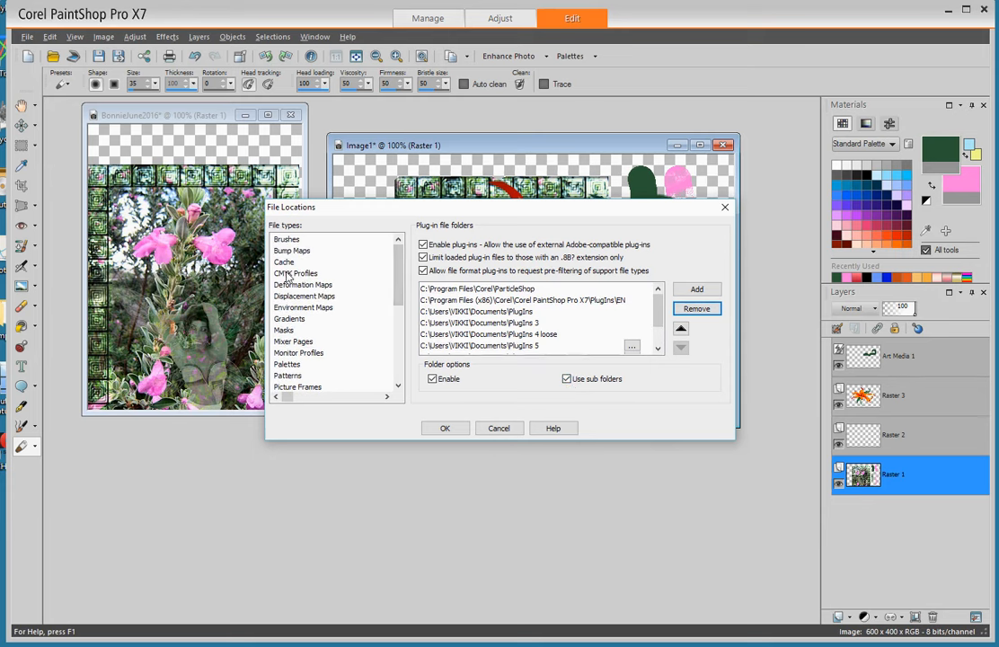
{"action": "left_click", "coordinate": [288, 240]}
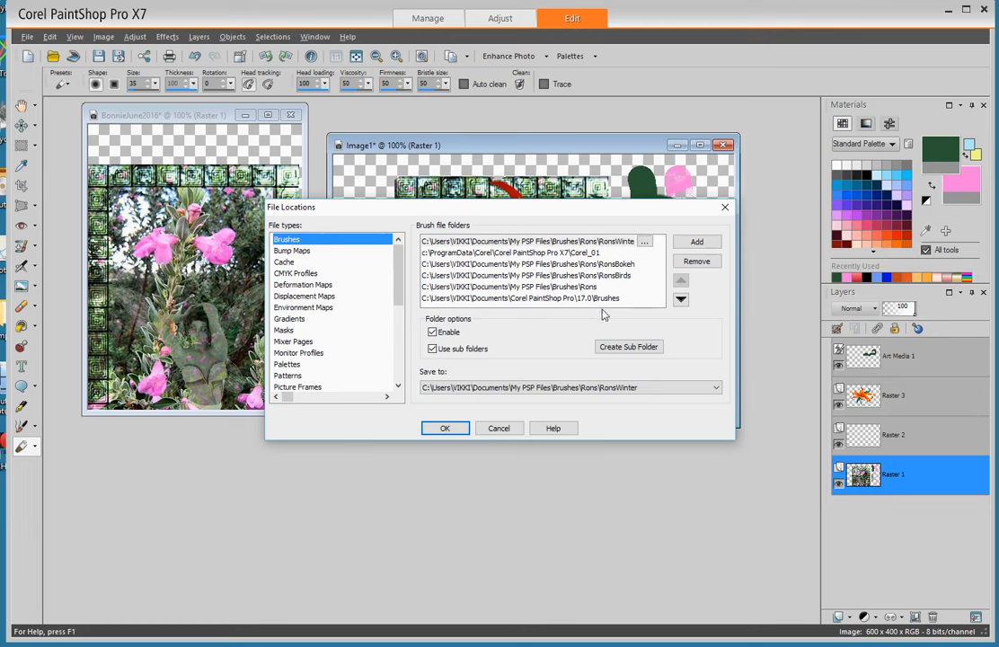
{"action": "left_click", "coordinate": [296, 251]}
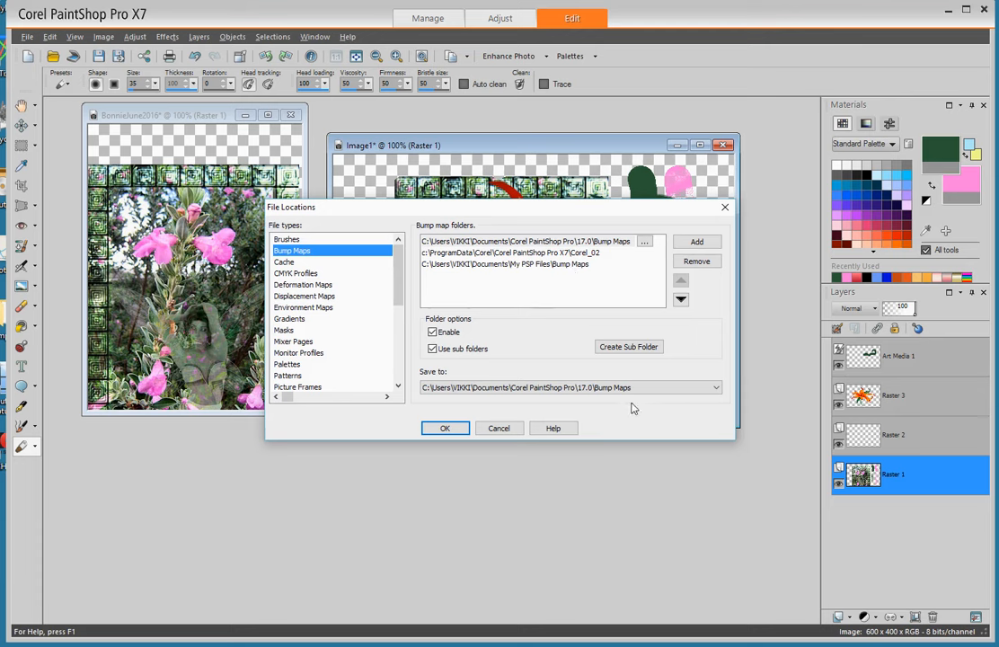
{"action": "left_click", "coordinate": [294, 262]}
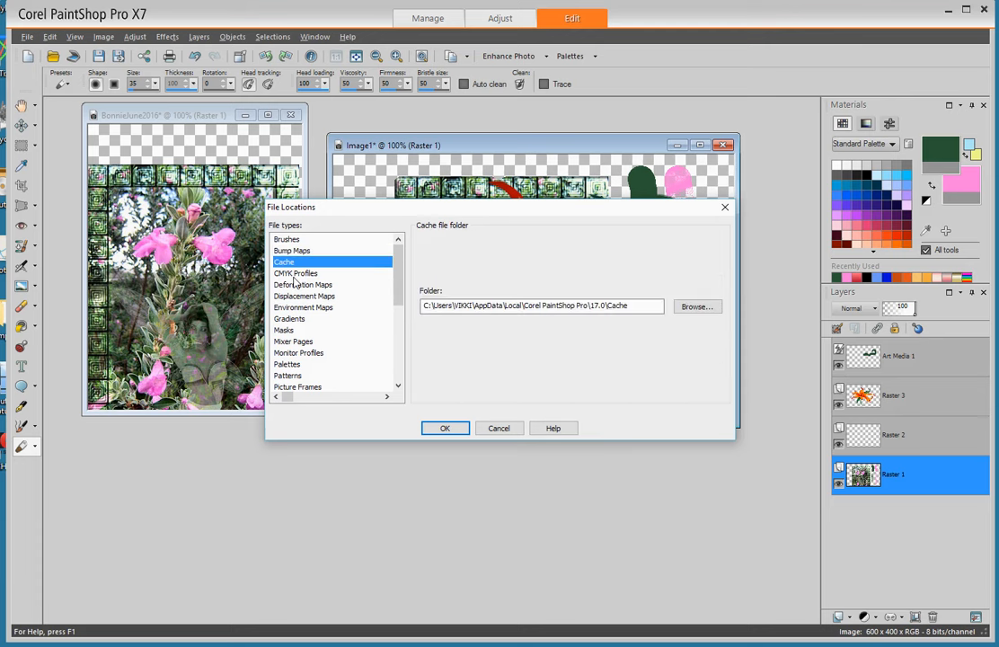
{"action": "left_click", "coordinate": [296, 274]}
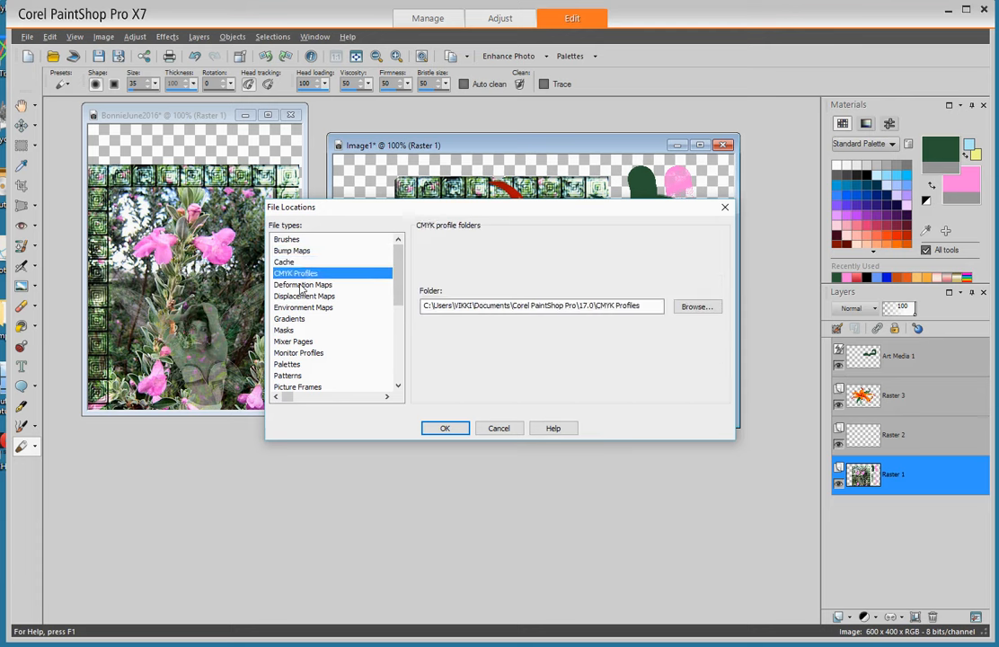
Review the folder locations set for Deformation Maps, Displacement Maps, Environment Maps and Gradients.
{"action": "left_click", "coordinate": [301, 285]}
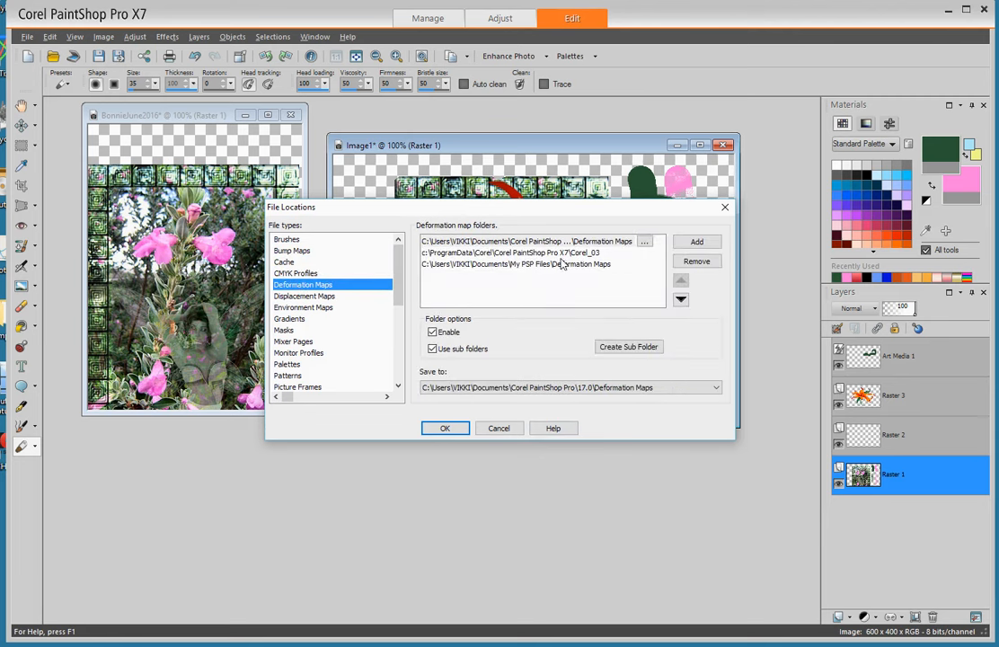
{"action": "left_click", "coordinate": [329, 297]}
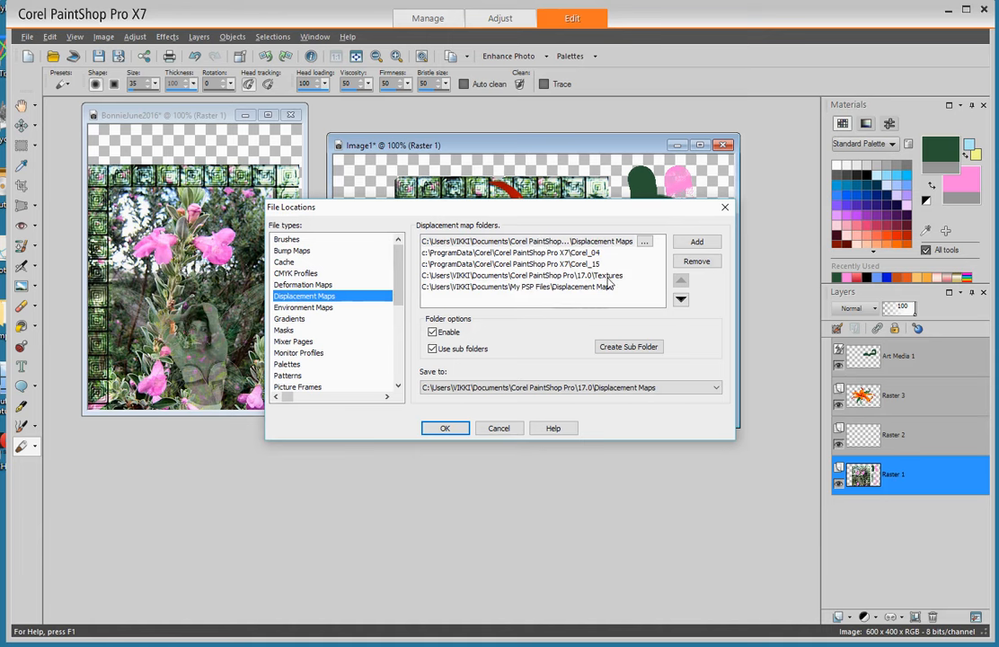
{"action": "left_click", "coordinate": [311, 308]}
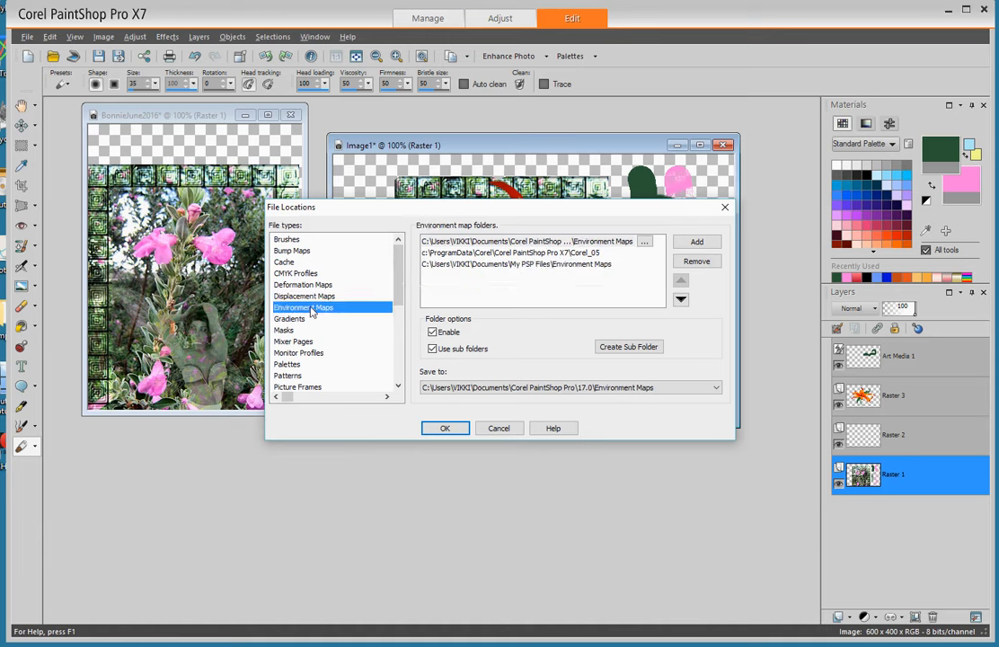
{"action": "left_click", "coordinate": [289, 319]}
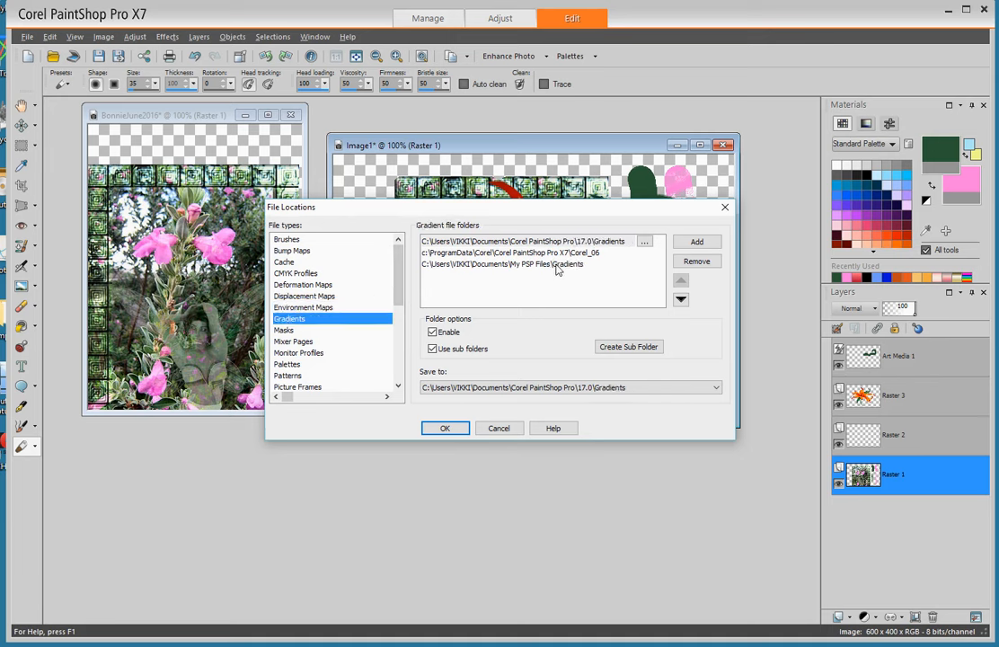
Review the folder locations set for Masks, Textures, Swatches and Styled Lines.
{"action": "left_click", "coordinate": [286, 329]}
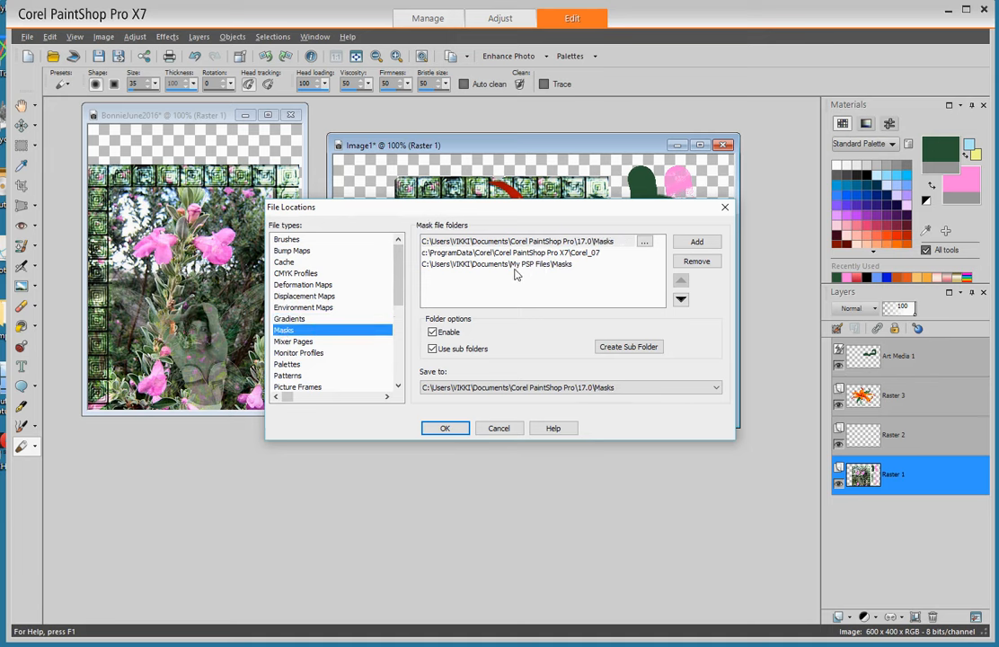
{"action": "left_click_drag", "start_coordinate": [399, 287], "coordinate": [403, 381]}
{"action": "left_click", "coordinate": [289, 341]}
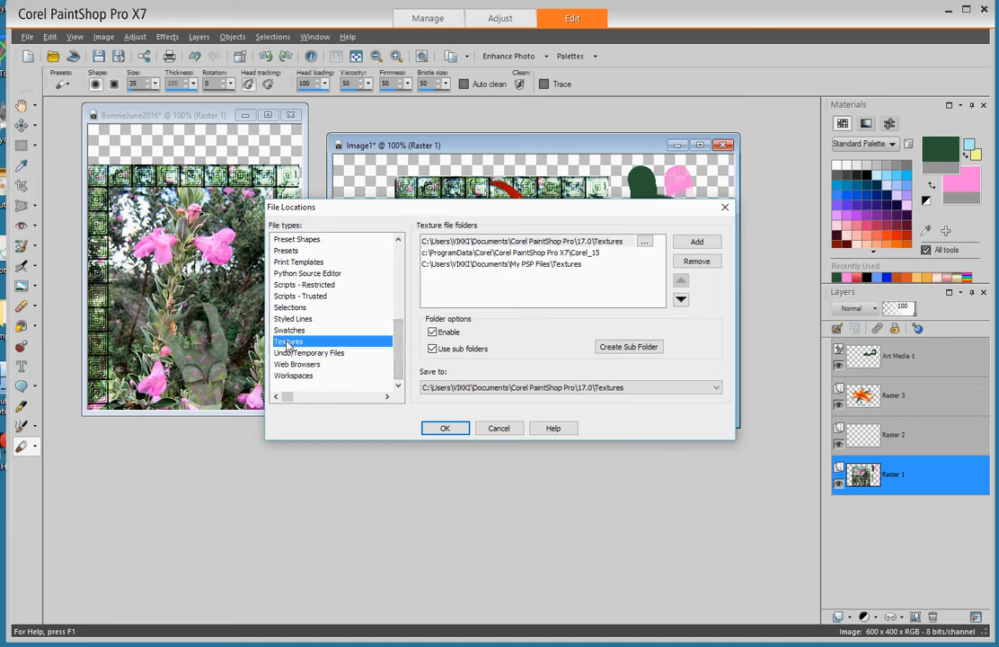
{"action": "left_click", "coordinate": [287, 331]}
{"action": "left_click", "coordinate": [288, 320]}
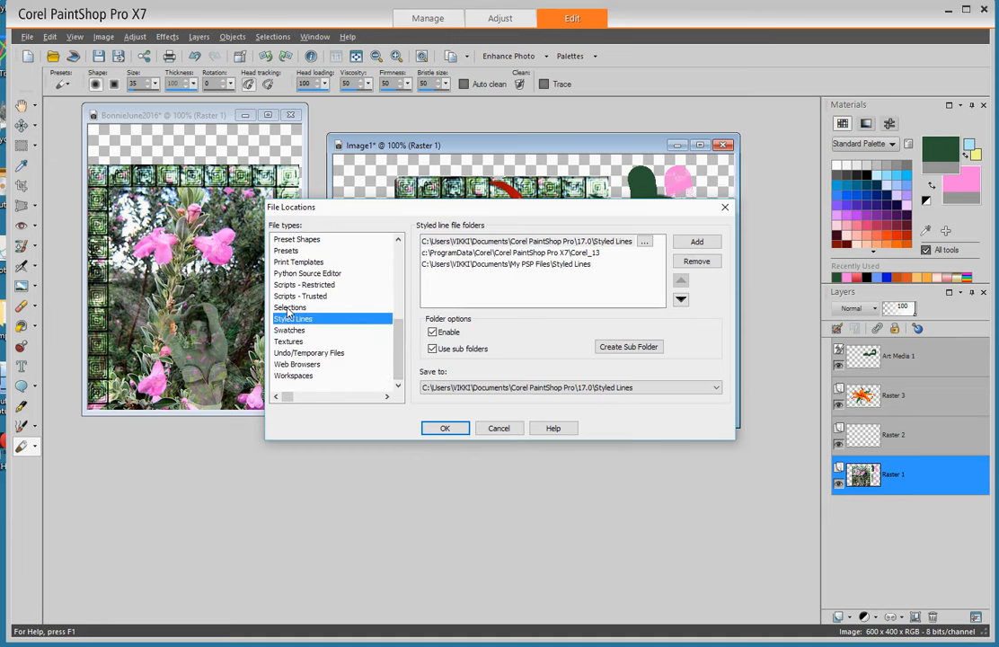
Review the folder locations for Selections, trusted and restricted Scripts and Print Templates, and accept the File Locations settings.
{"action": "left_click", "coordinate": [289, 309]}
{"action": "left_click", "coordinate": [289, 296]}
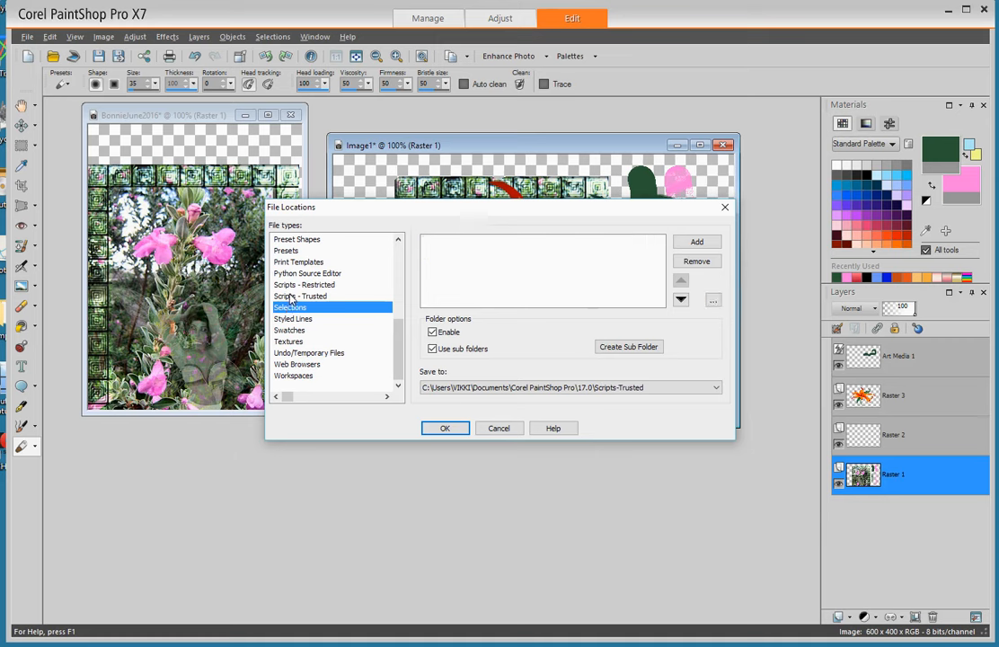
{"action": "left_click", "coordinate": [290, 285]}
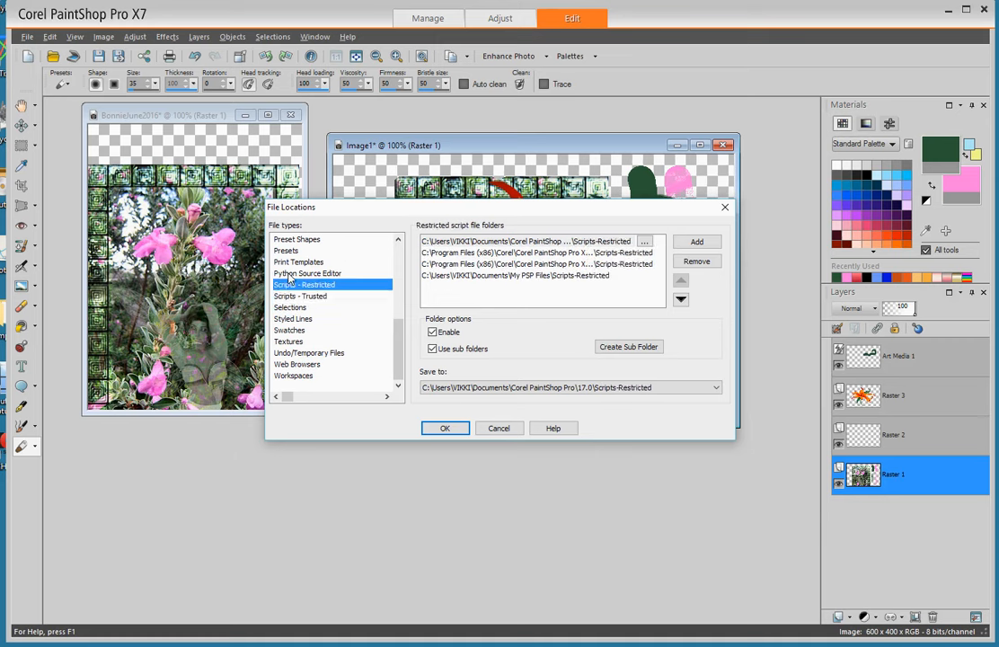
{"action": "left_click", "coordinate": [290, 262]}
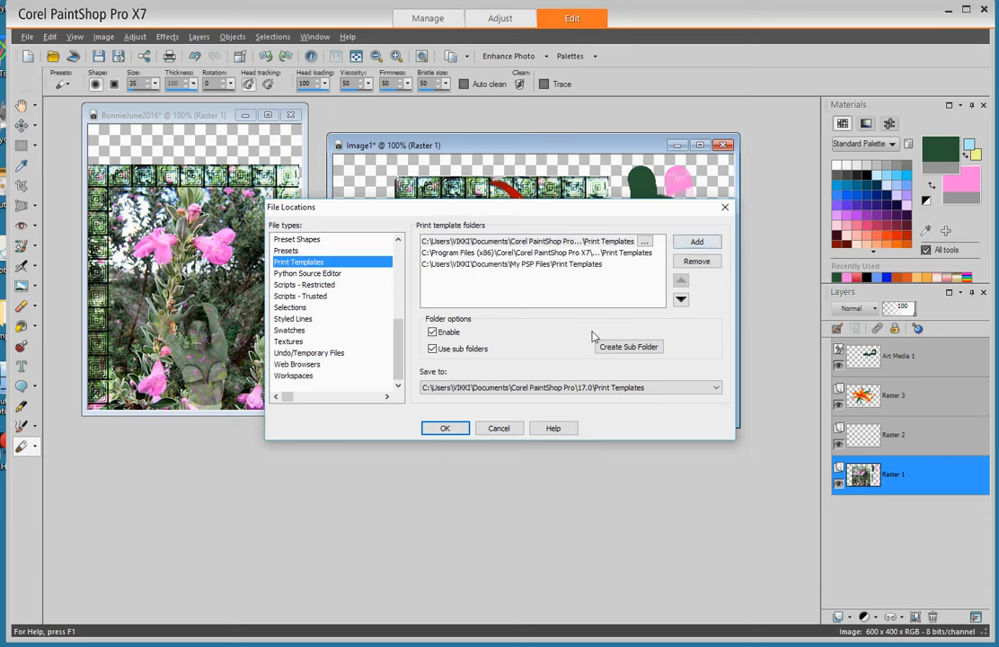
{"action": "left_click", "coordinate": [446, 429]}
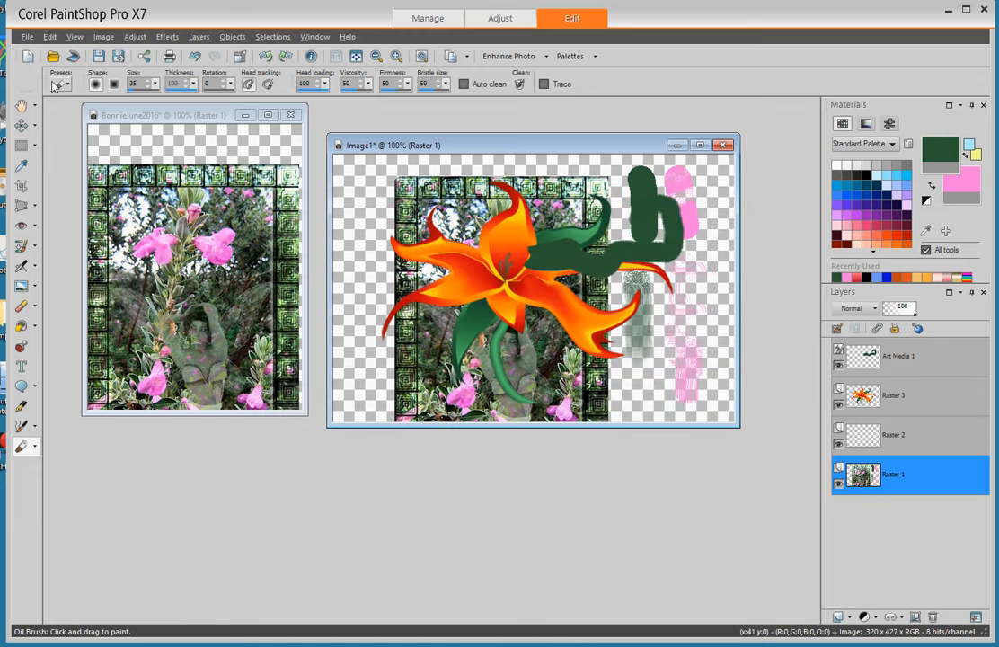